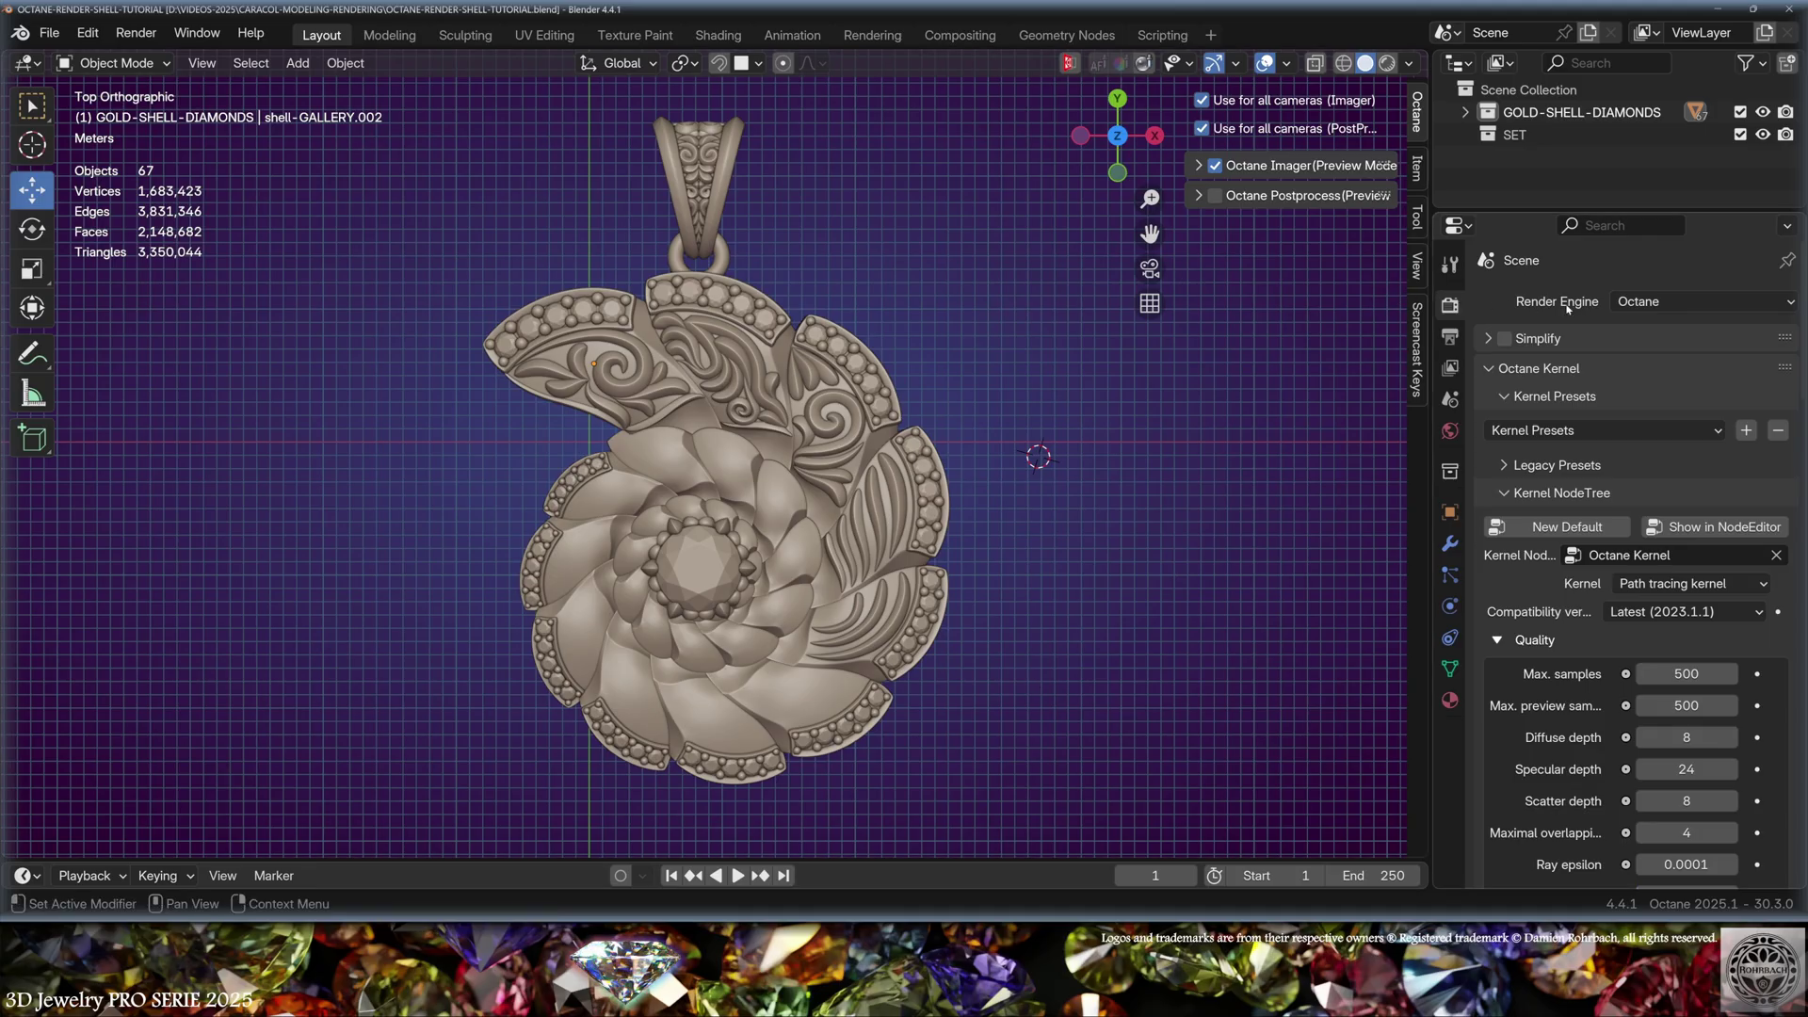
Set the Octane kernel to Photon tracing kernel and show the pendant with Rendered viewport shading.
{"action": "left_click", "coordinate": [1677, 303]}
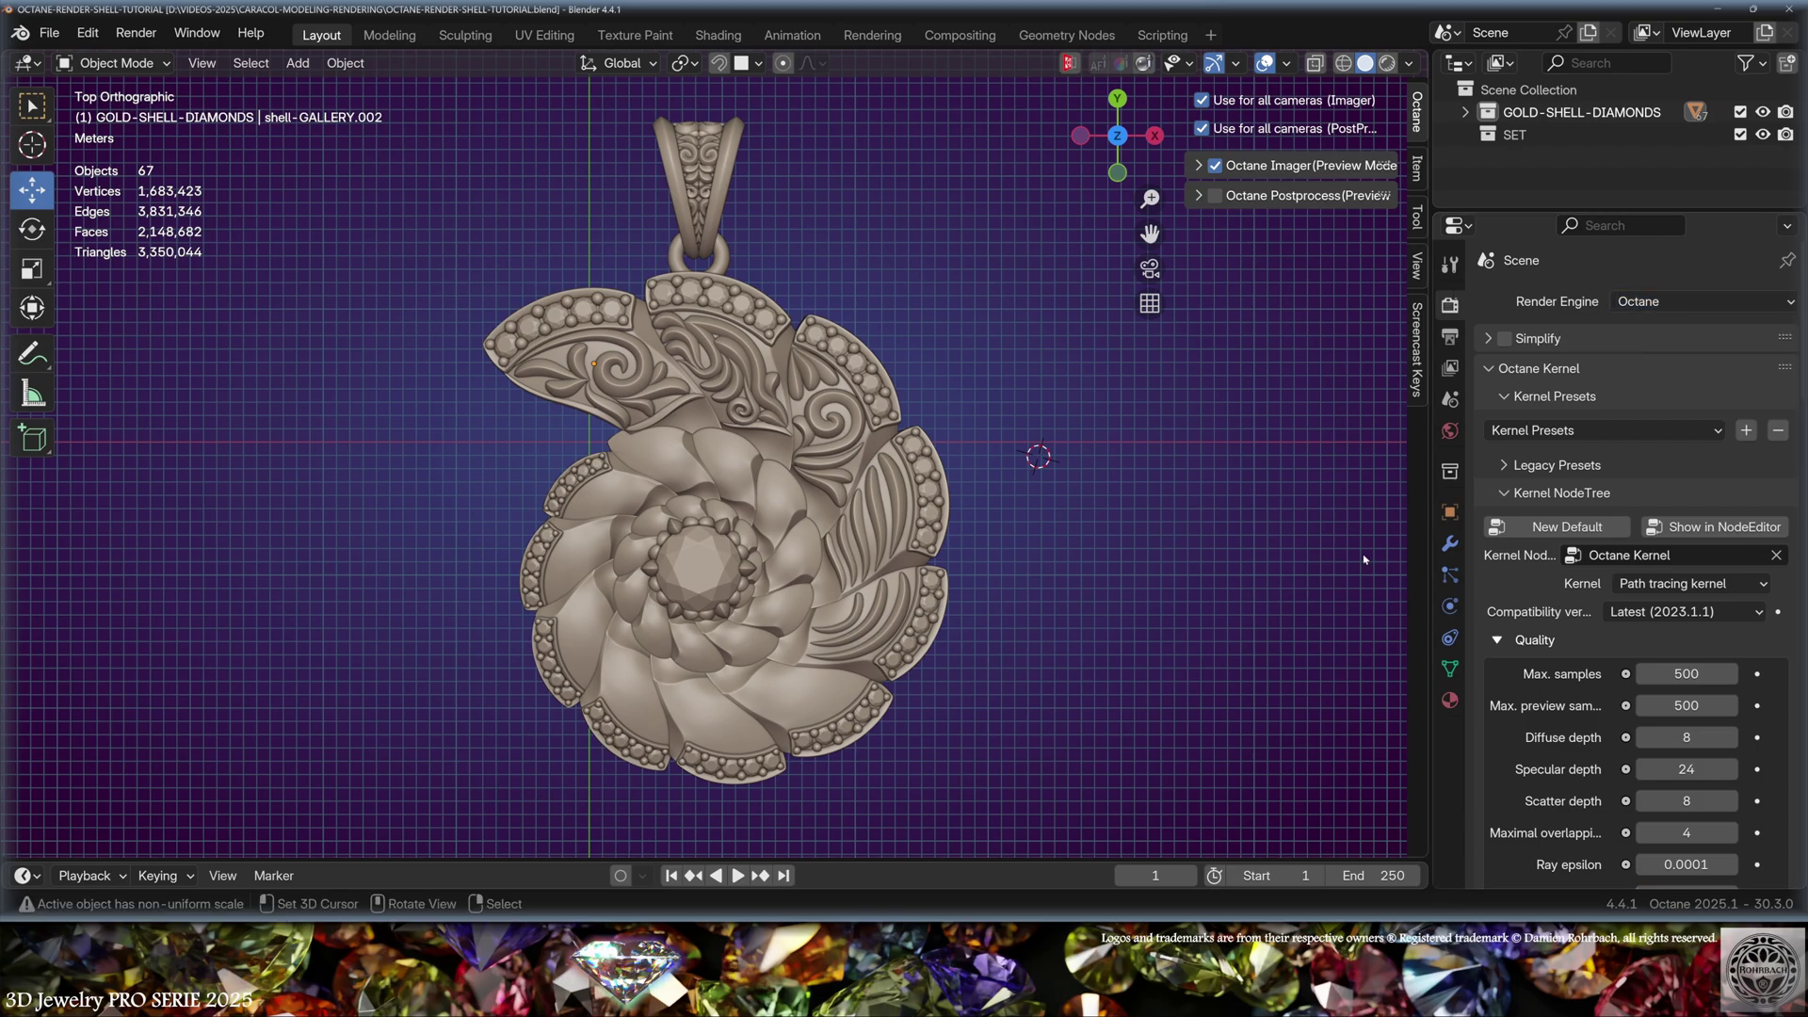
{"action": "left_click", "coordinate": [1648, 582]}
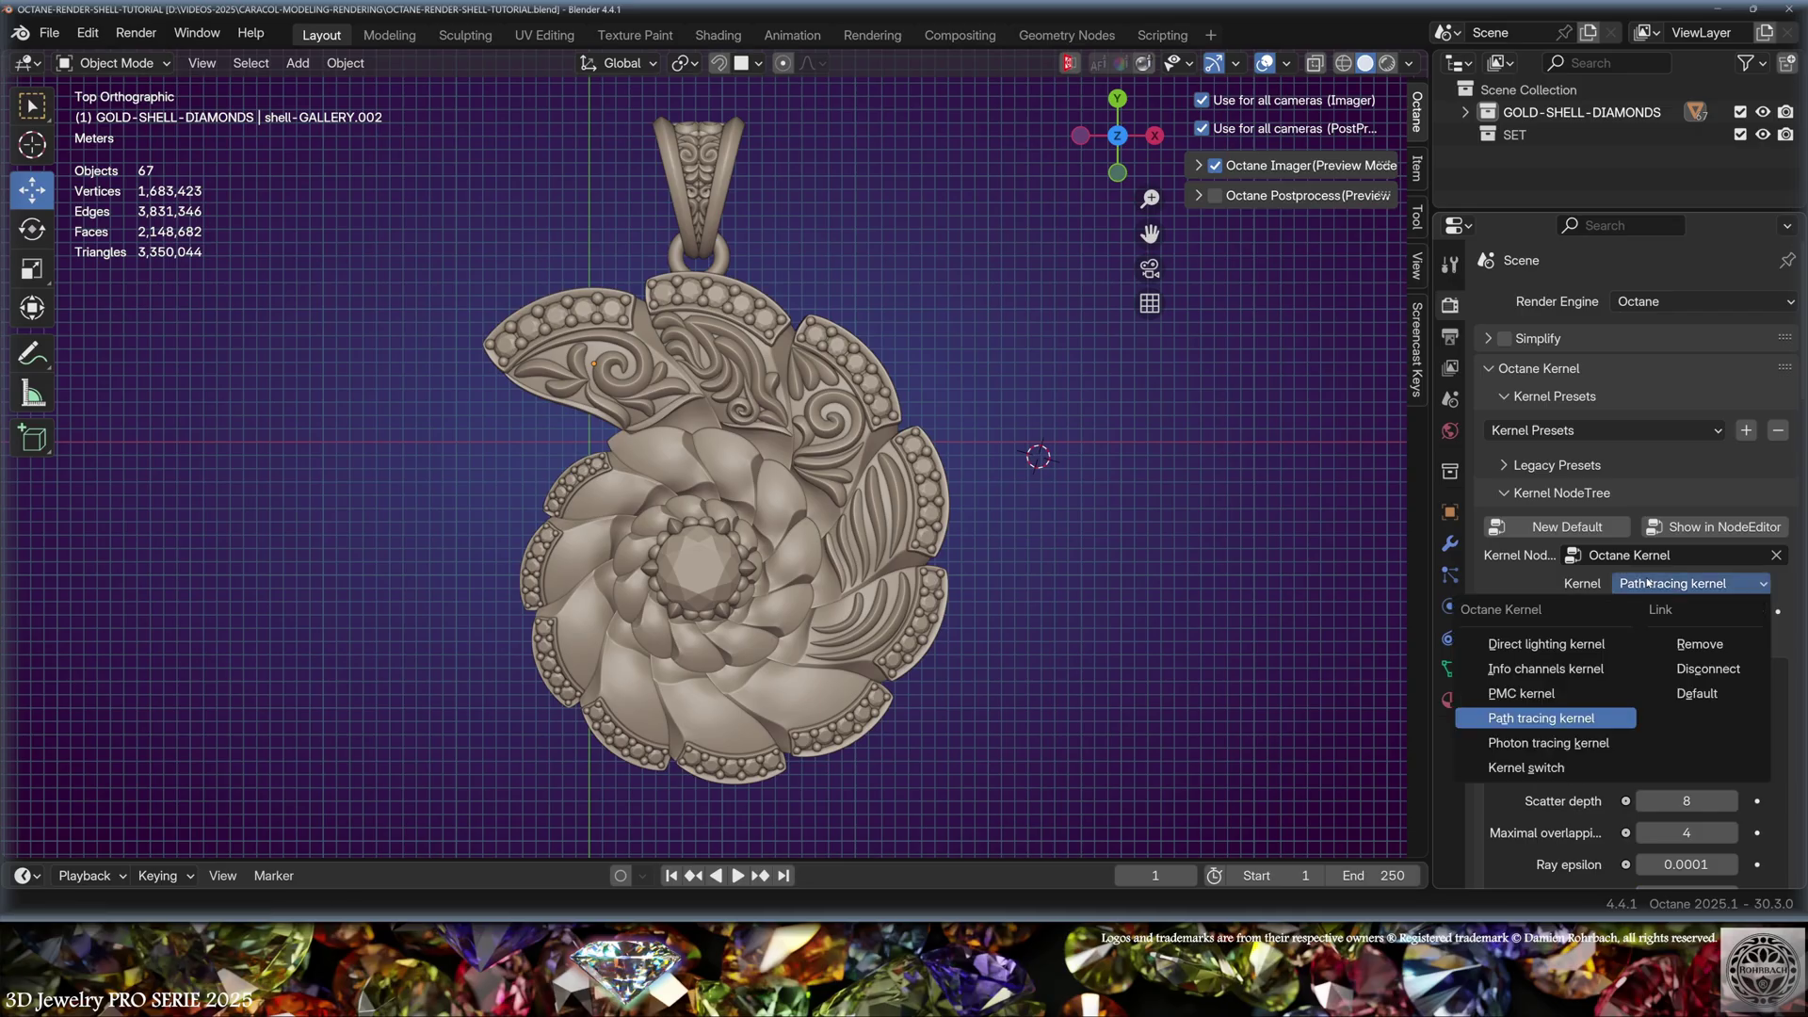
{"action": "left_click", "coordinate": [1586, 744]}
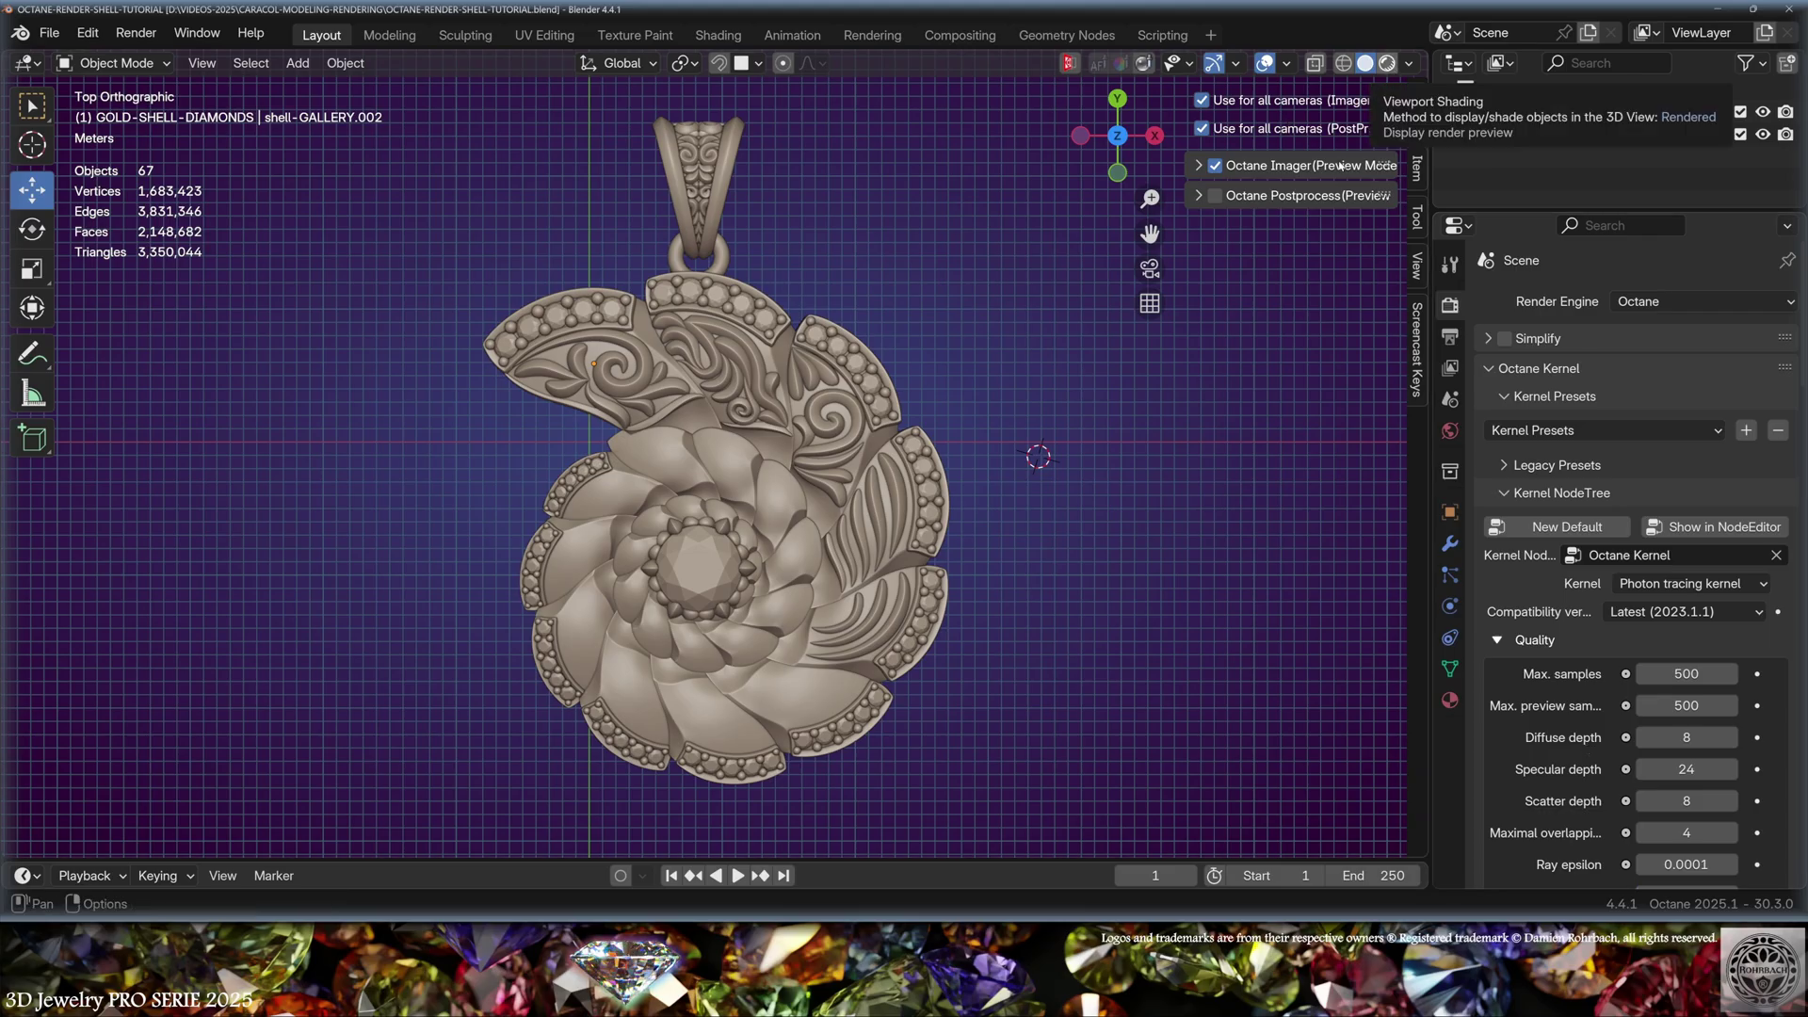
{"action": "left_click", "coordinate": [1387, 63]}
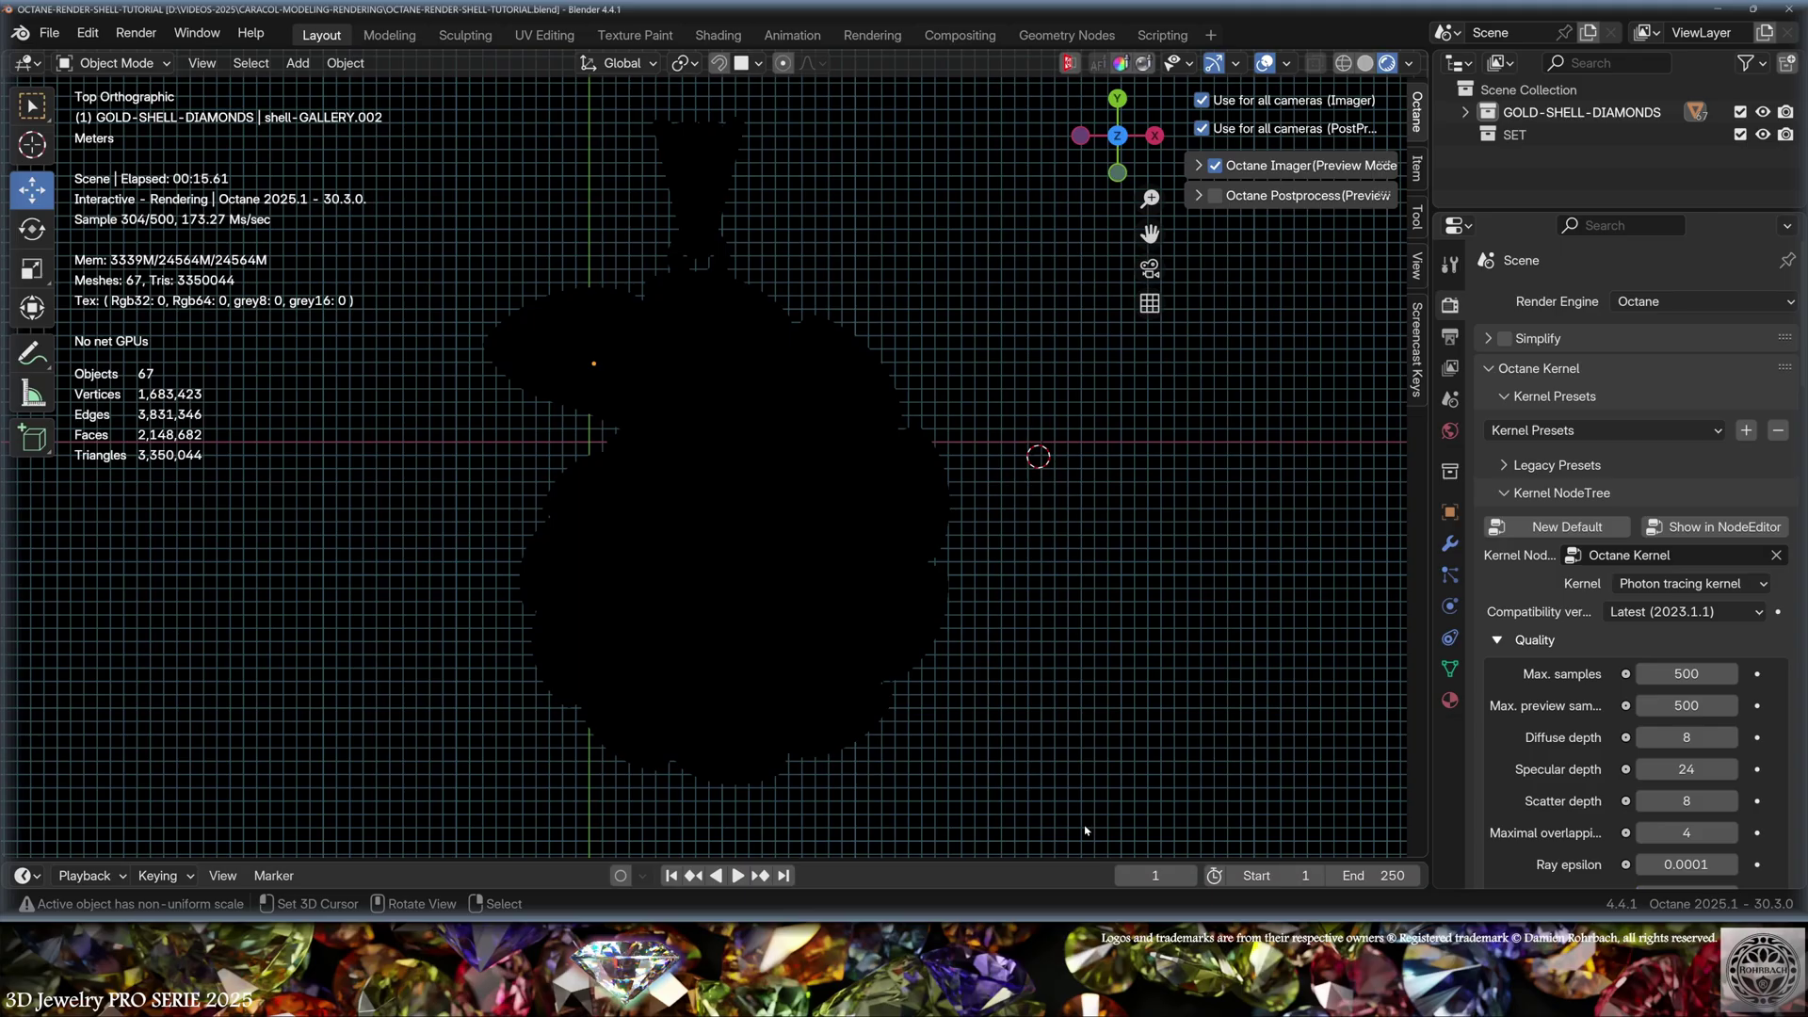
Change the world's environment type to Texture environment.
{"action": "left_click", "coordinate": [1450, 431]}
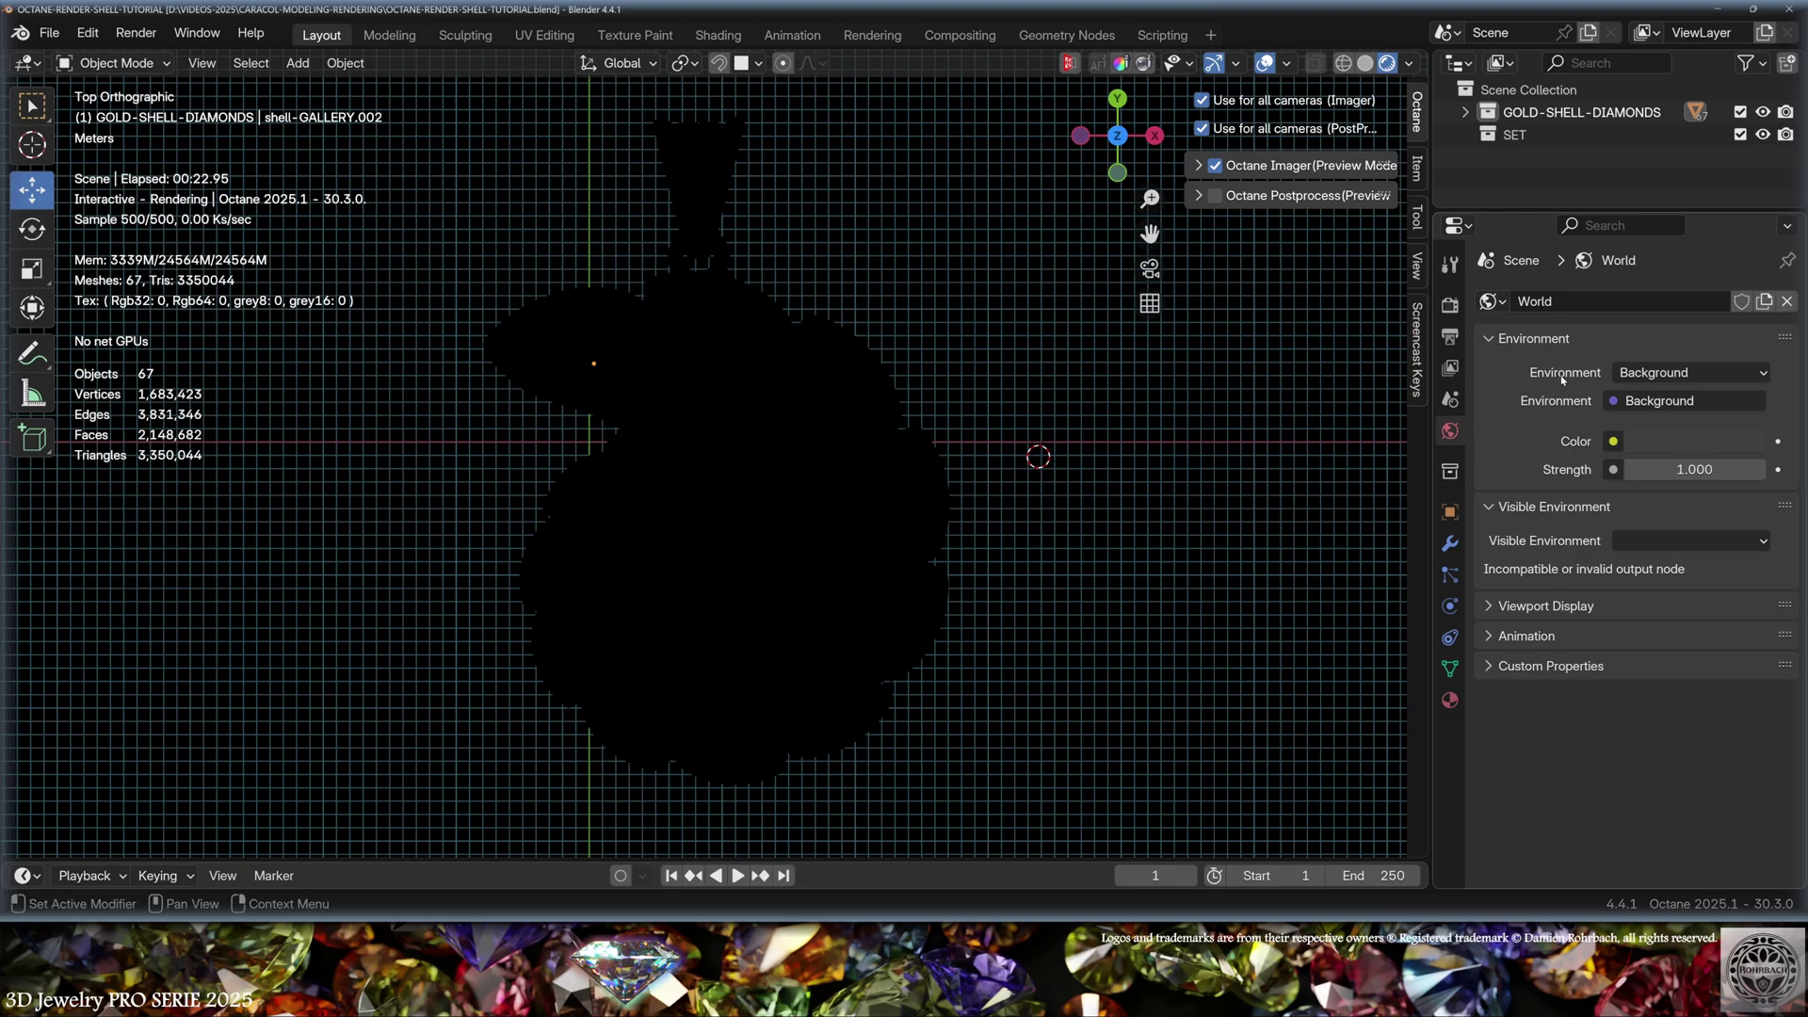
{"action": "left_click", "coordinate": [1643, 373]}
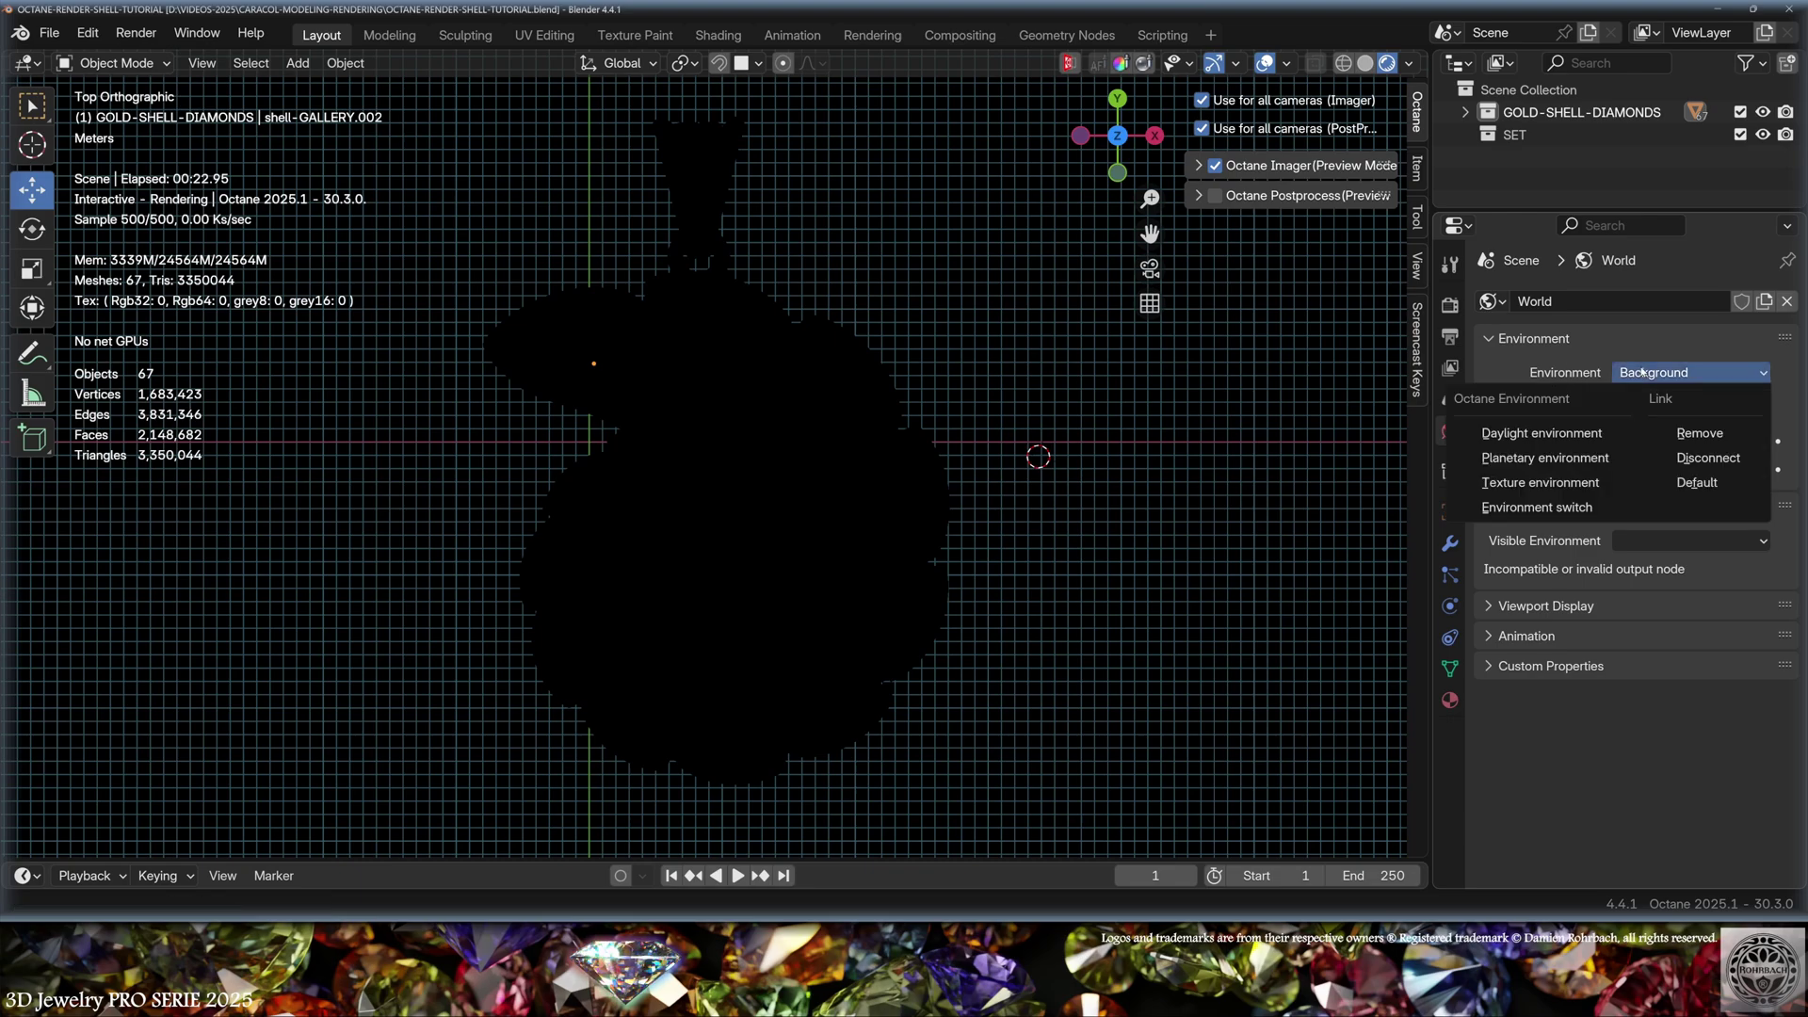
{"action": "left_click", "coordinate": [1545, 483]}
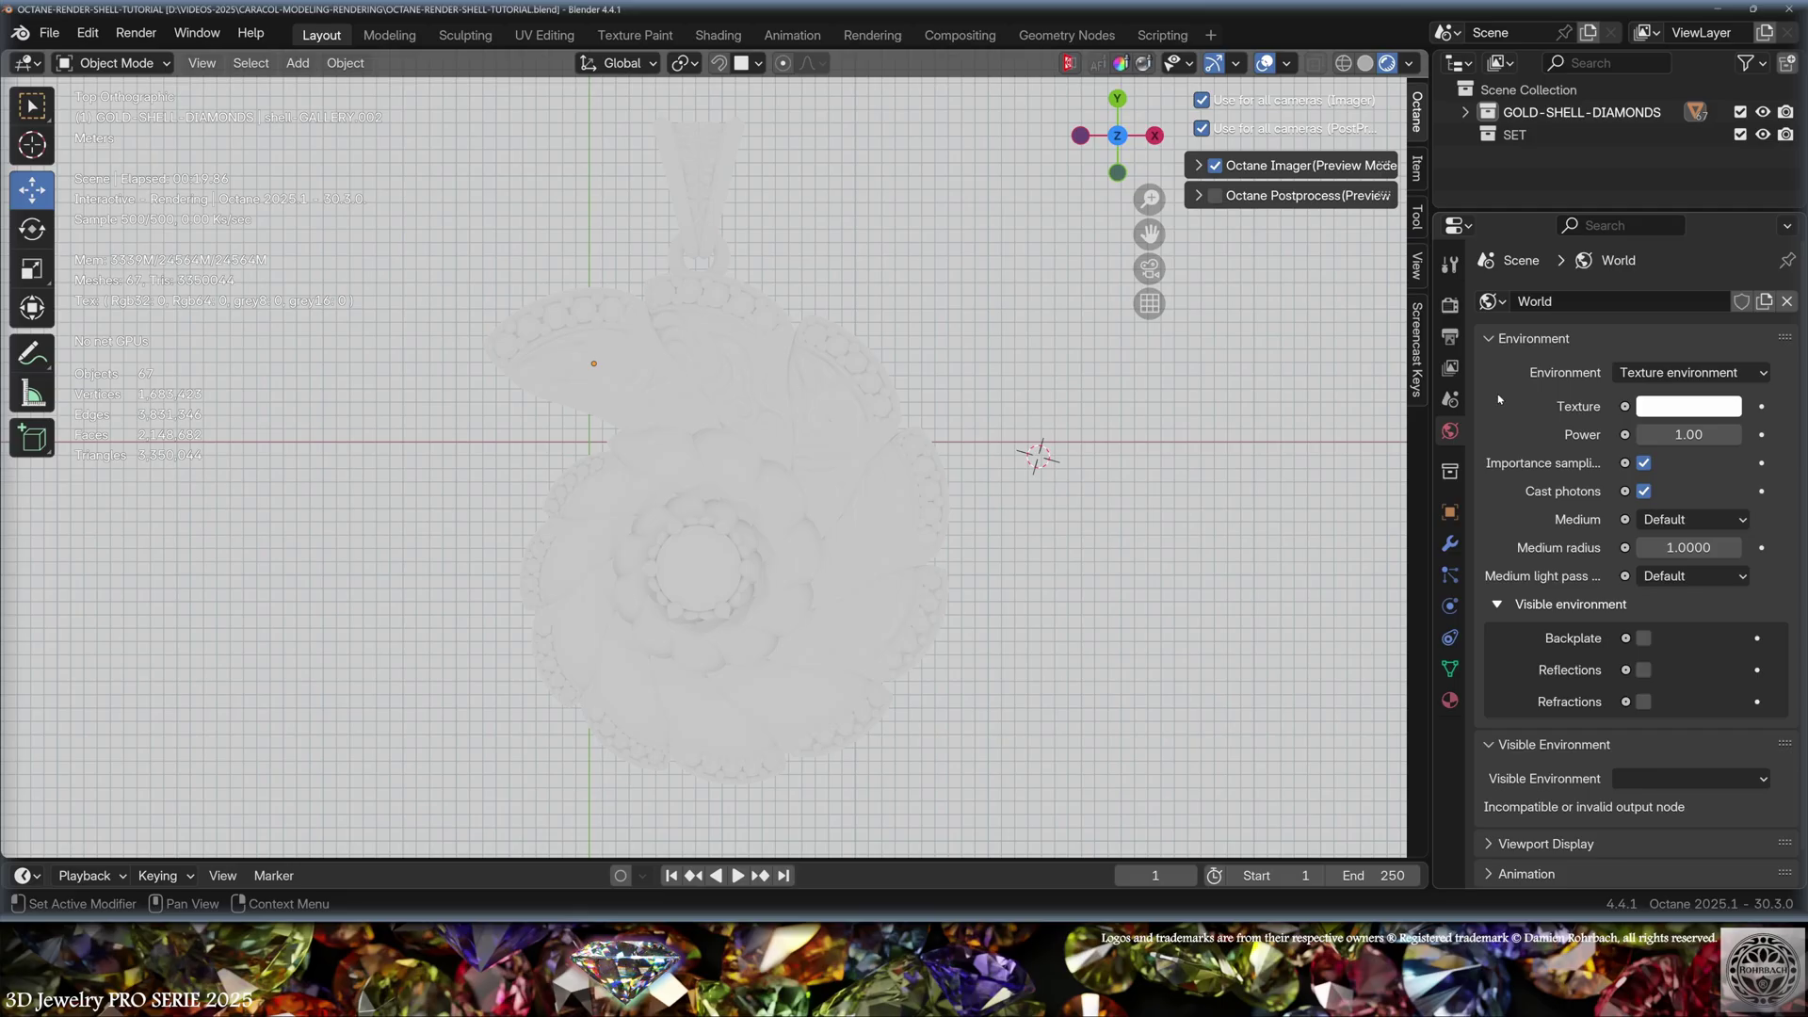
In the Shading workspace's World node tree, add an RGB image node and connect it to the Texture environment's Texture input.
{"action": "left_click", "coordinate": [704, 35]}
{"action": "left_click", "coordinate": [387, 590]}
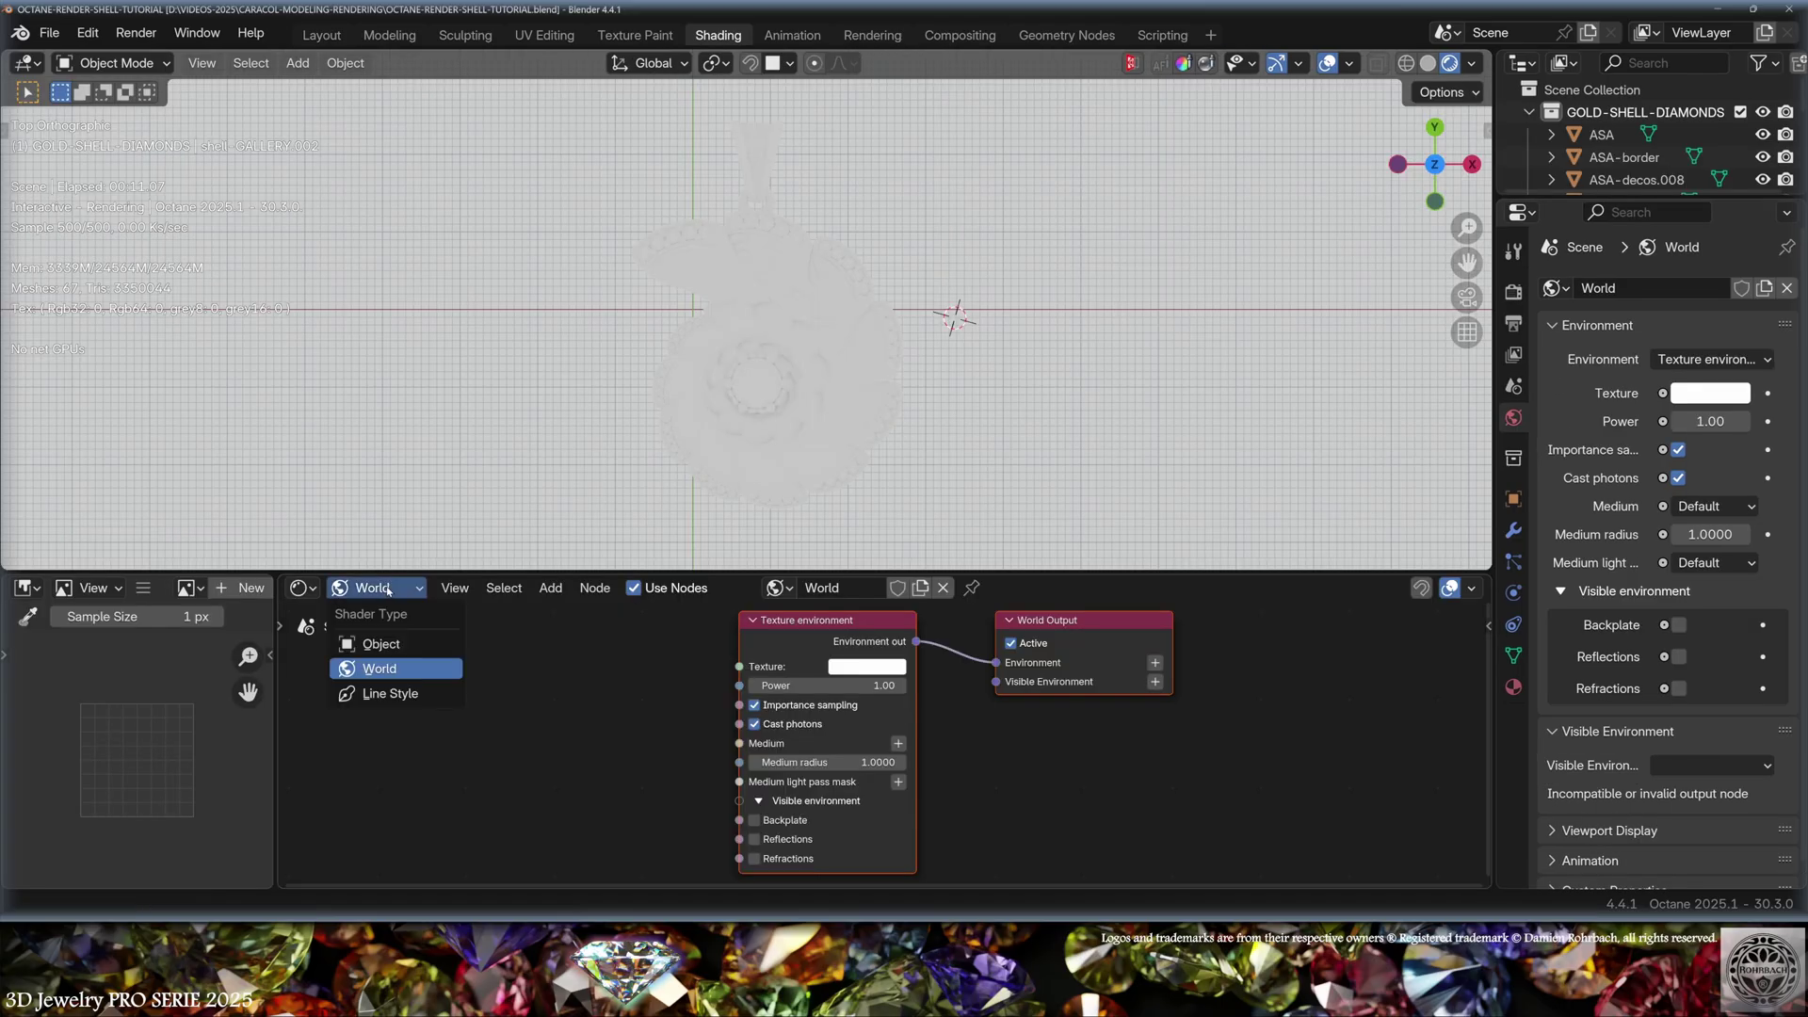
{"action": "left_click", "coordinate": [381, 667]}
{"action": "left_click", "coordinate": [551, 587]}
{"action": "mouse_move", "coordinate": [591, 497]}
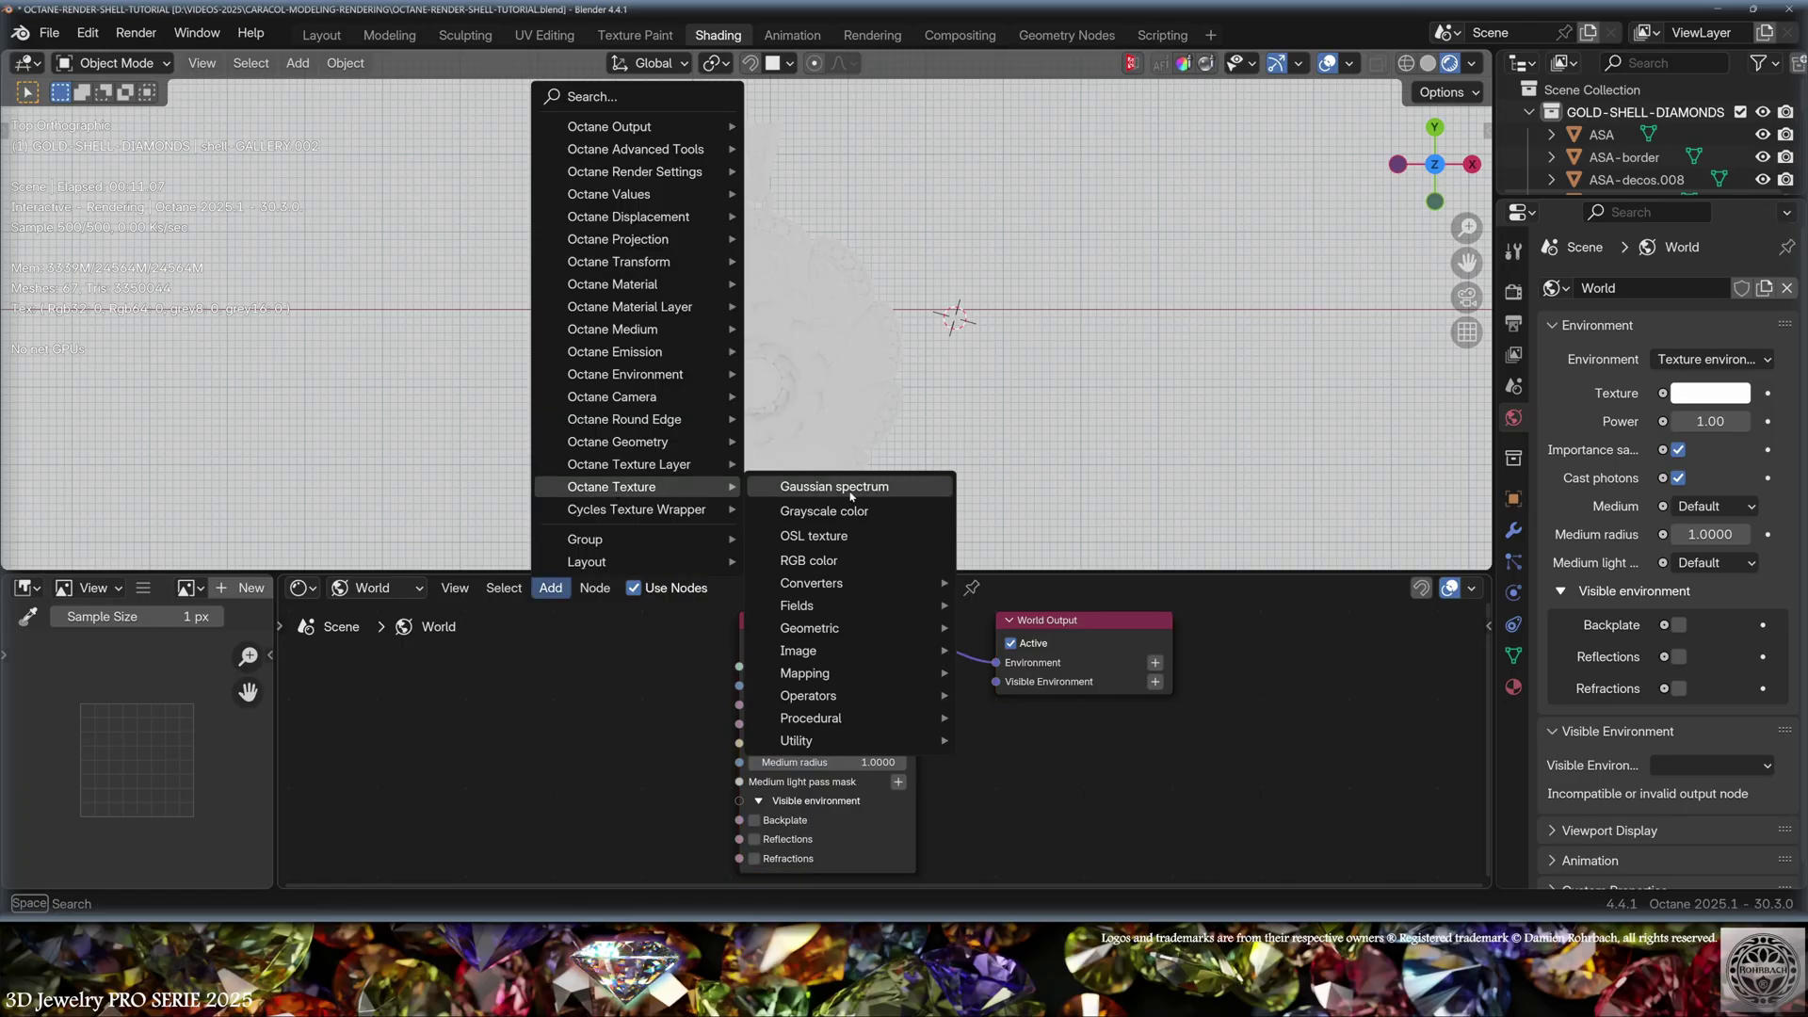
{"action": "mouse_move", "coordinate": [847, 651]}
{"action": "left_click", "coordinate": [1054, 736]}
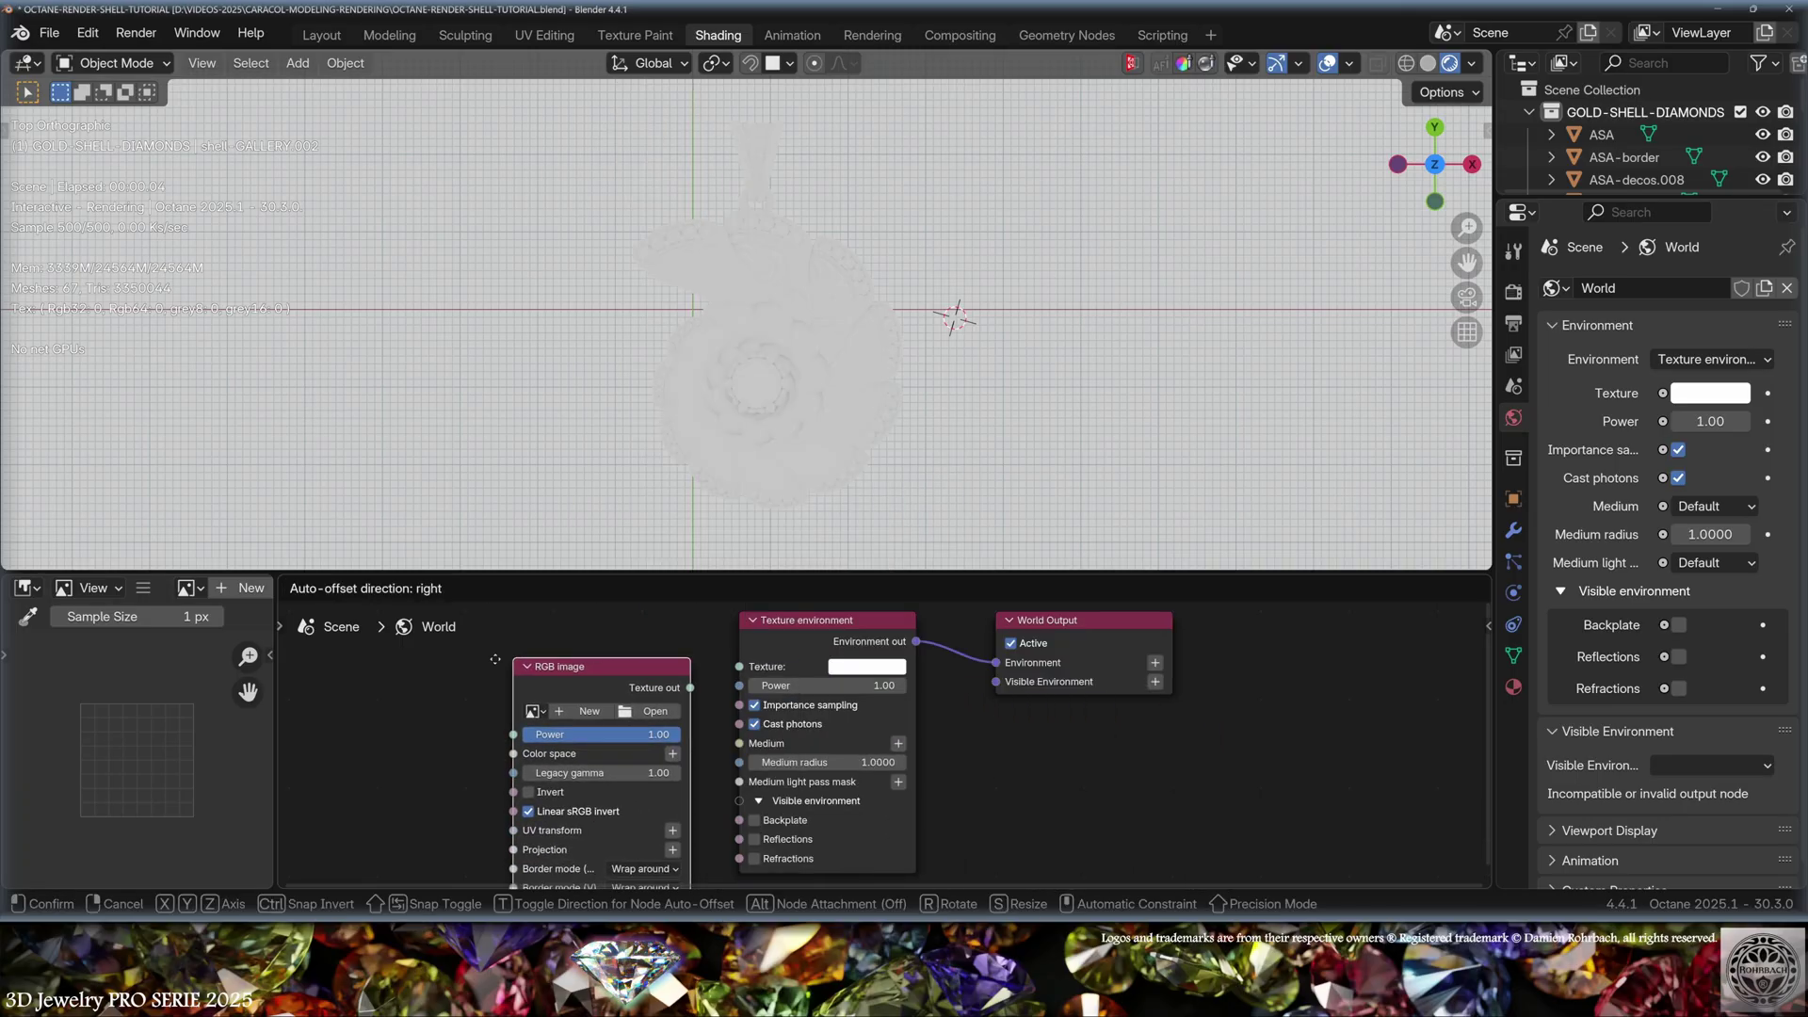
{"action": "left_click", "coordinate": [690, 701]}
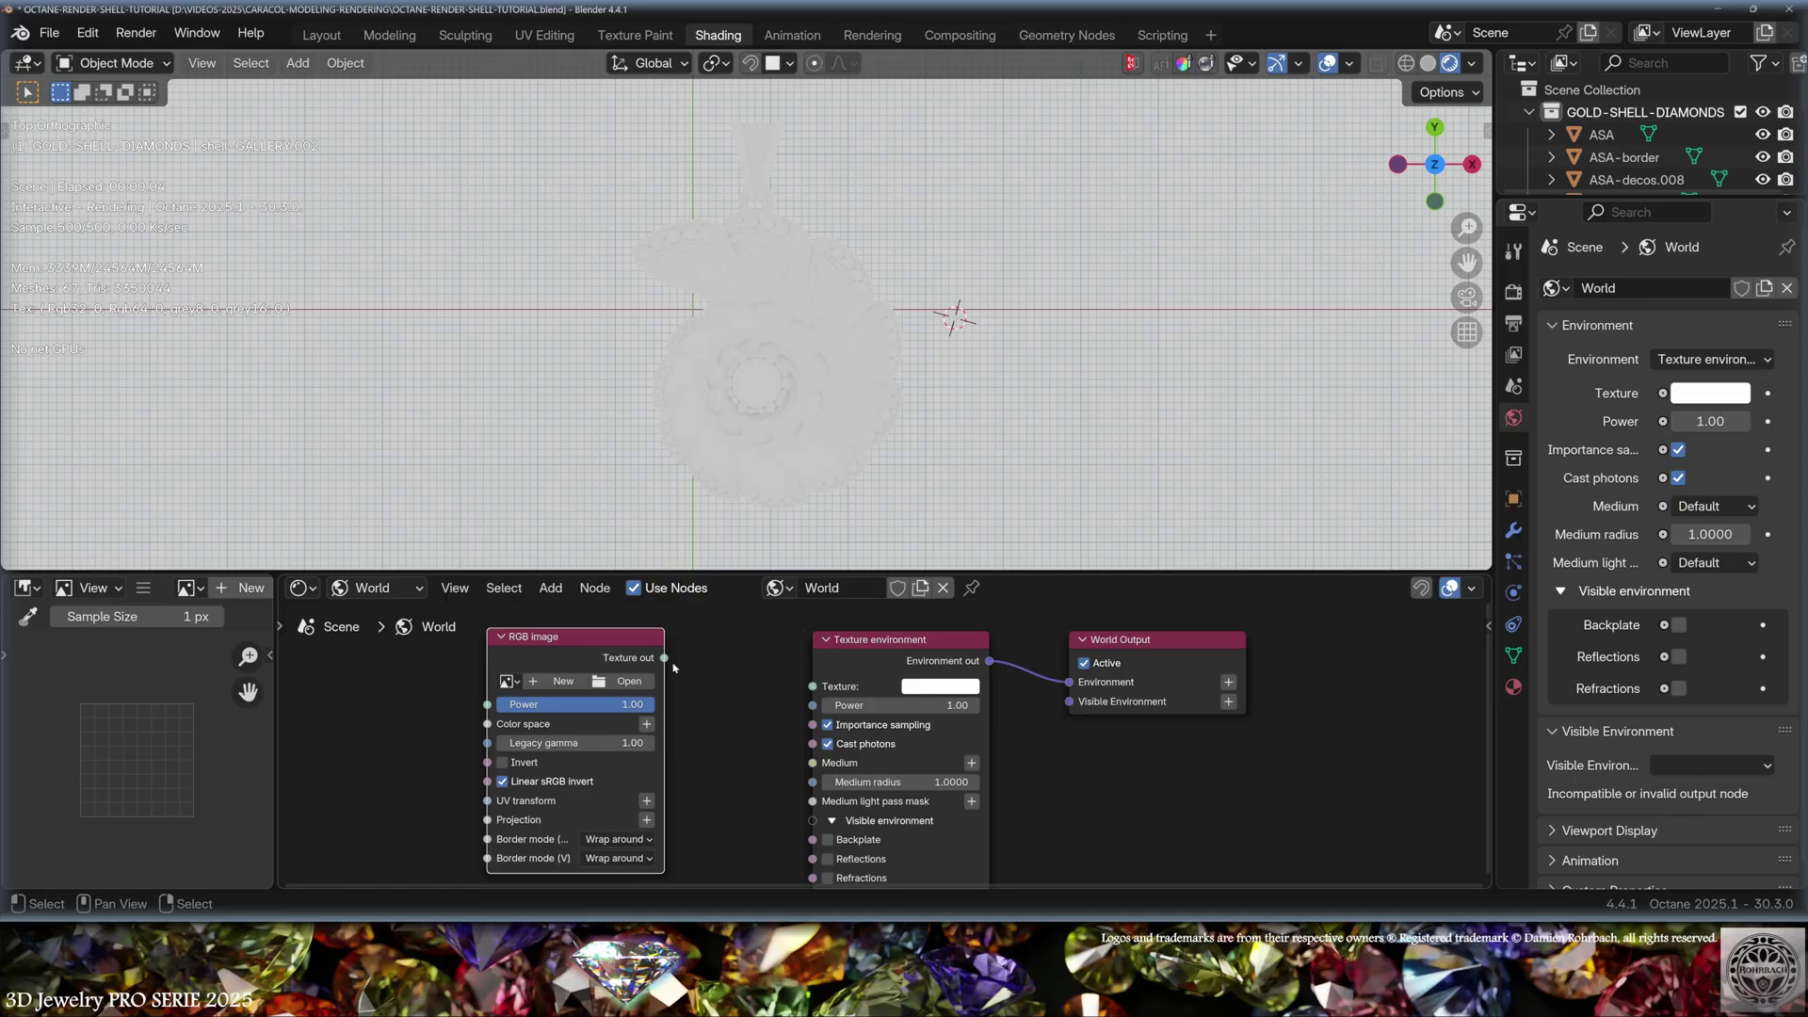
{"action": "left_click_drag", "start_coordinate": [664, 657], "coordinate": [812, 685]}
Load the brown_photostudio_02 image into the RGB image node and save the file.
{"action": "left_click", "coordinate": [625, 681]}
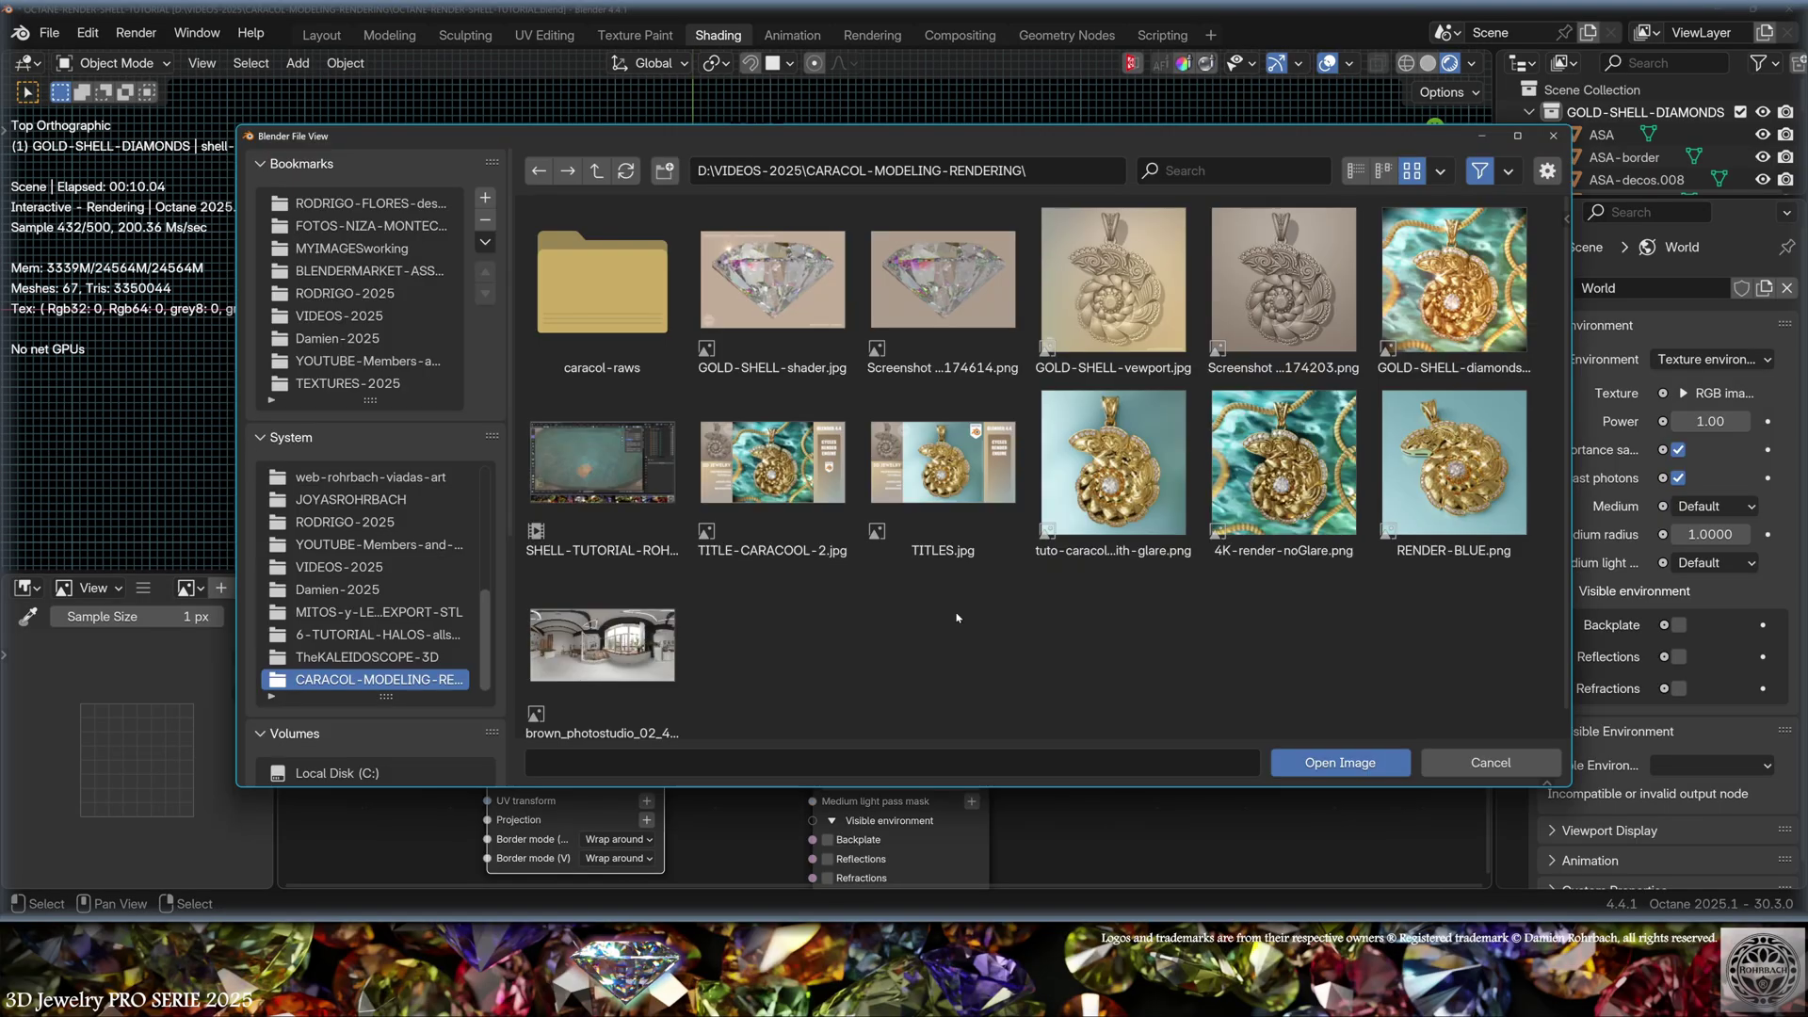
{"action": "double_click", "coordinate": [625, 624]}
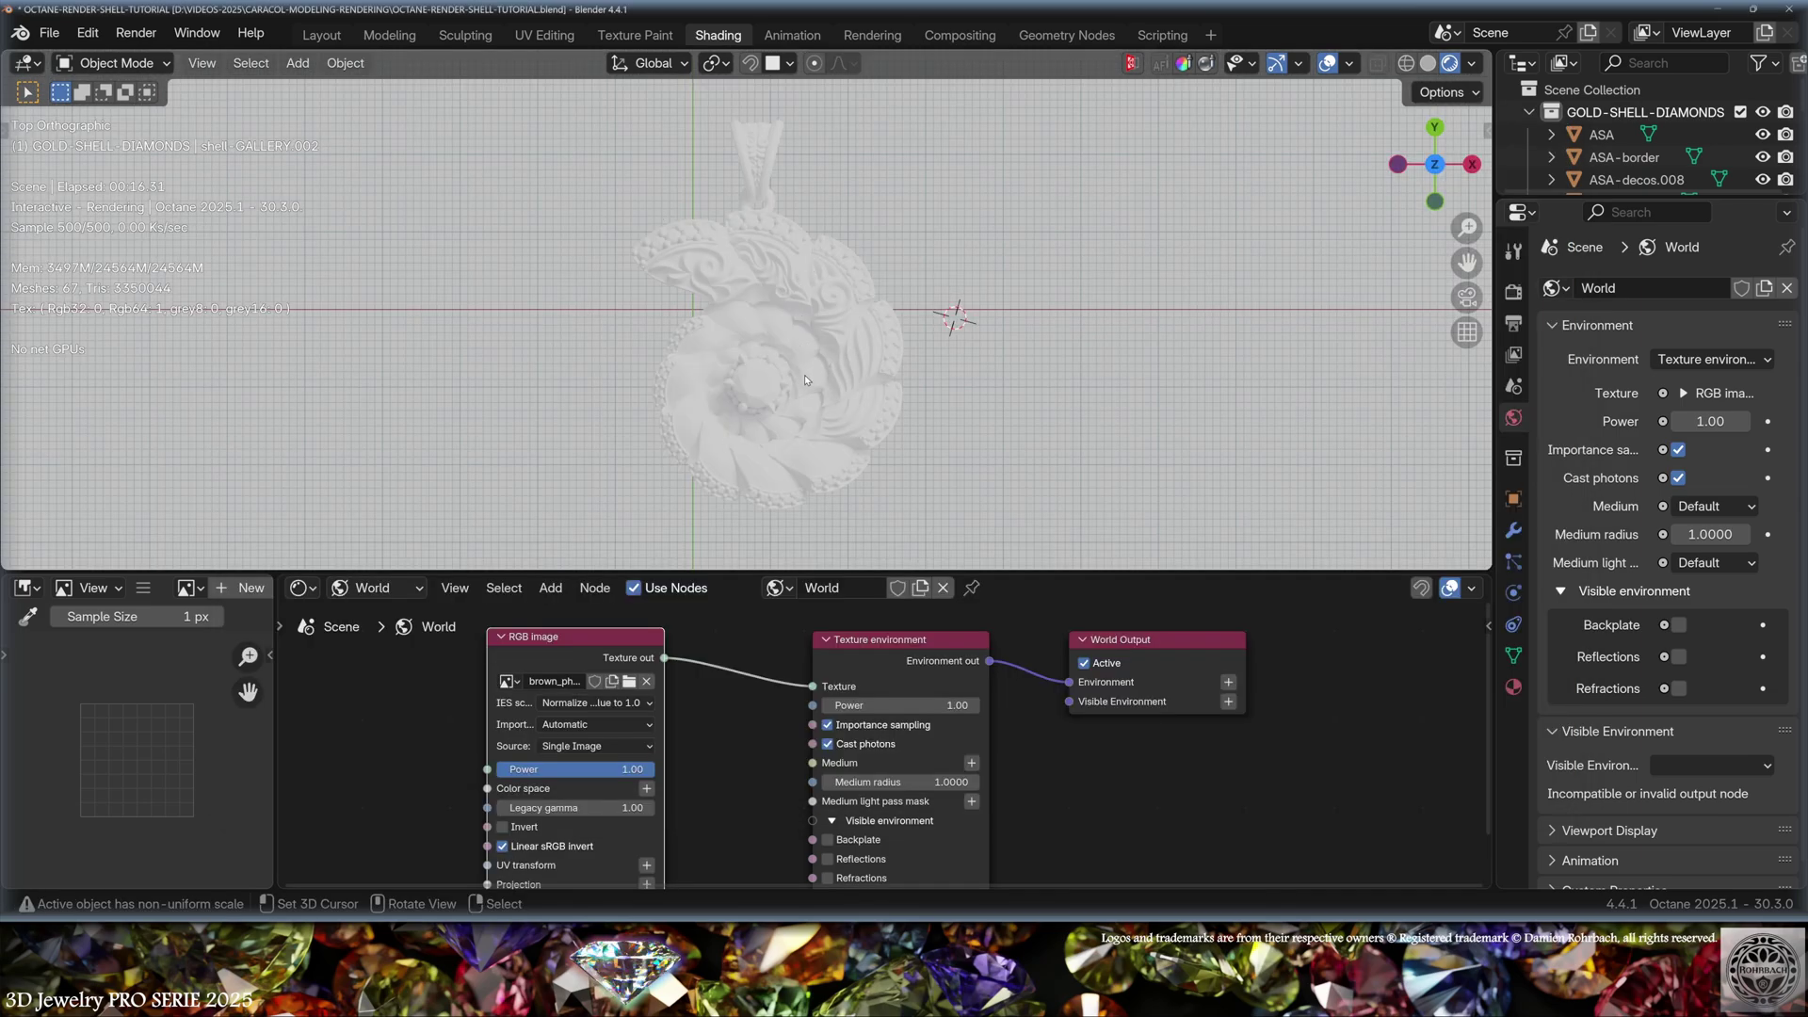
{"action": "key", "text": "ctrl+s"}
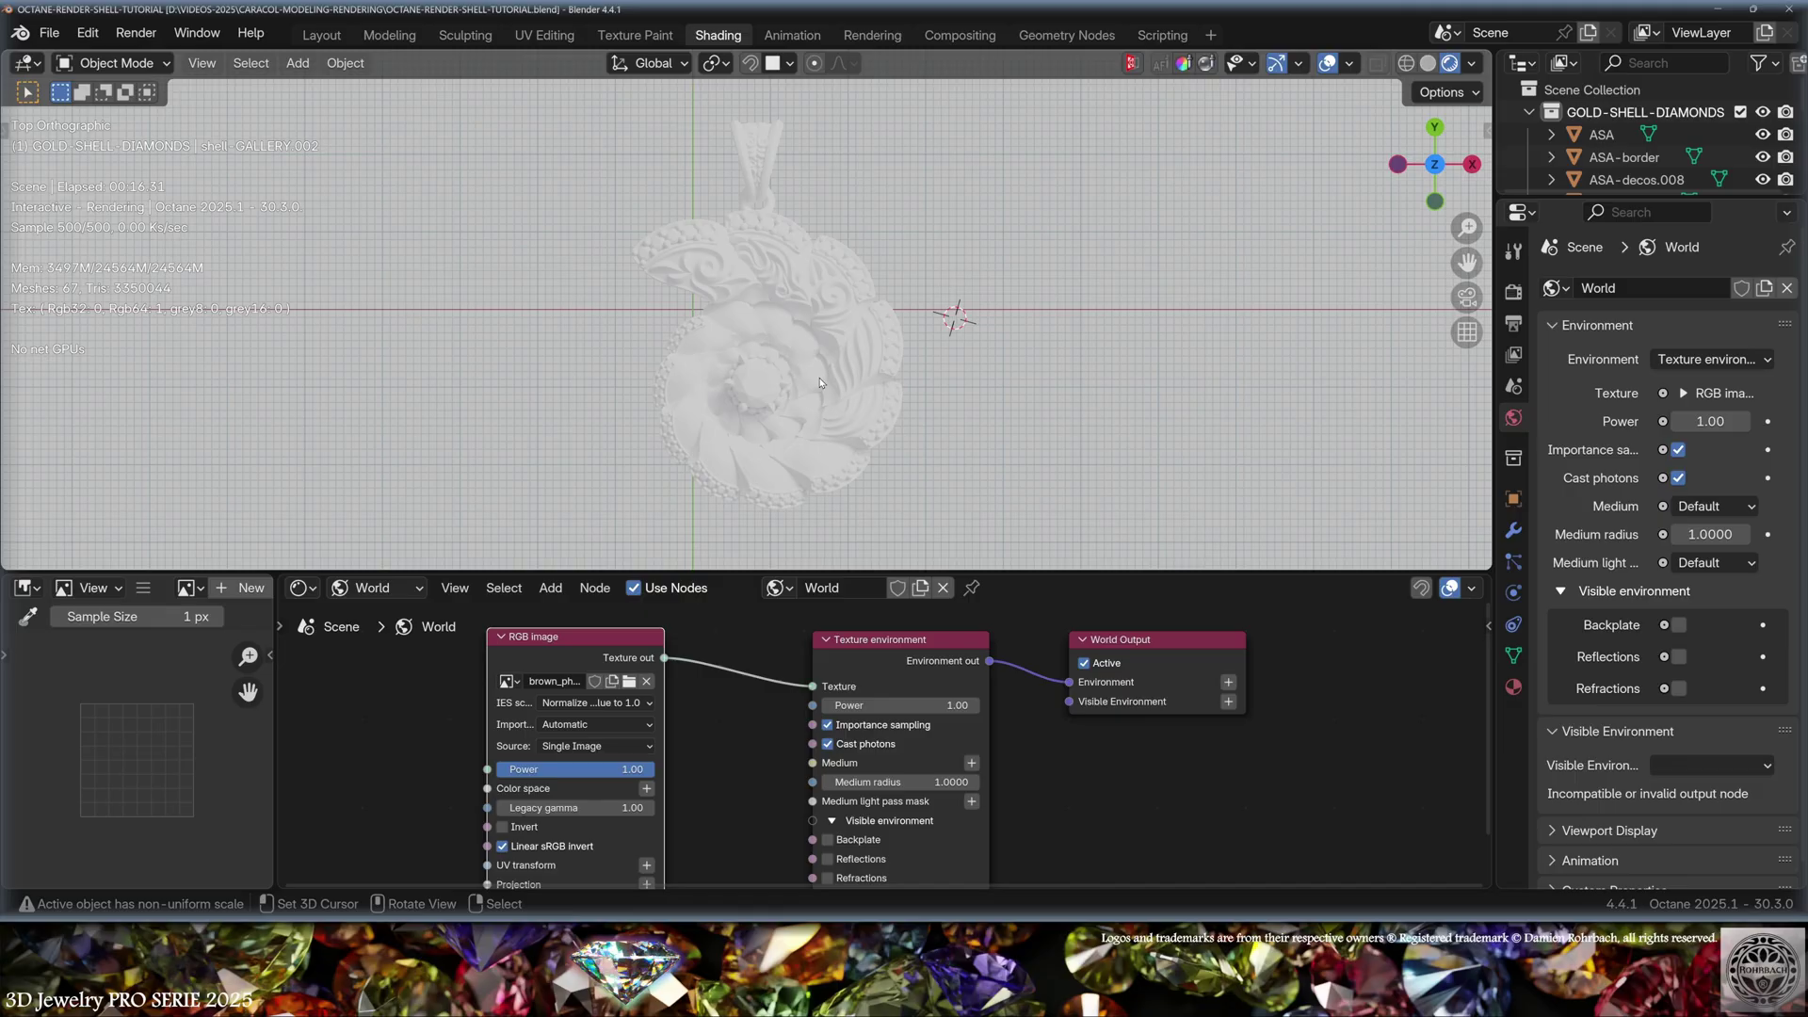
{"action": "key", "text": "ctrl+s"}
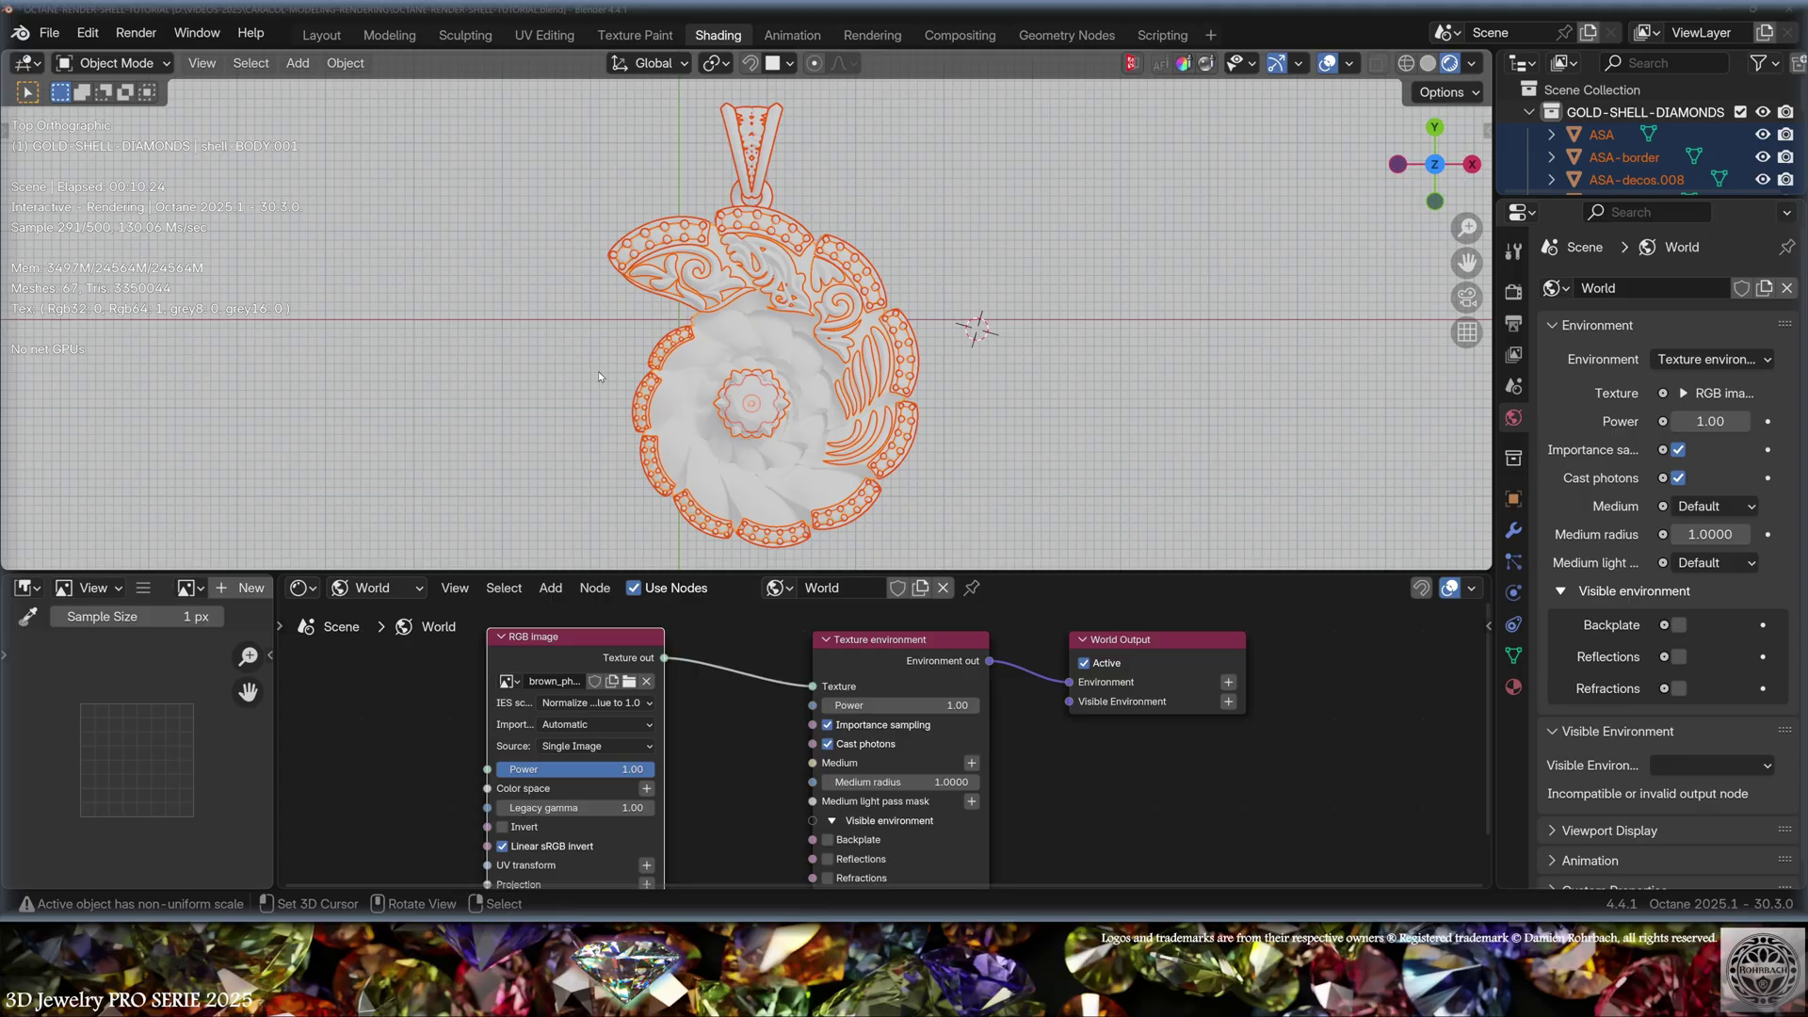
Switch the shader editor to Object and create a new material named GOLD for the active pendant body.
{"action": "left_click", "coordinate": [375, 588]}
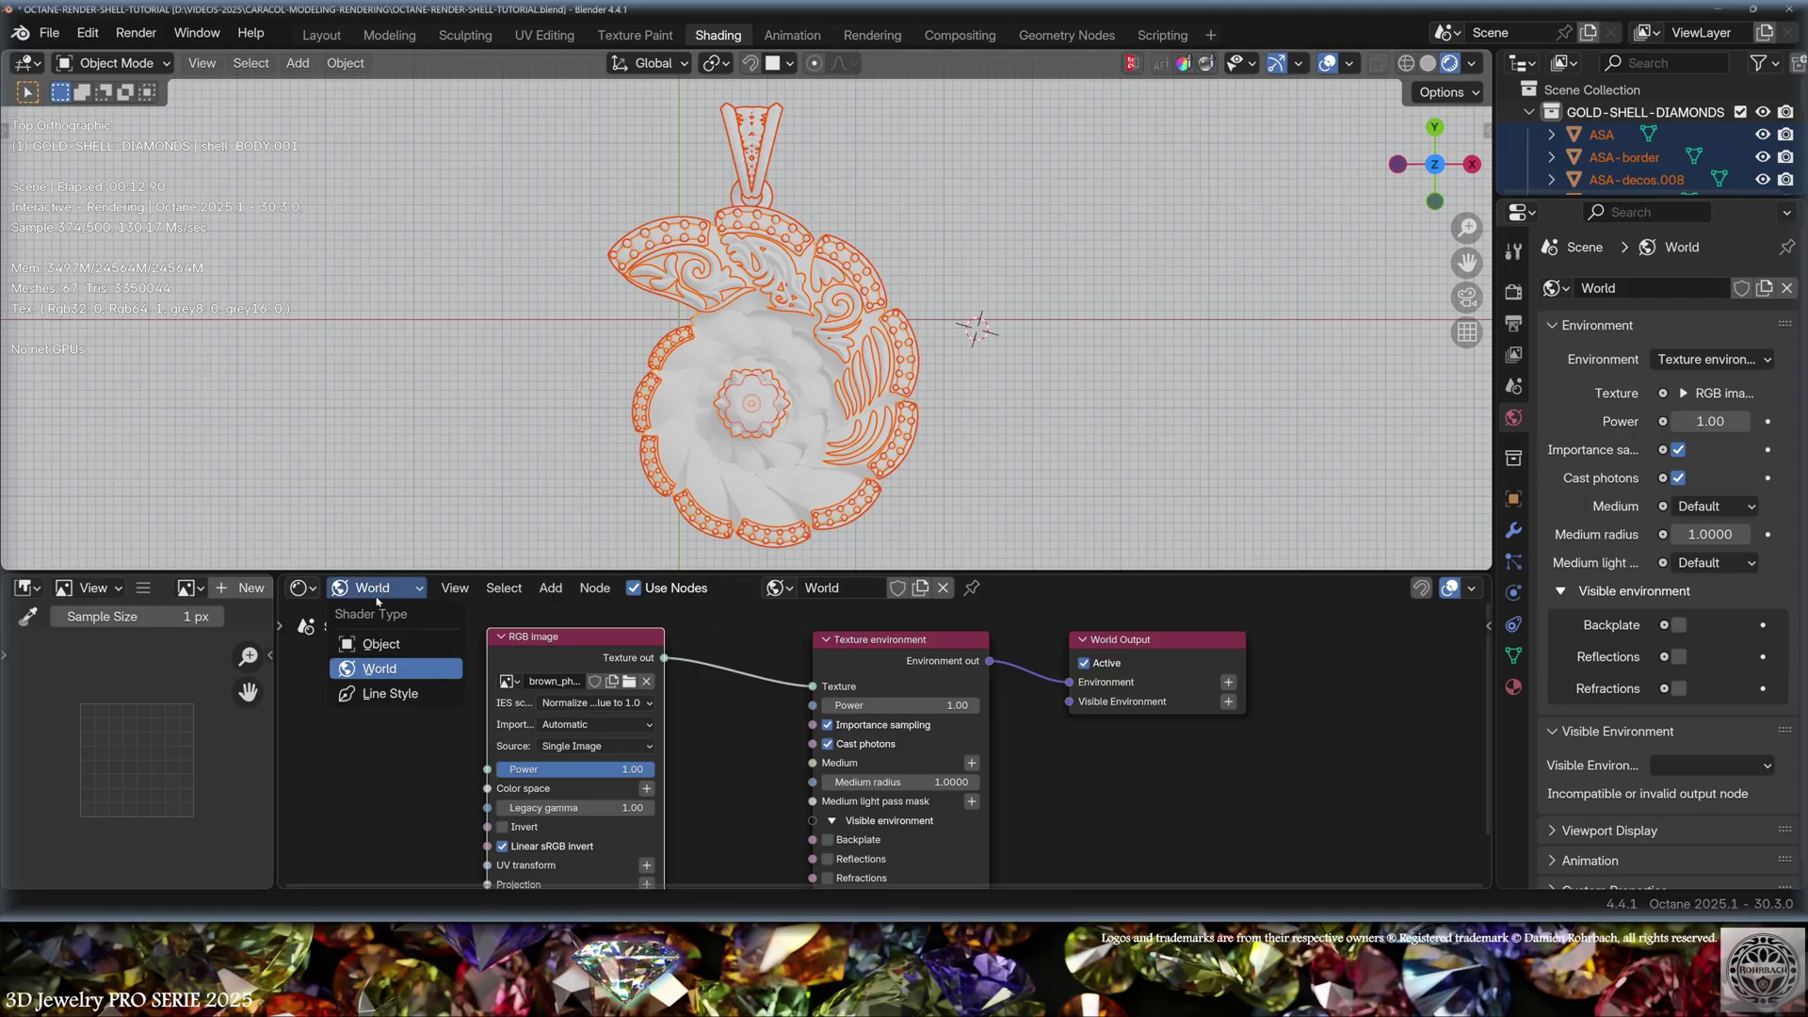
{"action": "left_click", "coordinate": [366, 644]}
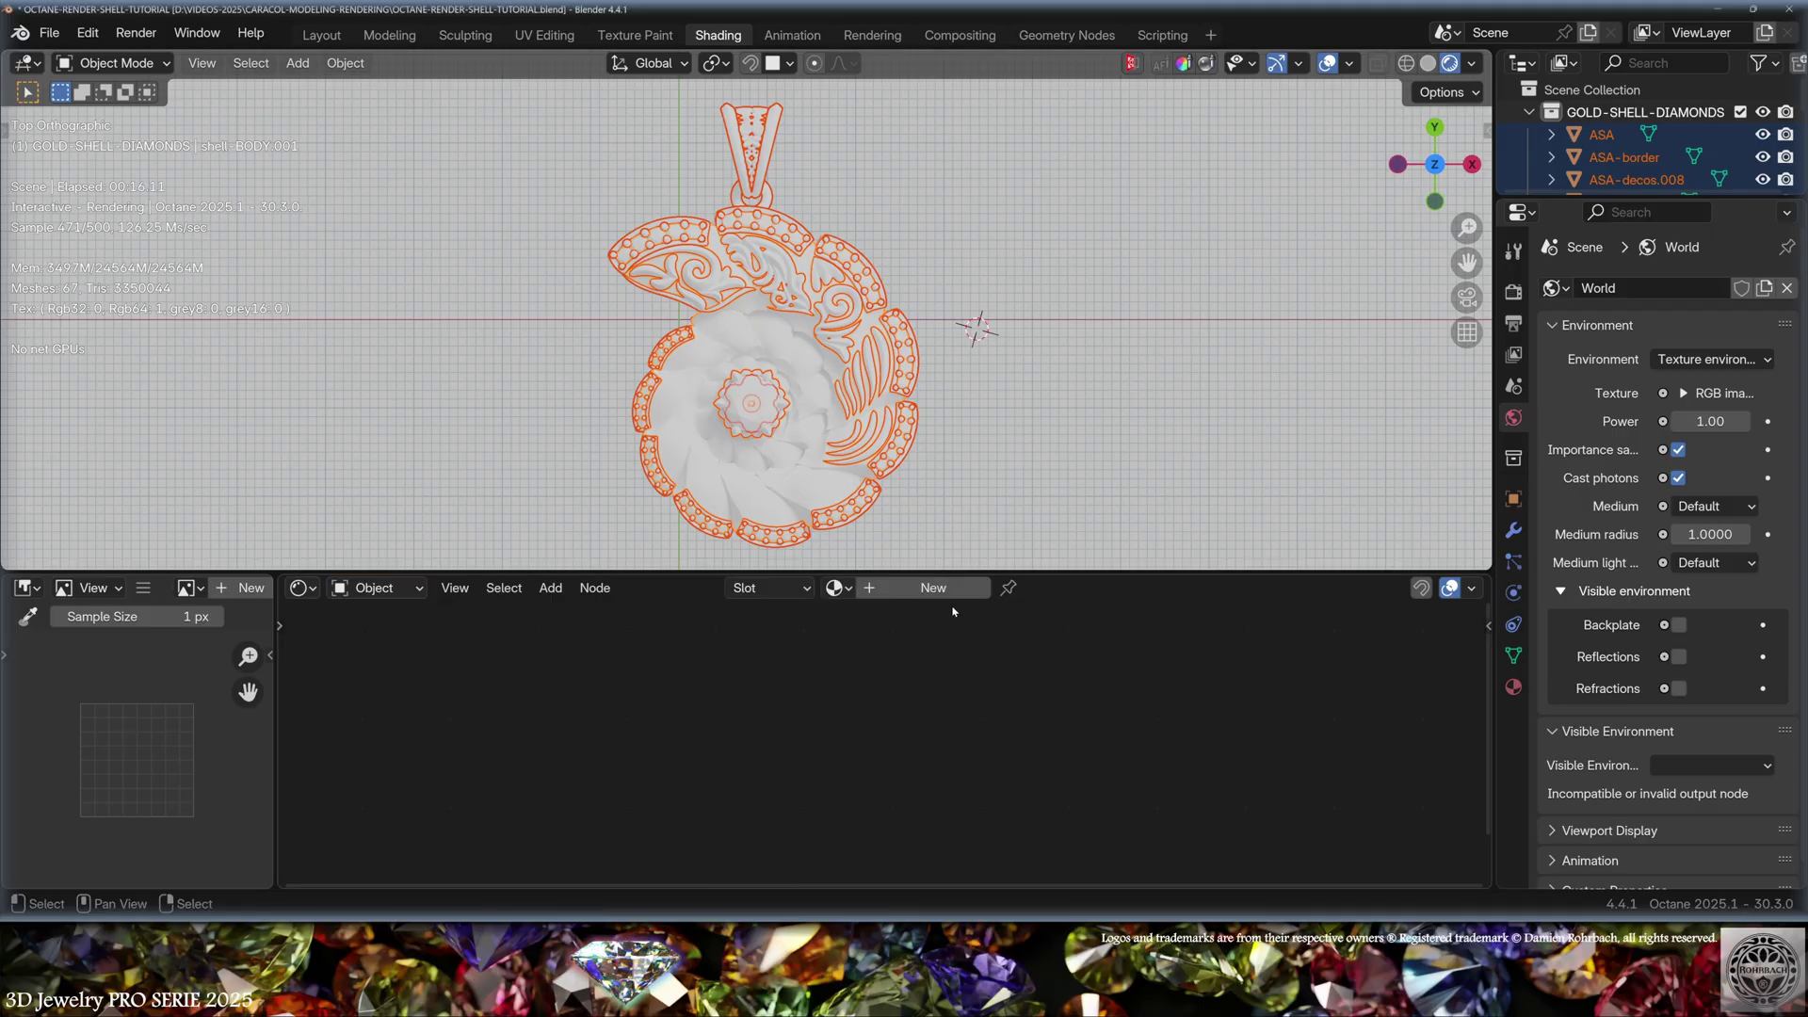
{"action": "left_click", "coordinate": [932, 587]}
{"action": "left_click", "coordinate": [918, 588]}
{"action": "type", "text": "GOLD"}
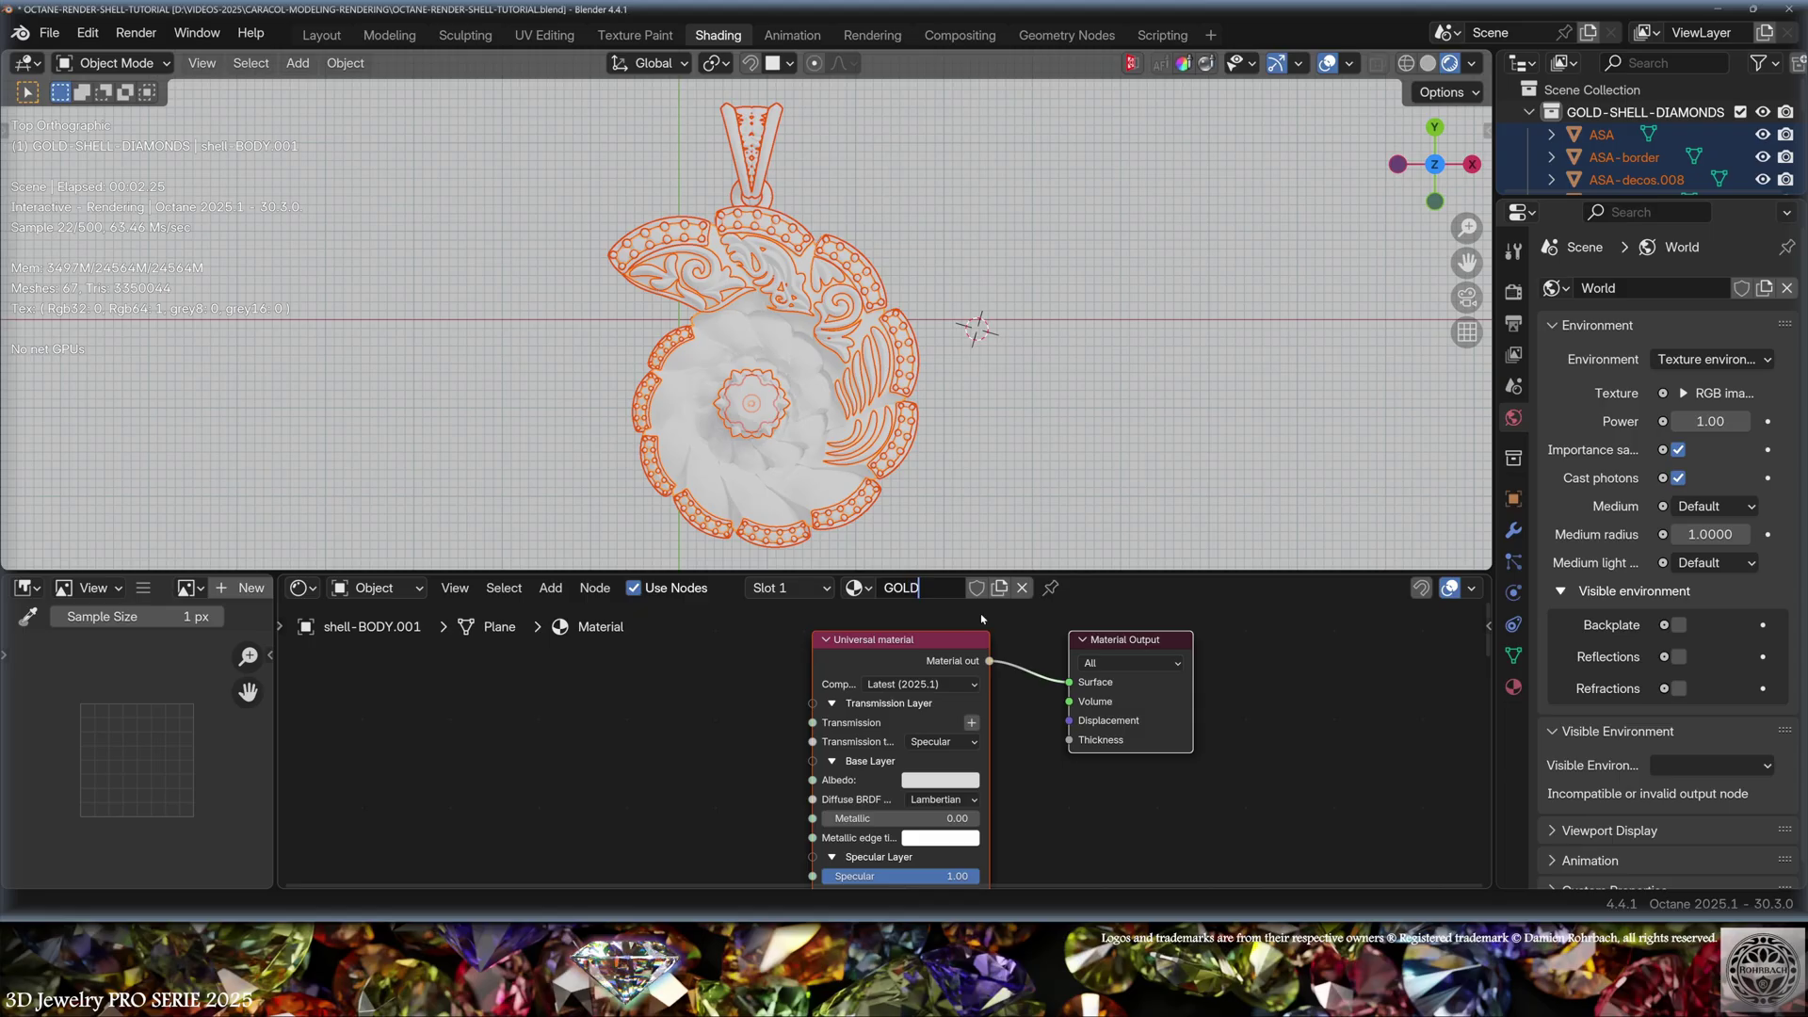
{"action": "key", "text": "Return"}
Link the GOLD material from the active object to all selected pendant parts.
{"action": "left_click", "coordinate": [345, 63]}
{"action": "mouse_move", "coordinate": [408, 555]}
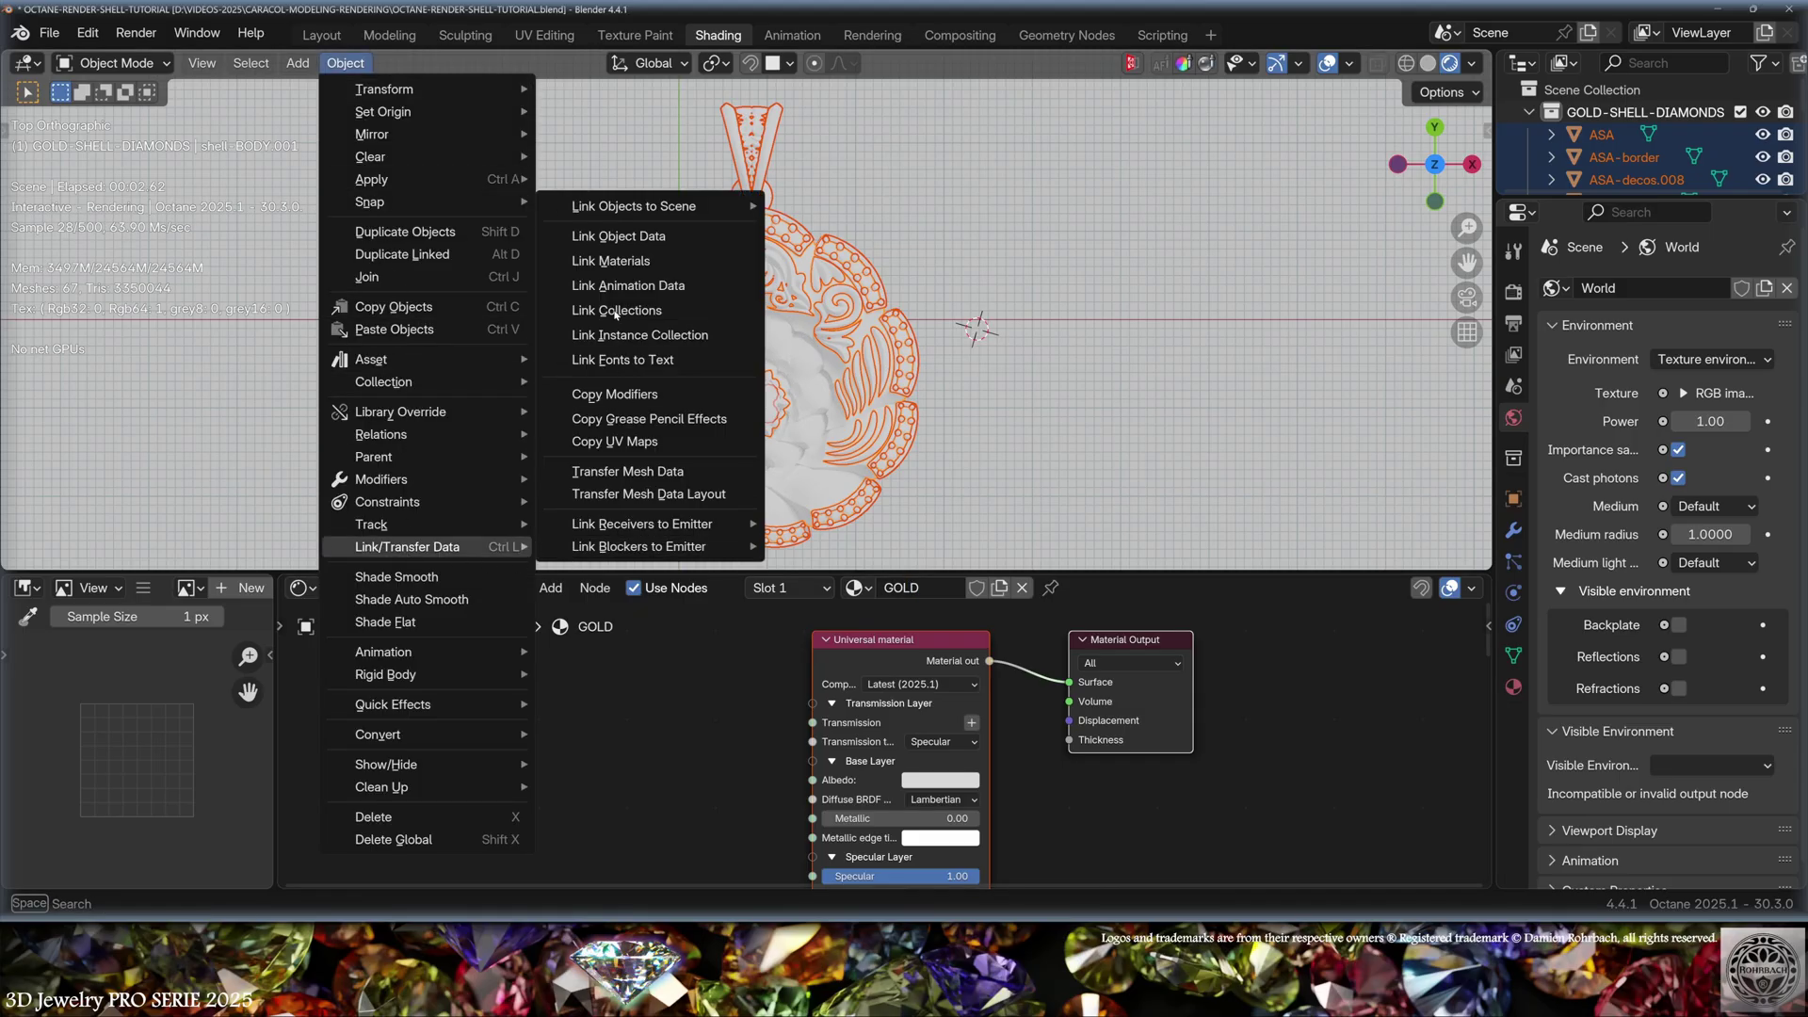
{"action": "left_click", "coordinate": [610, 260]}
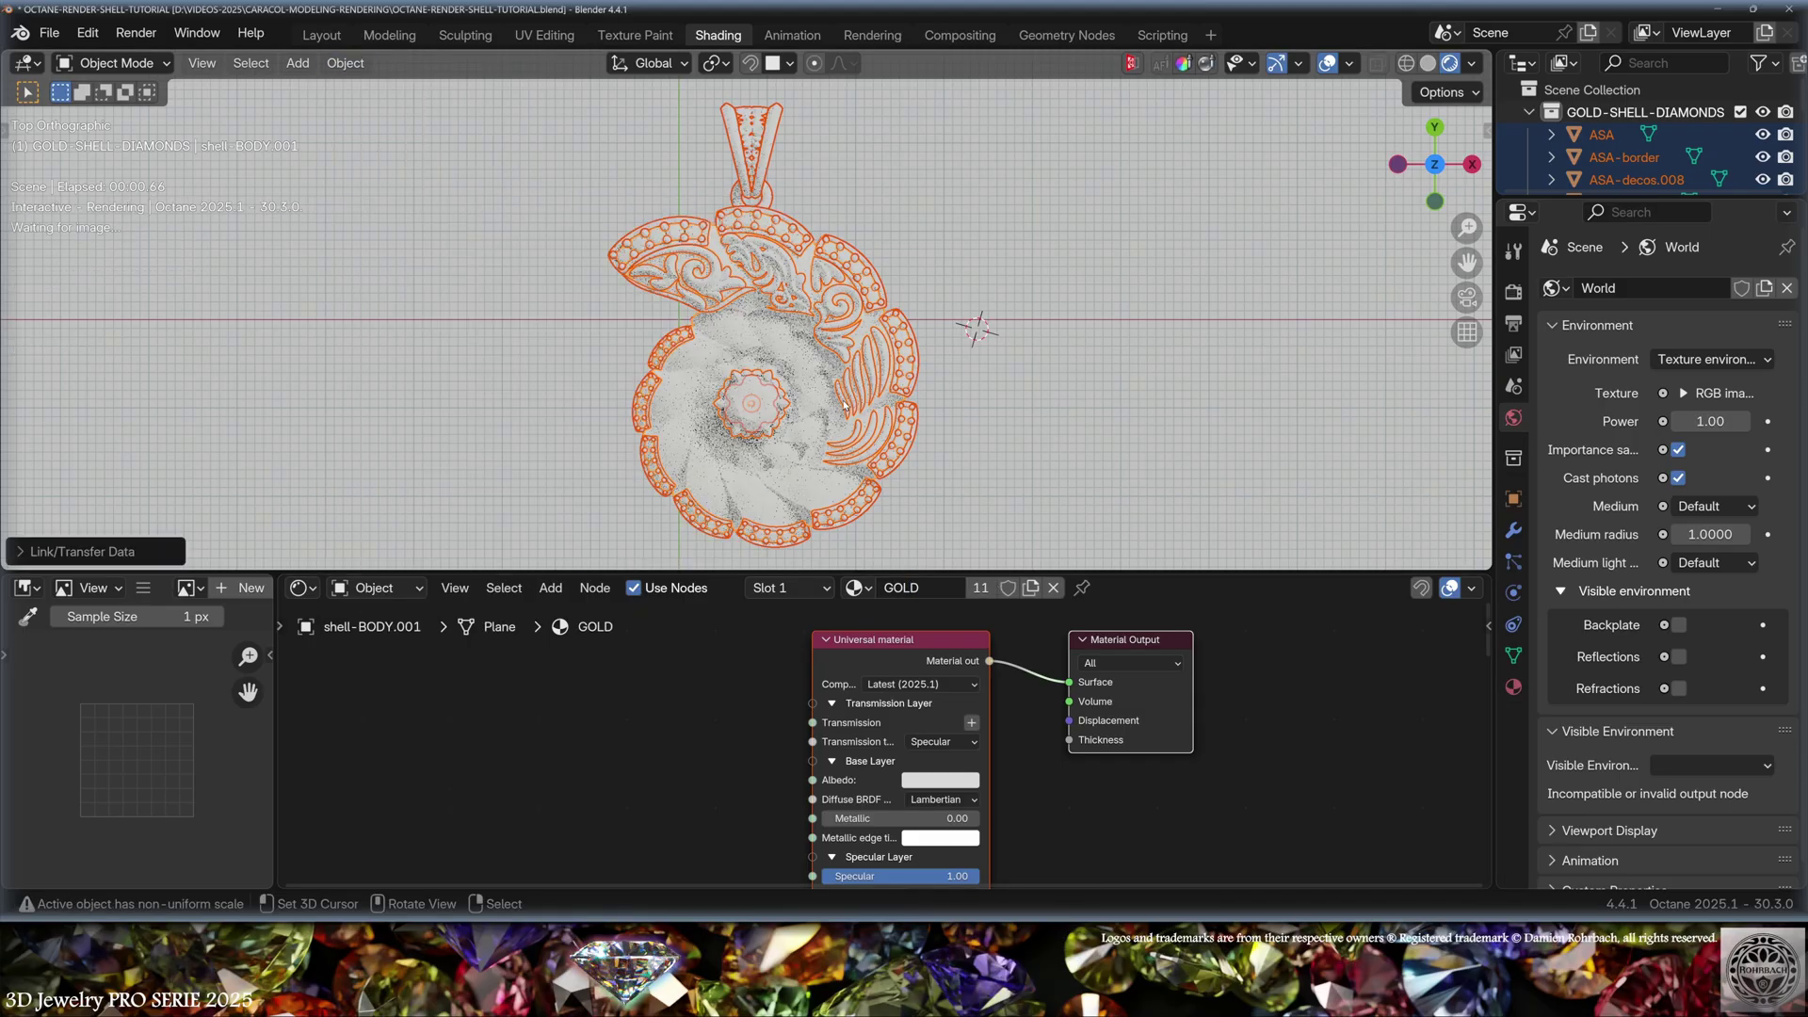
Set the GOLD material's roughness to 0 and its metallic value to 1.
{"action": "left_click", "coordinate": [706, 760]}
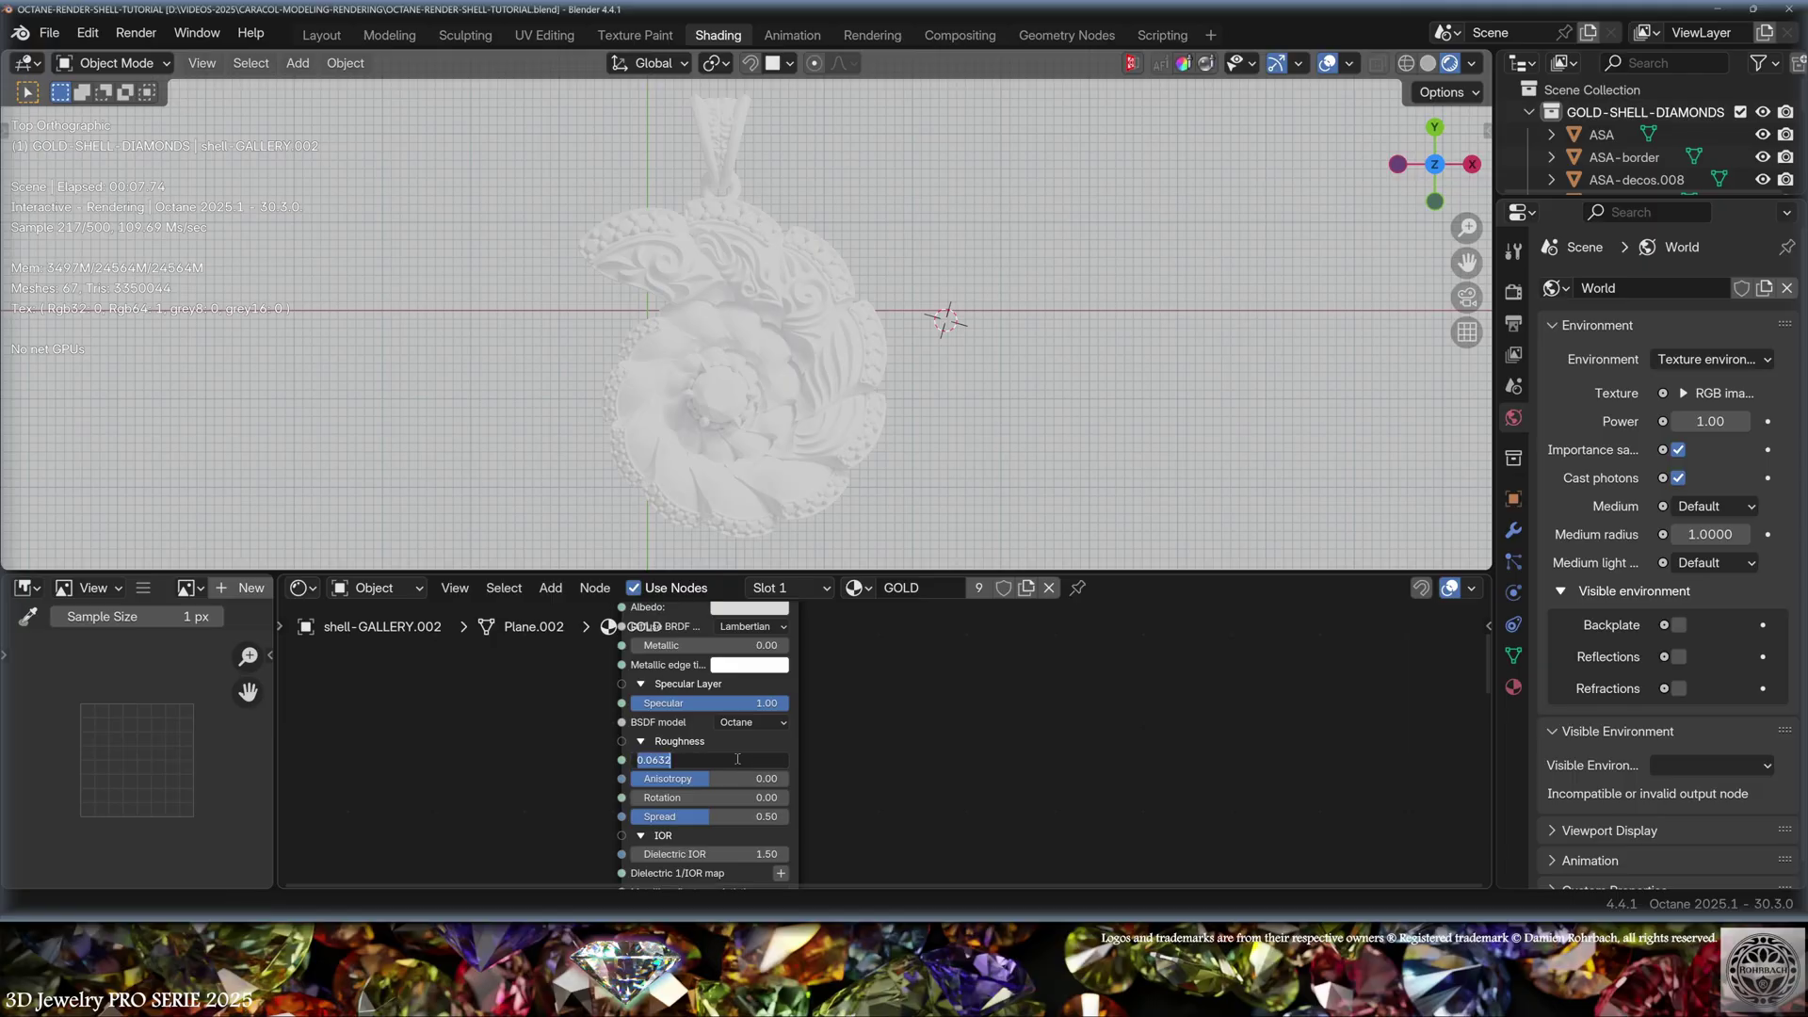
{"action": "type", "text": "0"}
{"action": "key", "text": "Return"}
{"action": "middle_click_drag", "start_coordinate": [745, 669], "coordinate": [761, 726]}
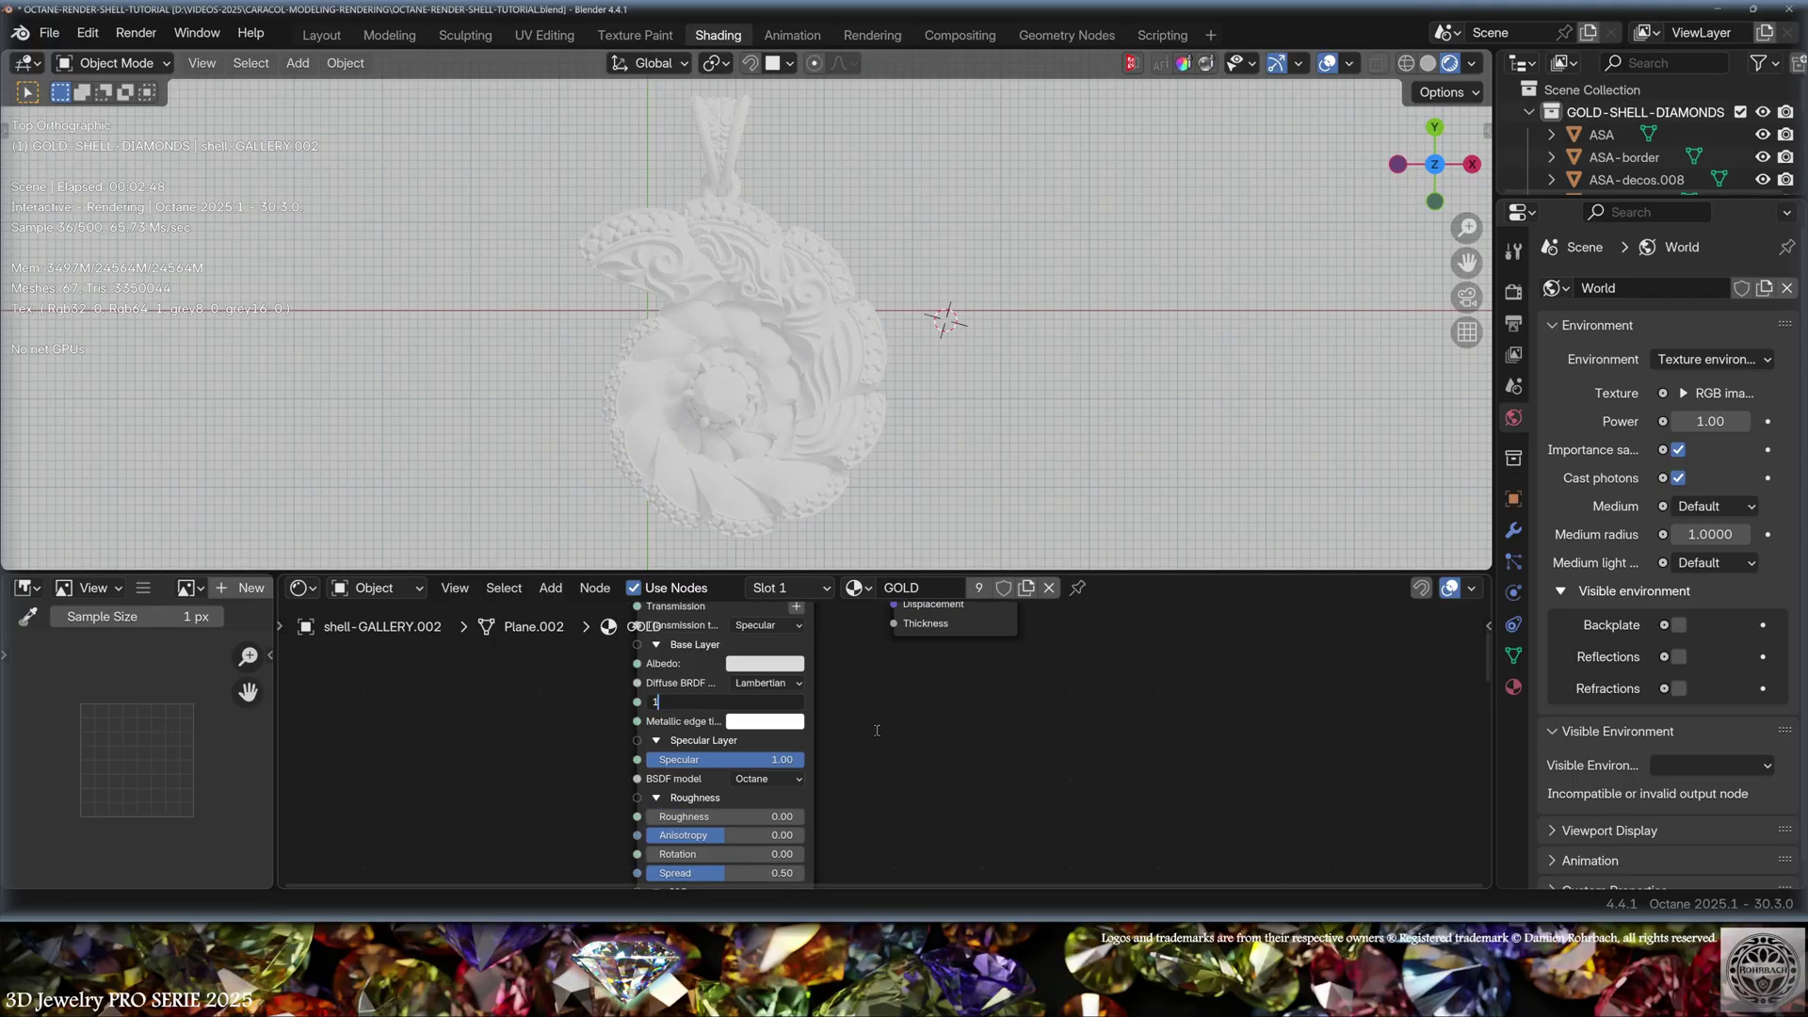
{"action": "left_click_drag", "start_coordinate": [759, 702], "coordinate": [810, 702]}
Set the GOLD material's metallic edge tint to black and its albedo to a golden orange, about #DA9739.
{"action": "left_click", "coordinate": [761, 723]}
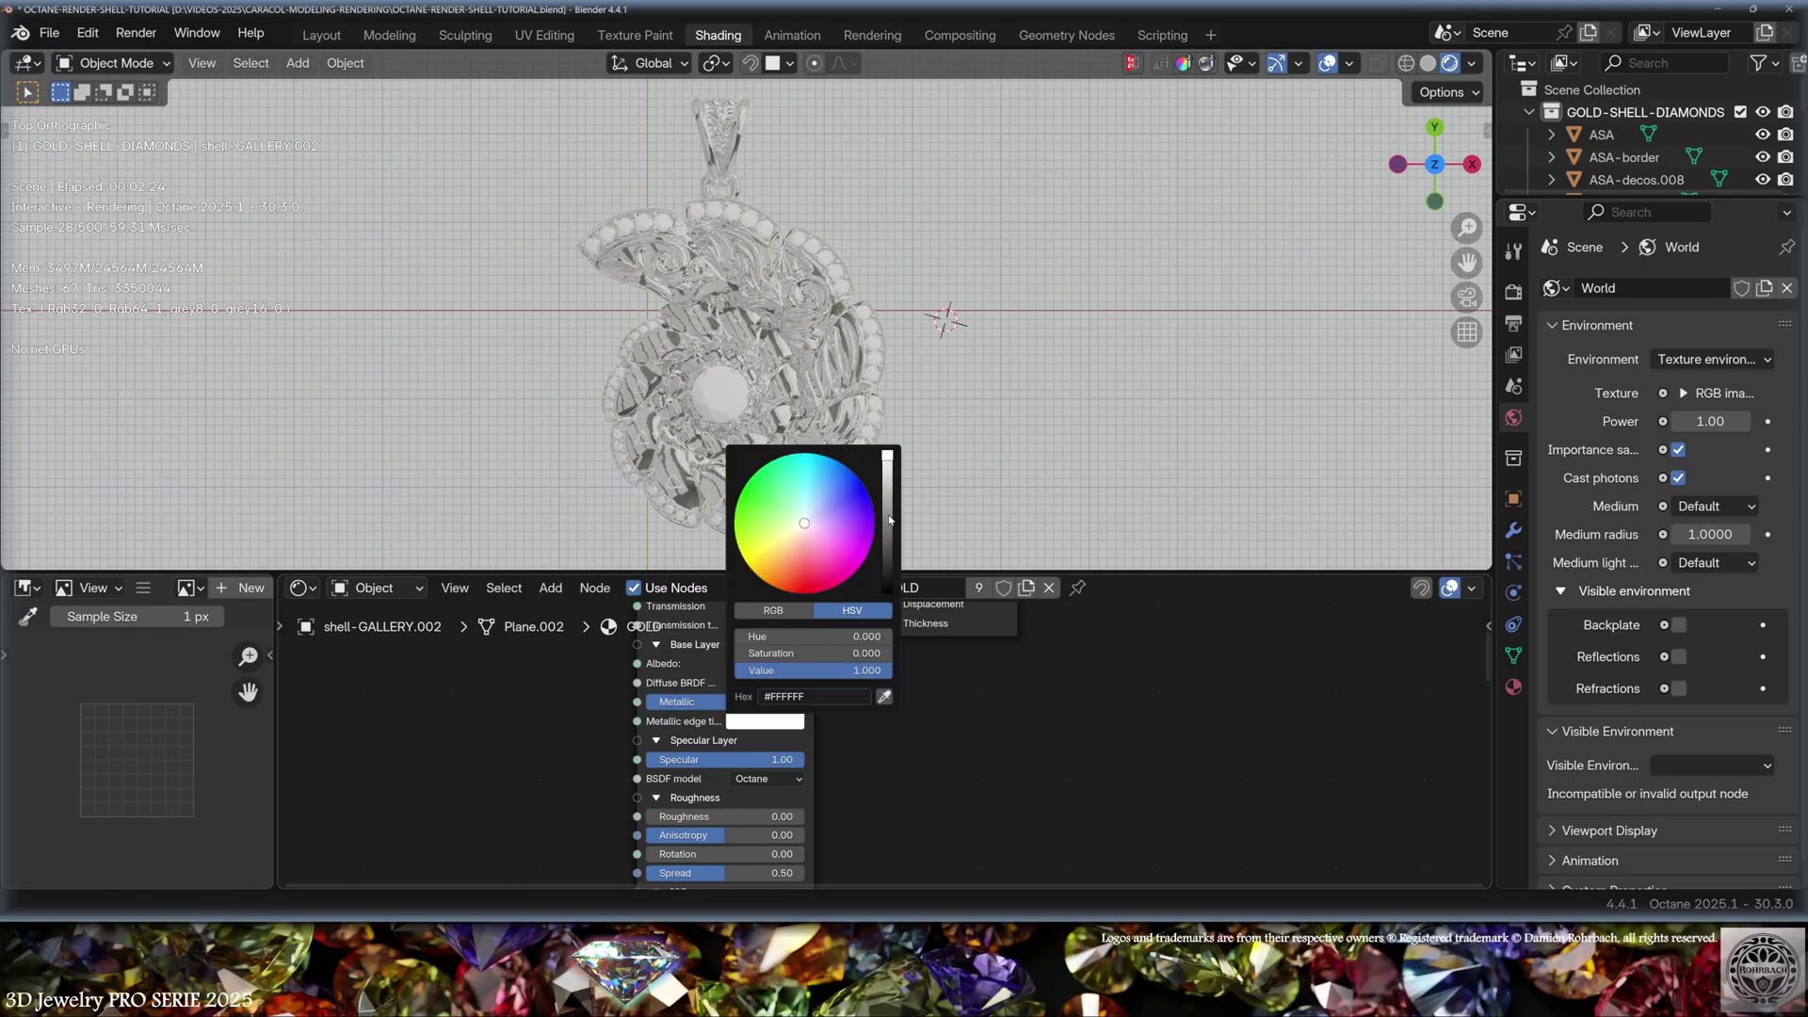
{"action": "left_click_drag", "start_coordinate": [890, 520], "coordinate": [887, 592]}
{"action": "middle_click_drag", "start_coordinate": [918, 740], "coordinate": [895, 827]}
{"action": "left_click", "coordinate": [744, 750]}
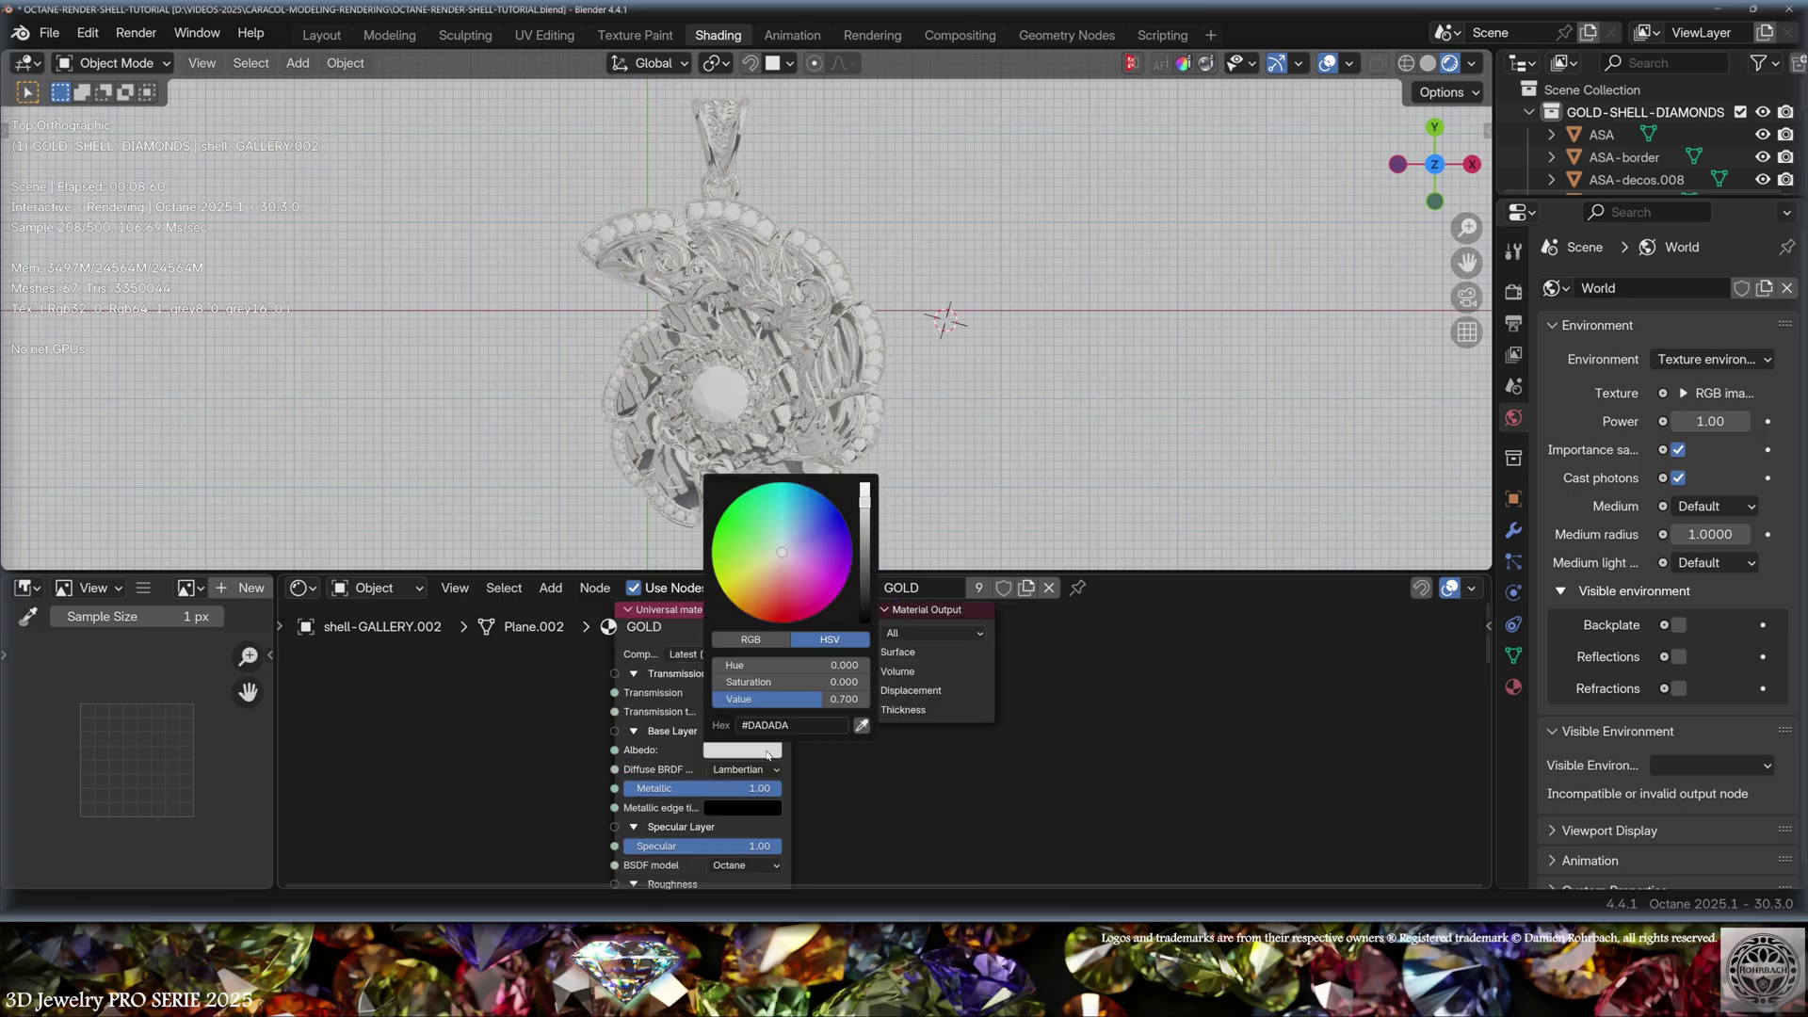
{"action": "left_click", "coordinate": [751, 595]}
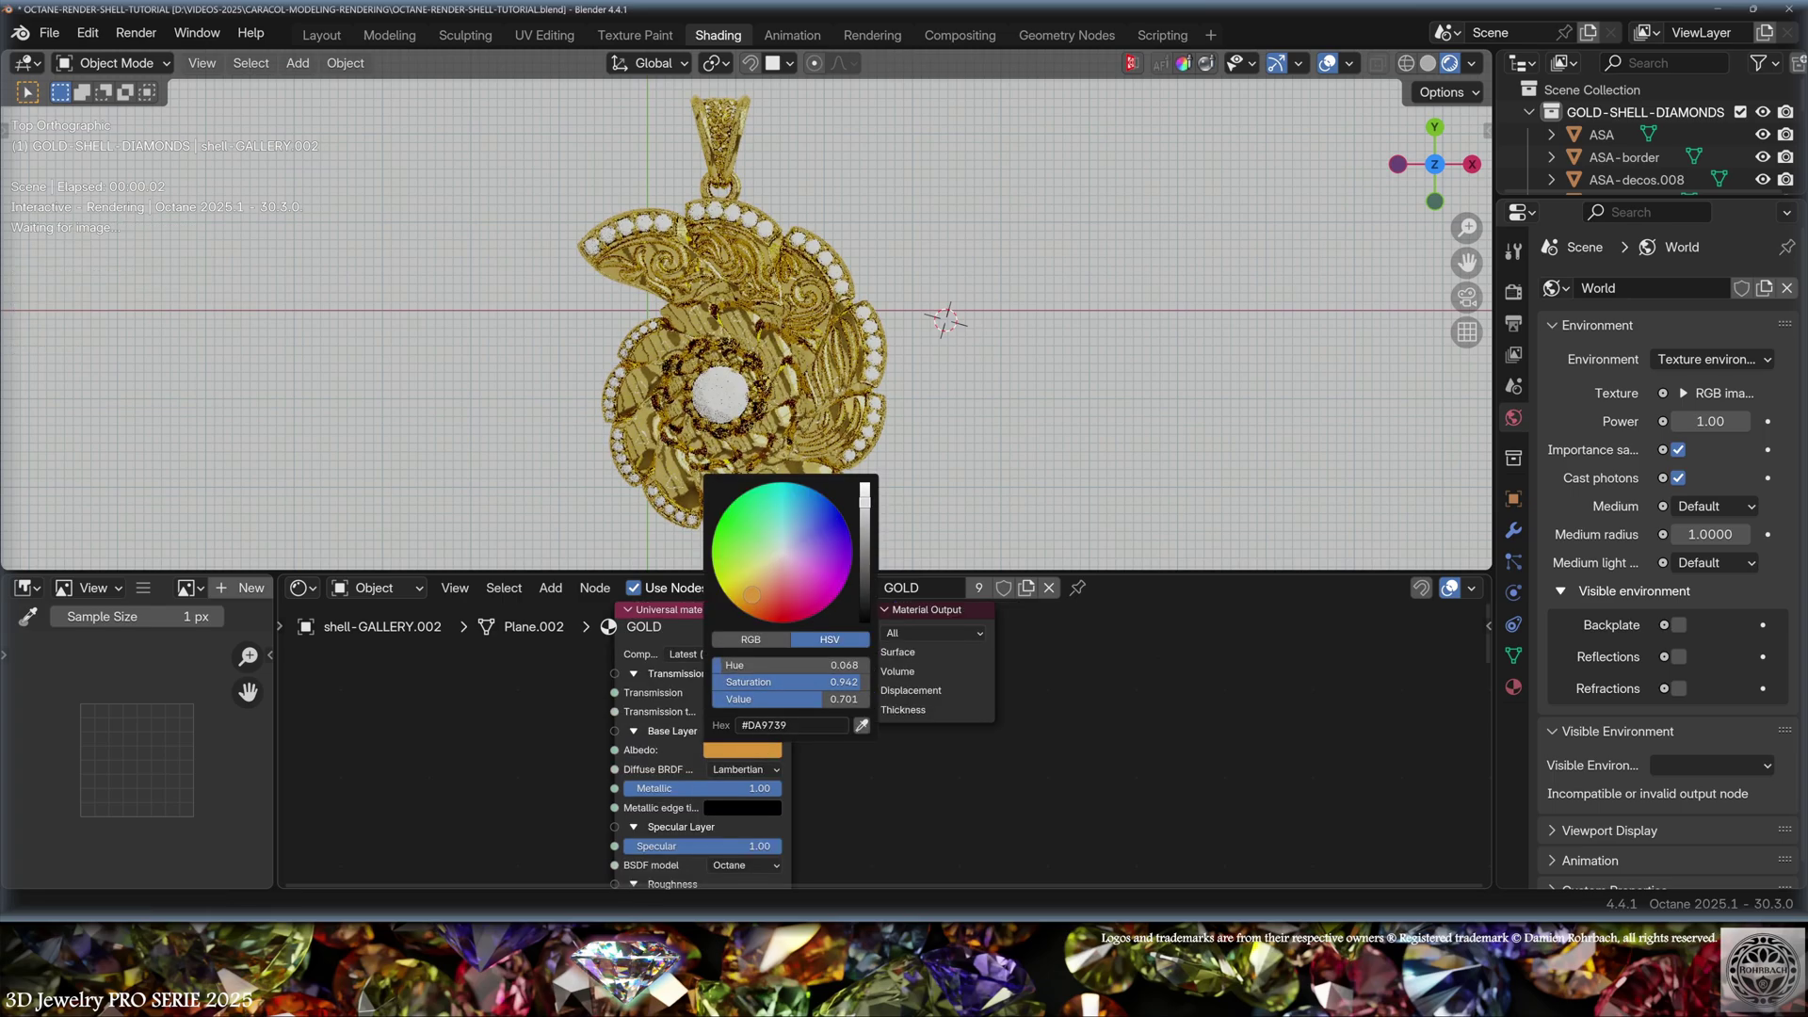
{"action": "left_click", "coordinate": [753, 599]}
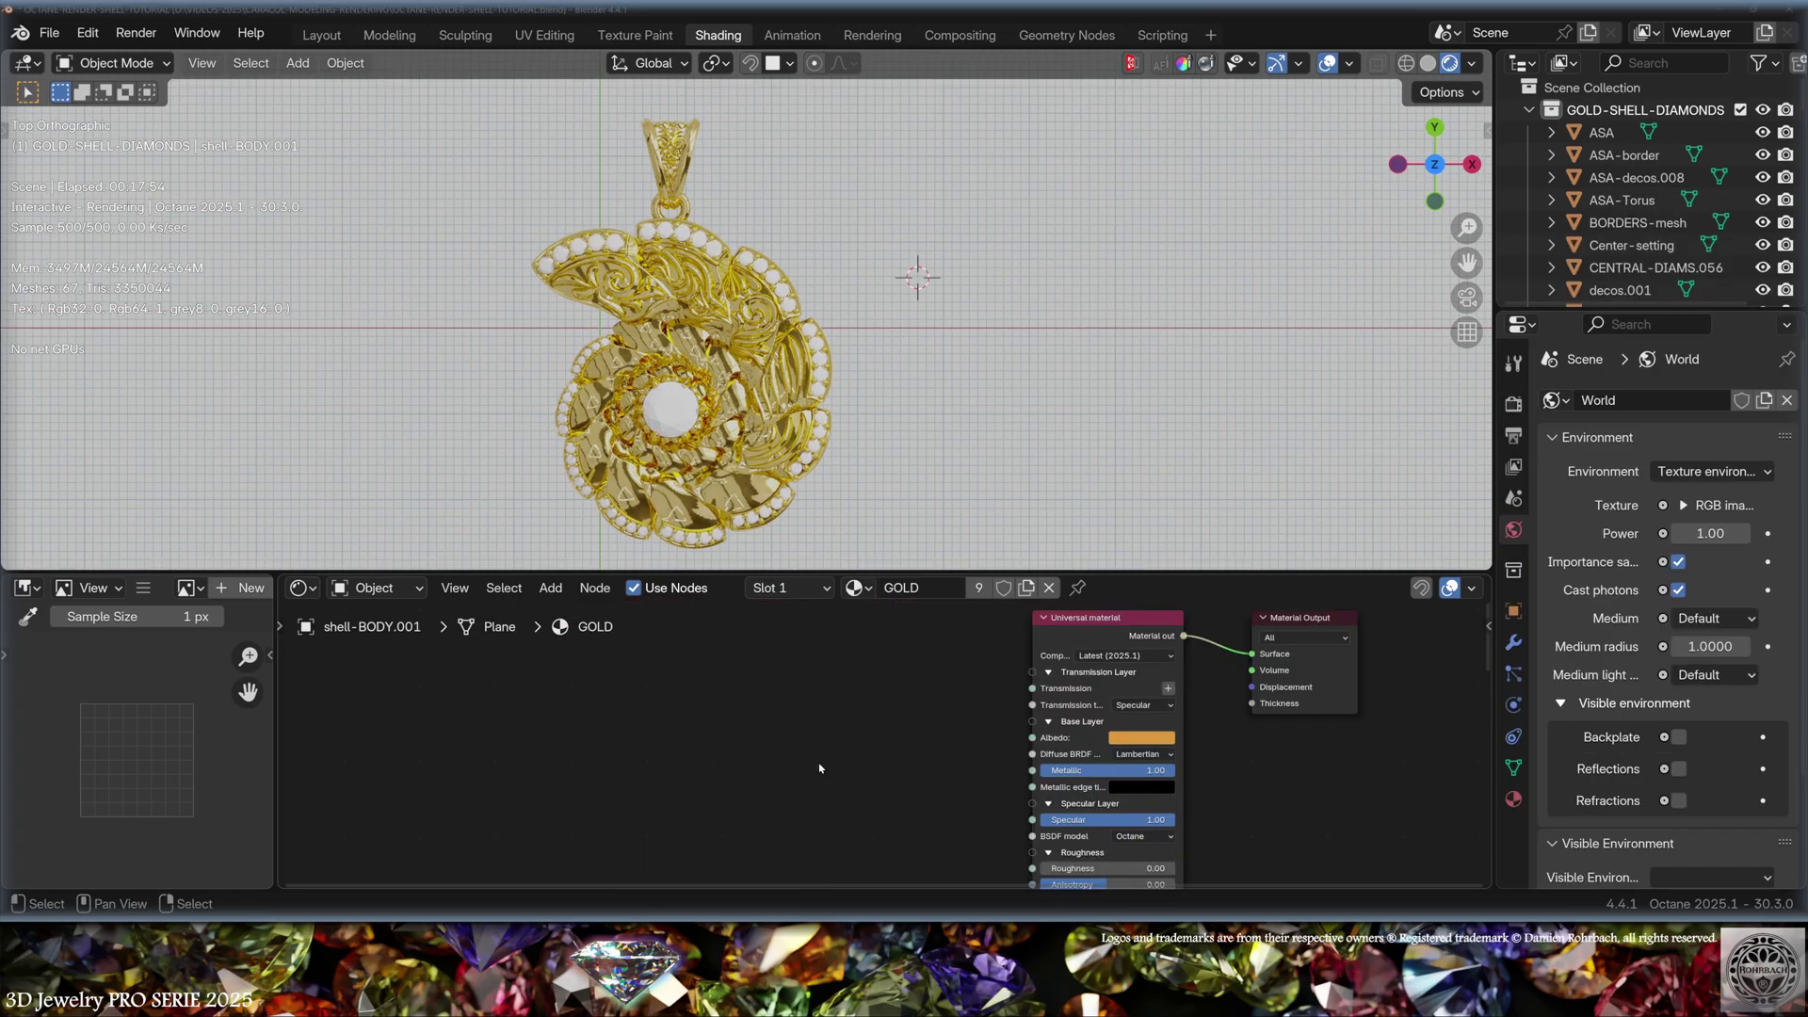
Switch the shader editor to the World node tree, shade the pendant body smooth and inspect the gold reflections.
{"action": "left_click", "coordinate": [375, 587]}
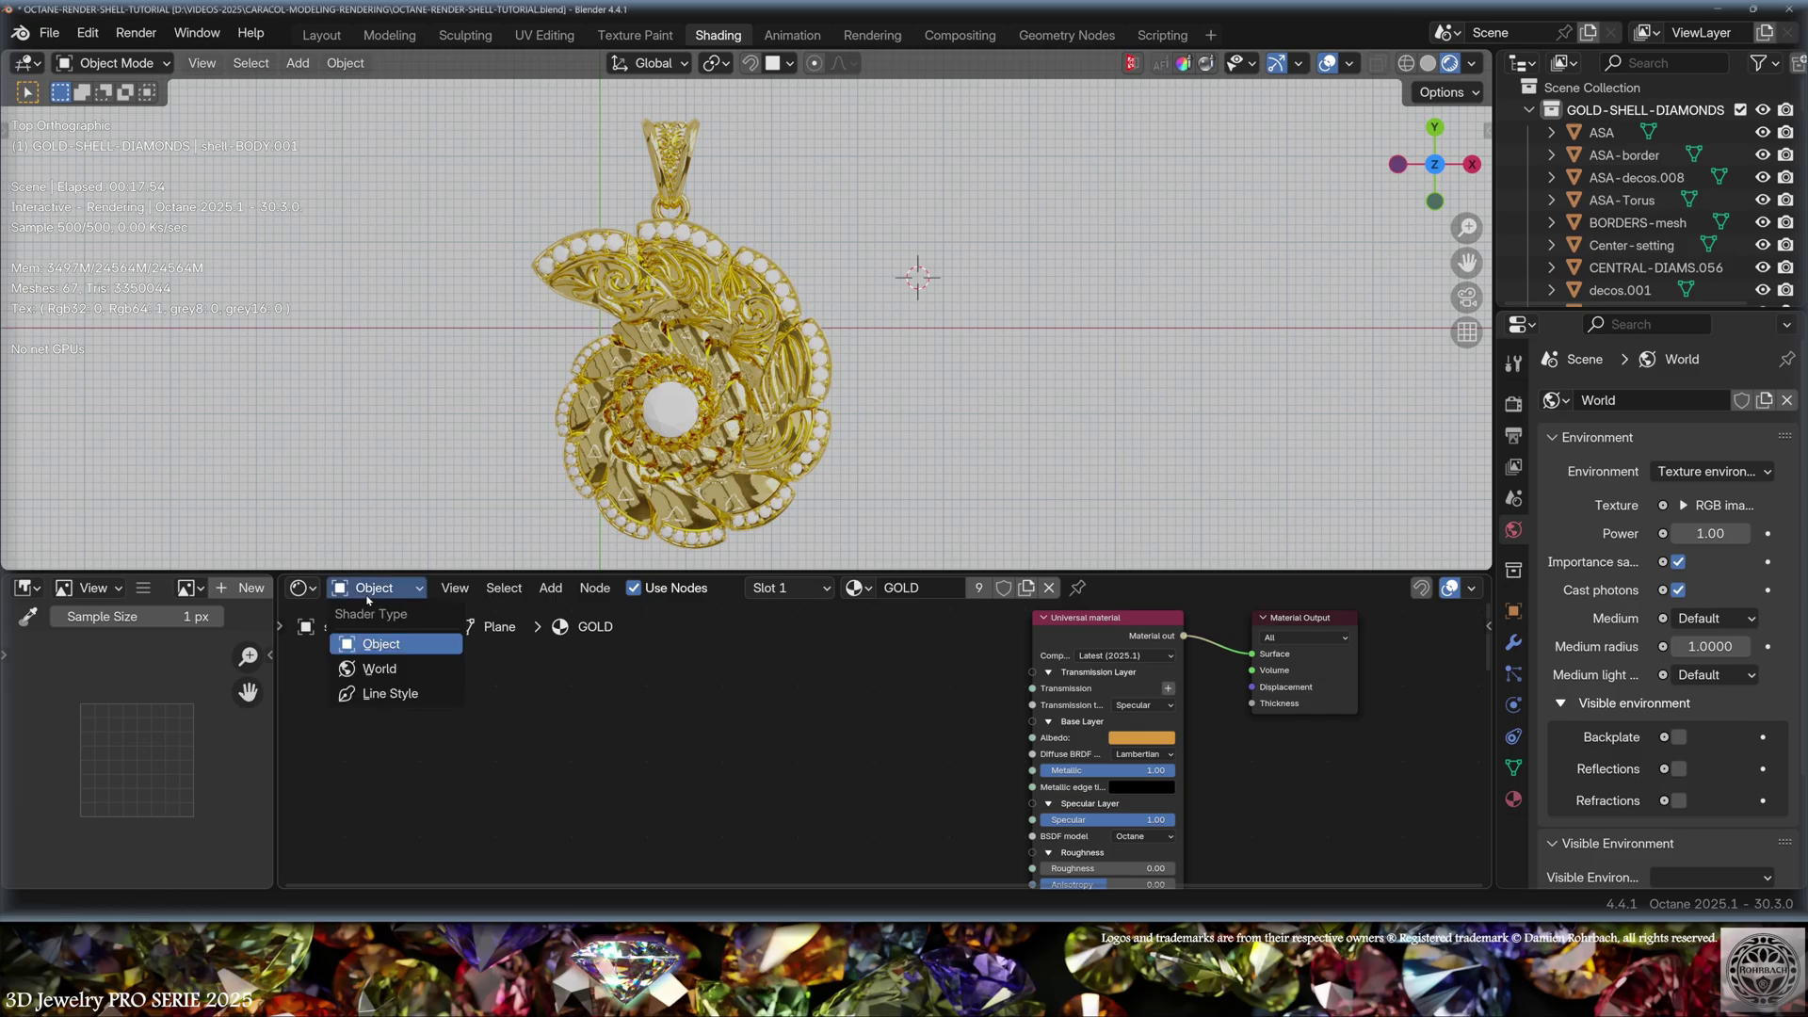
{"action": "left_click", "coordinate": [381, 671]}
{"action": "scroll", "coordinate": [843, 439], "scroll_direction": "up", "scroll_amount": 10}
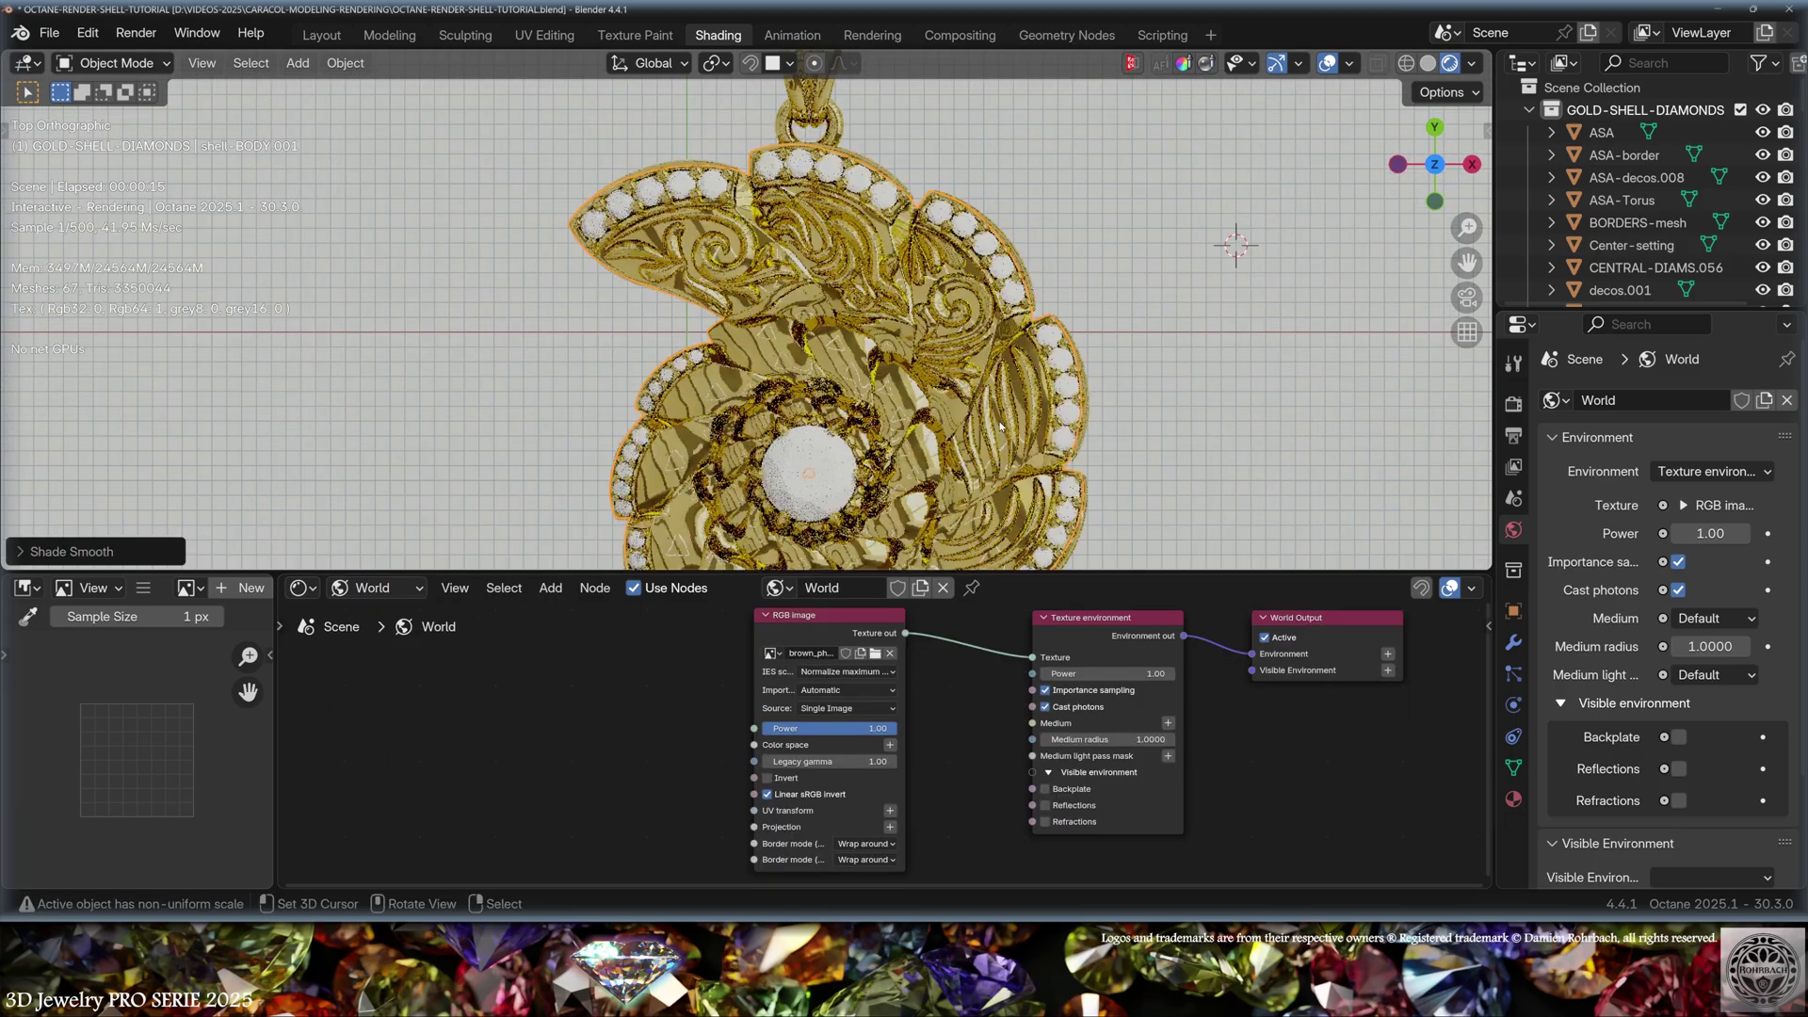
{"action": "scroll", "coordinate": [843, 440], "scroll_direction": "down", "scroll_amount": 6}
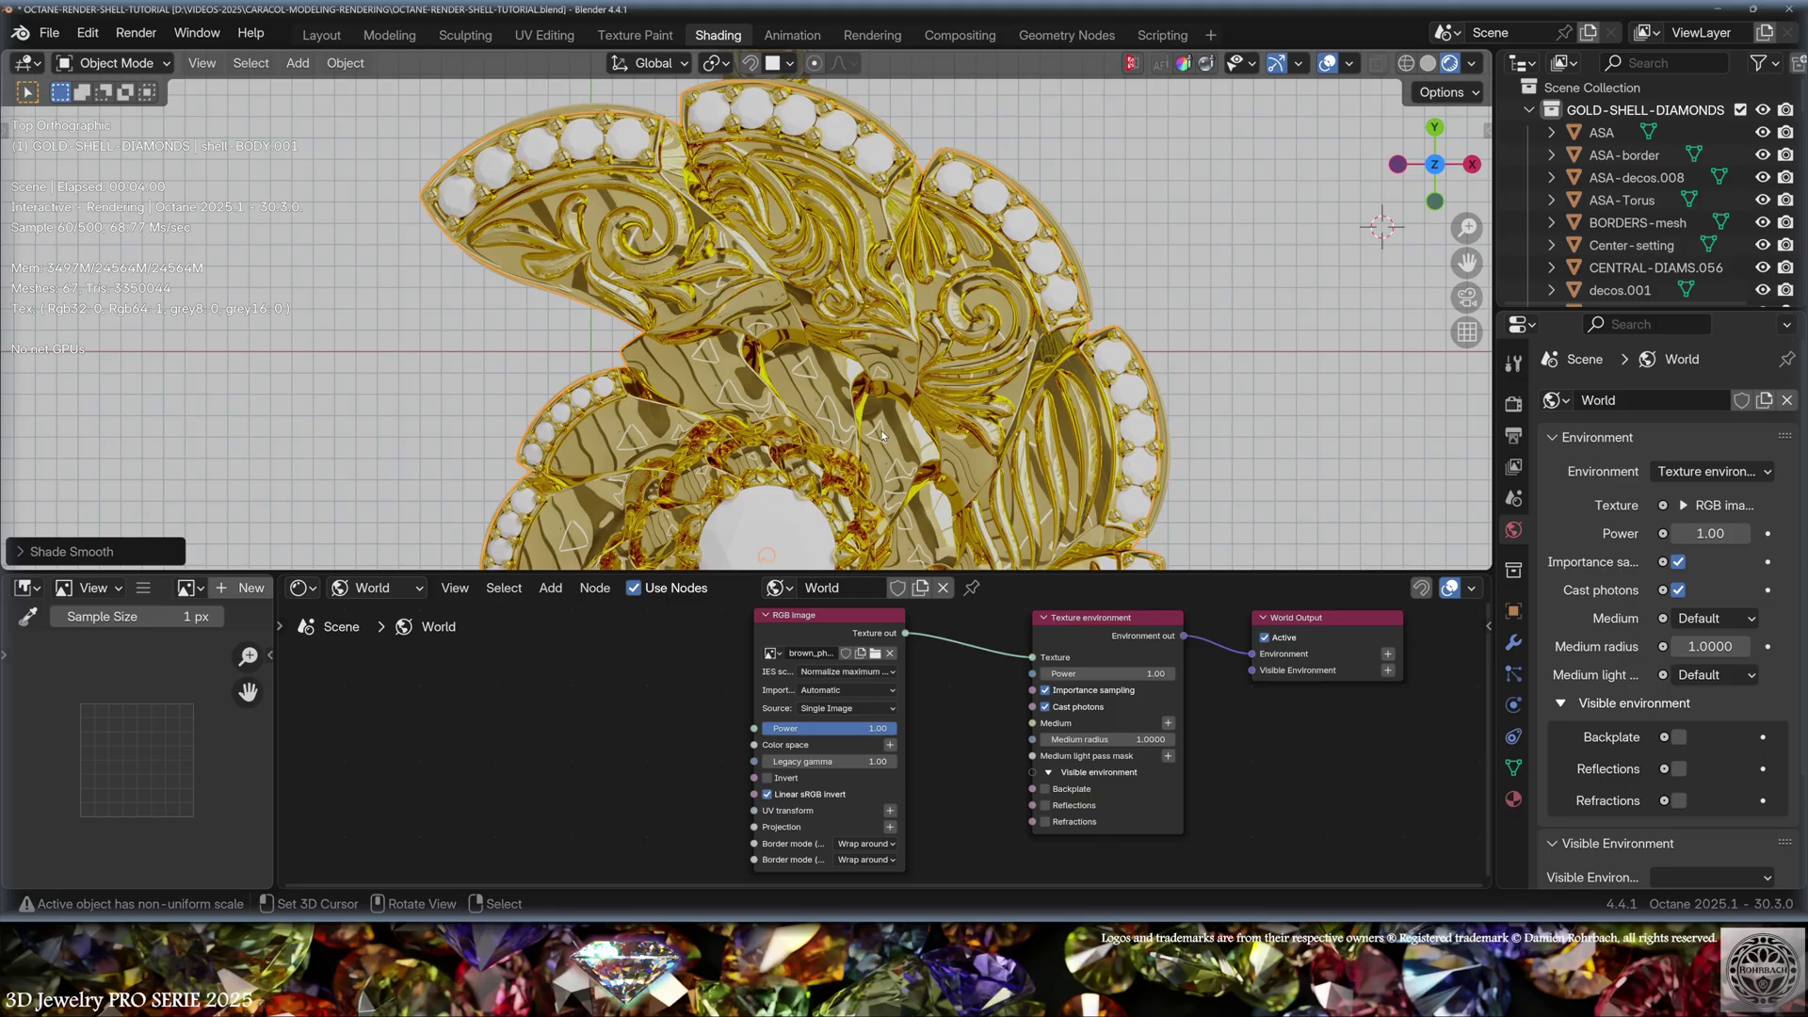
{"action": "scroll", "coordinate": [884, 435], "scroll_direction": "down", "scroll_amount": 5}
{"action": "middle_click_drag", "start_coordinate": [883, 435], "coordinate": [725, 311], "text": "shift"}
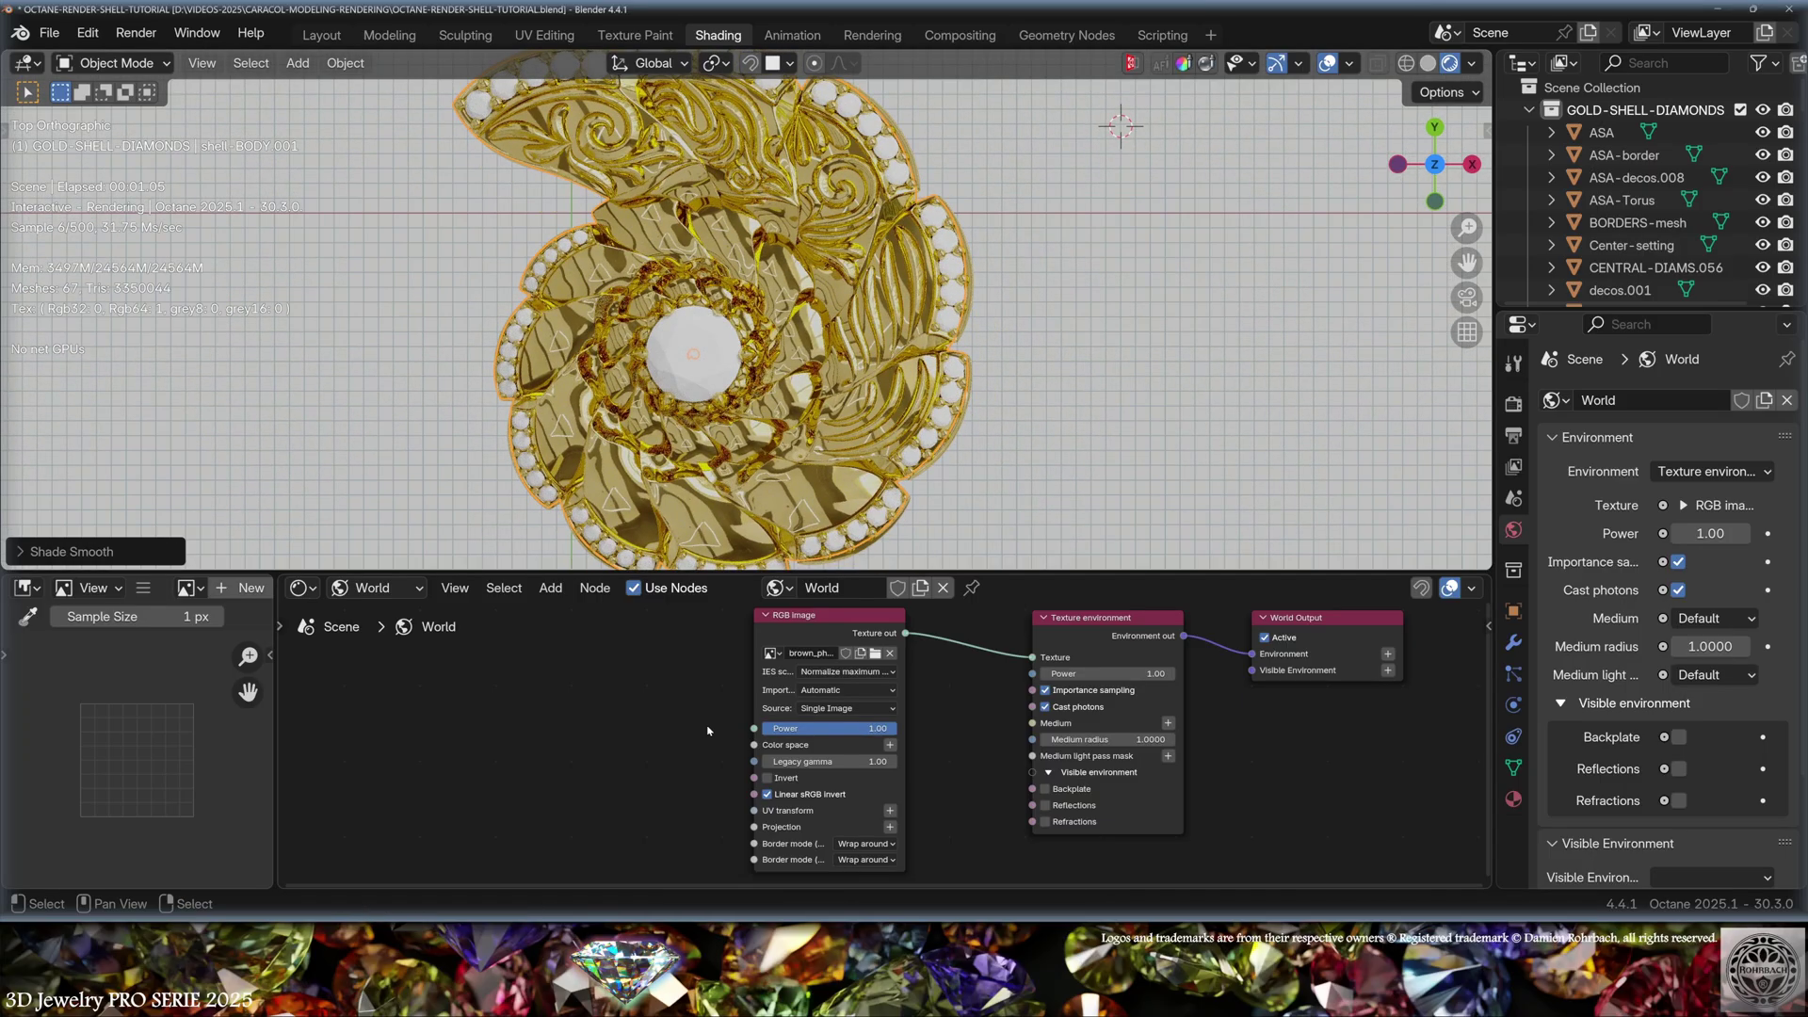
Add a MatCap Projection node and connect it to the RGB image node's Projection input.
{"action": "scroll", "coordinate": [866, 739], "scroll_direction": "up", "scroll_amount": 3}
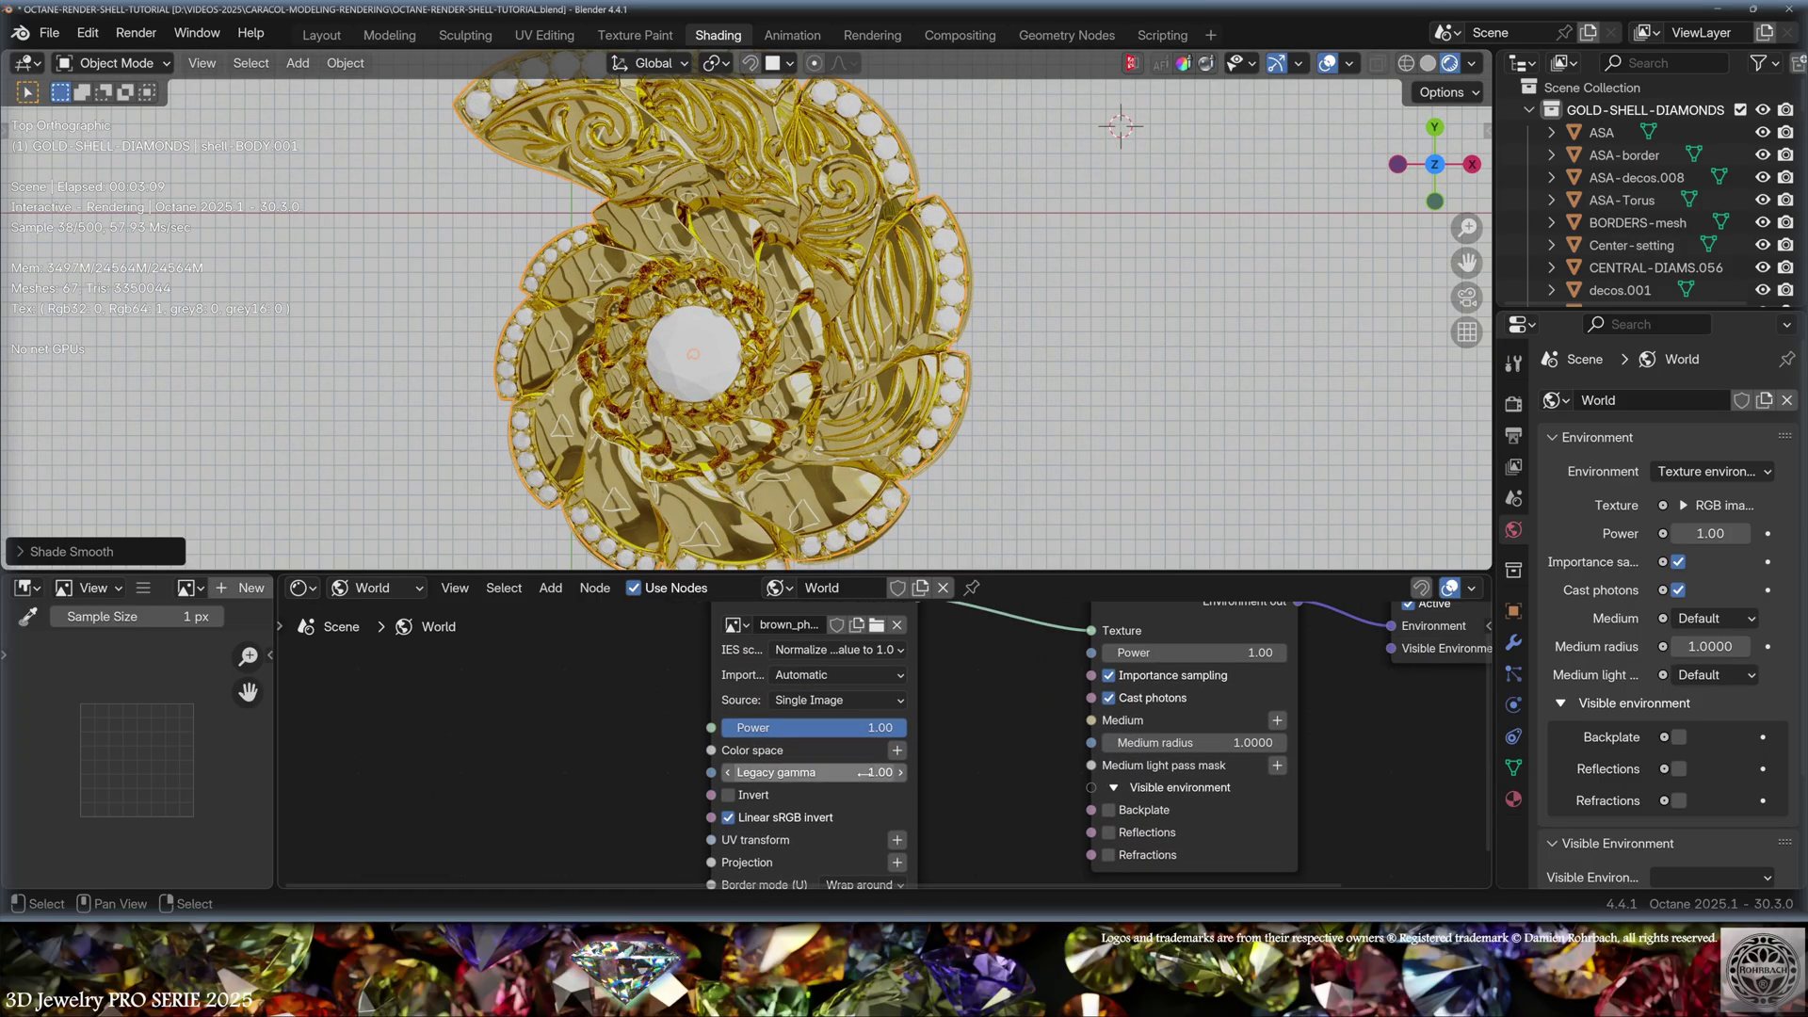
{"action": "scroll", "coordinate": [862, 772], "scroll_direction": "down", "scroll_amount": 1}
{"action": "middle_click_drag", "start_coordinate": [862, 772], "coordinate": [846, 697]}
{"action": "left_click", "coordinate": [550, 588]}
{"action": "mouse_move", "coordinate": [650, 243]}
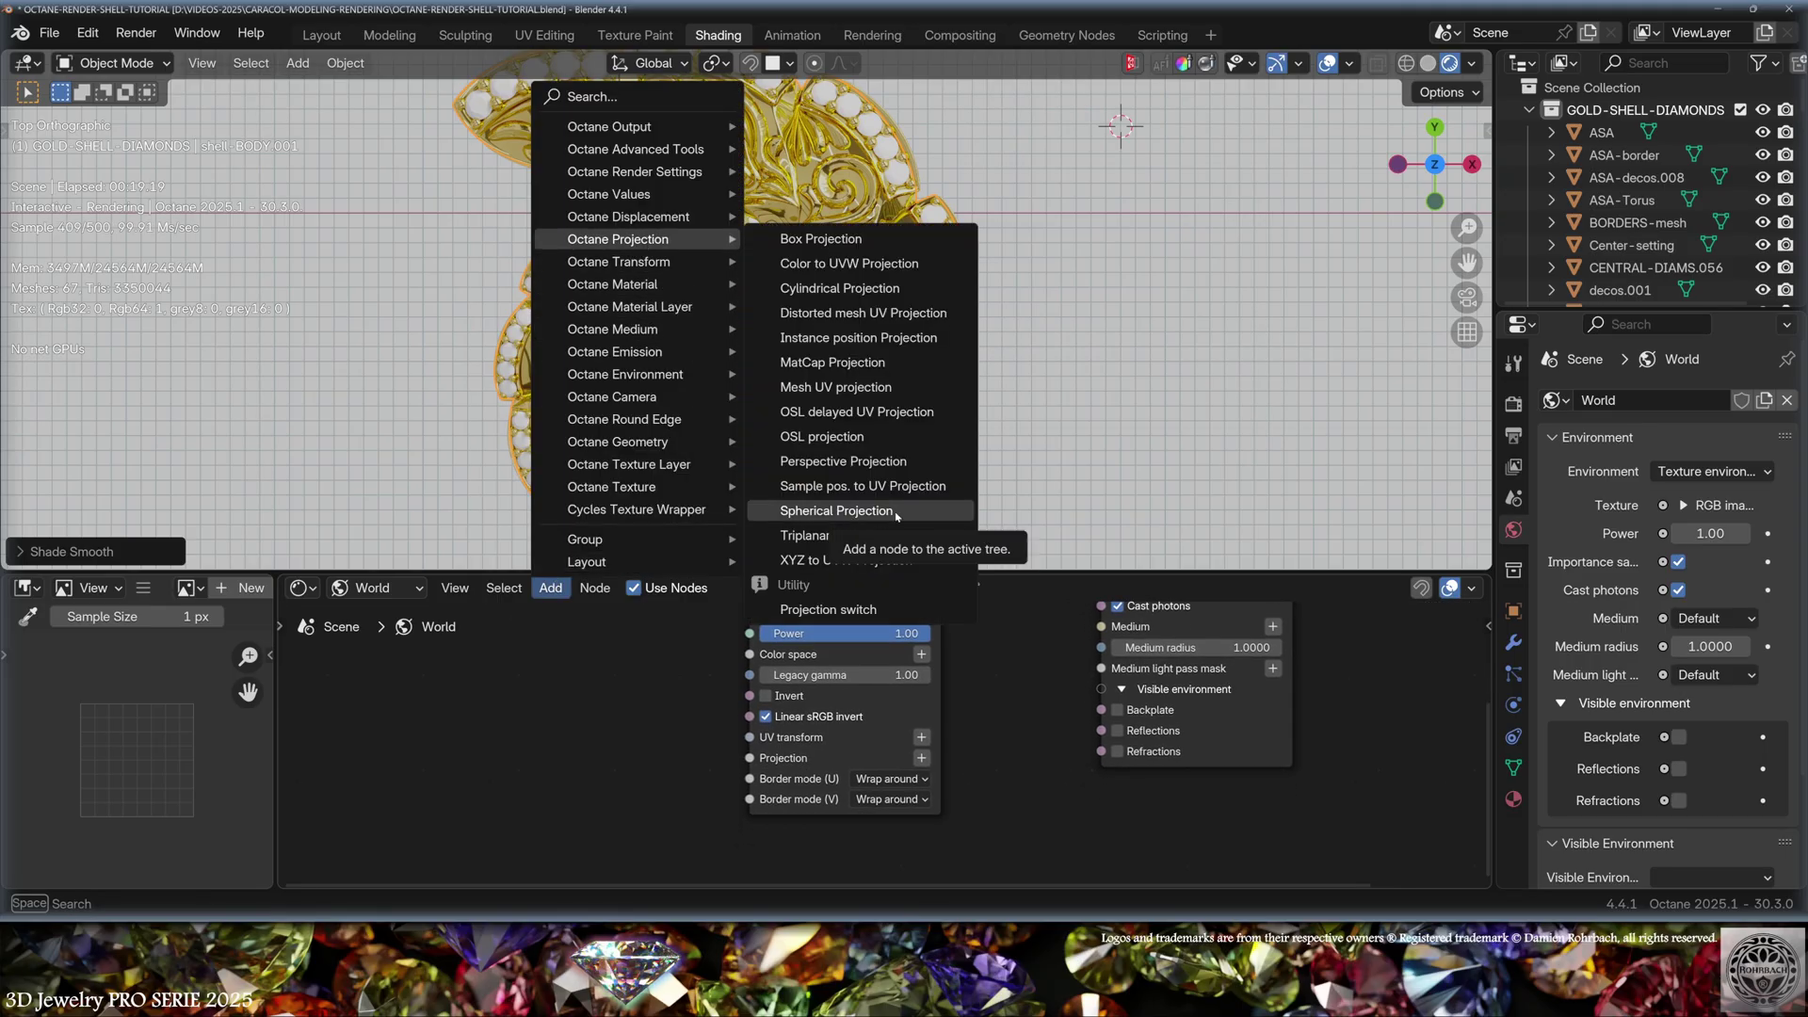
{"action": "left_click", "coordinate": [877, 362]}
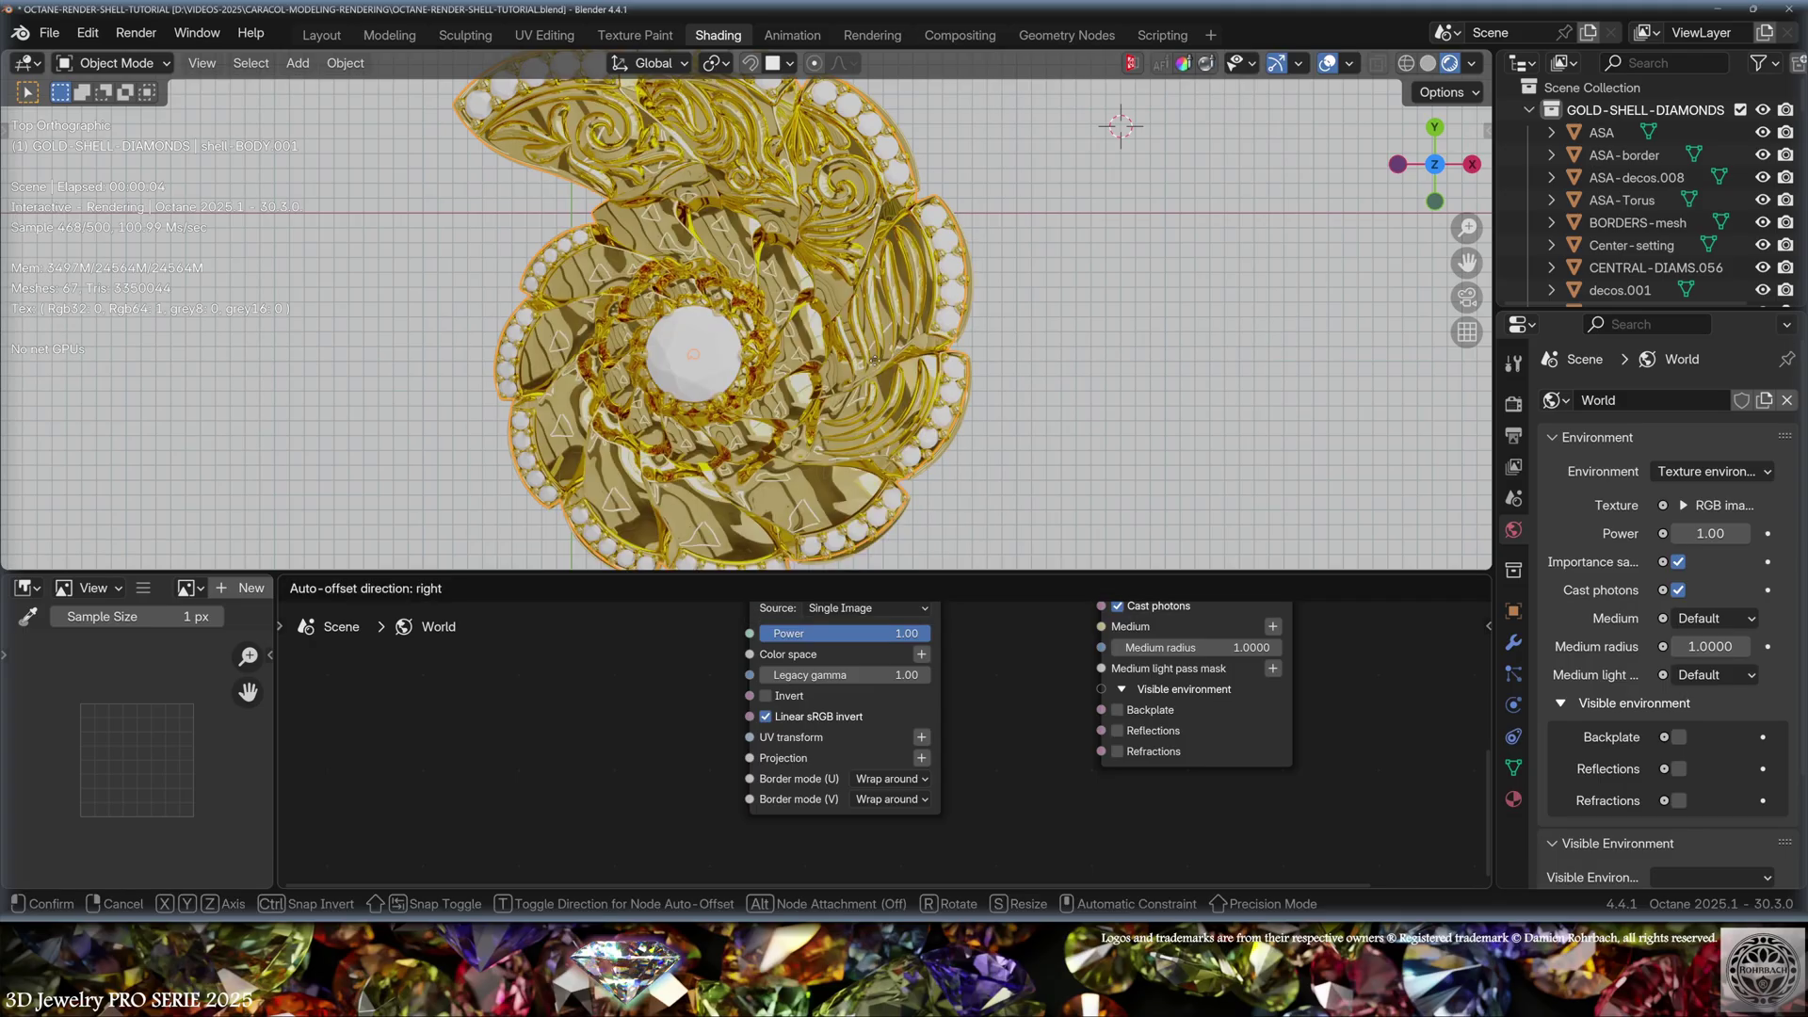
{"action": "left_click", "coordinate": [544, 787]}
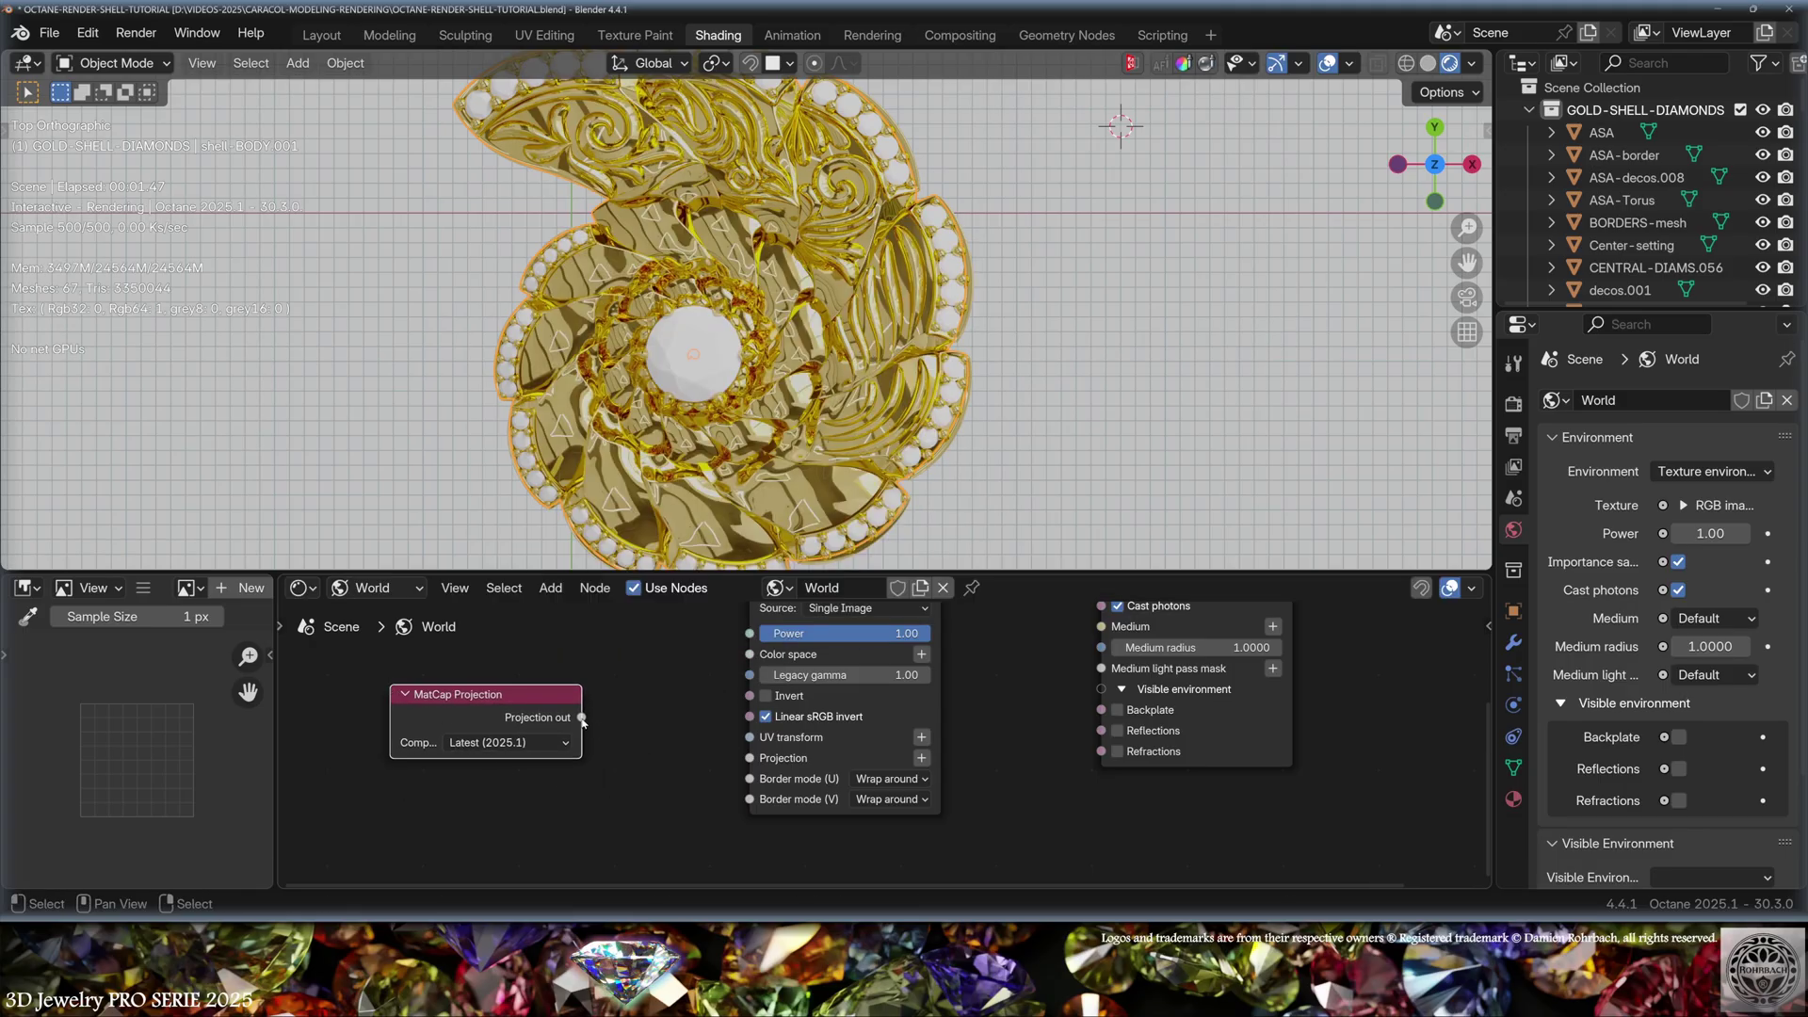
{"action": "left_click_drag", "start_coordinate": [582, 718], "coordinate": [749, 758]}
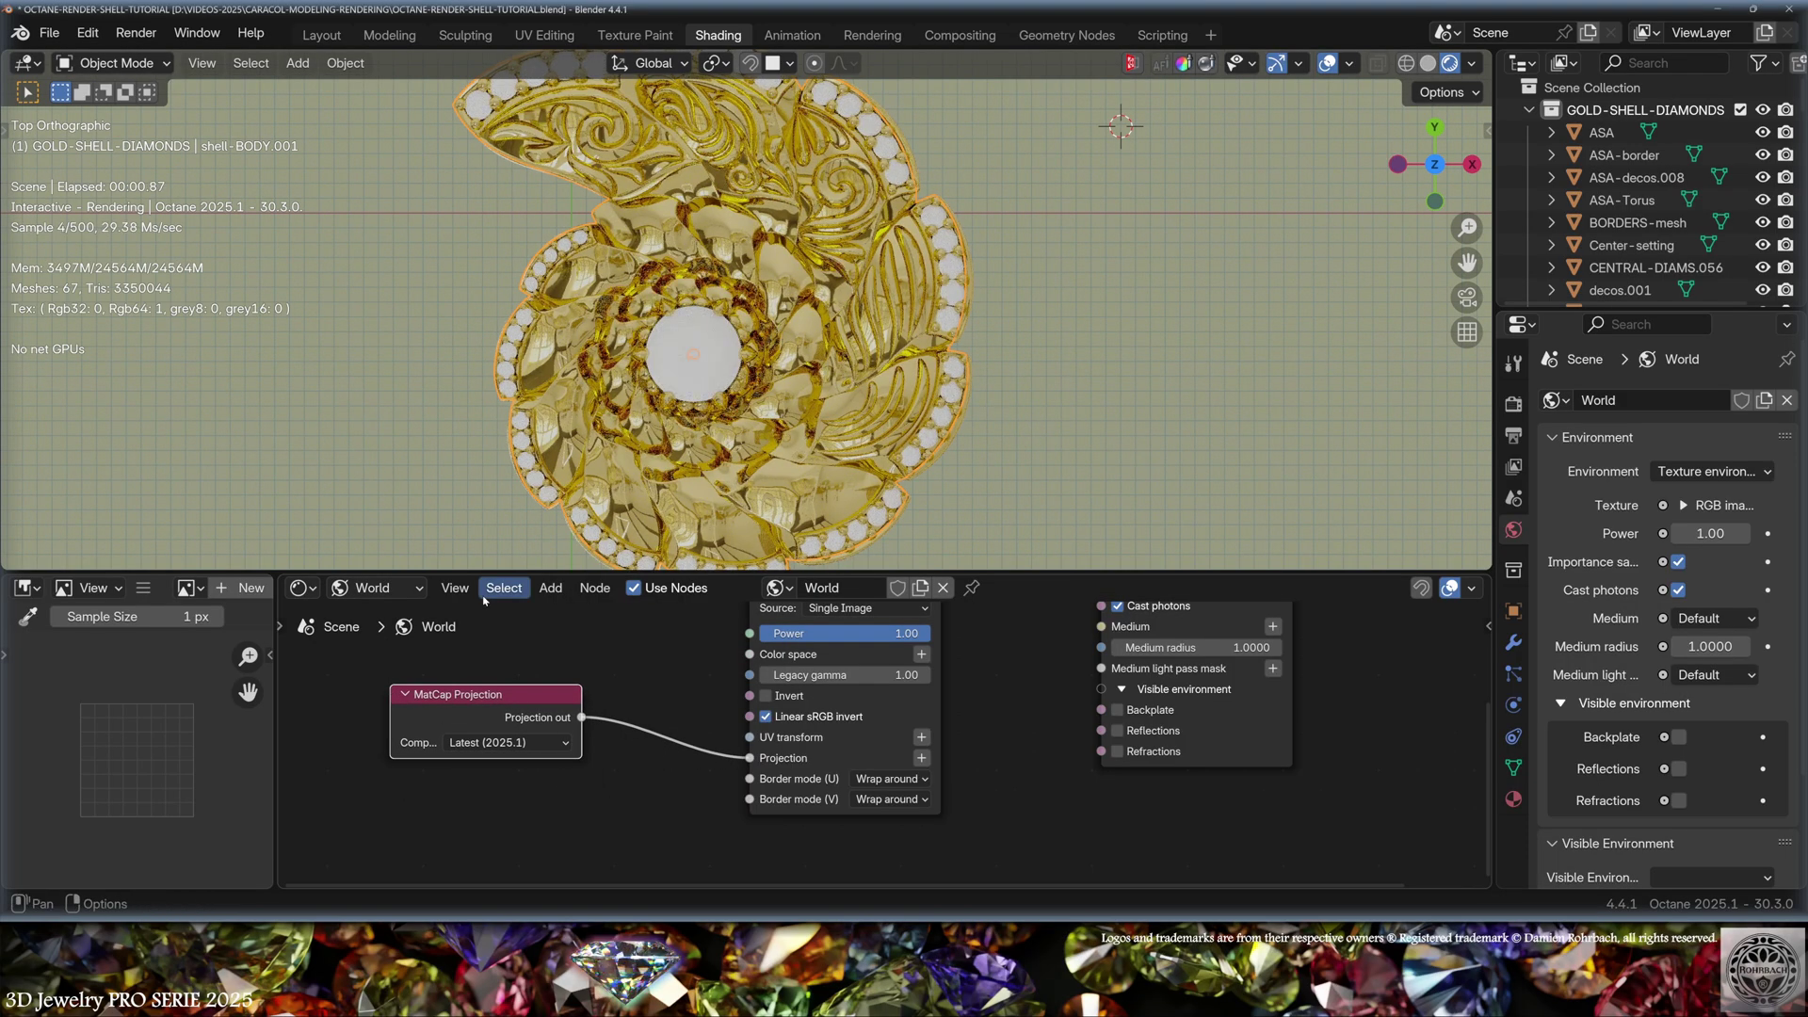
Add a transform node to the RGB image node's UV transform input and rearrange the nodes.
{"action": "left_click_drag", "start_coordinate": [484, 697], "coordinate": [819, 833]}
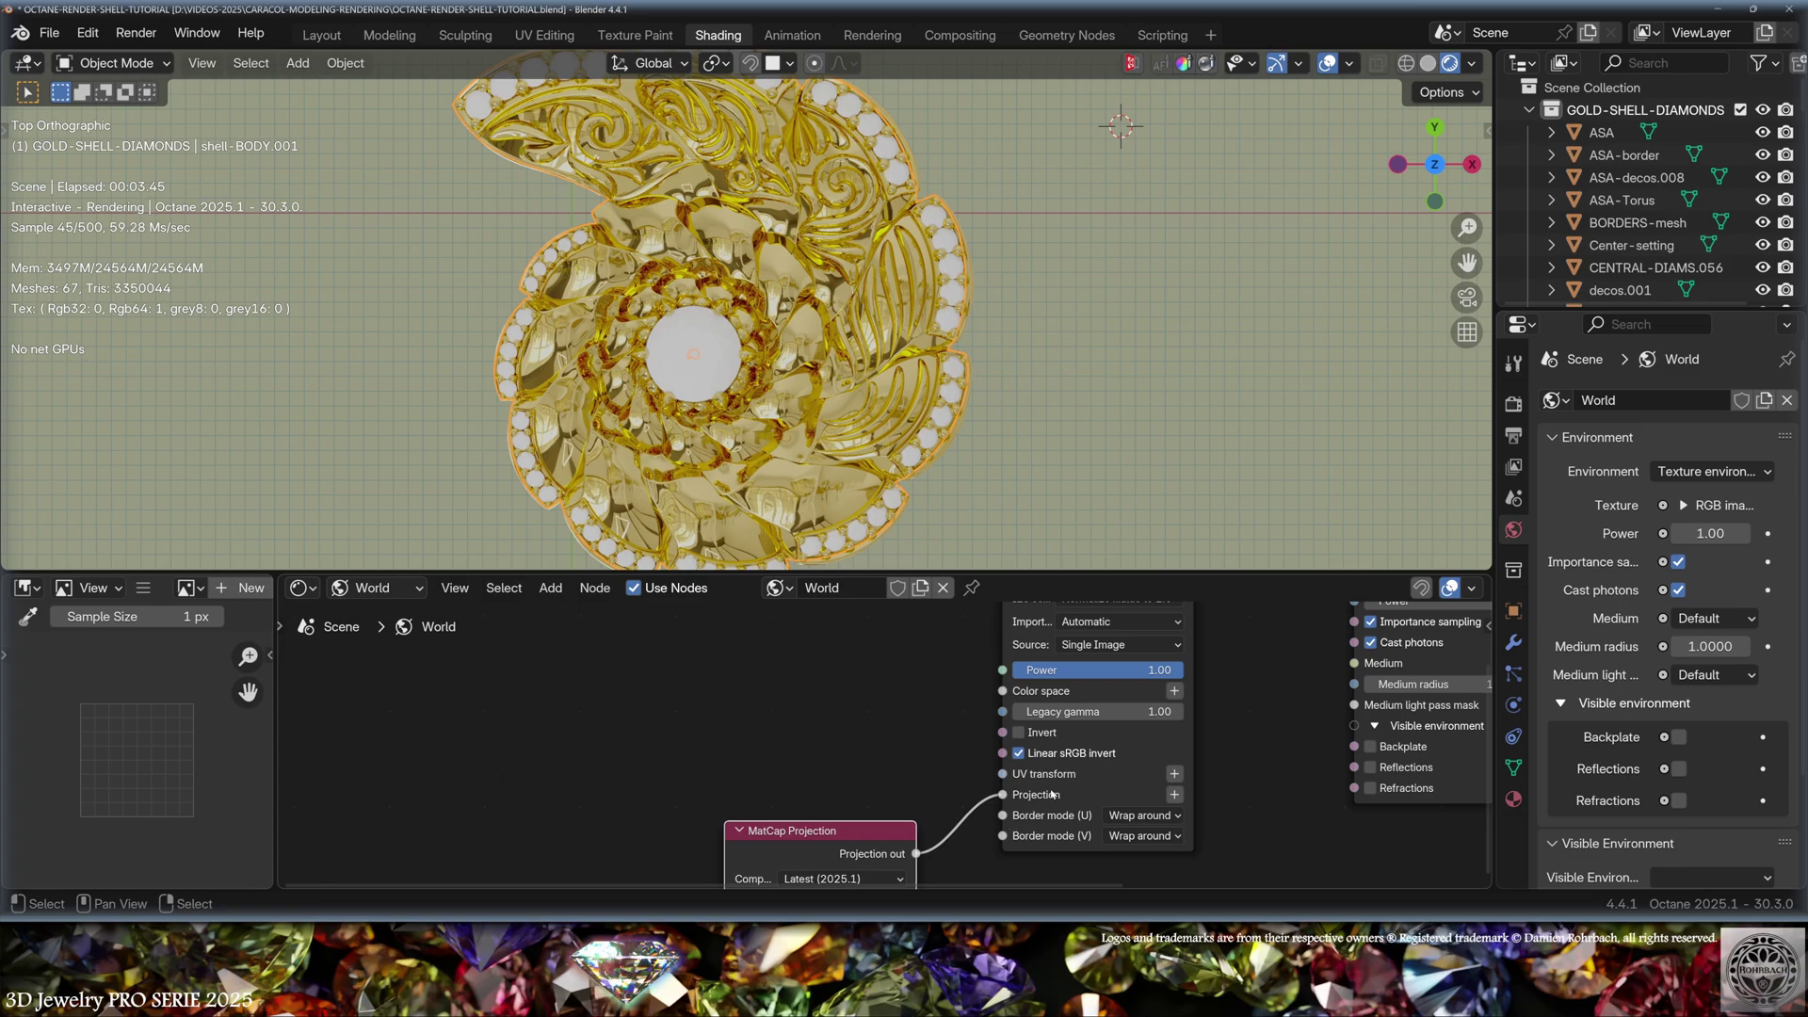
{"action": "left_click", "coordinate": [1175, 775]}
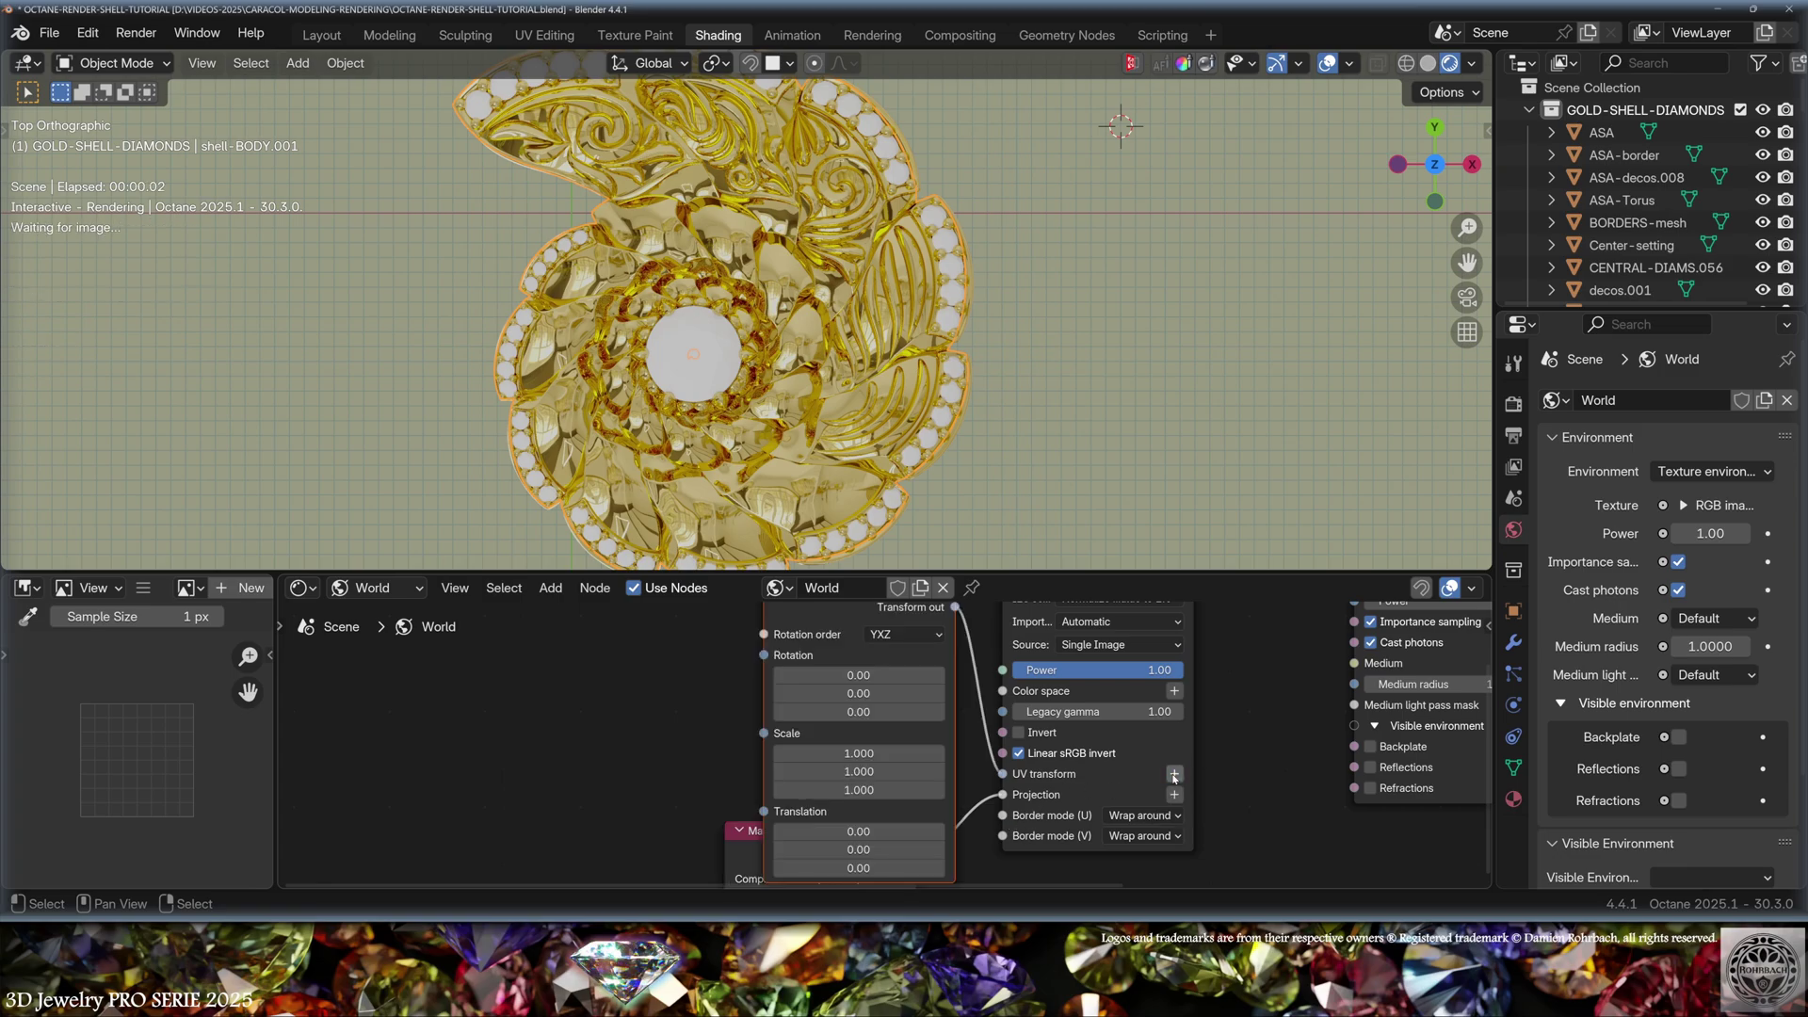
{"action": "scroll", "coordinate": [1175, 778], "scroll_direction": "down", "scroll_amount": 2}
{"action": "left_click_drag", "start_coordinate": [546, 720], "coordinate": [483, 825]}
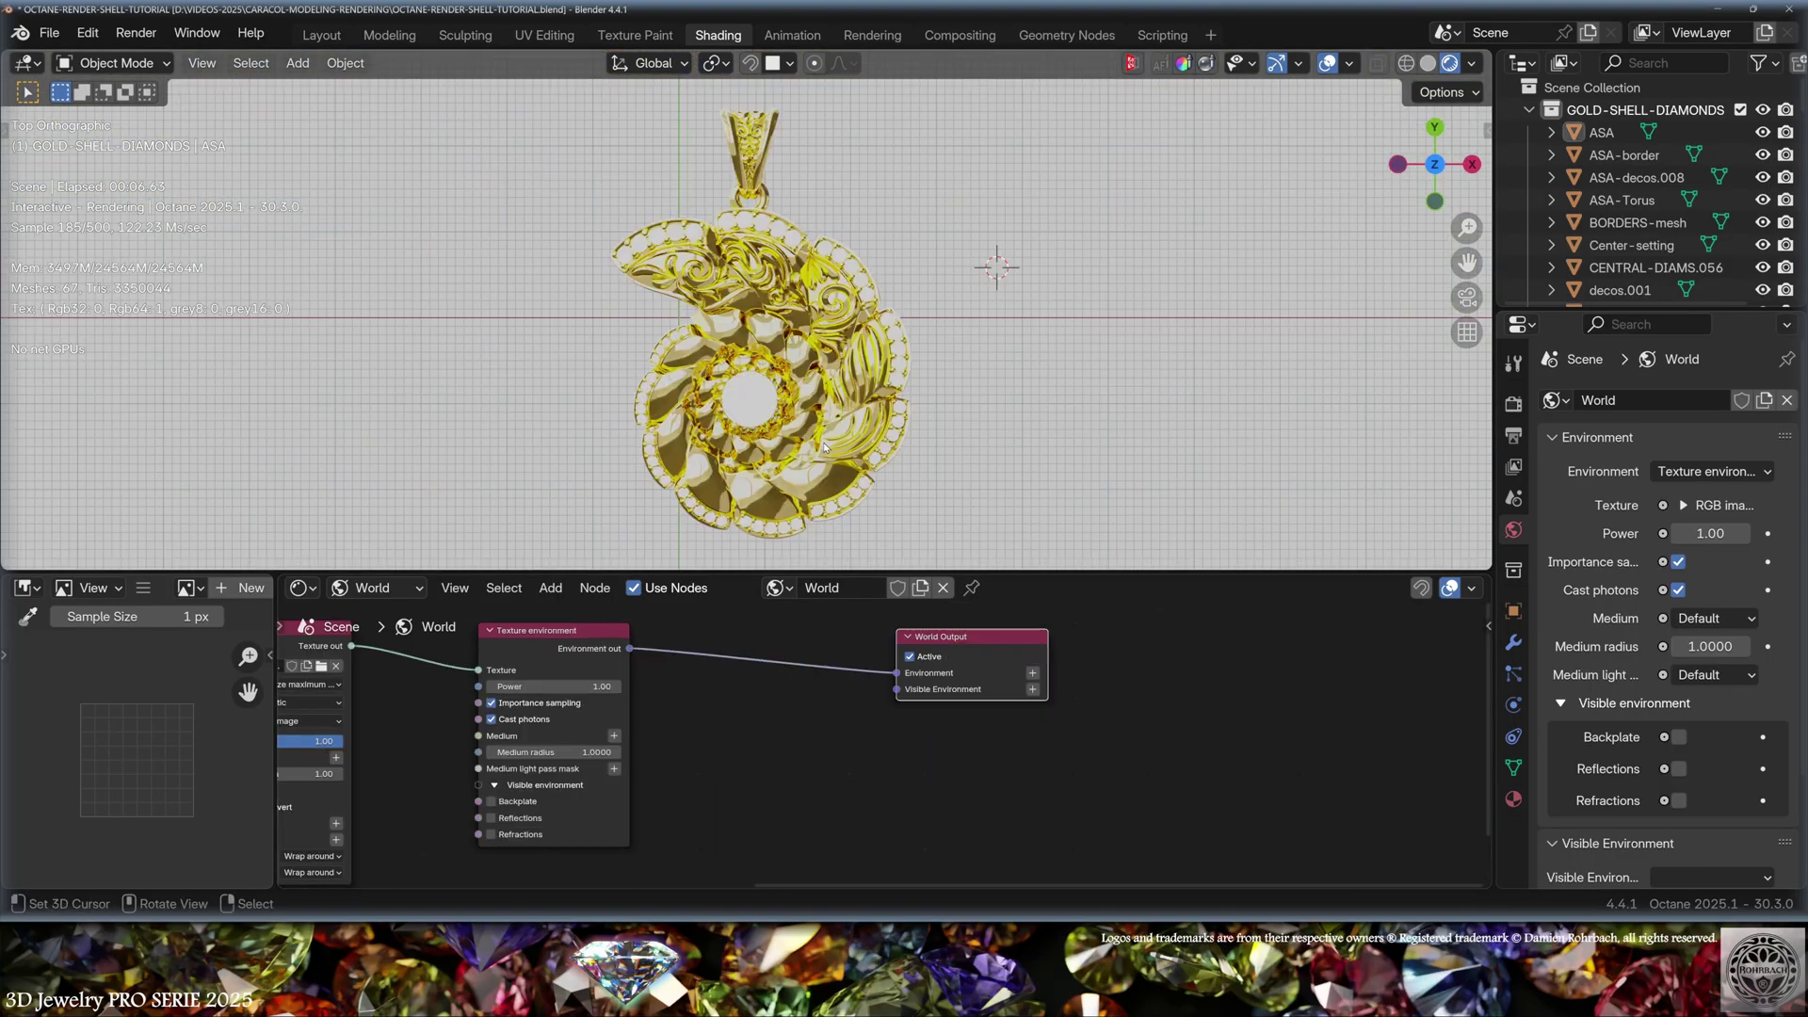
Duplicate the Texture environment node and connect the copy to the World Output's Visible Environment input.
{"action": "middle_click_drag", "start_coordinate": [659, 339], "coordinate": [742, 298]}
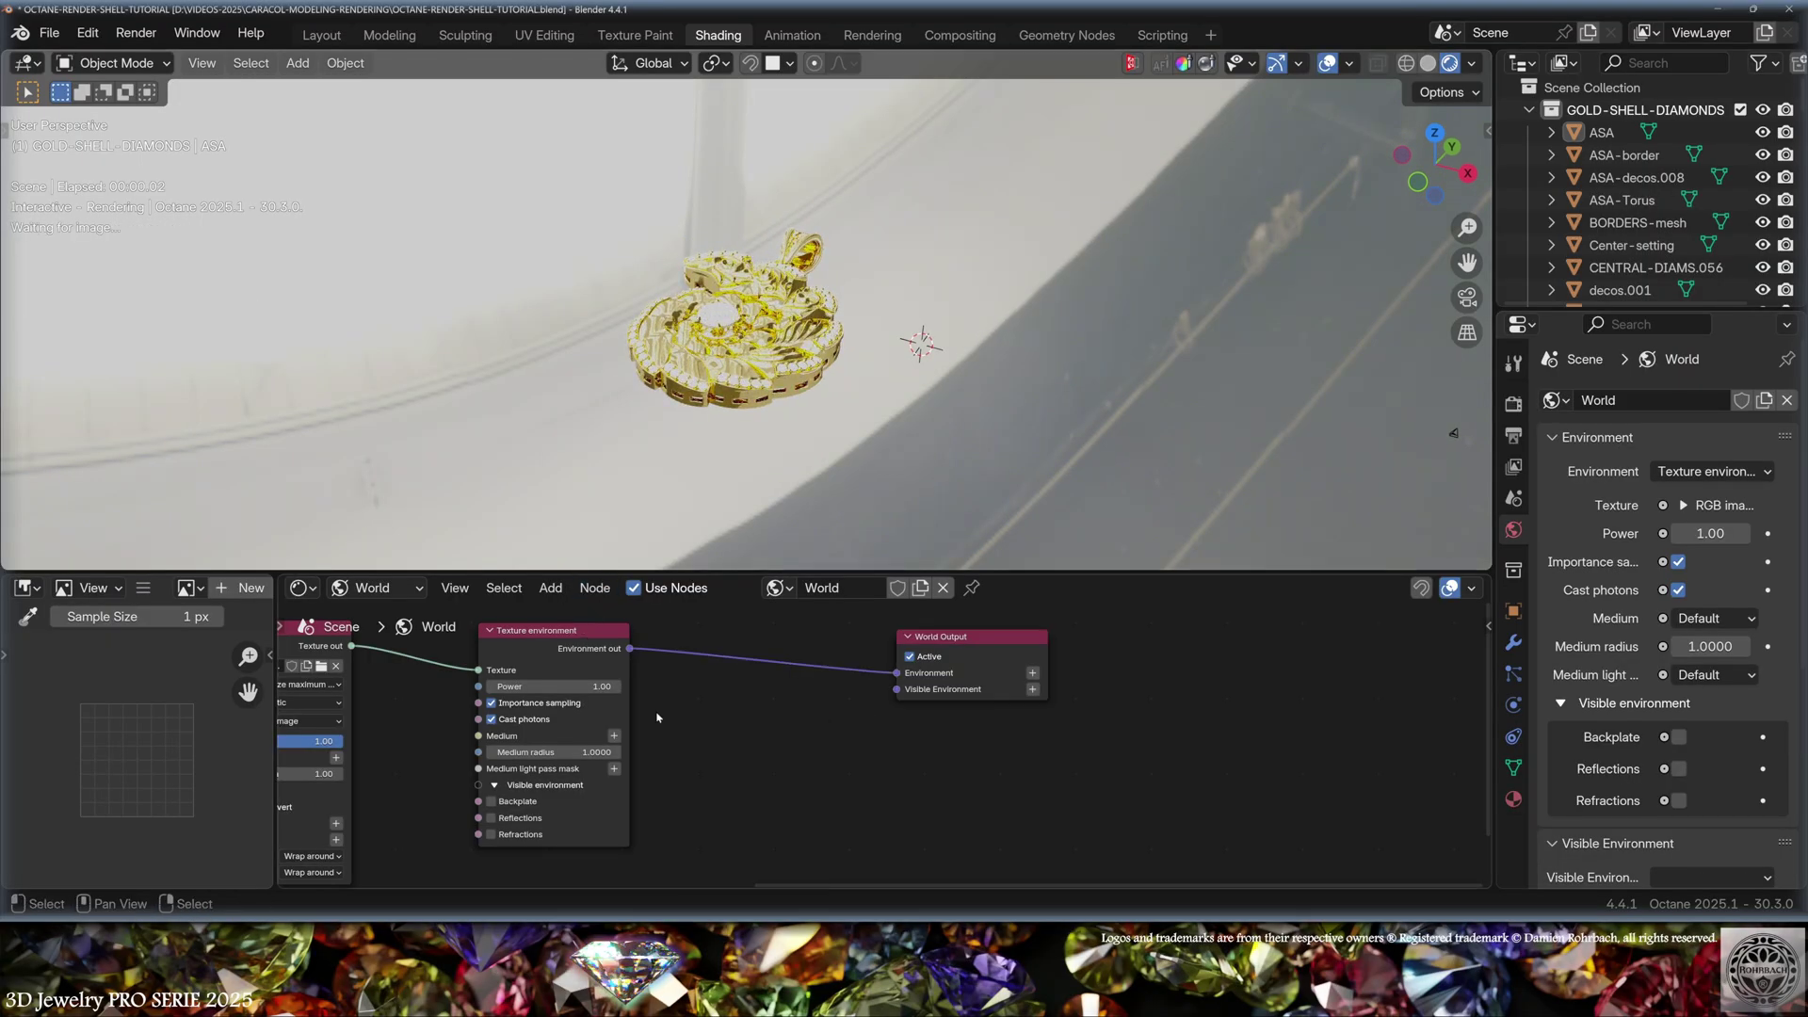
{"action": "left_click", "coordinate": [567, 656]}
{"action": "key", "text": "shift+d"}
{"action": "left_click", "coordinate": [760, 750]}
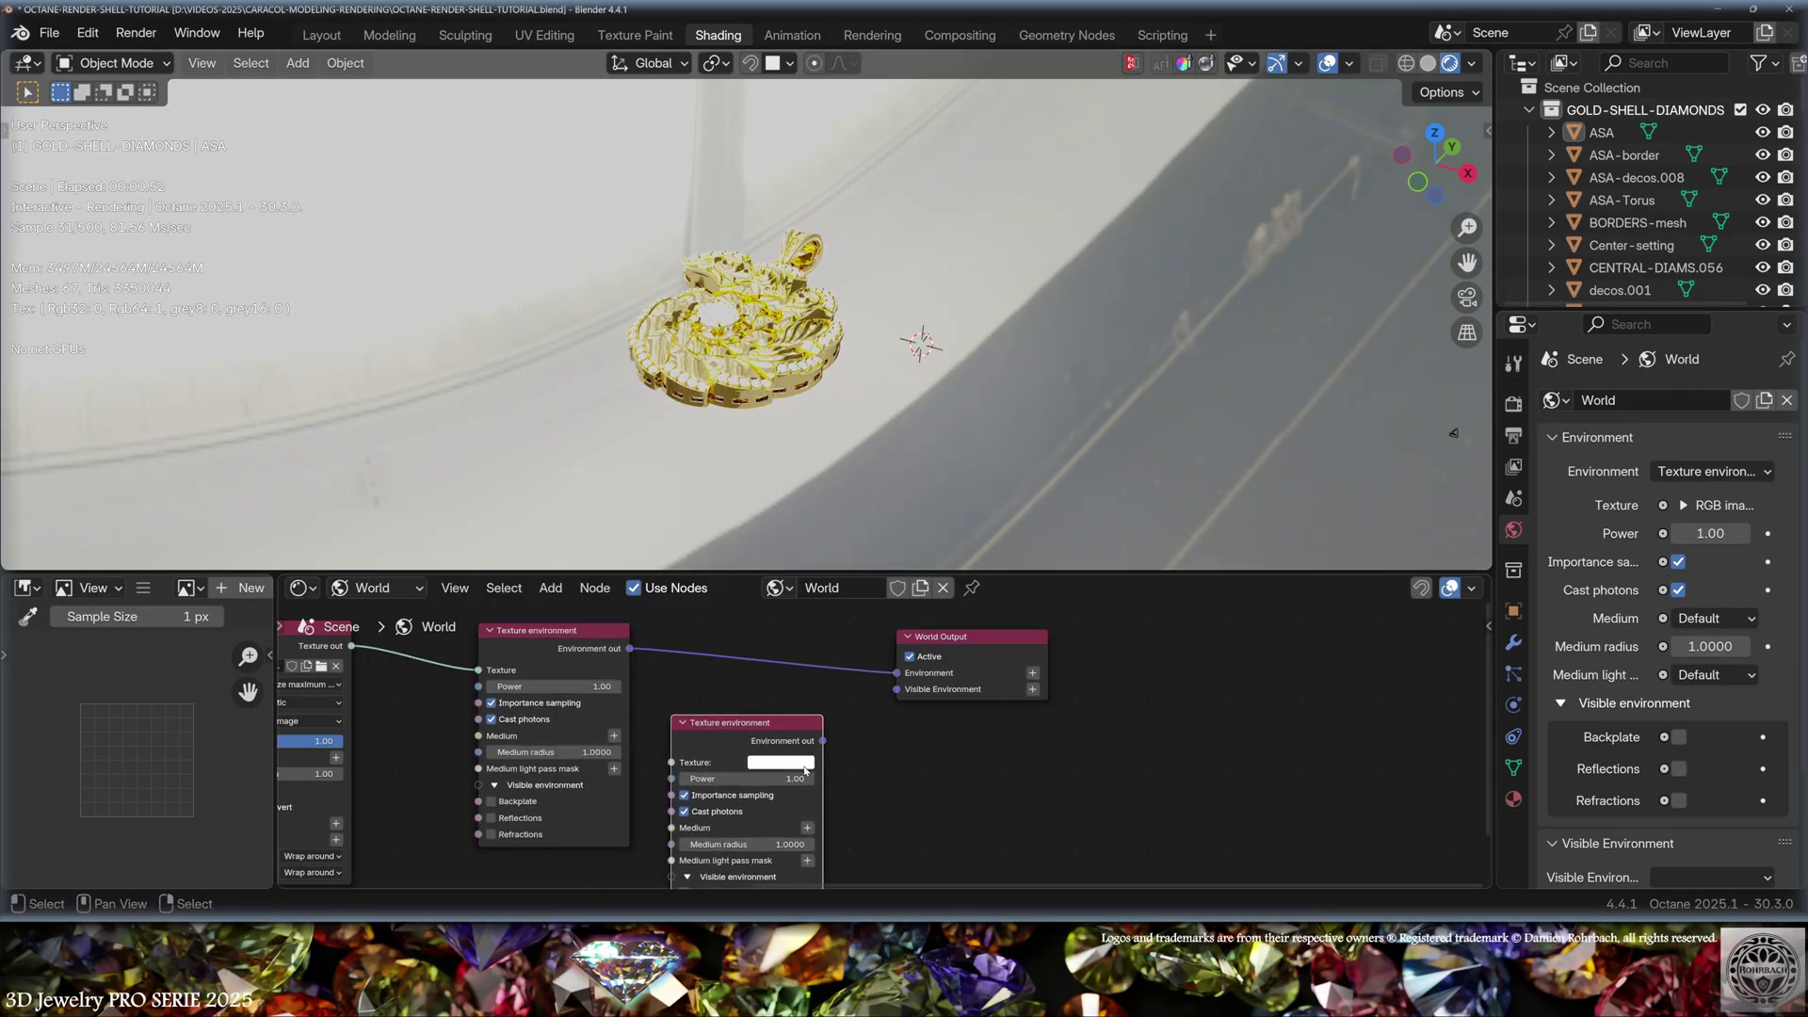
{"action": "left_click_drag", "start_coordinate": [823, 742], "coordinate": [896, 689]}
{"action": "middle_click_drag", "start_coordinate": [896, 697], "coordinate": [860, 636]}
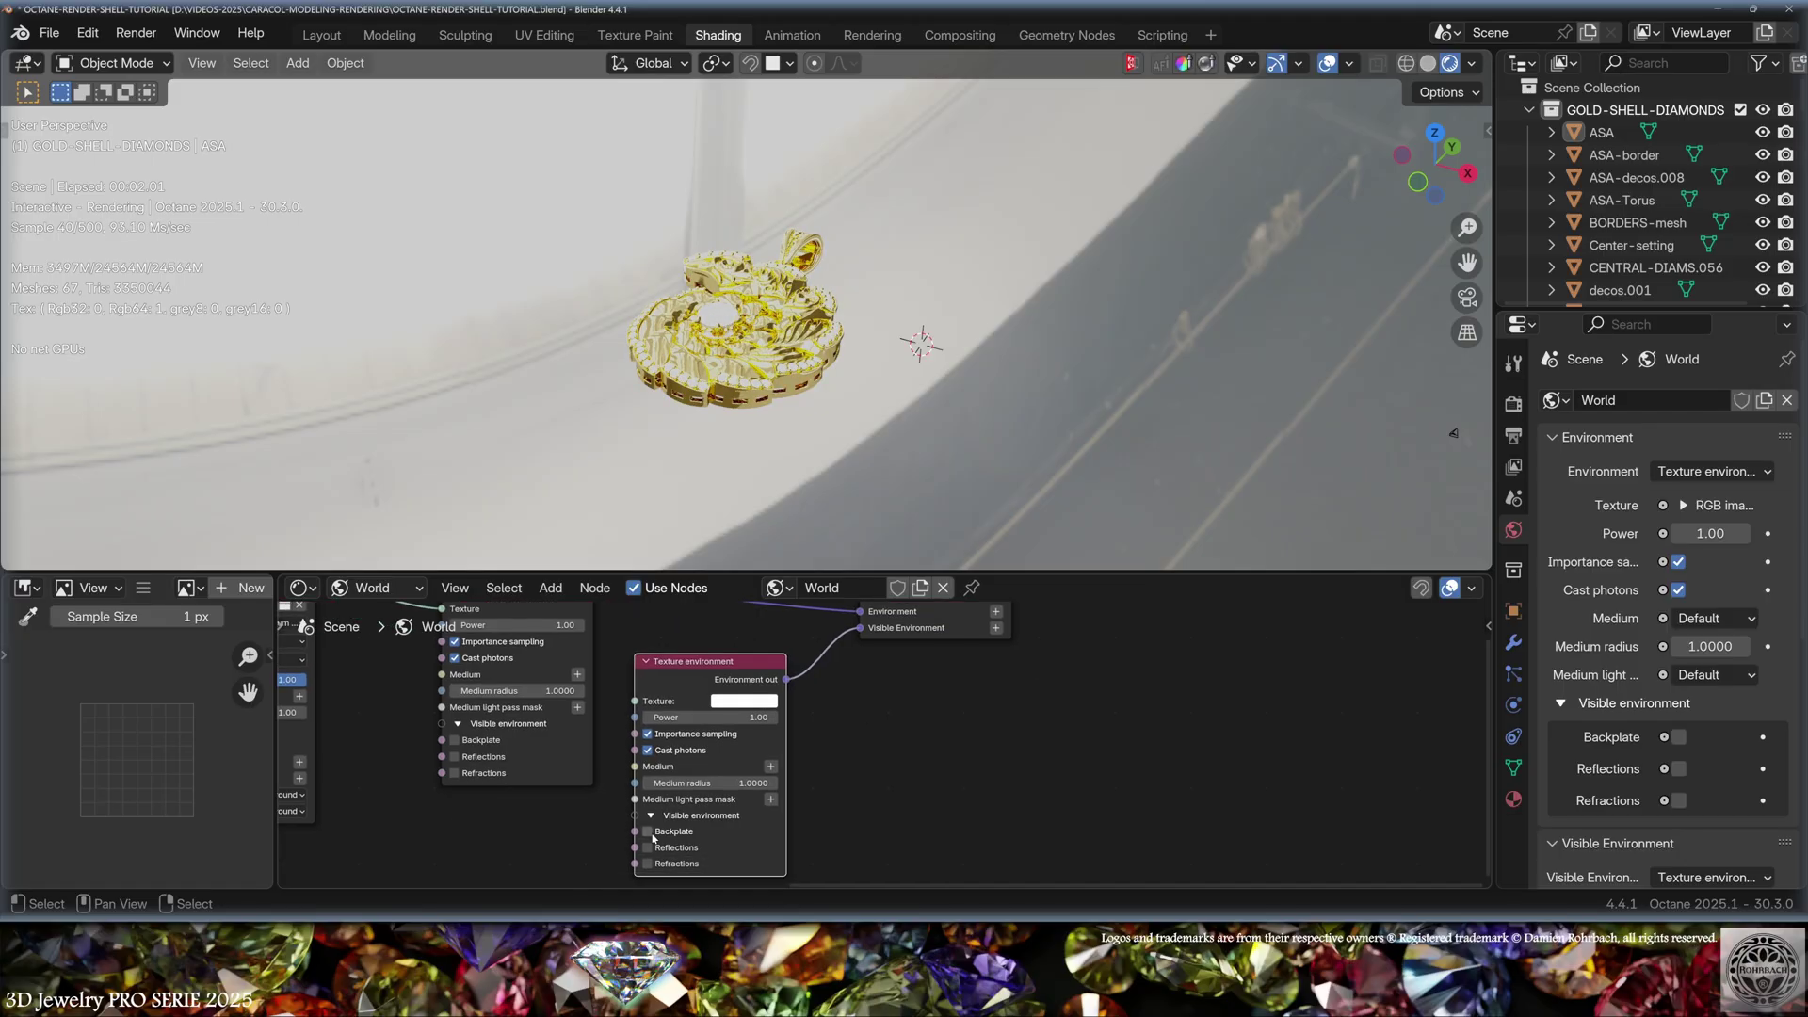
Enable Backplate on the duplicated Texture environment node and set its texture colour to a muted warm beige.
{"action": "left_click", "coordinate": [648, 832]}
{"action": "left_click", "coordinate": [744, 701]}
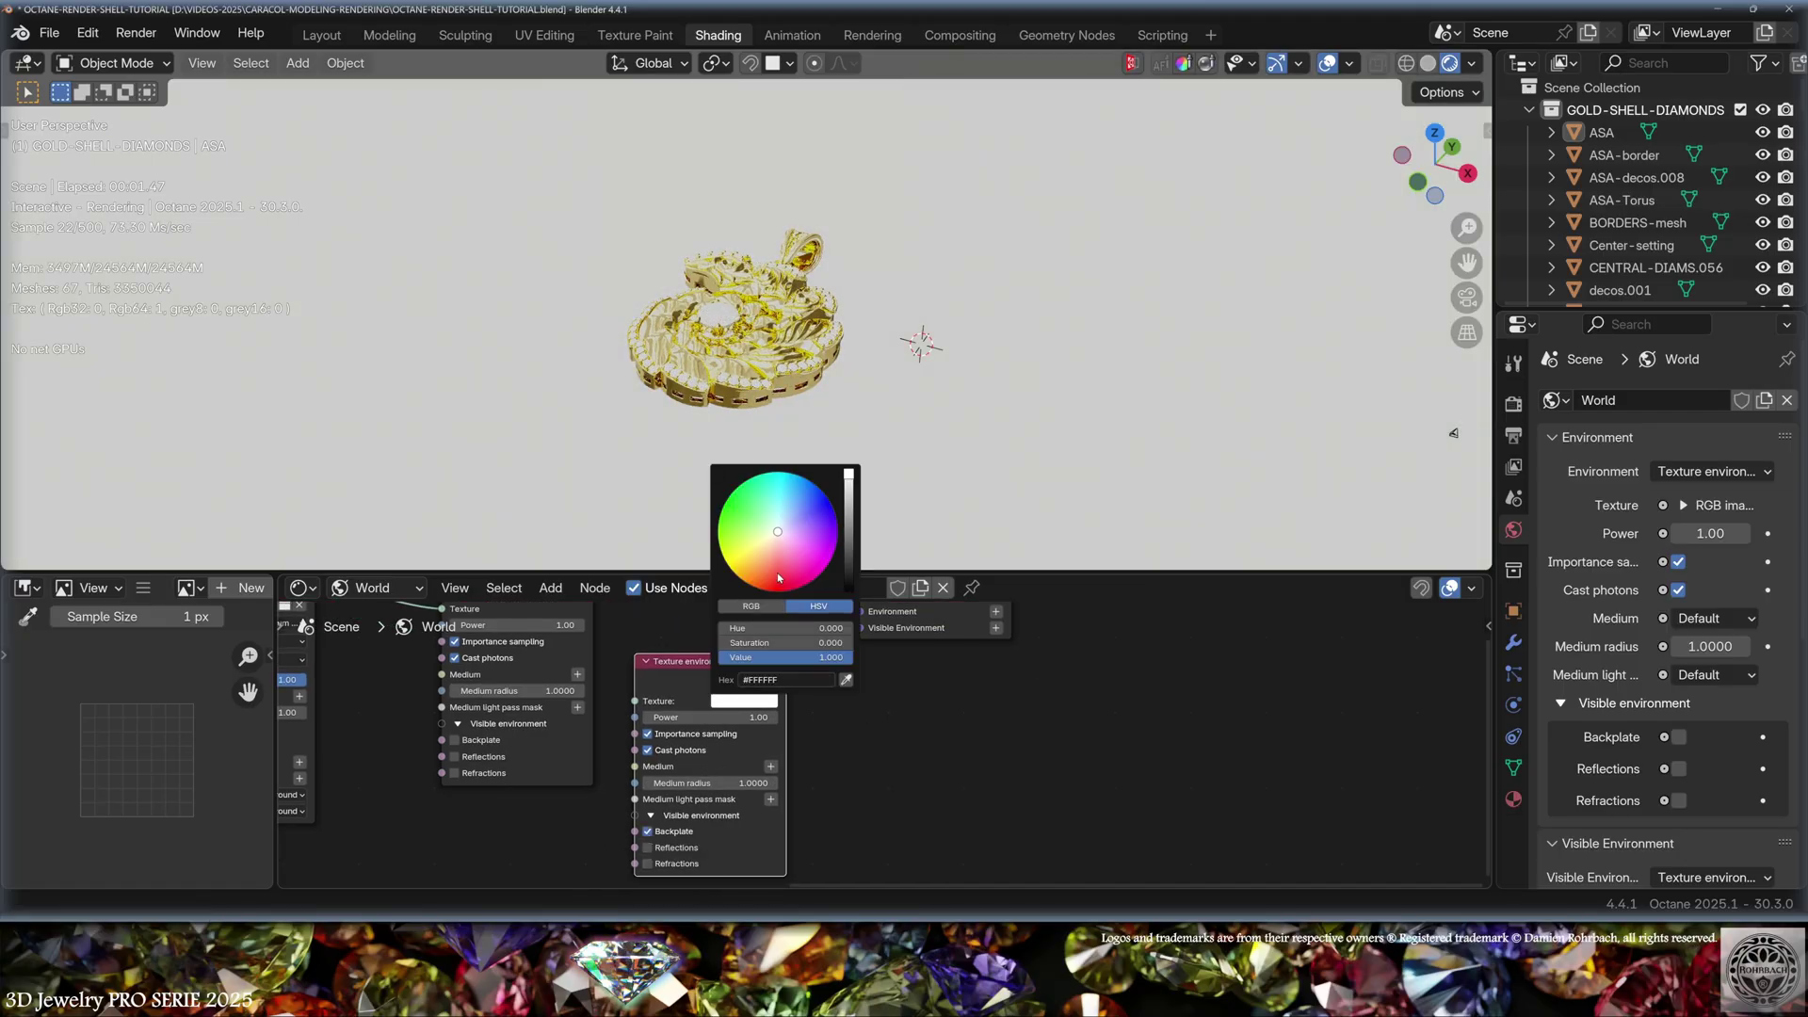
{"action": "left_click", "coordinate": [767, 551]}
{"action": "middle_click_drag", "start_coordinate": [1453, 434], "coordinate": [725, 419]}
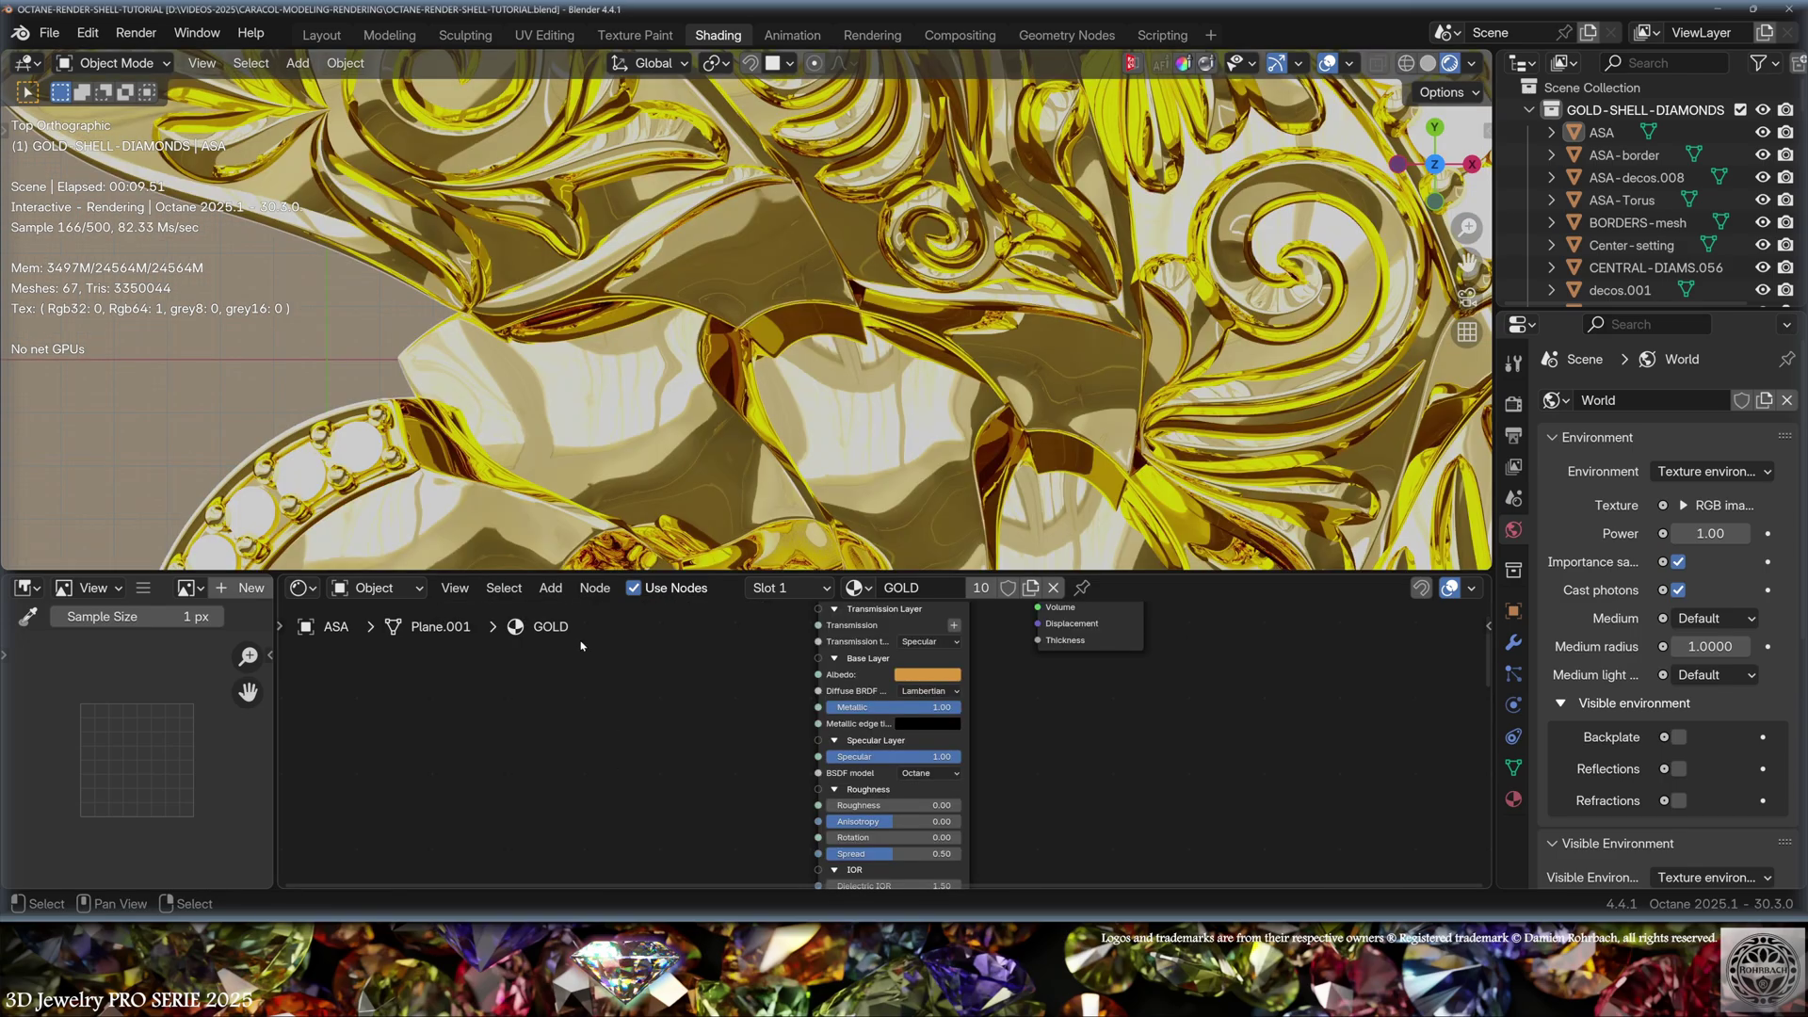
Add a procedural Marble texture node to the GOLD material, connect it to the Bump input and inspect the surface relief.
{"action": "left_click", "coordinate": [550, 588]}
{"action": "mouse_move", "coordinate": [612, 487]}
{"action": "mouse_move", "coordinate": [800, 722]}
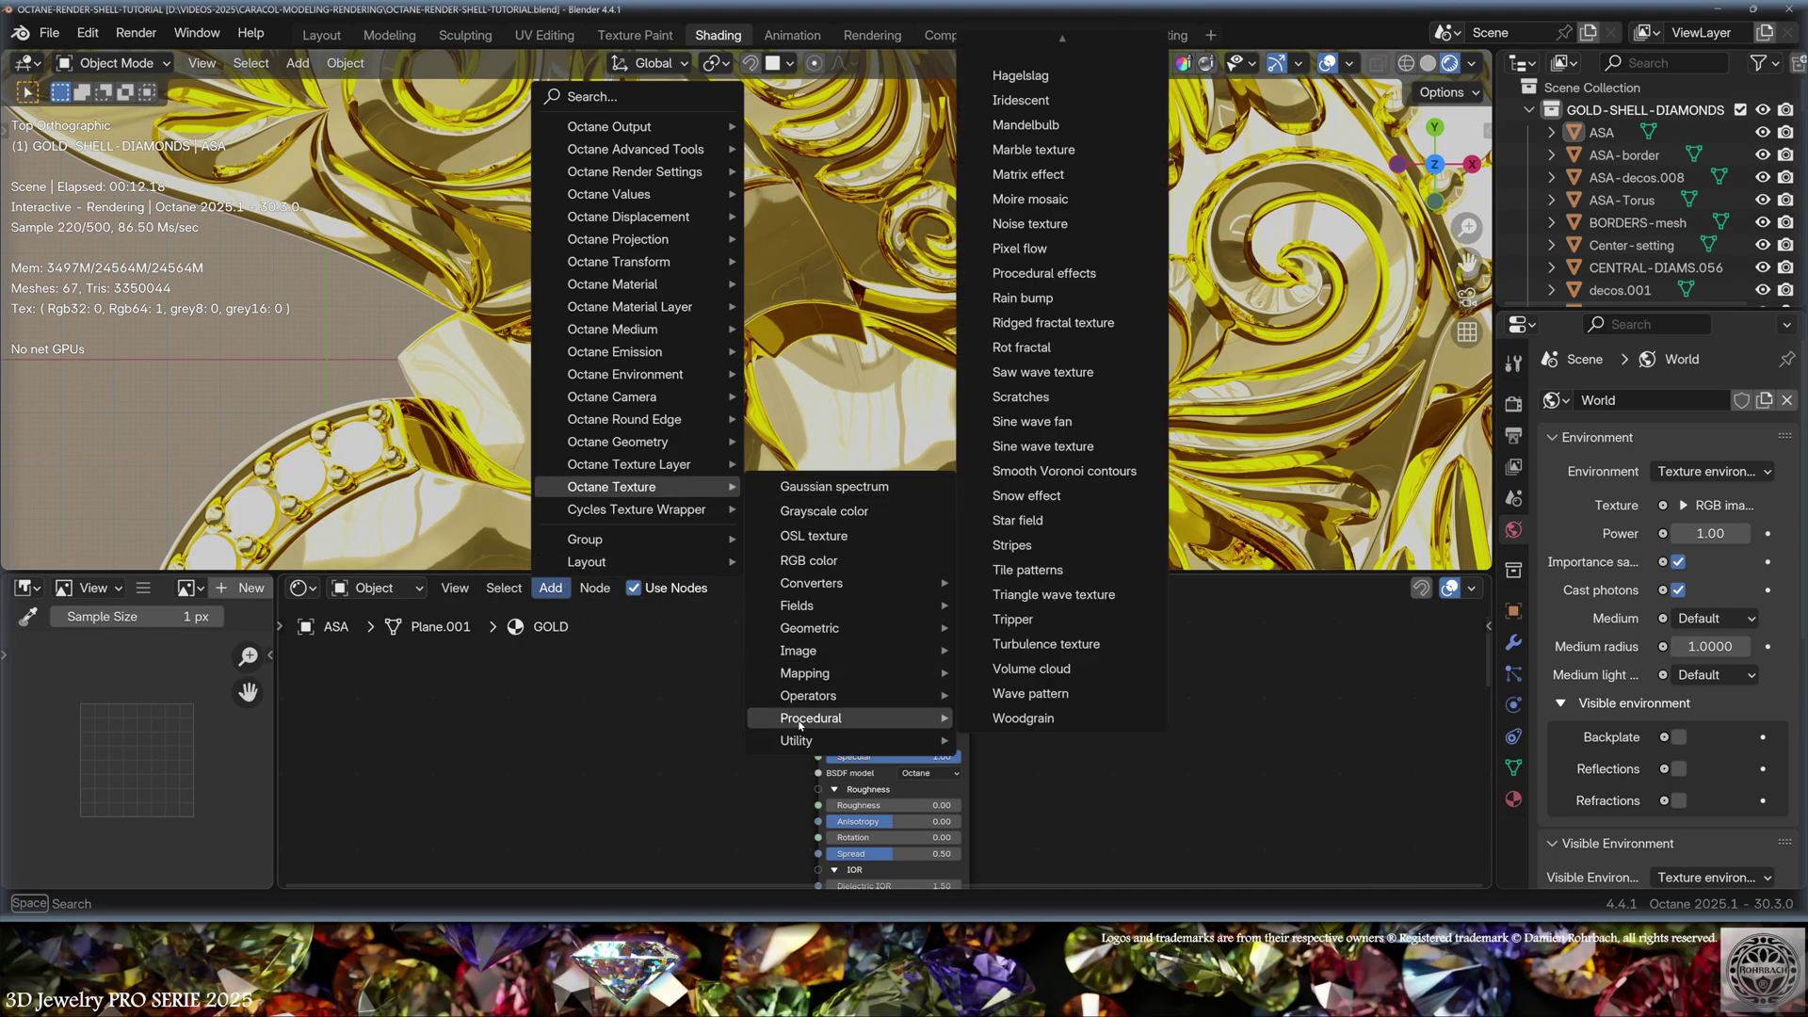
{"action": "left_click", "coordinate": [1033, 149]}
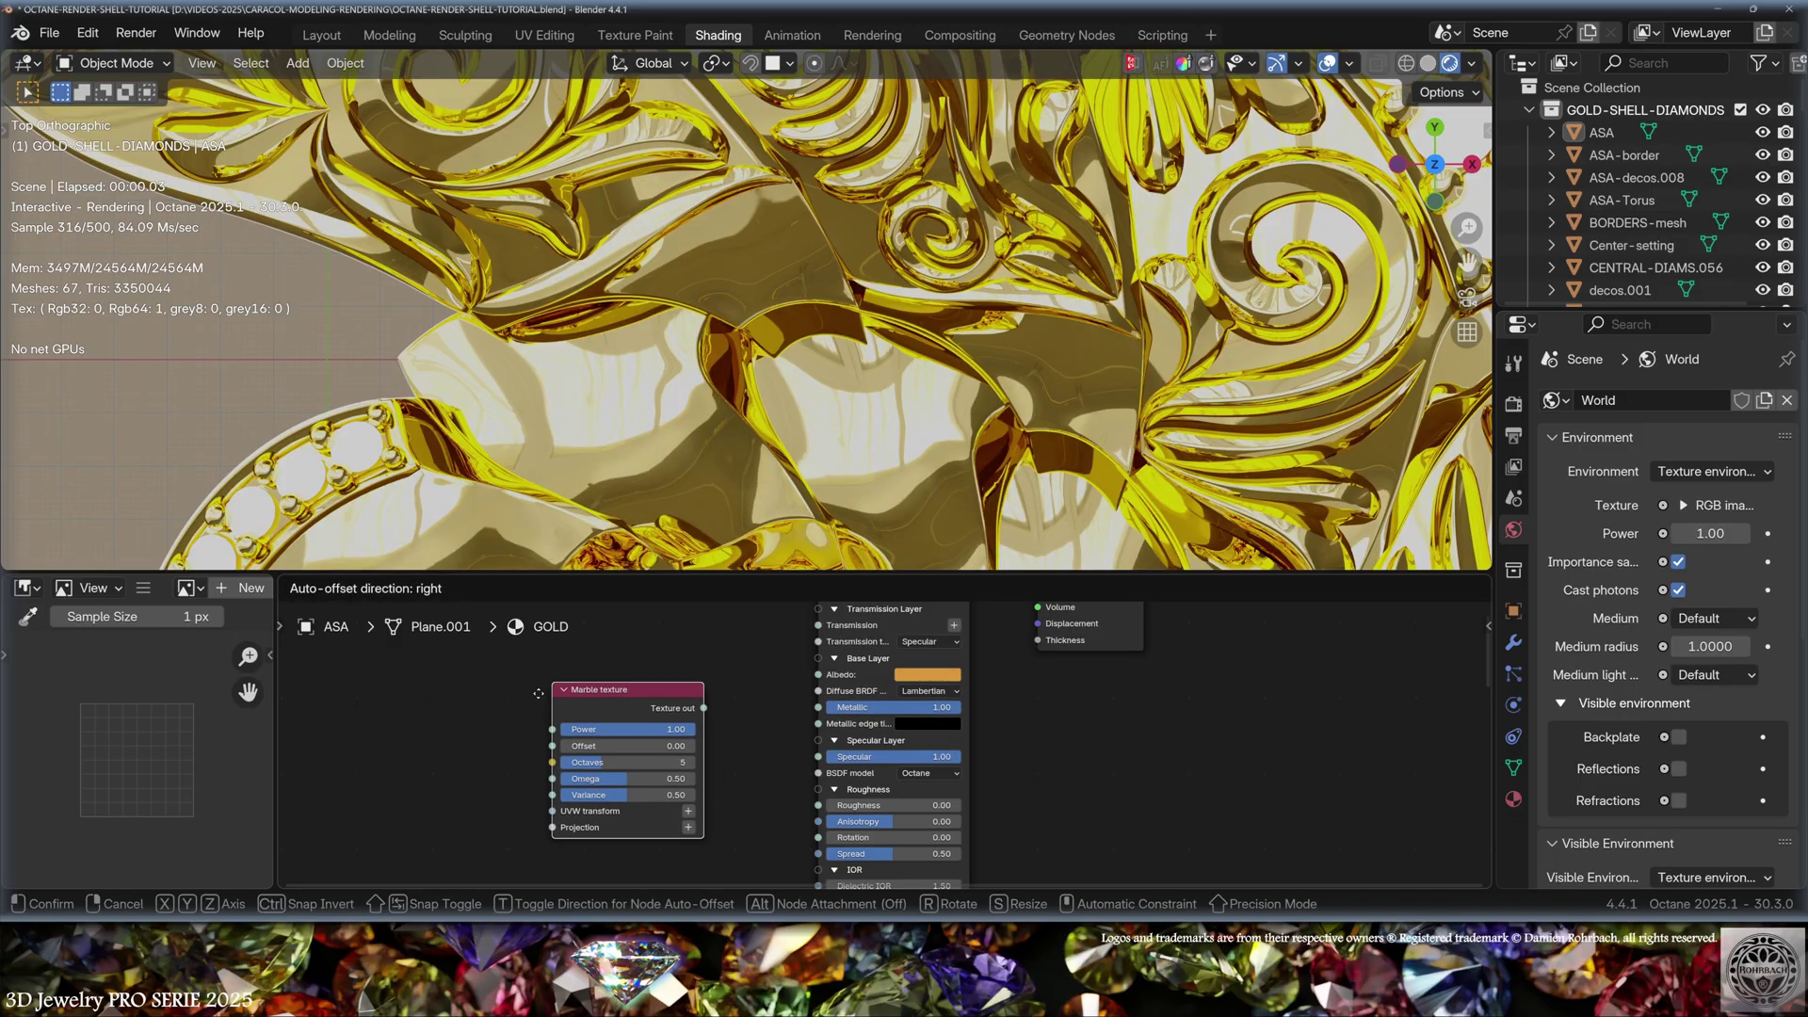
{"action": "left_click_drag", "start_coordinate": [700, 704], "coordinate": [851, 692]}
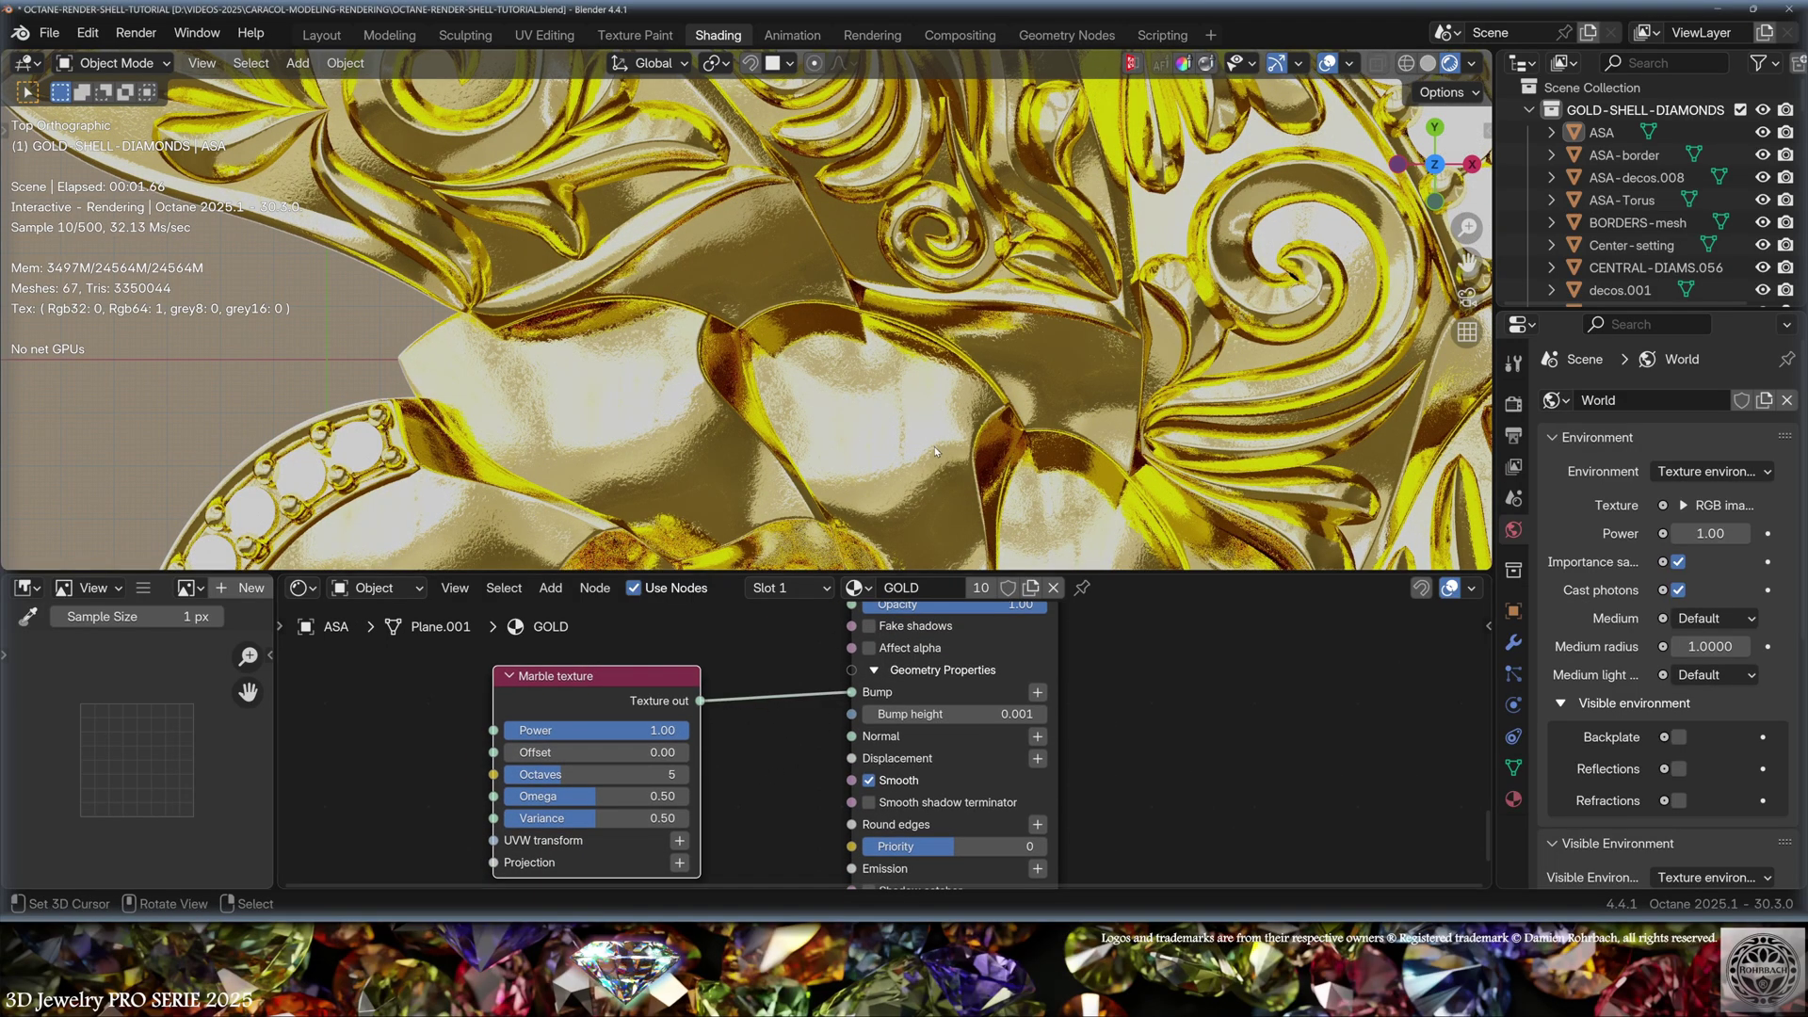
{"action": "scroll", "coordinate": [943, 477], "scroll_direction": "up", "scroll_amount": 3}
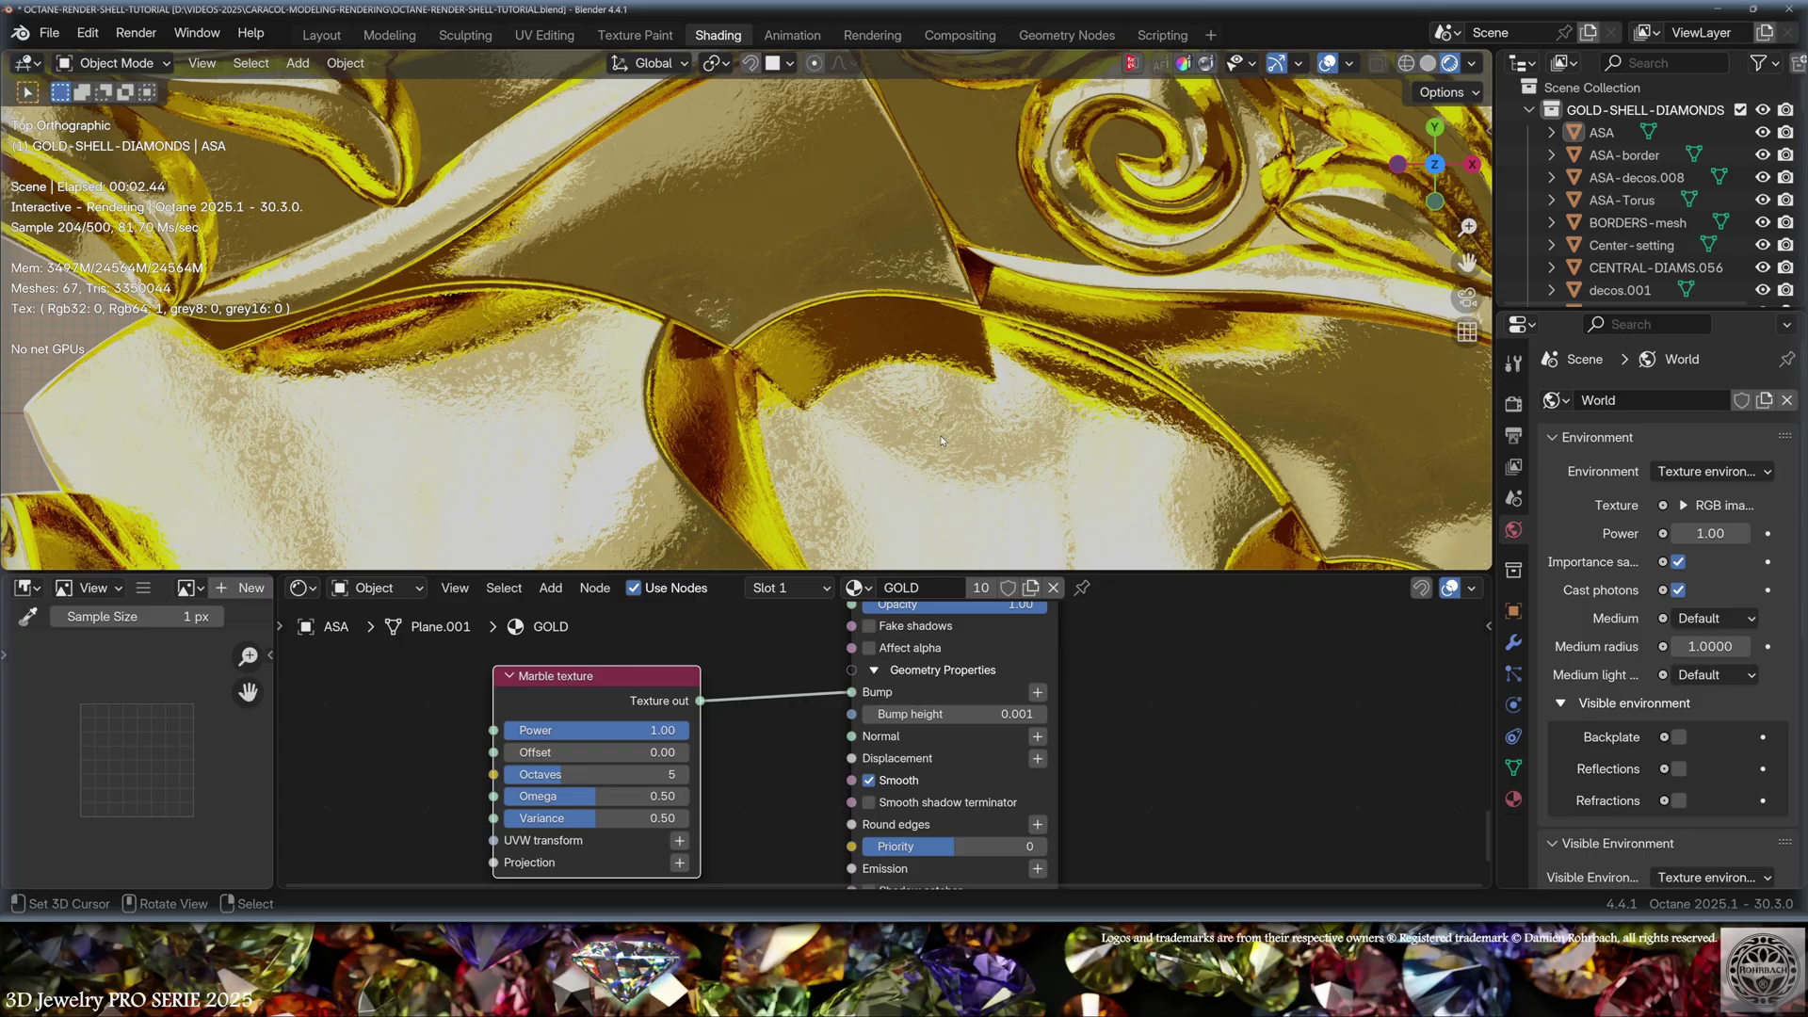
{"action": "scroll", "coordinate": [941, 433], "scroll_direction": "down", "scroll_amount": 8}
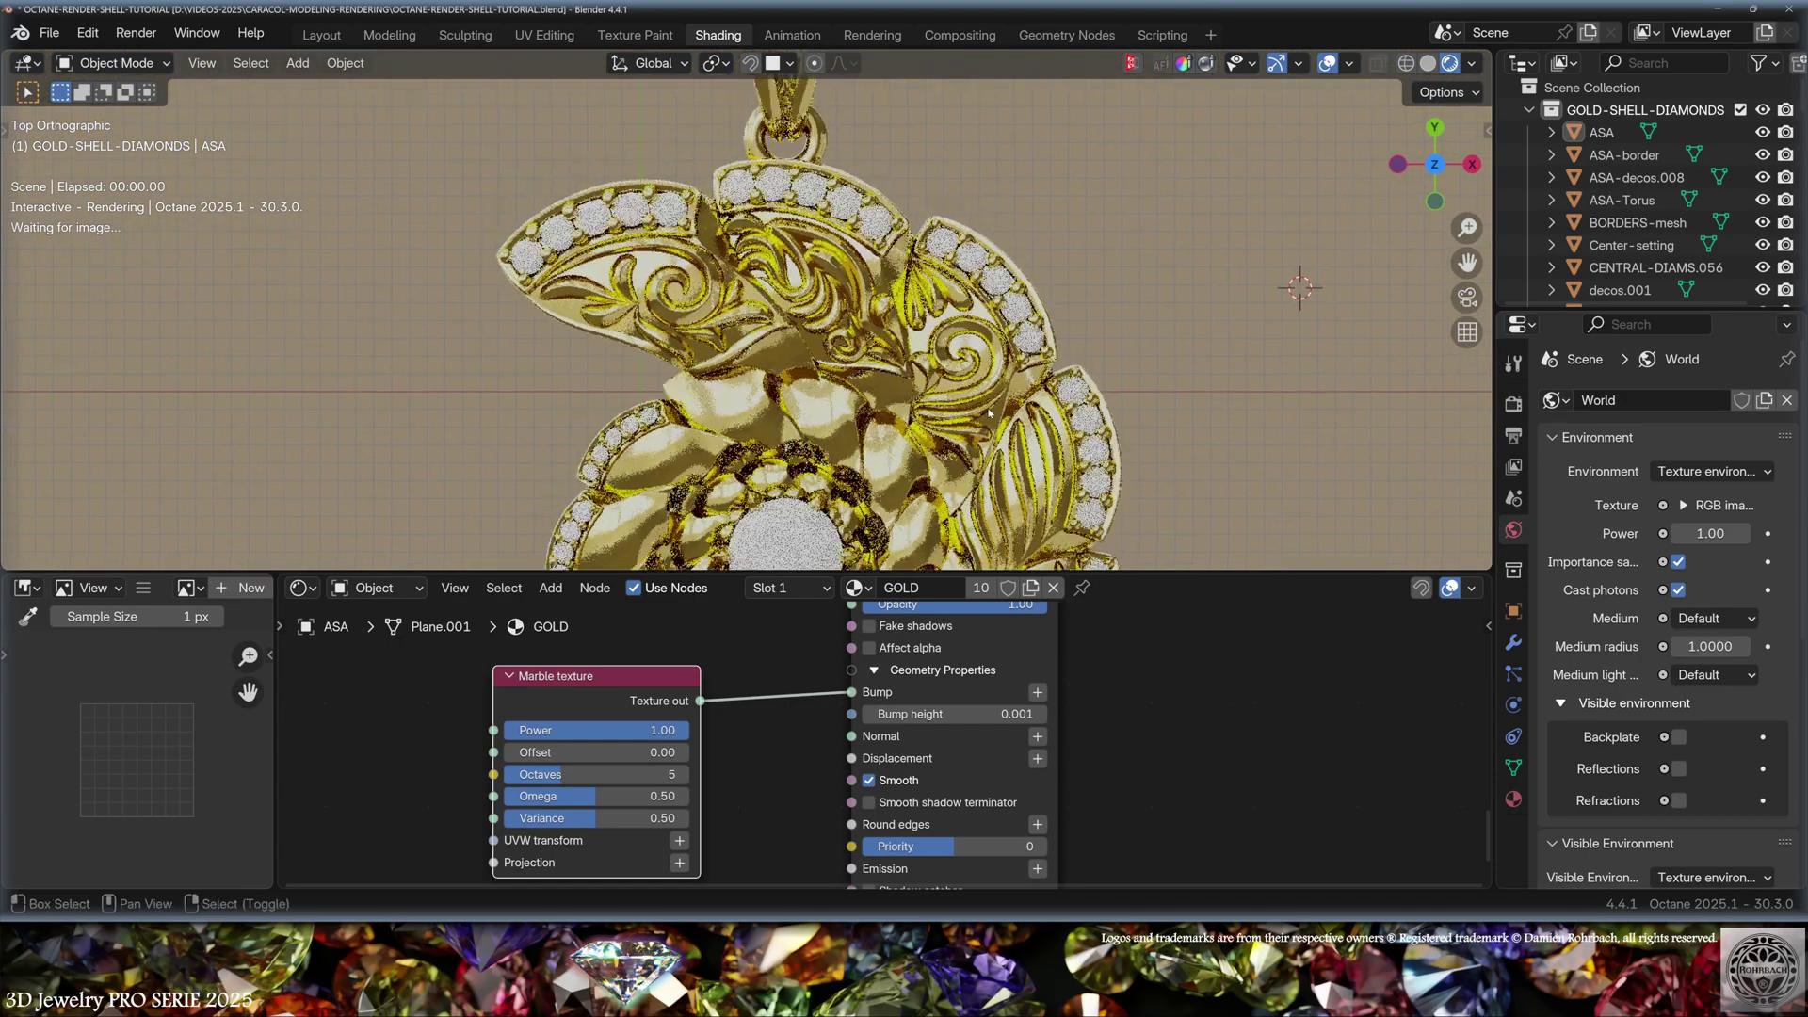
{"action": "scroll", "coordinate": [1083, 368], "scroll_direction": "up", "scroll_amount": 6}
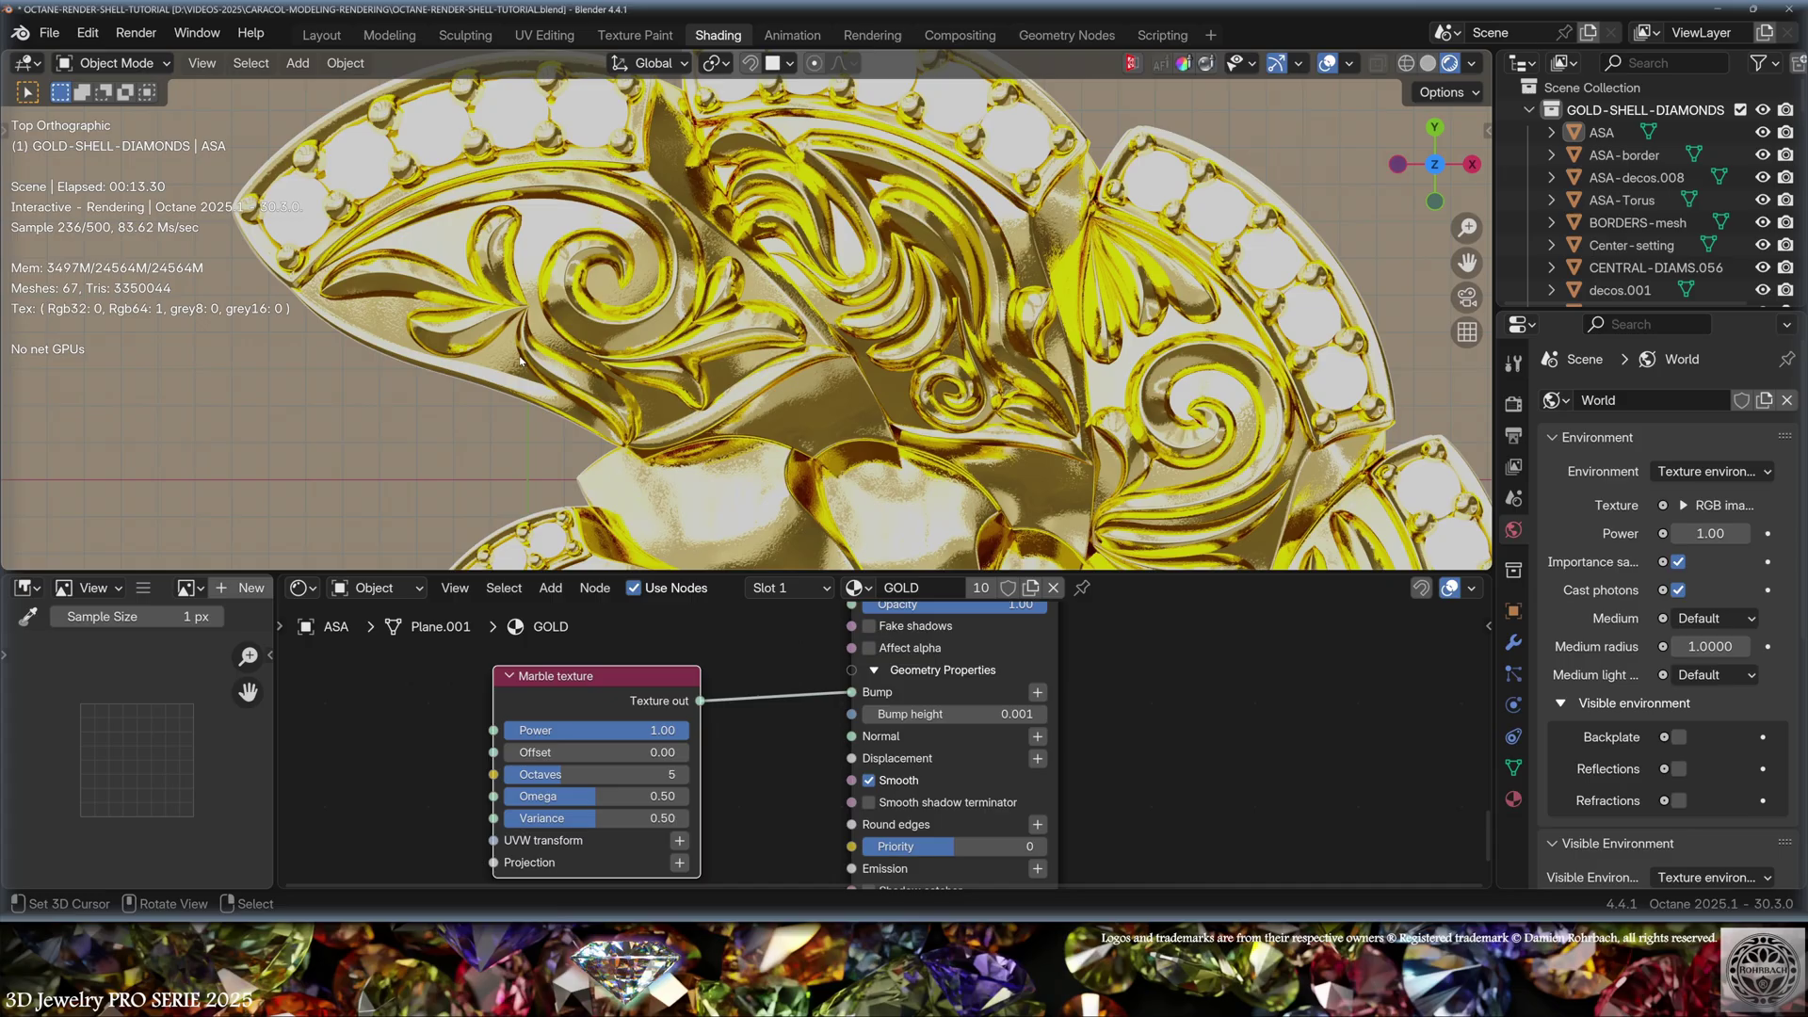
Widen the GOLD material's node and set its metallic reflection mode to IOR + color.
{"action": "middle_click_drag", "start_coordinate": [753, 612], "coordinate": [627, 747]}
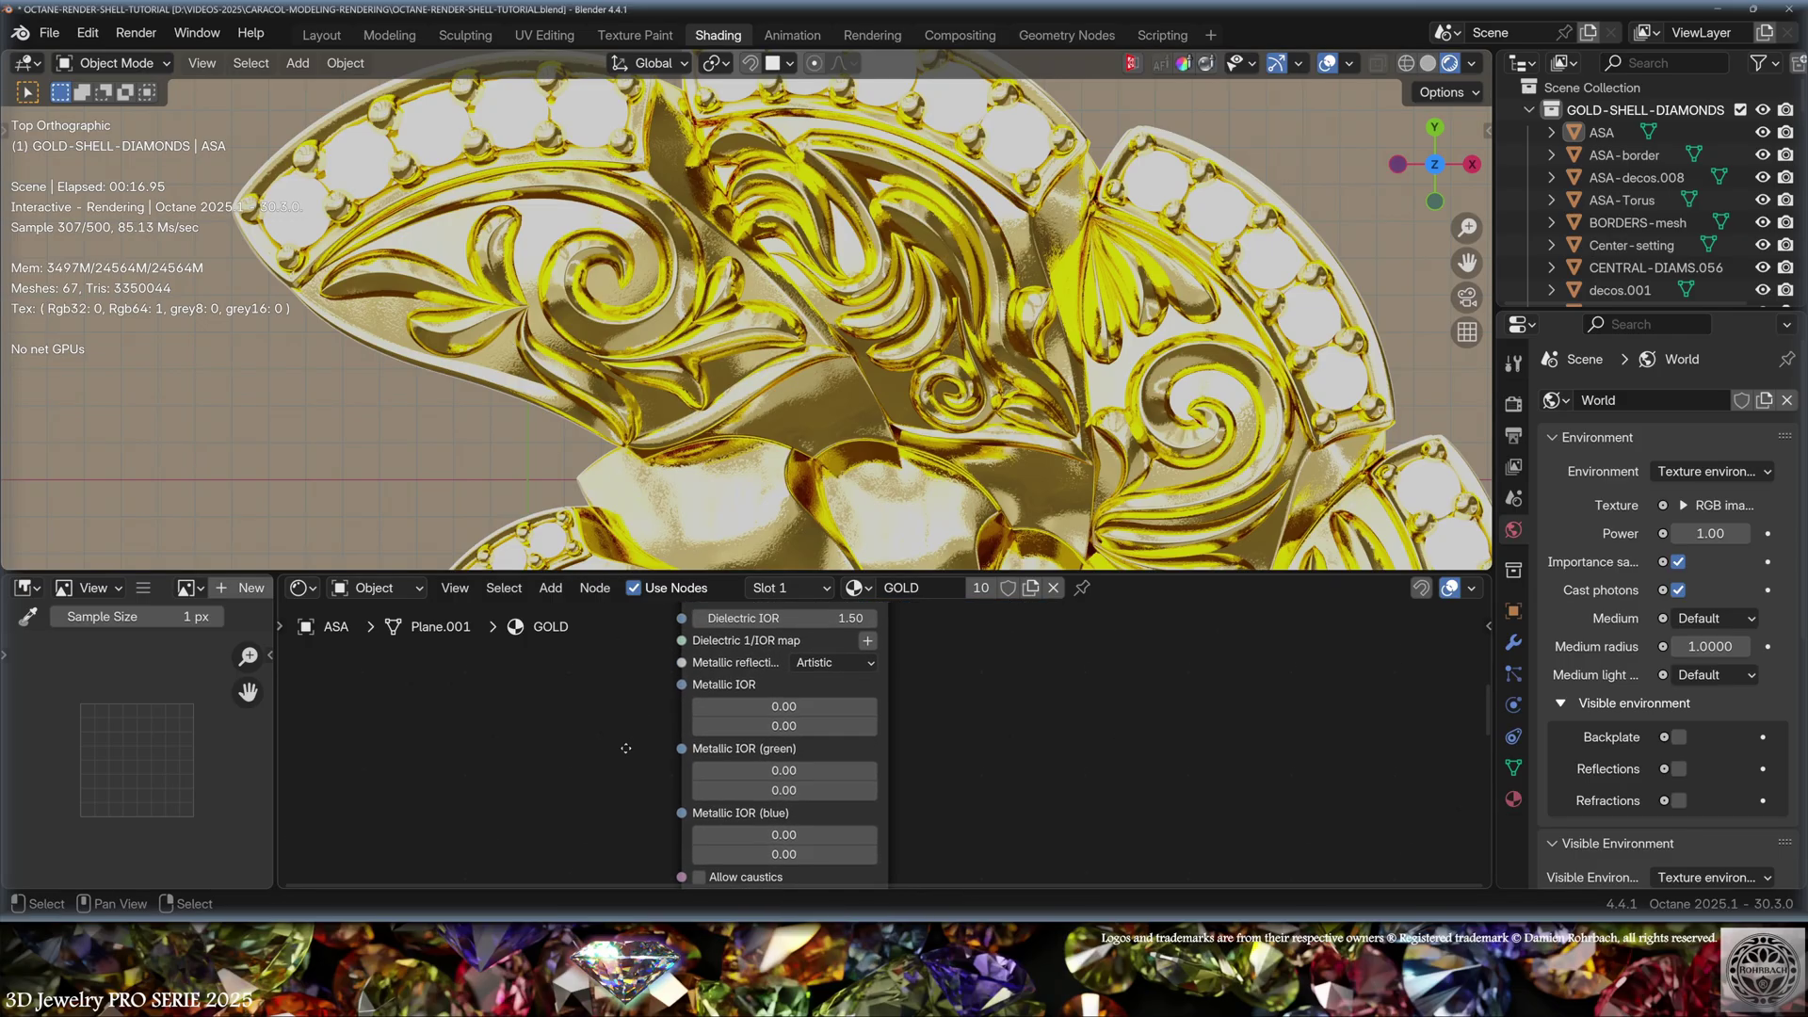
{"action": "scroll", "coordinate": [678, 688], "scroll_direction": "up", "scroll_amount": 1}
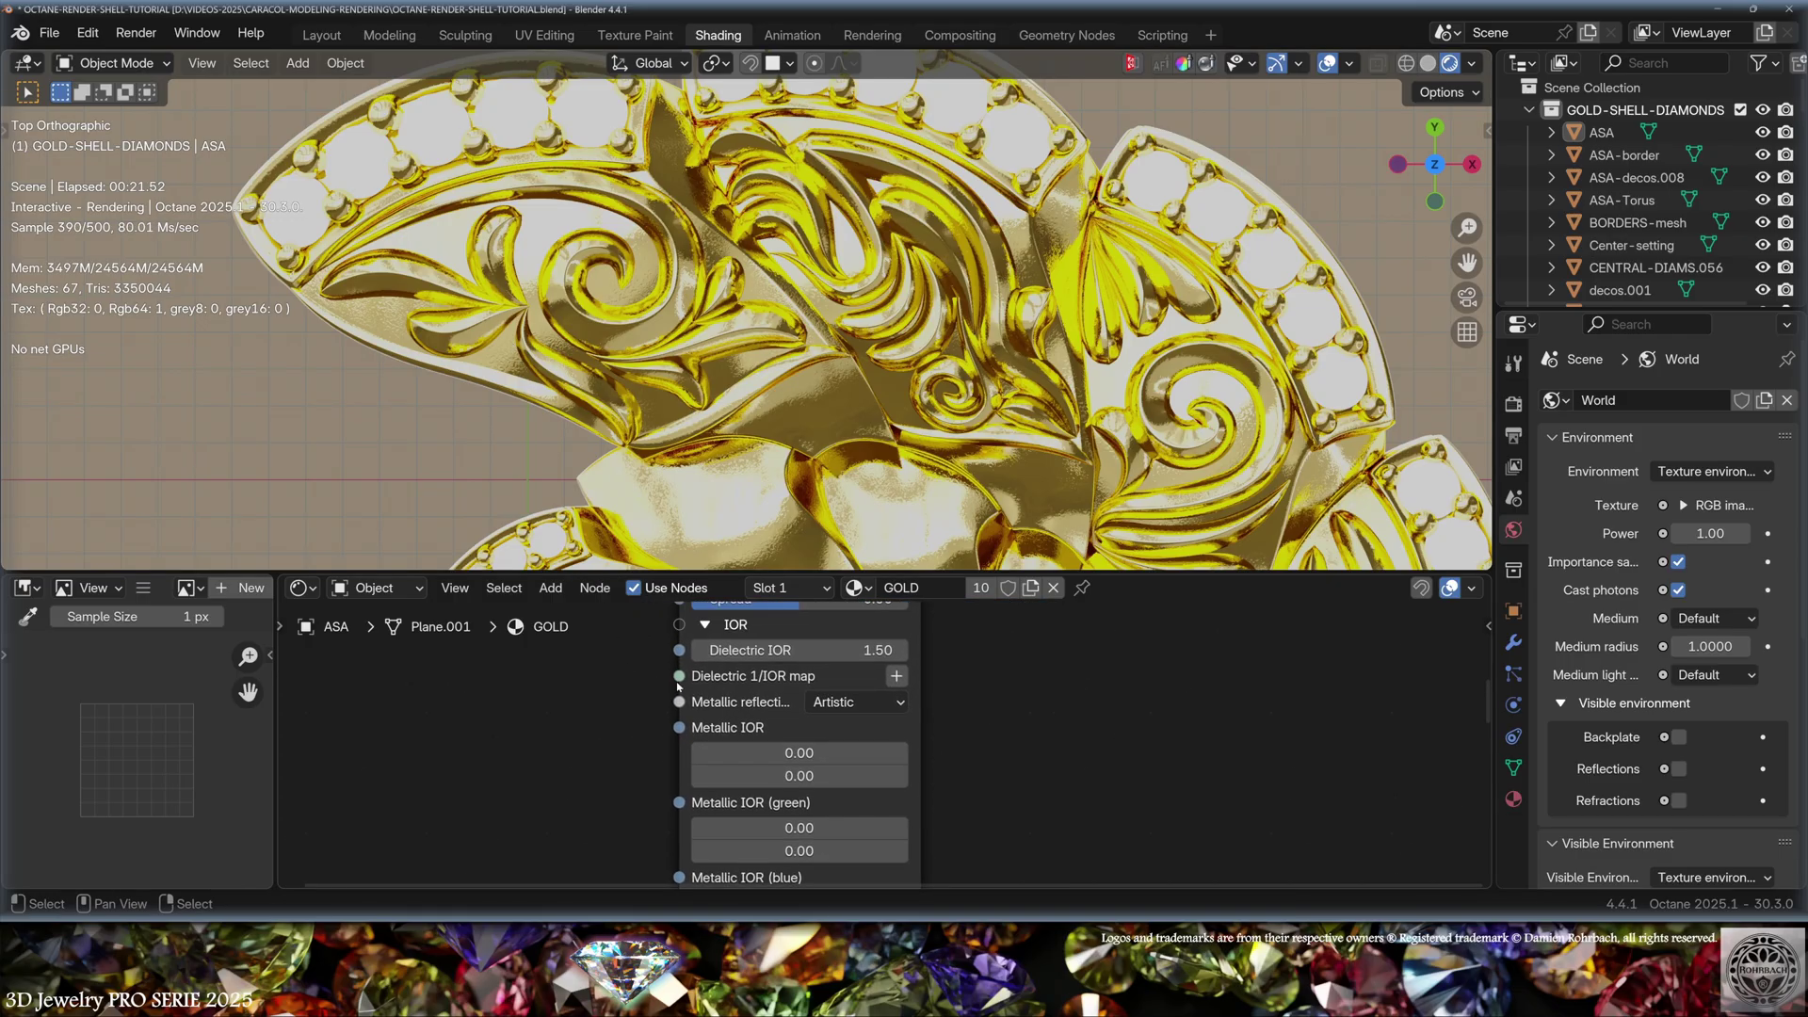
{"action": "left_click_drag", "start_coordinate": [921, 684], "coordinate": [1065, 682]}
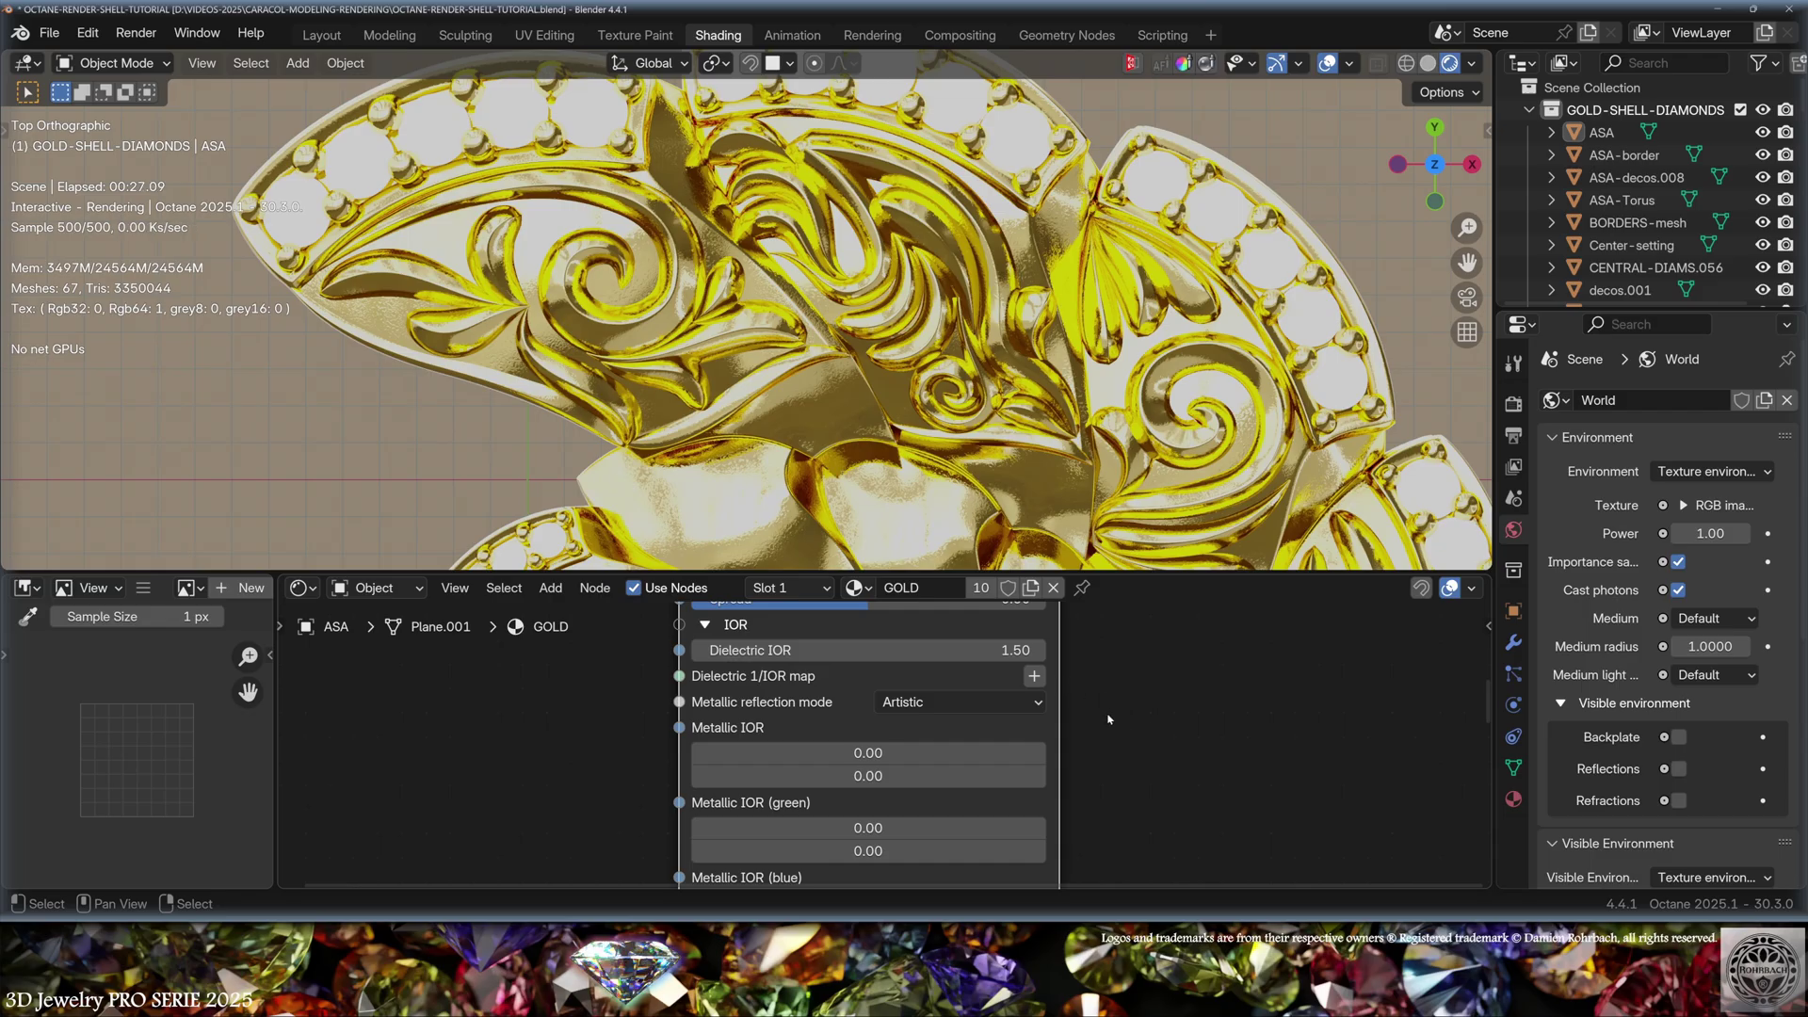
{"action": "left_click", "coordinate": [970, 703]}
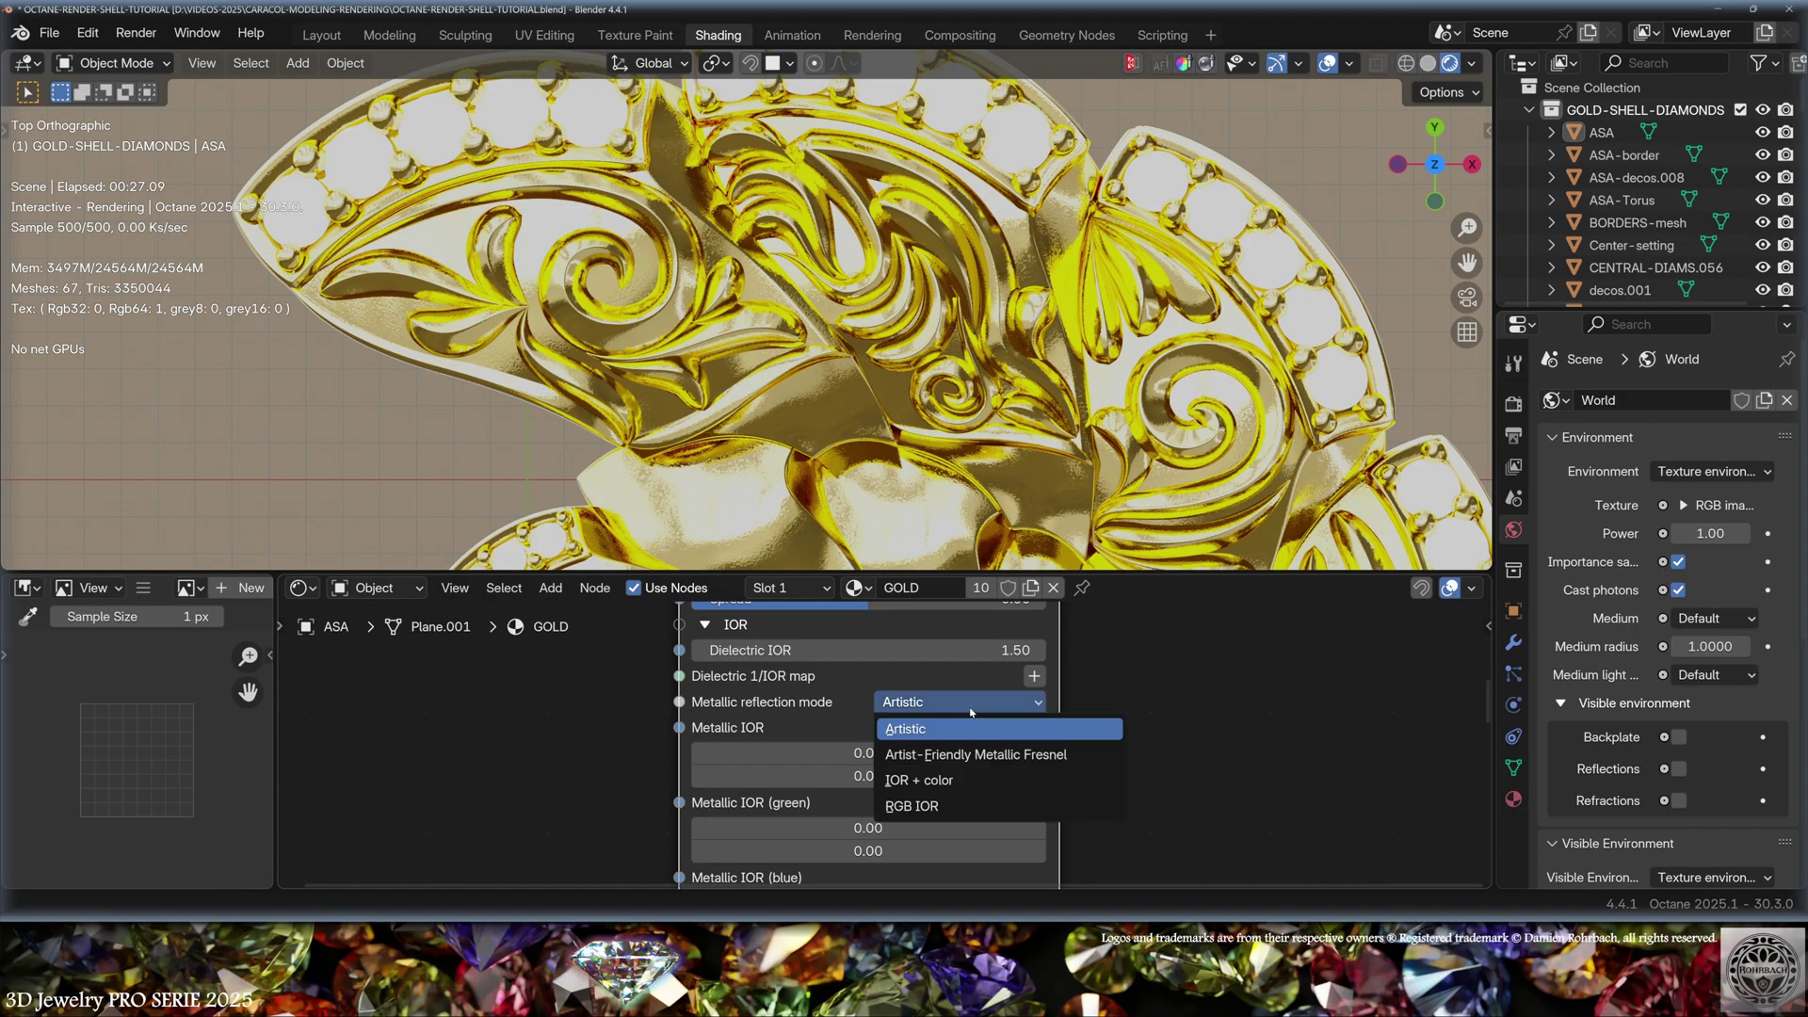
{"action": "left_click", "coordinate": [941, 782]}
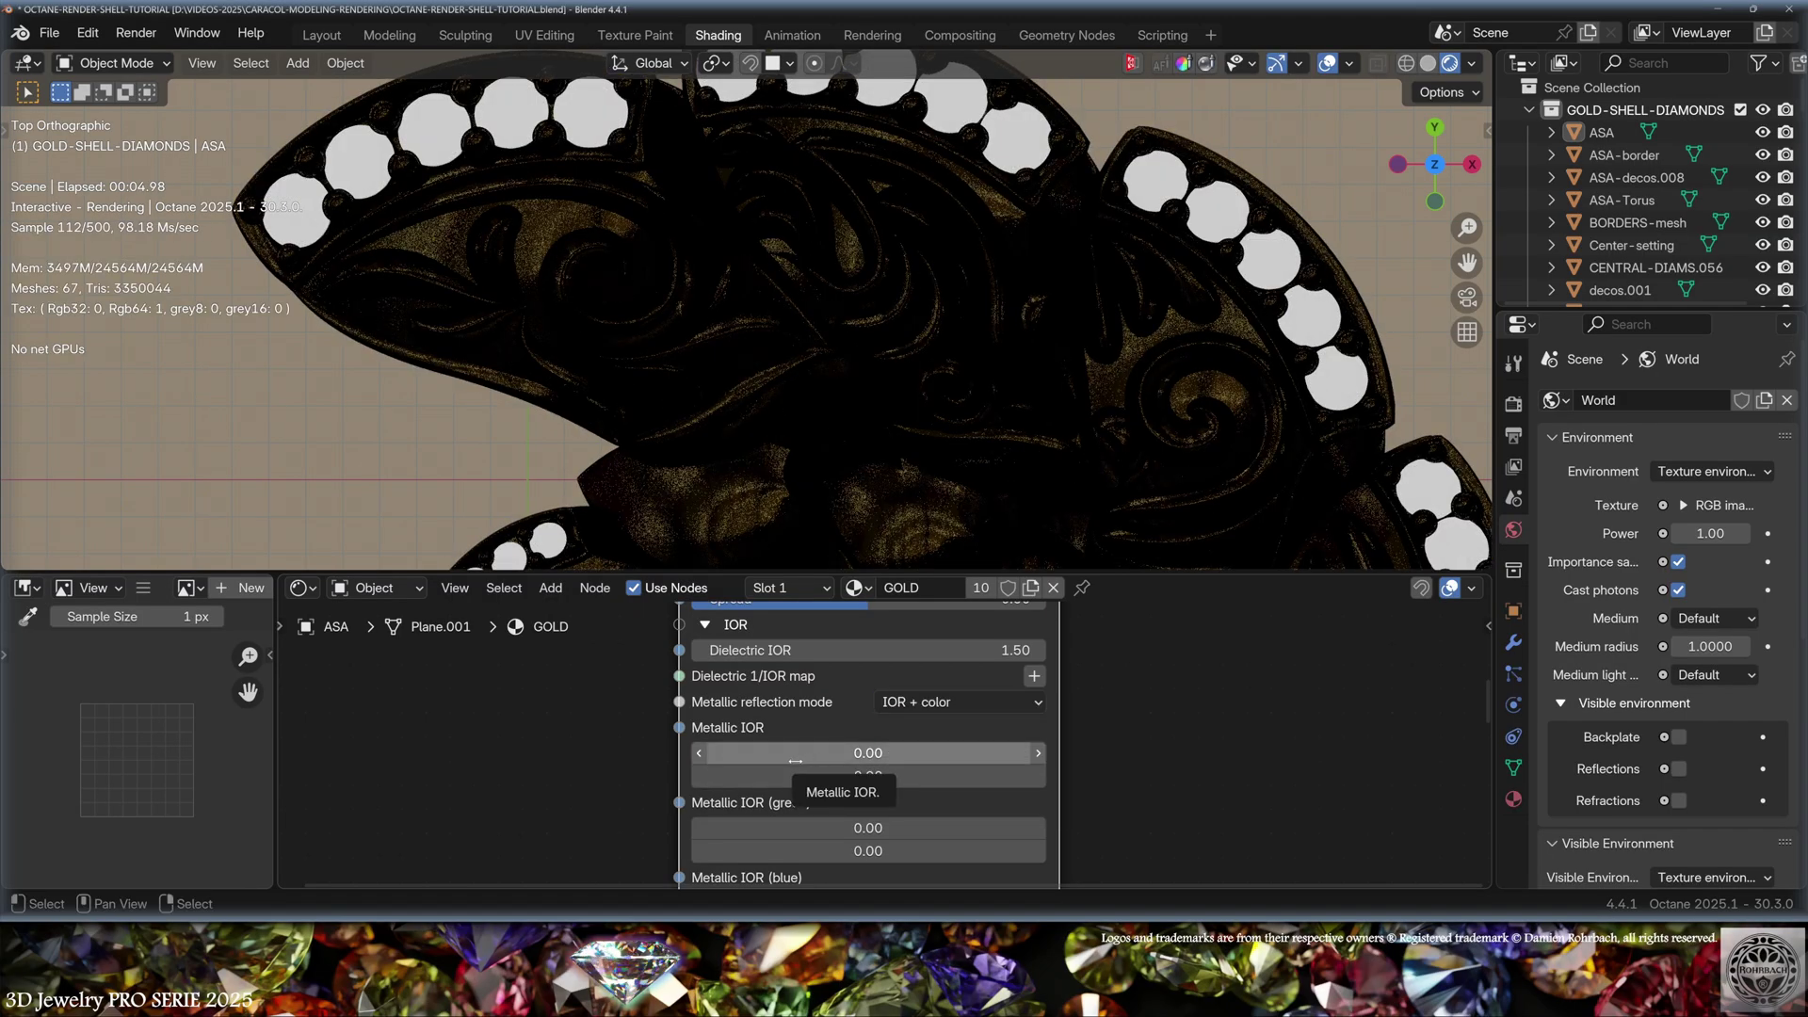
Try 8 for the GOLD material's first Metallic IOR value and settle on 1.5.
{"action": "scroll", "coordinate": [951, 746], "scroll_direction": "down", "scroll_amount": 1}
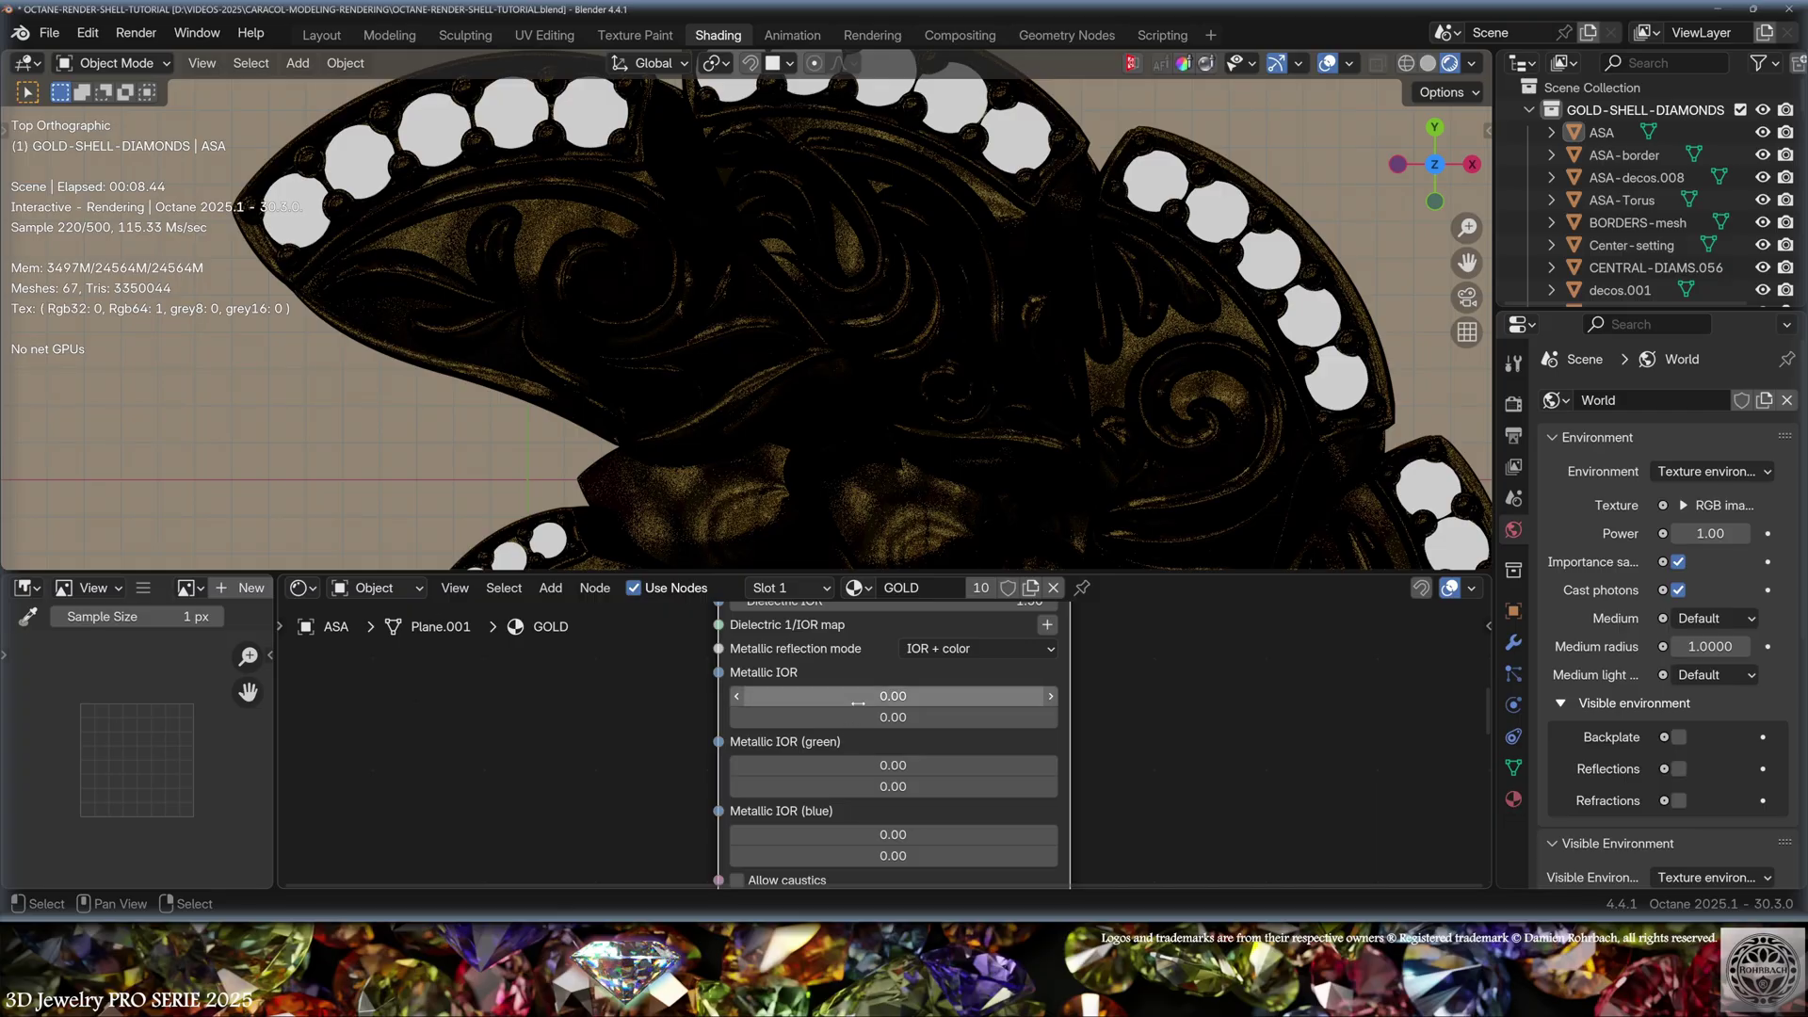
{"action": "left_click_drag", "start_coordinate": [866, 696], "coordinate": [1009, 696]}
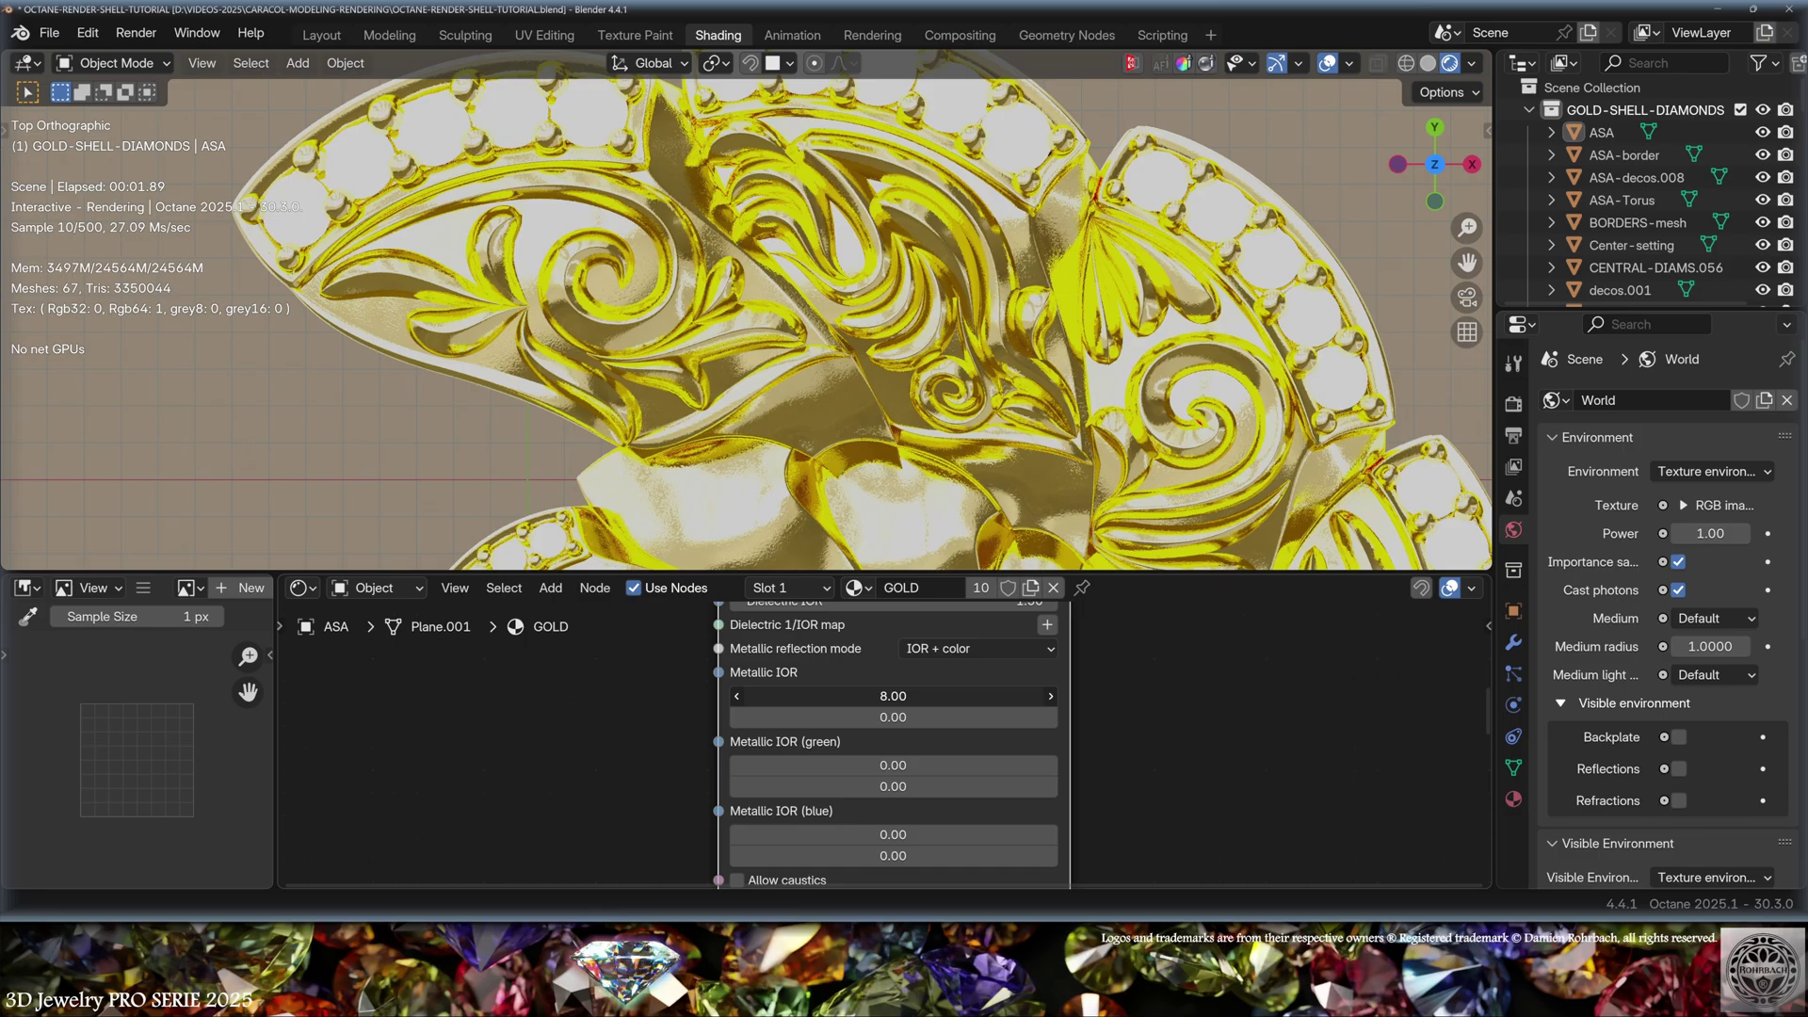
{"action": "left_click", "coordinate": [890, 697]}
{"action": "type", "text": "1.5"}
{"action": "key", "text": "Return"}
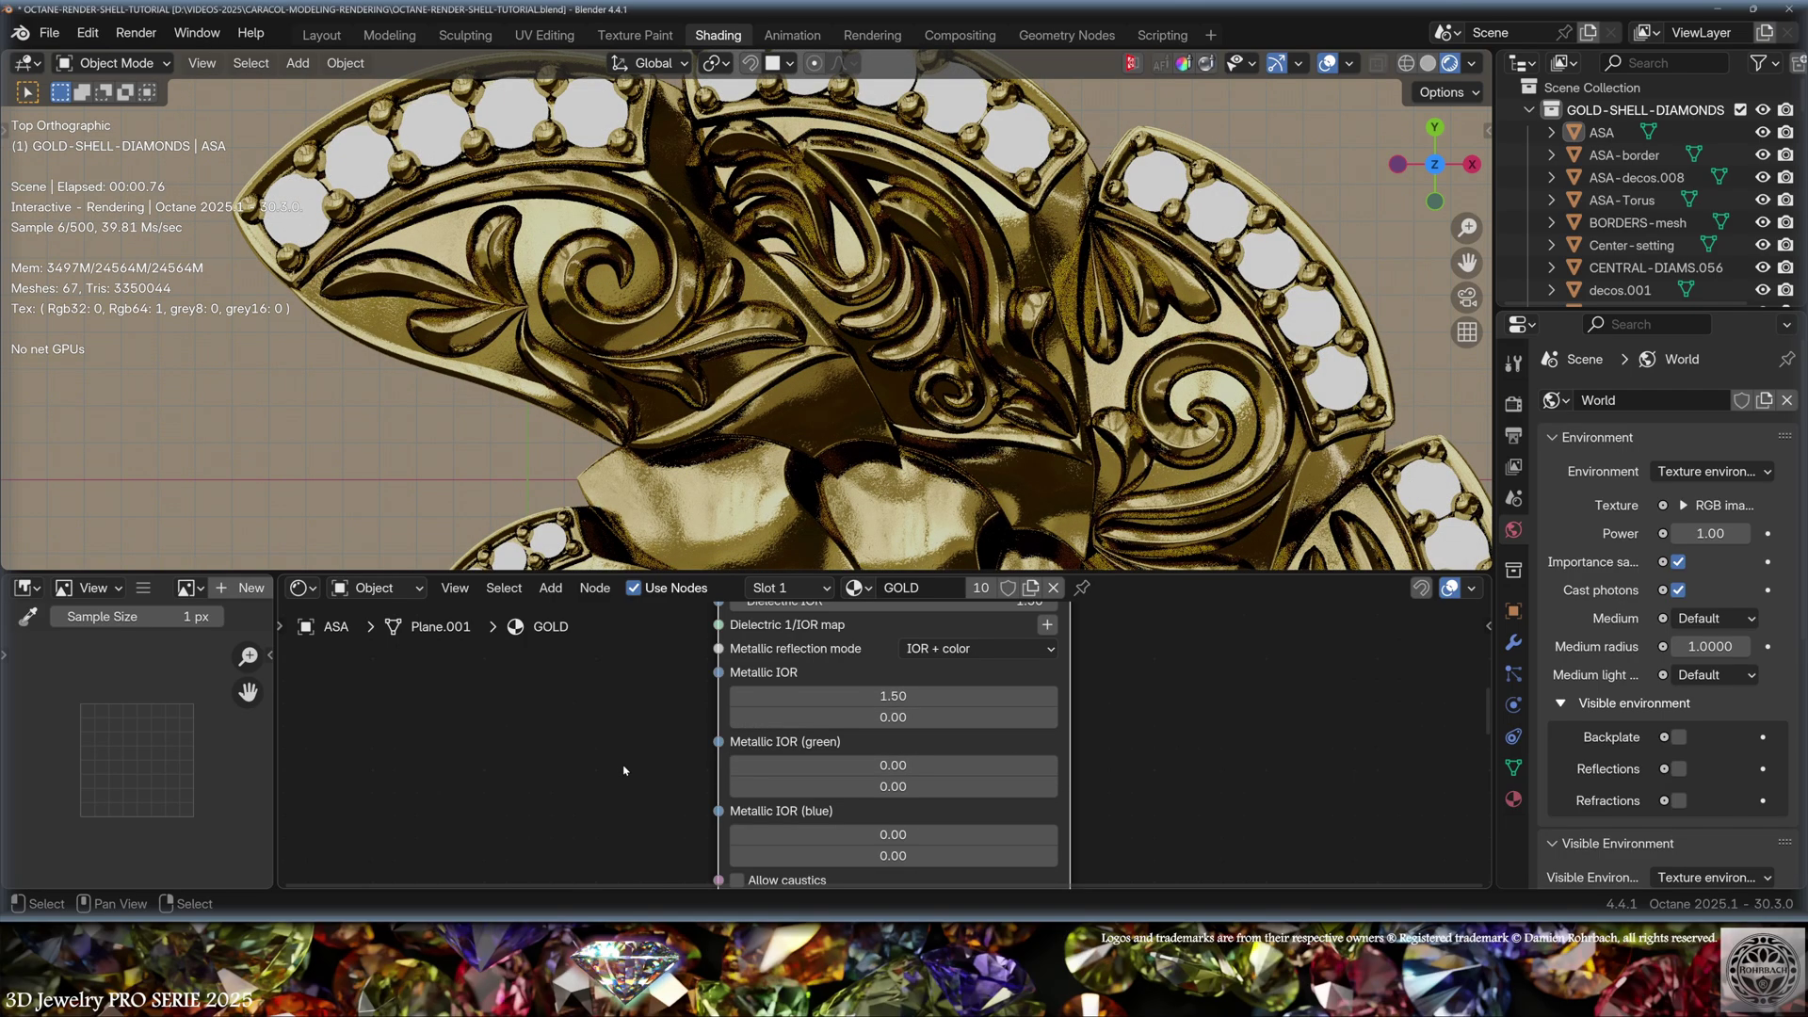
Try 0.75 for the GOLD material's second Metallic IOR value and settle on 0.62.
{"action": "mouse_move", "coordinate": [893, 718]}
{"action": "left_mouse_down"}
{"action": "mouse_move", "coordinate": [932, 718]}
{"action": "mouse_move", "coordinate": [908, 717]}
{"action": "left_mouse_up"}
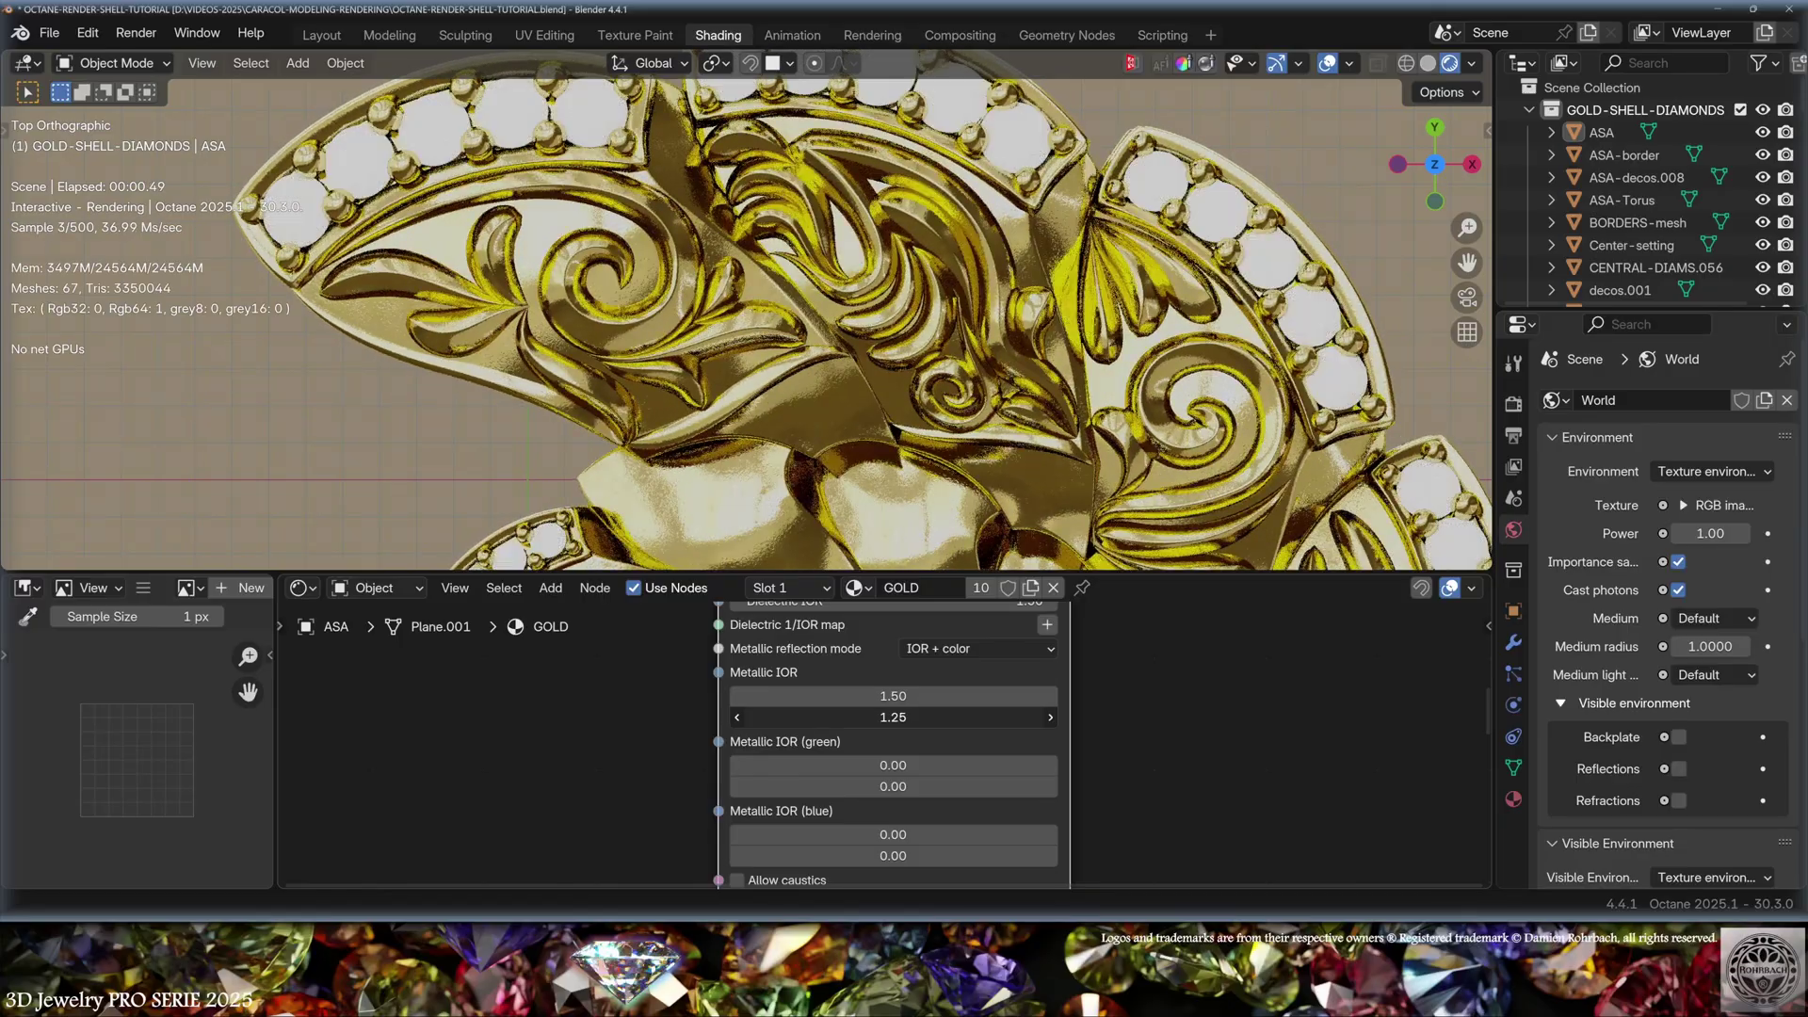
{"action": "left_click", "coordinate": [921, 718]}
{"action": "key", "text": "BackSpace"}
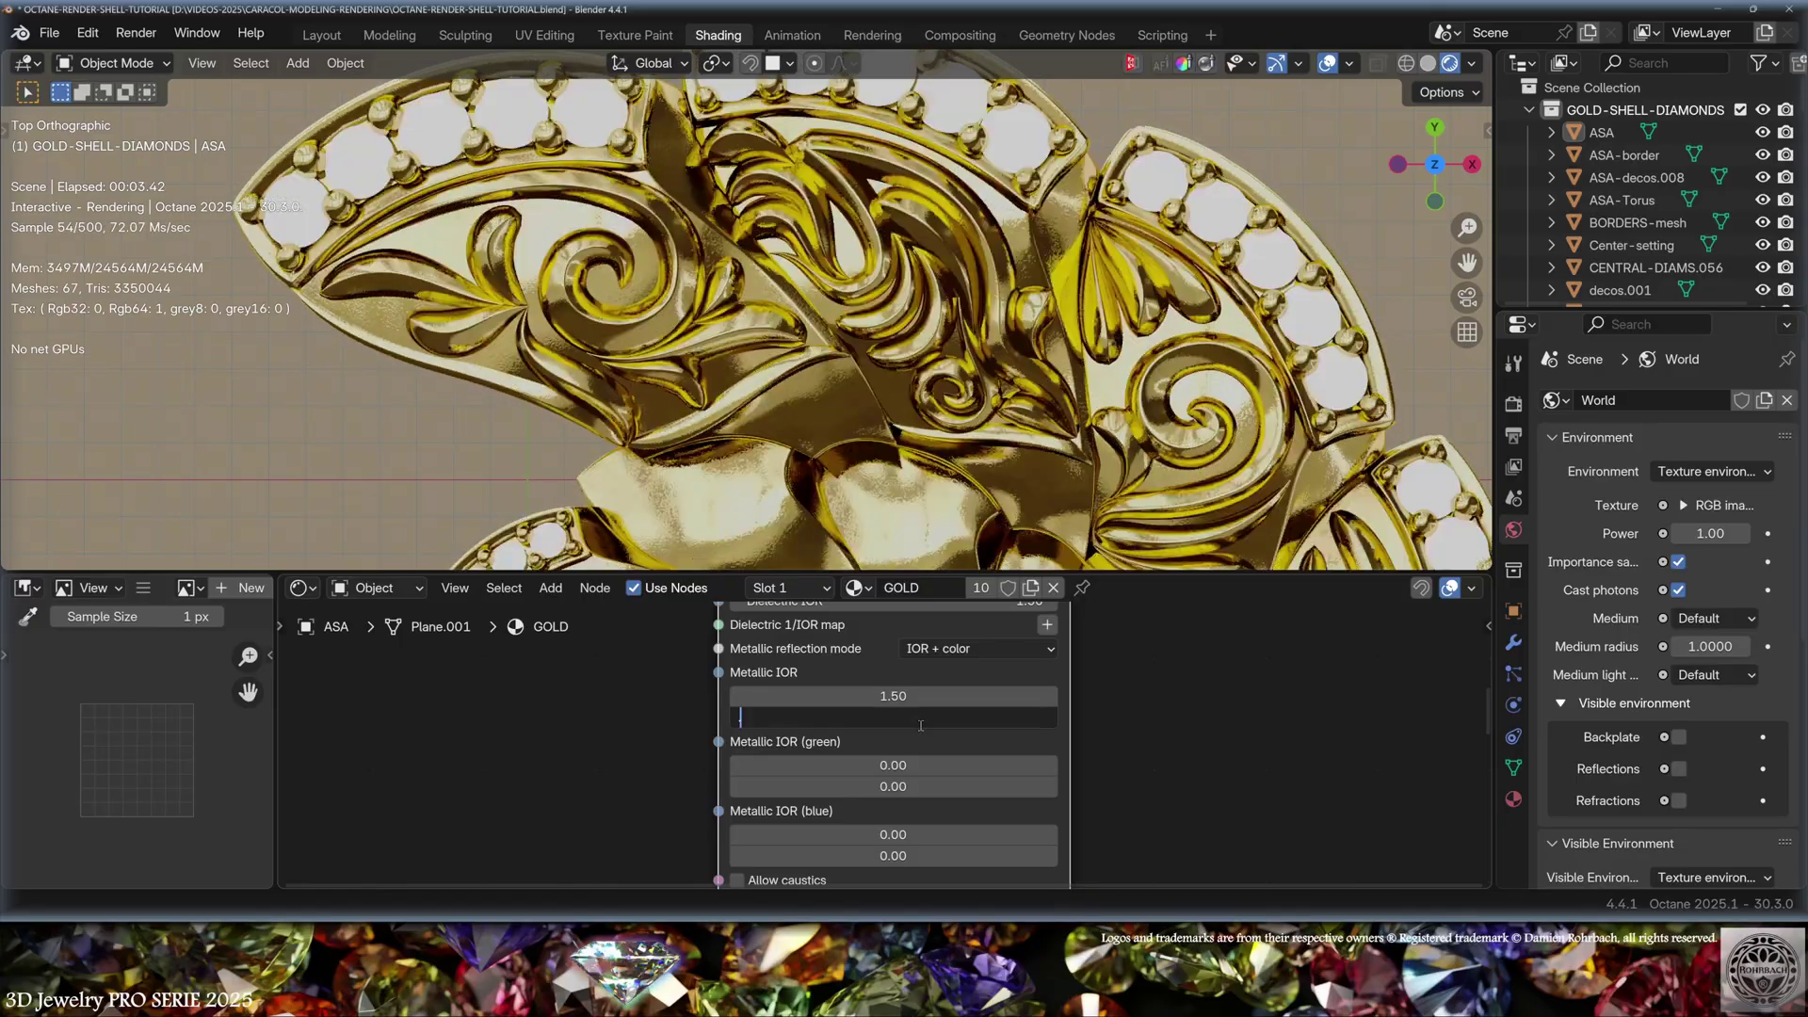
{"action": "type", "text": ".75"}
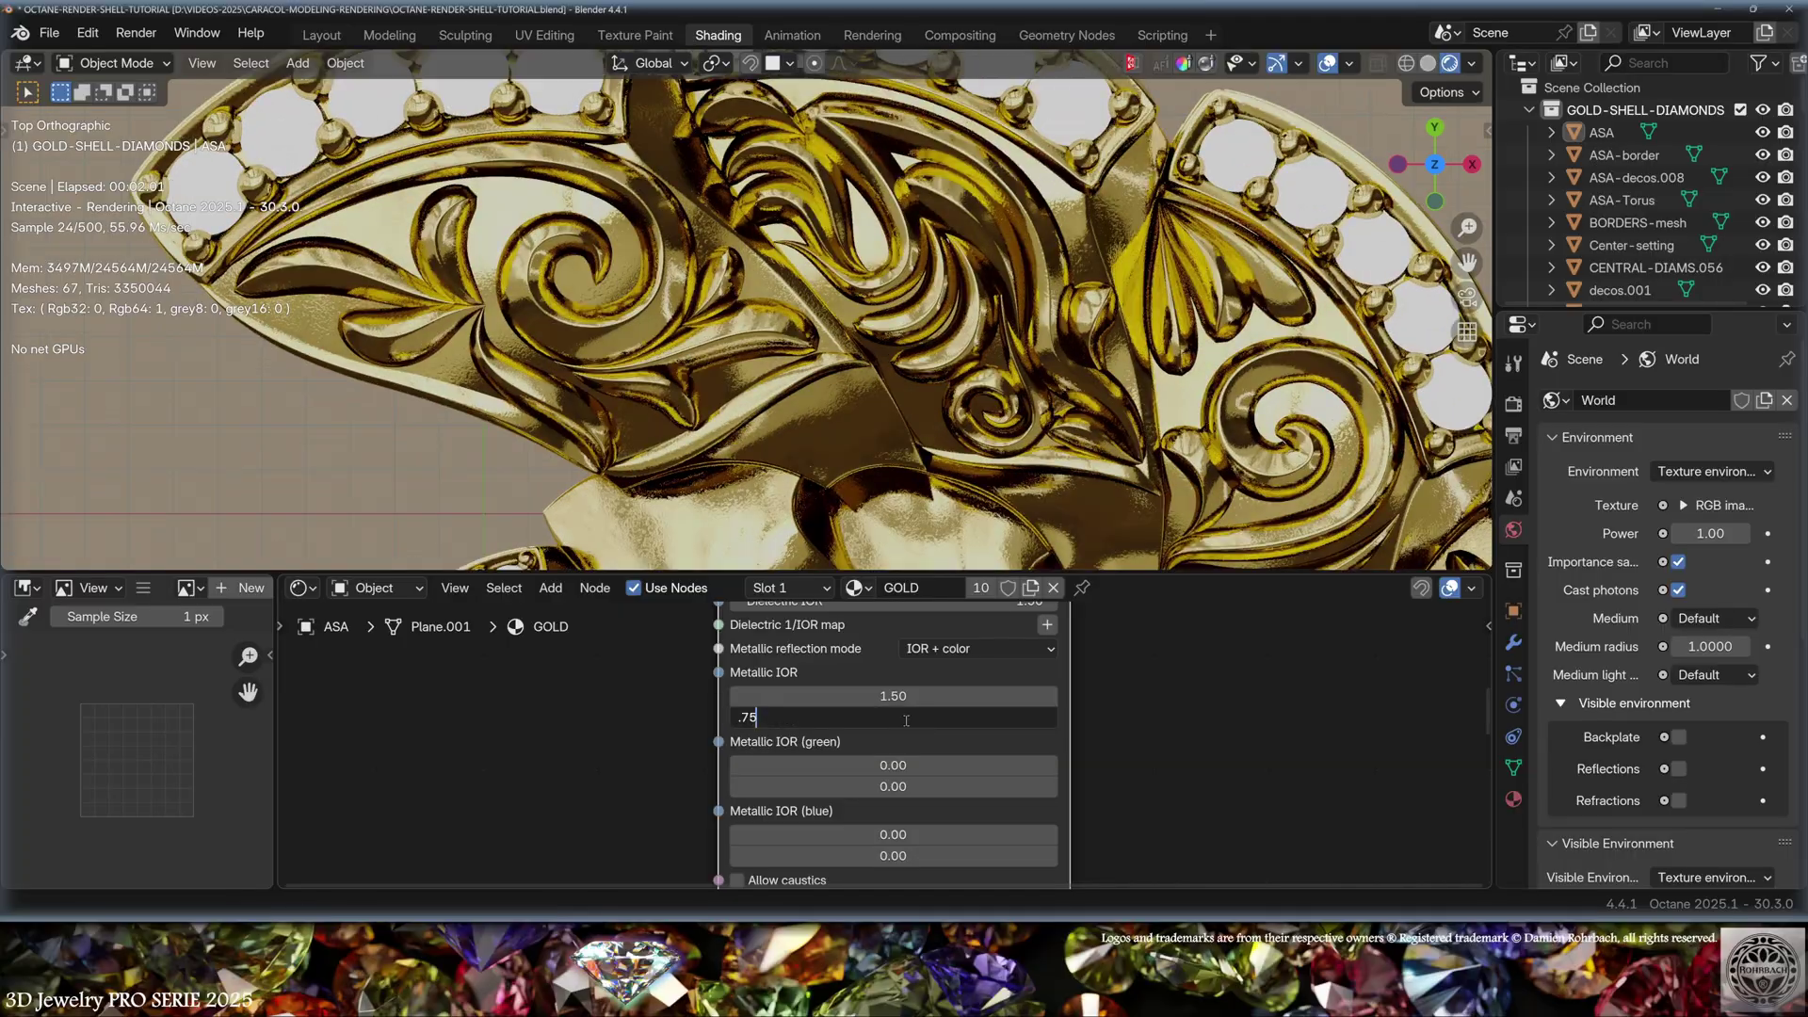
{"action": "key", "text": "Return"}
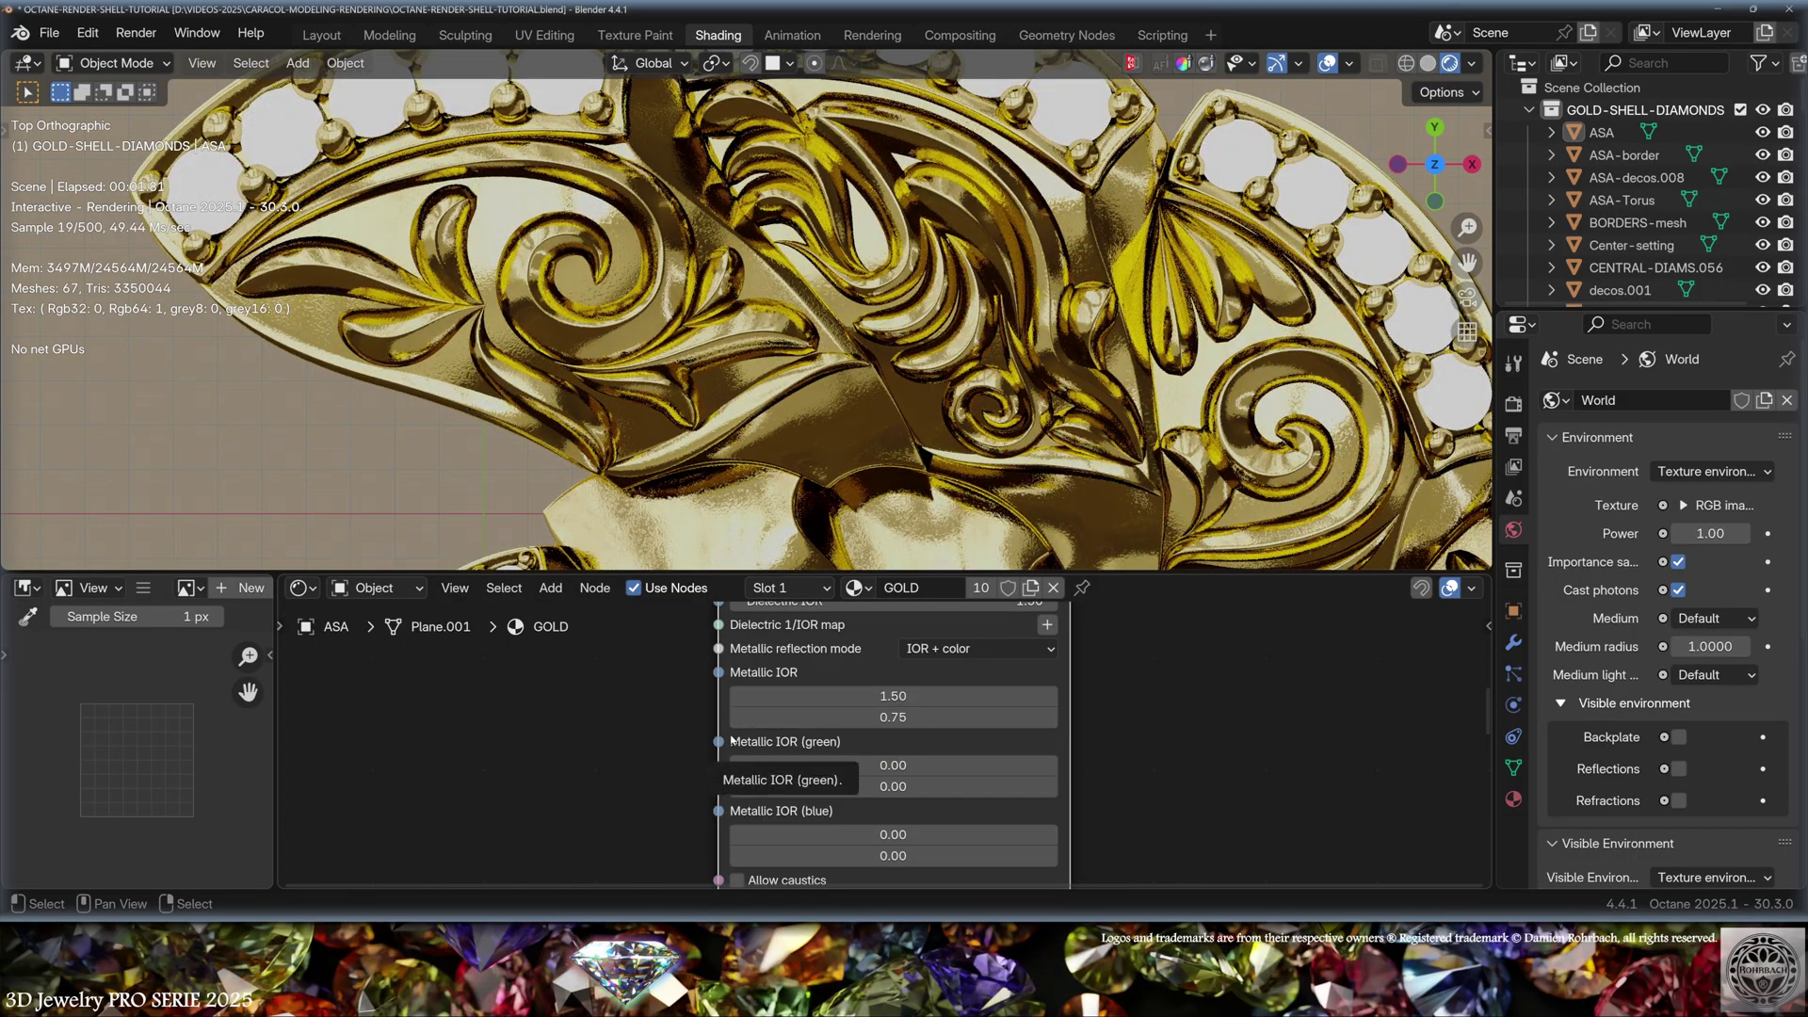
{"action": "left_click", "coordinate": [753, 718]}
{"action": "type", "text": ".62"}
{"action": "key", "text": "Return"}
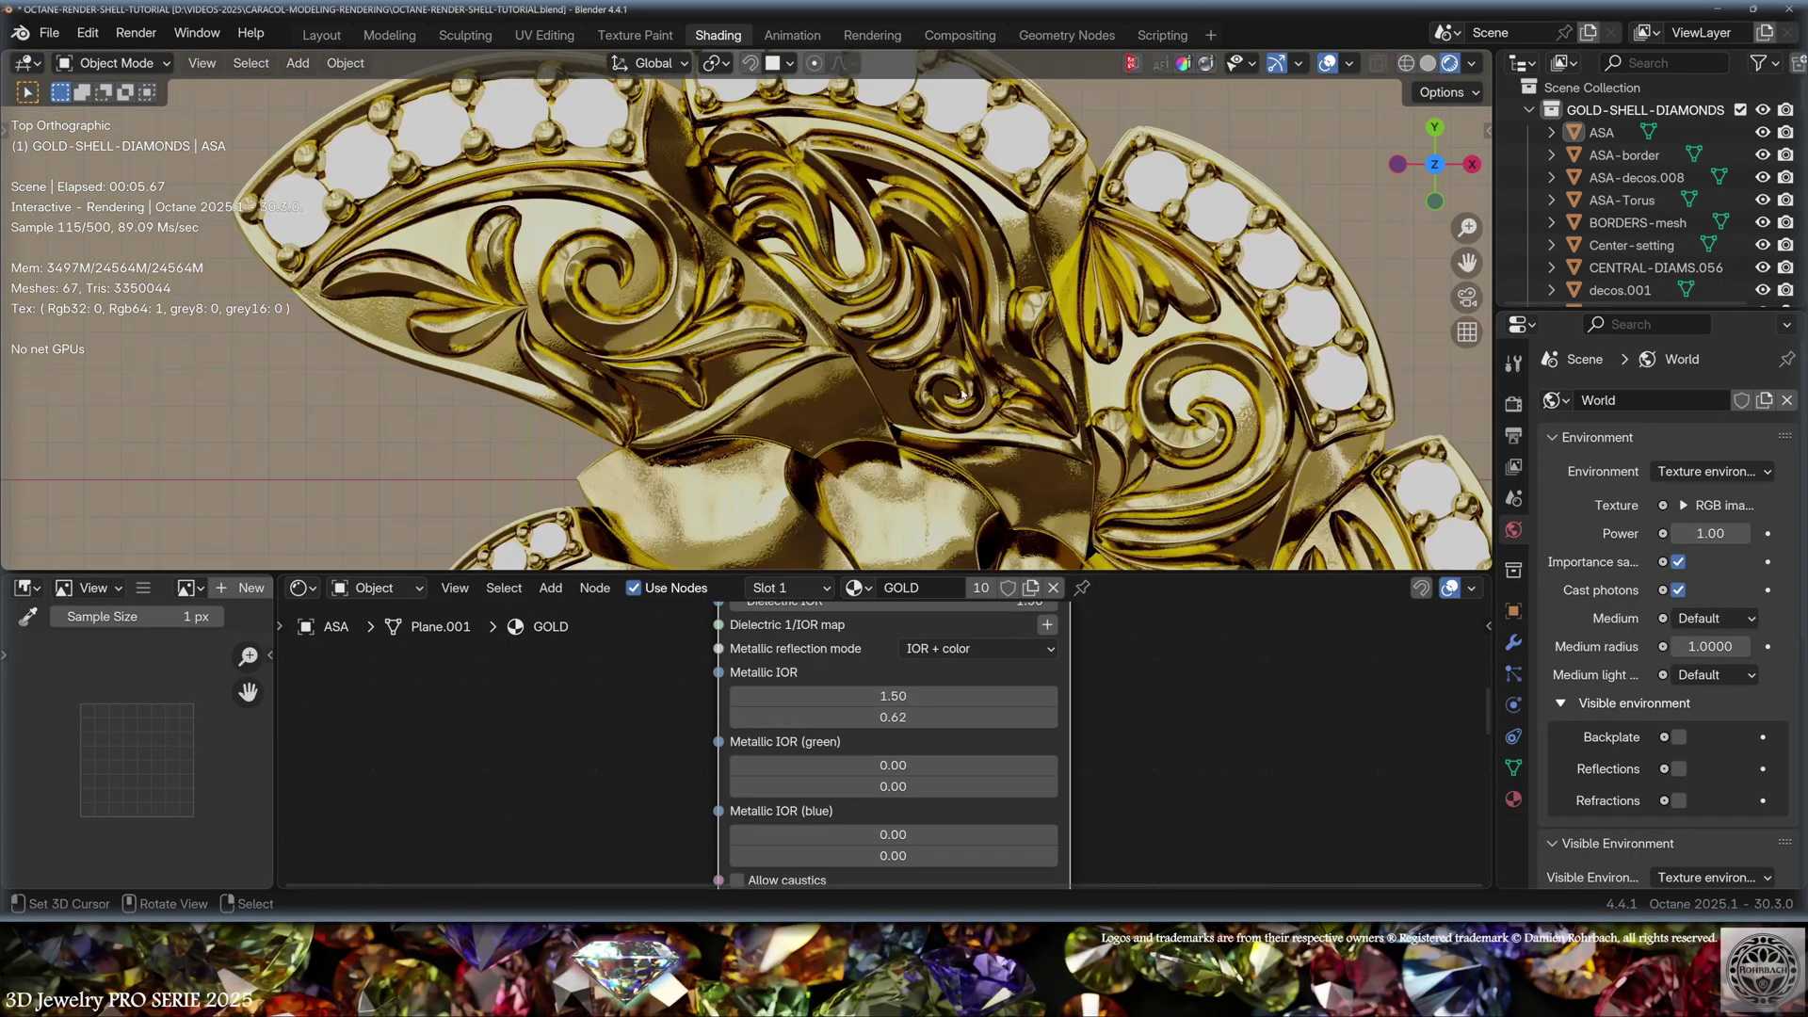
{"action": "scroll", "coordinate": [962, 394], "scroll_direction": "down", "scroll_amount": 2}
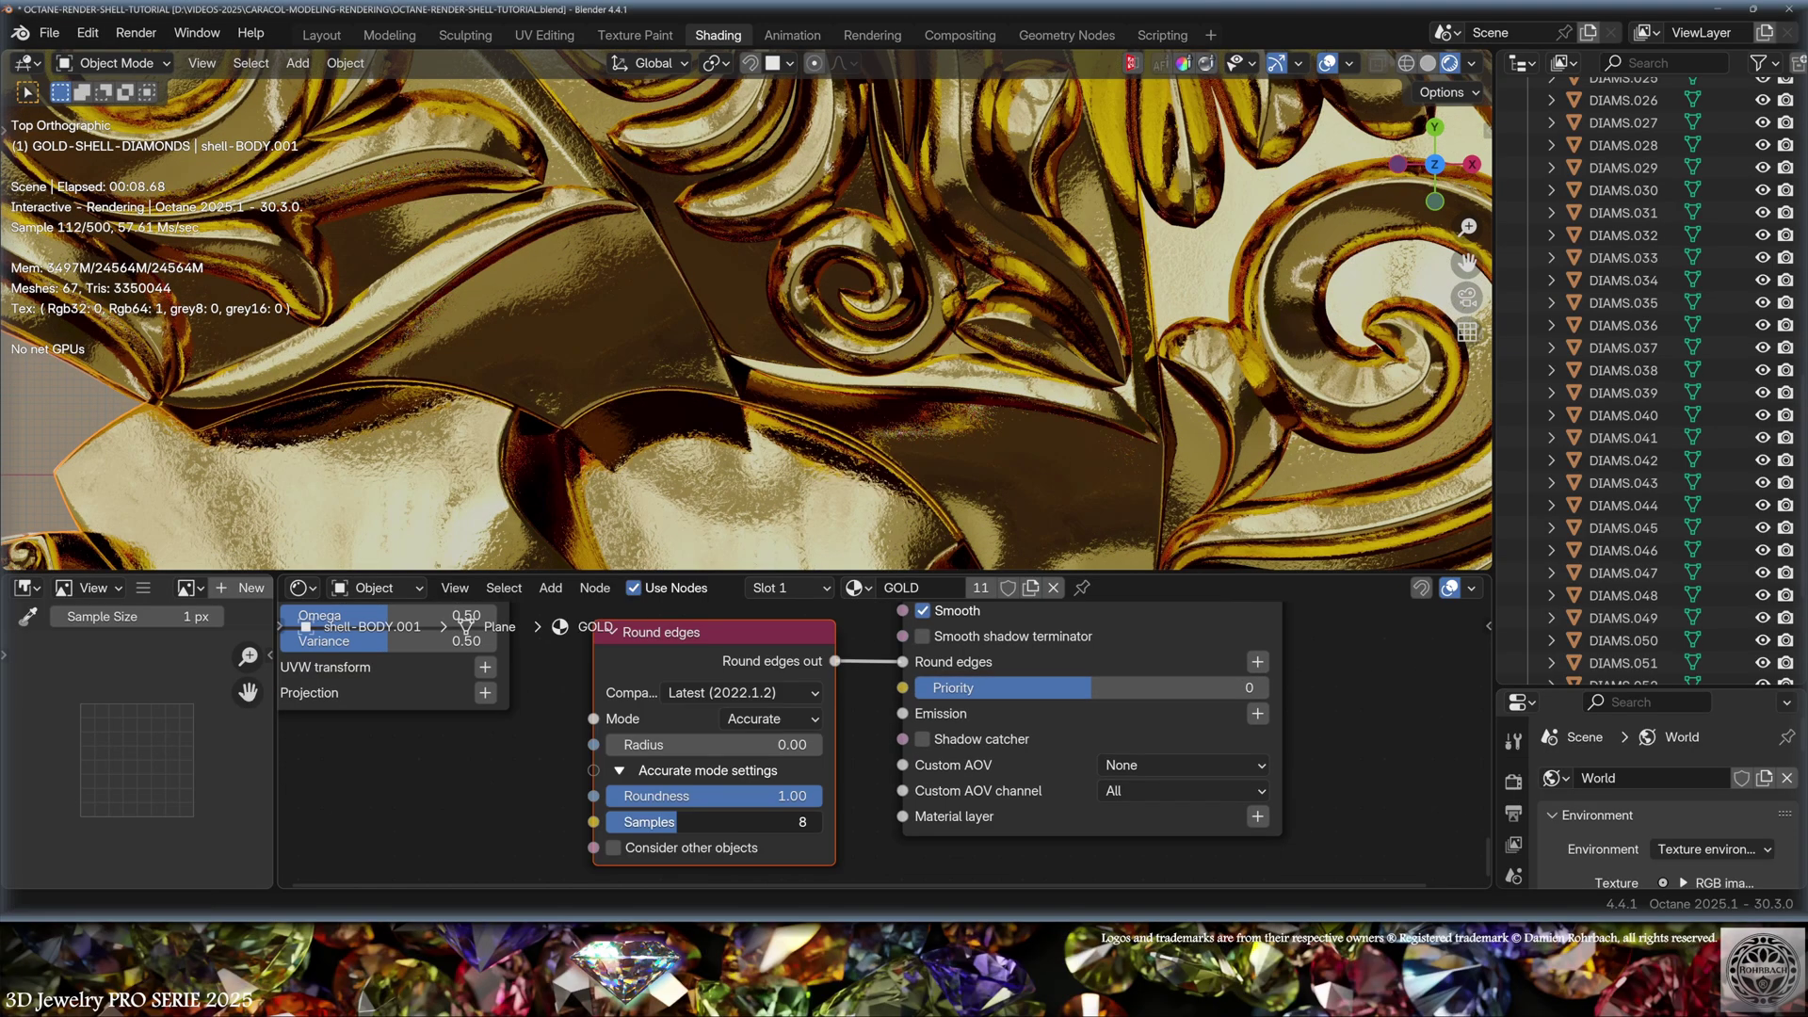
Set the GOLD material's Round edges node to 14 samples and a radius of 0.15.
{"action": "left_click_drag", "start_coordinate": [716, 822], "coordinate": [754, 822]}
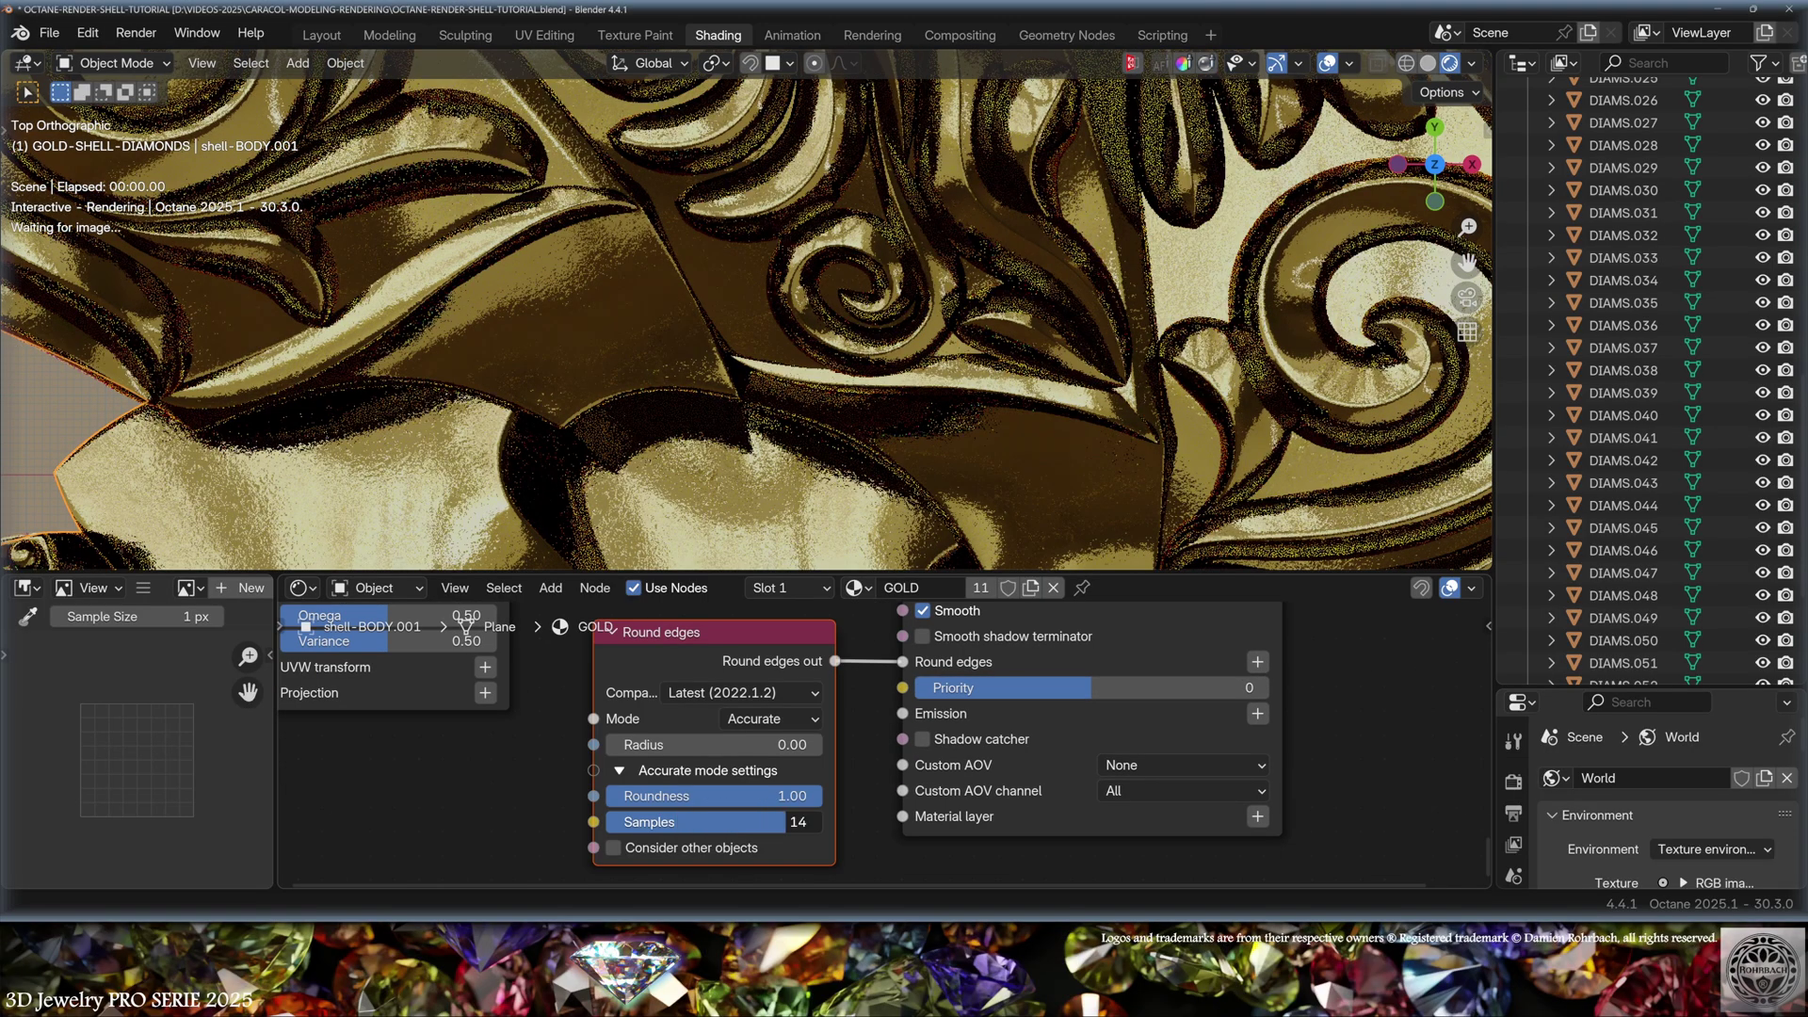
{"action": "double_click", "coordinate": [713, 745]}
{"action": "type", "text": ".15"}
{"action": "key", "text": "Return"}
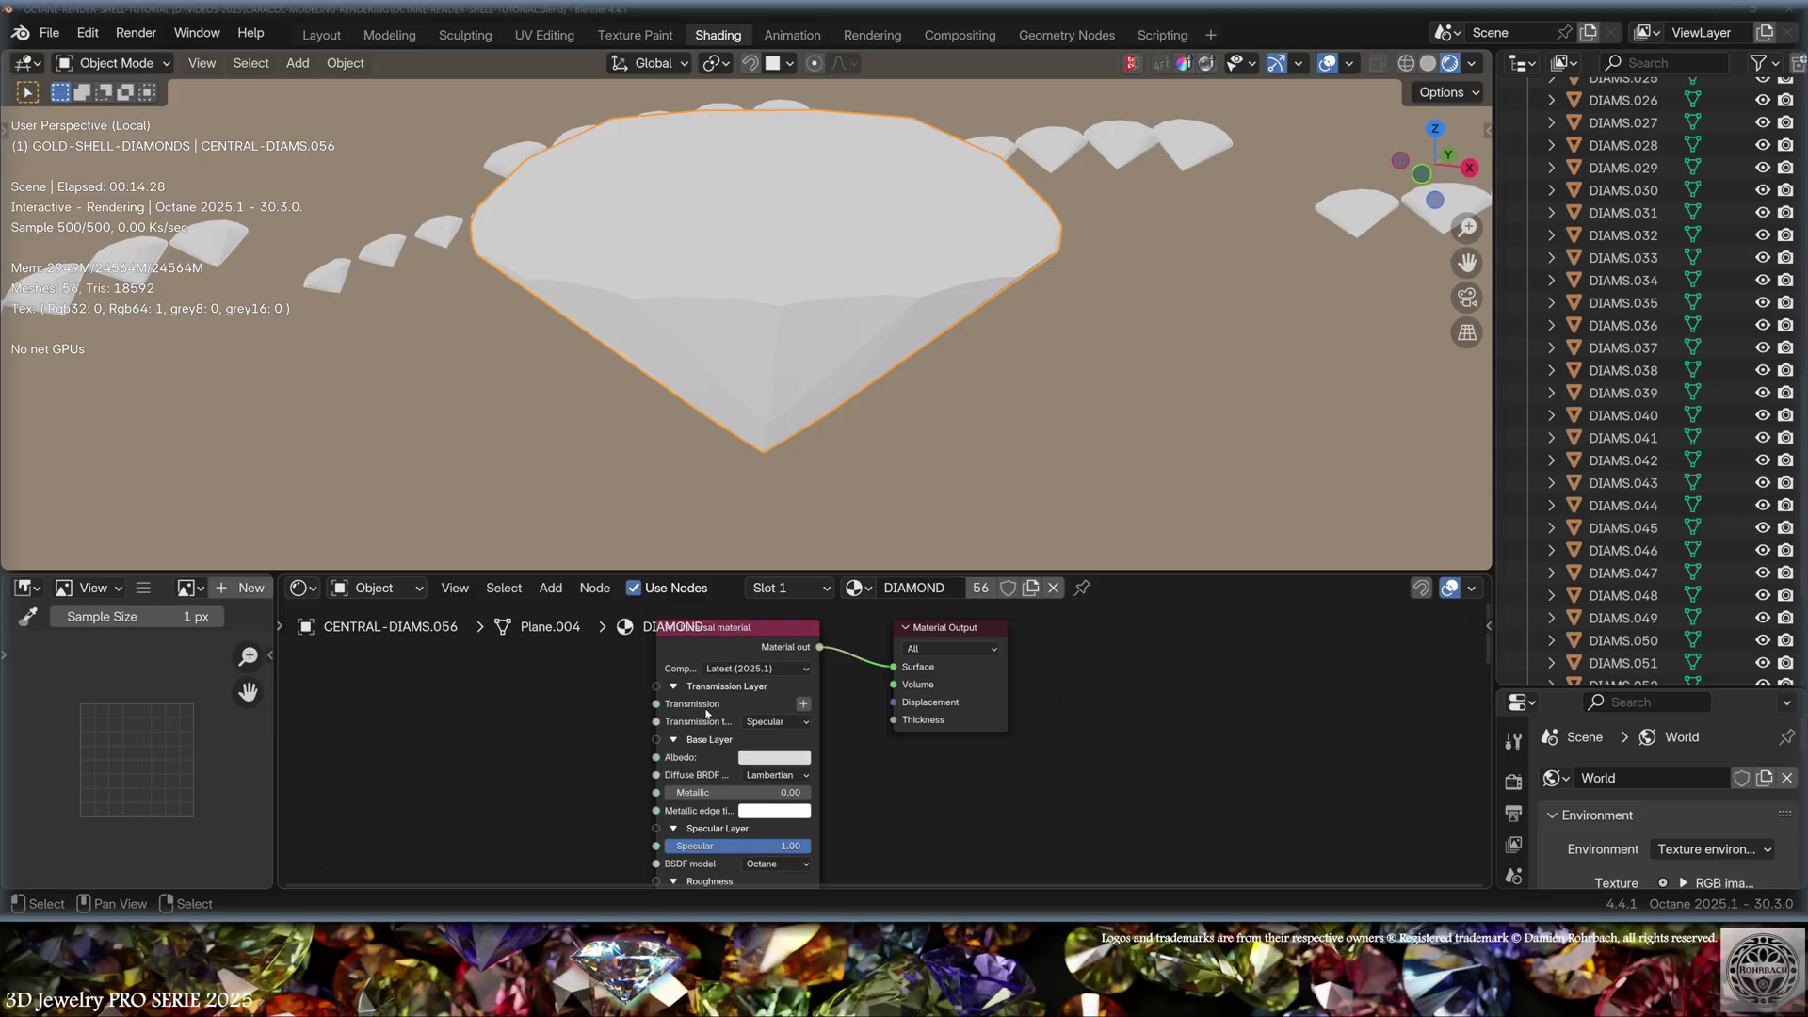
Add a Grayscale color node to the DIAMOND material's Transmission input and set its value to 1.
{"action": "left_click", "coordinate": [802, 705]}
{"action": "left_click", "coordinate": [723, 669]}
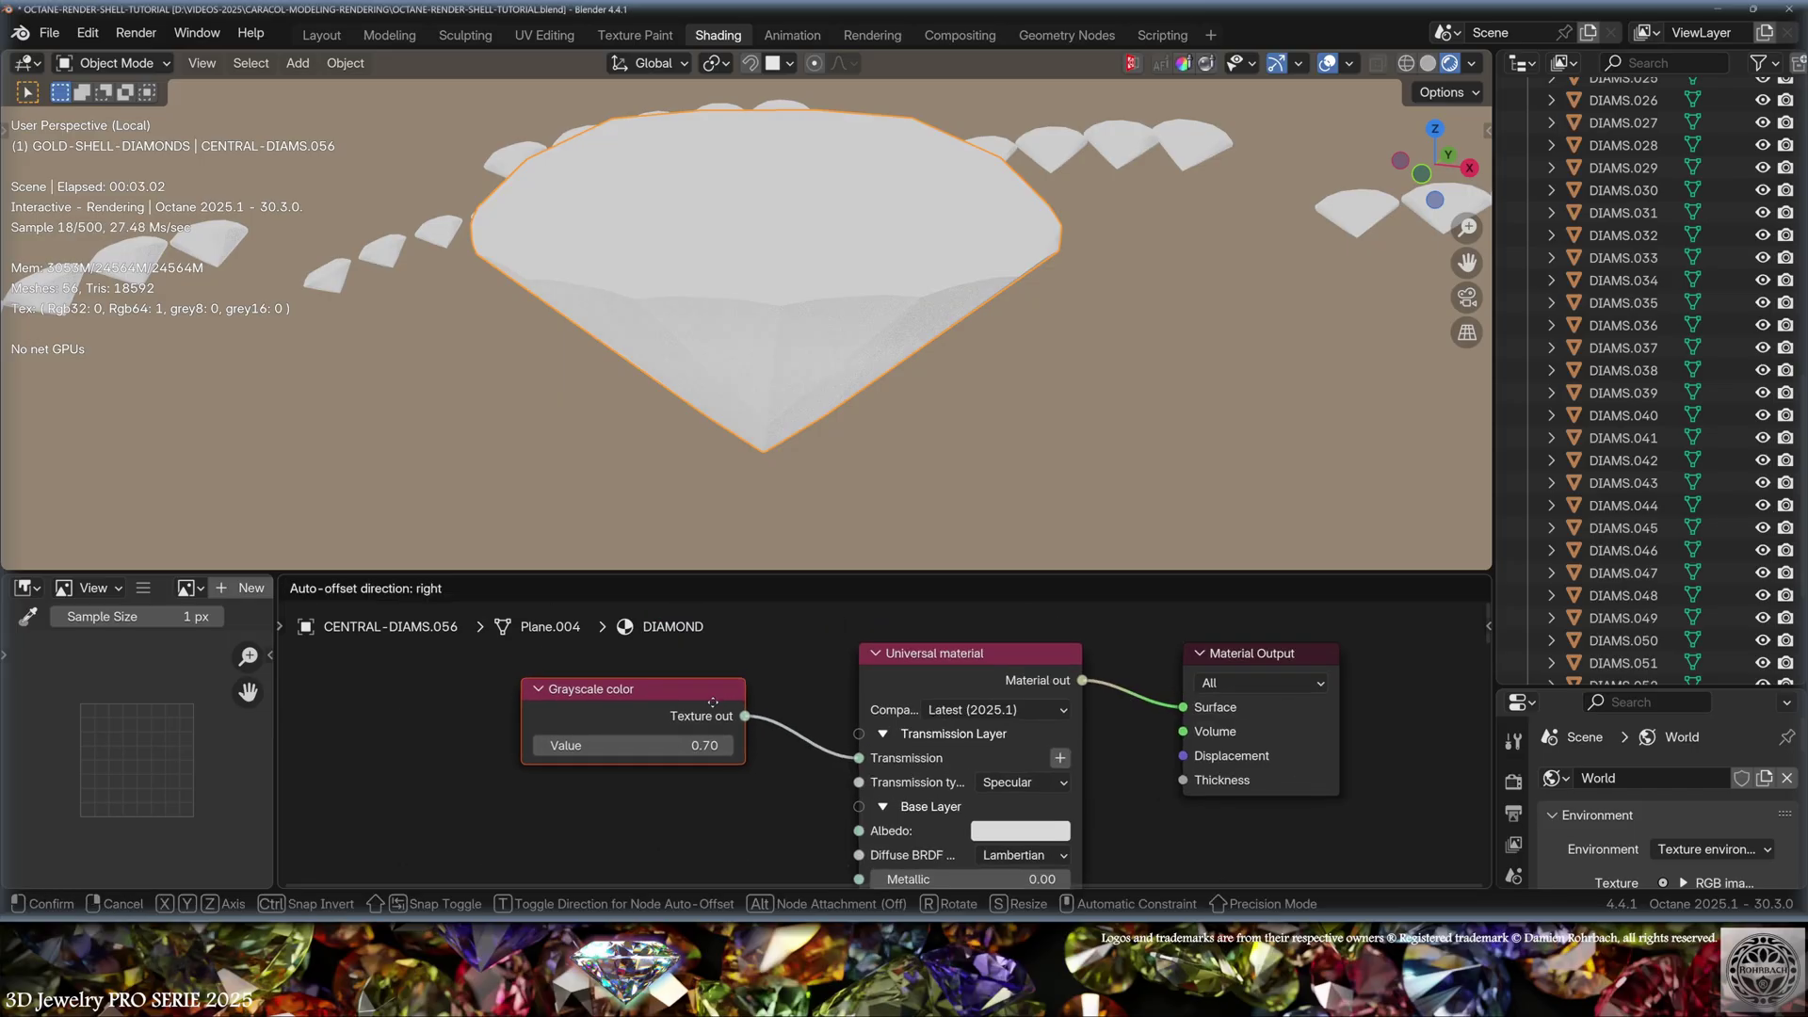
{"action": "left_click", "coordinate": [708, 739]}
{"action": "left_click_drag", "start_coordinate": [629, 759], "coordinate": [725, 759]}
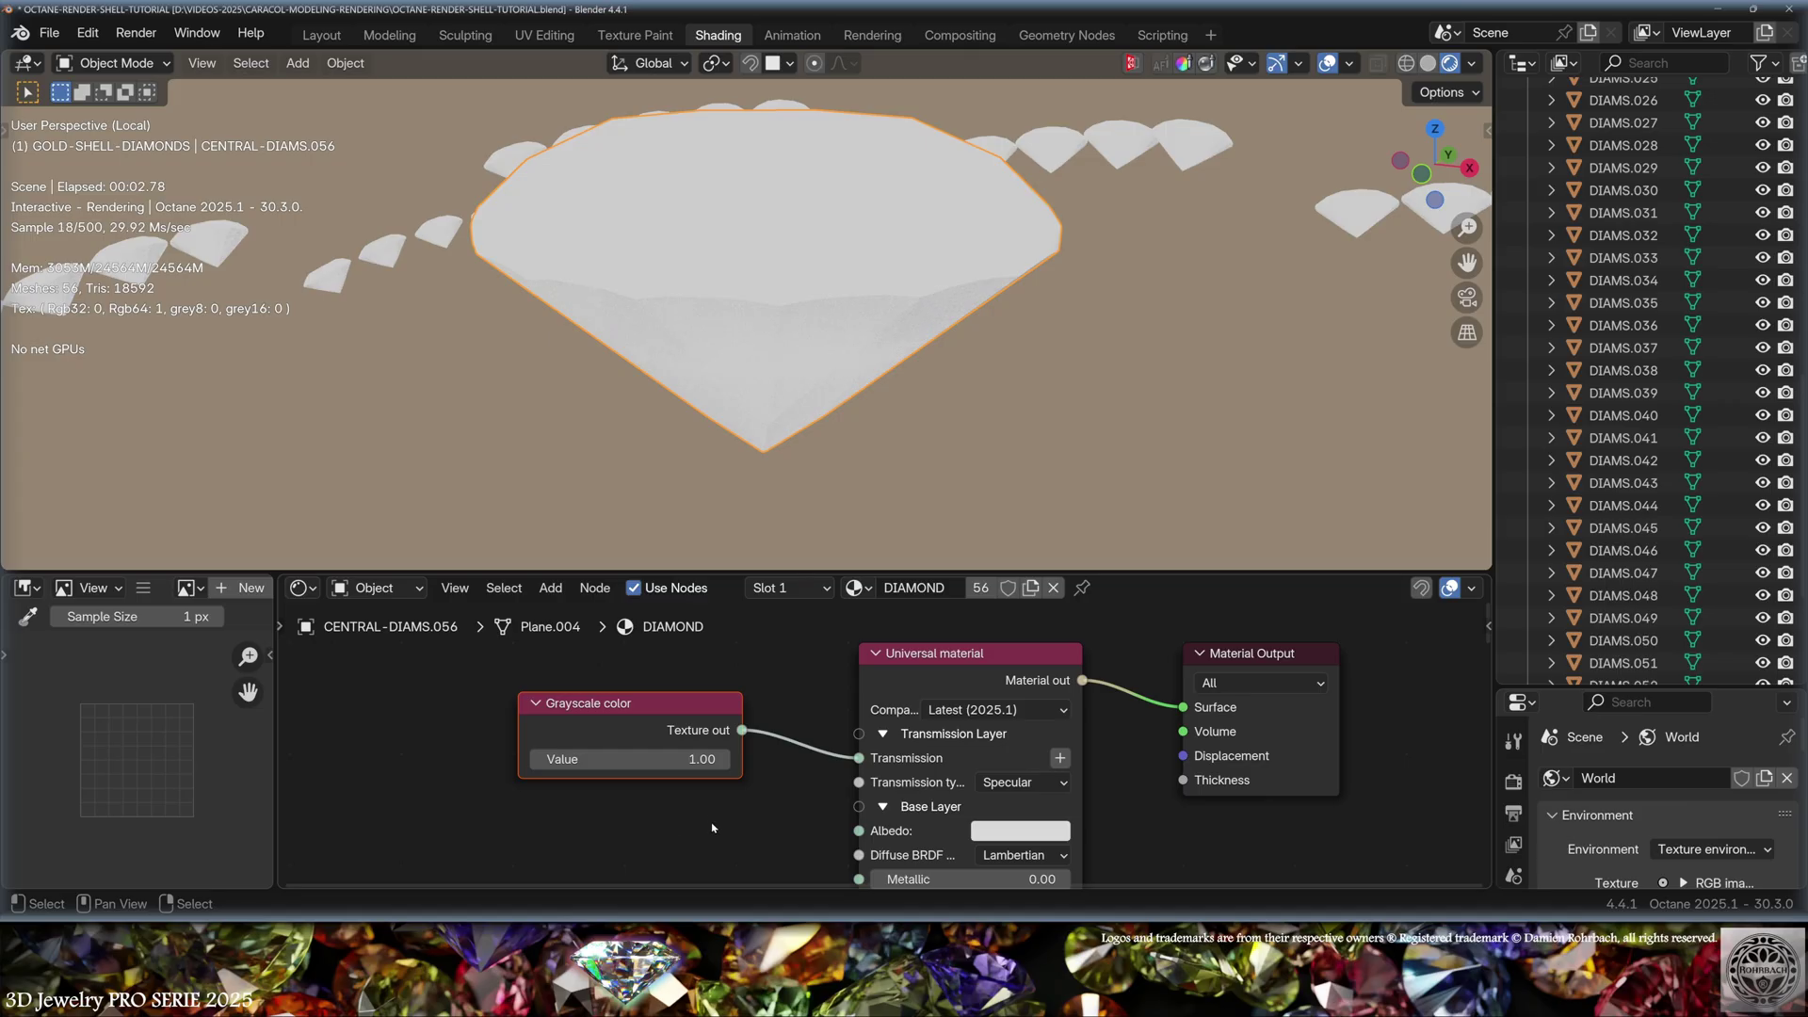
Set the DIAMOND material's albedo colour to black.
{"action": "middle_click_drag", "start_coordinate": [798, 817], "coordinate": [646, 795]}
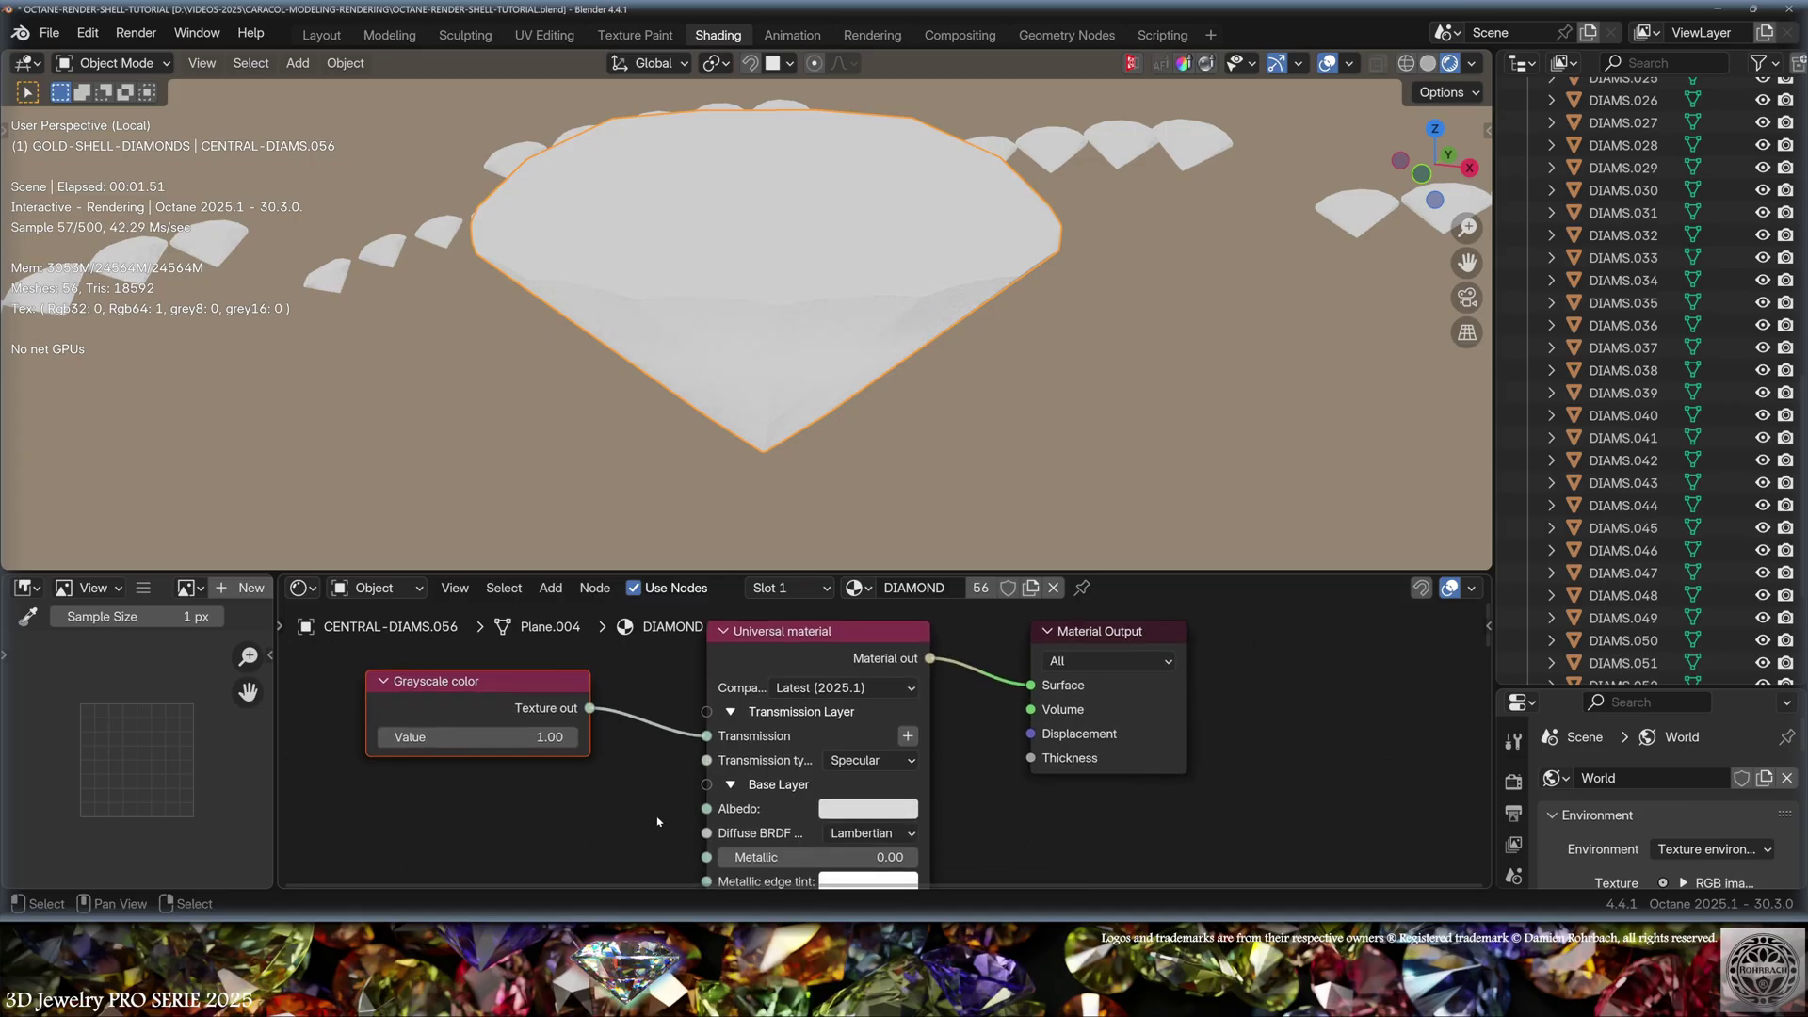
{"action": "left_click", "coordinate": [859, 810]}
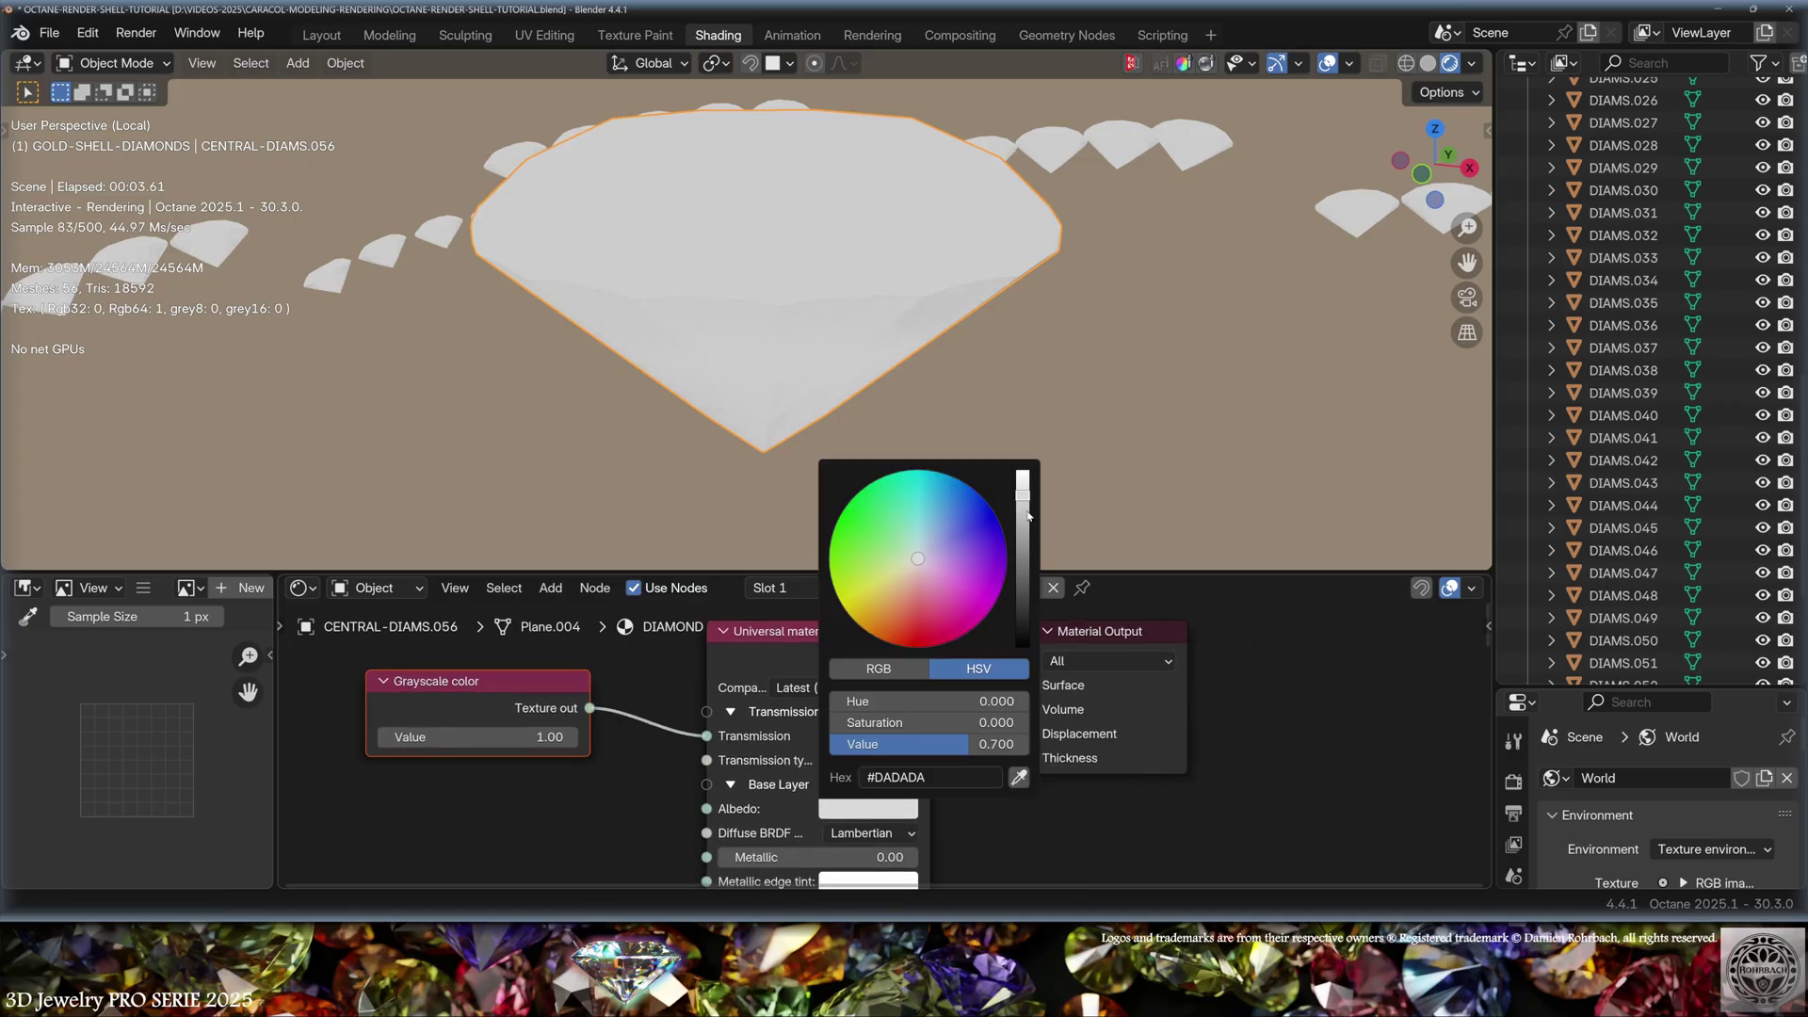
{"action": "left_click_drag", "start_coordinate": [1021, 627], "coordinate": [1022, 646]}
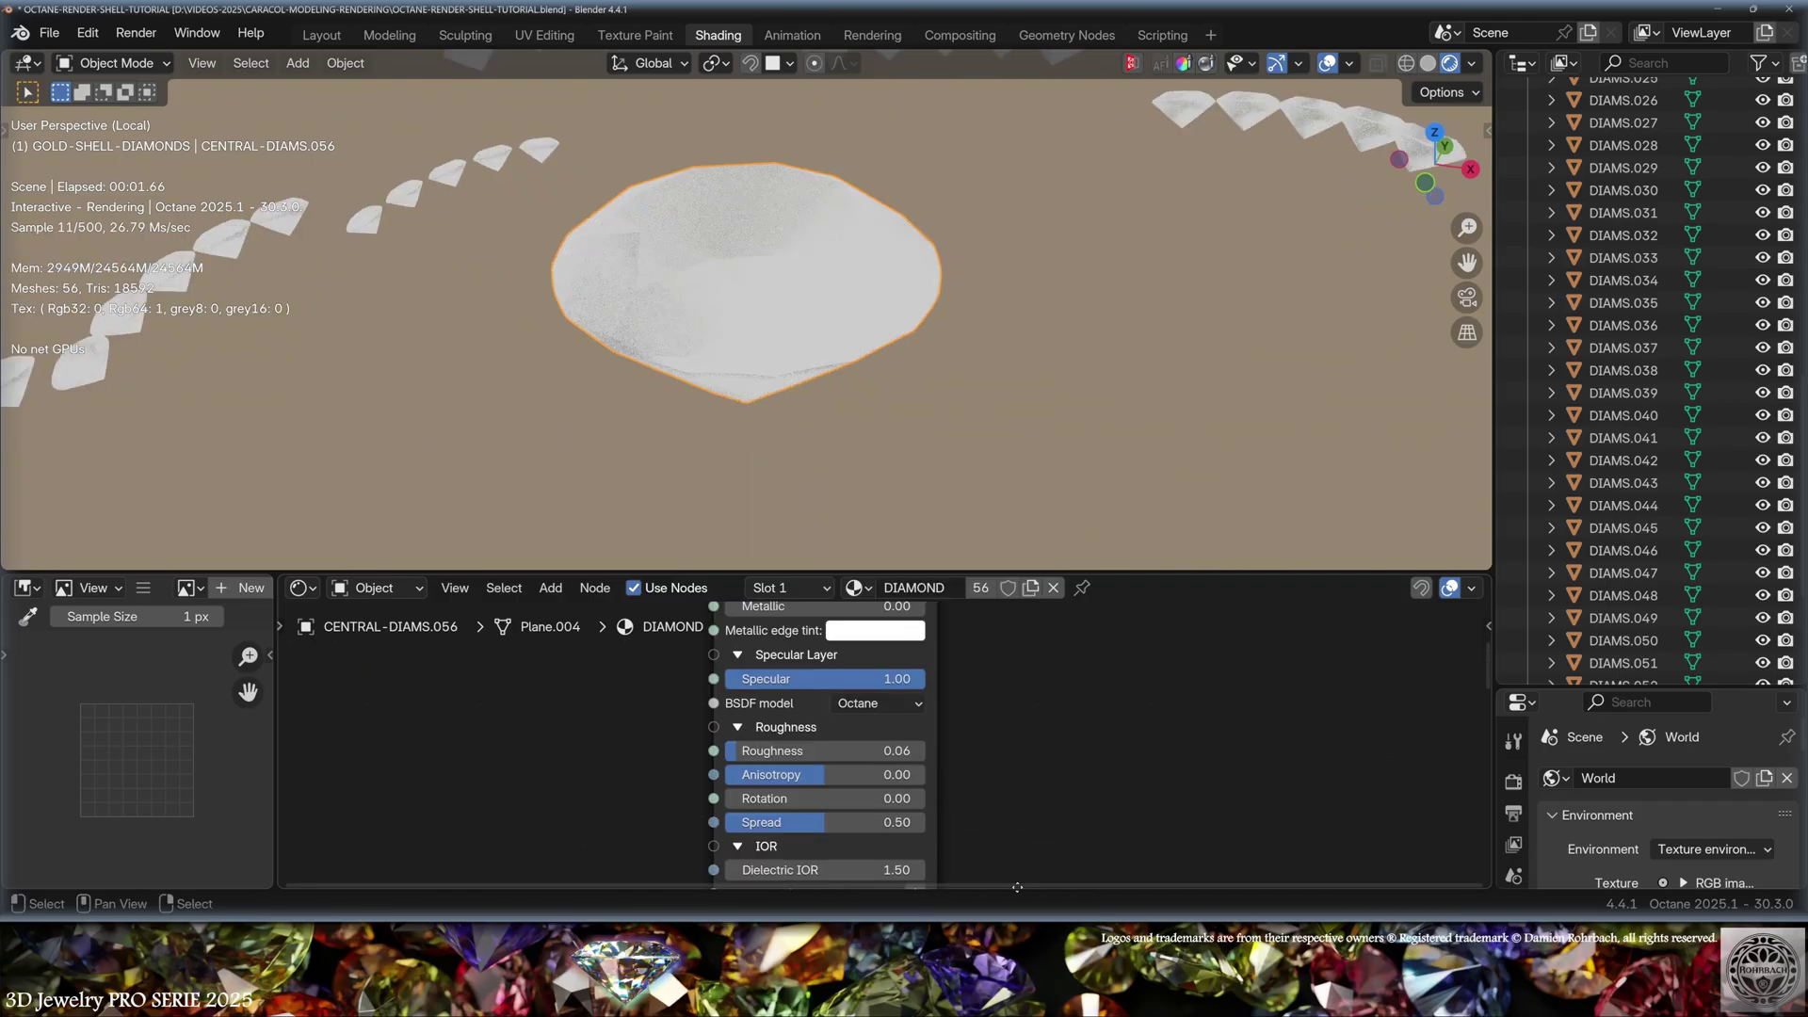
Set the DIAMOND material's roughness to 0 and its dielectric IOR to 2.418.
{"action": "scroll", "coordinate": [1019, 838], "scroll_direction": "down", "scroll_amount": 4, "text": "shift"}
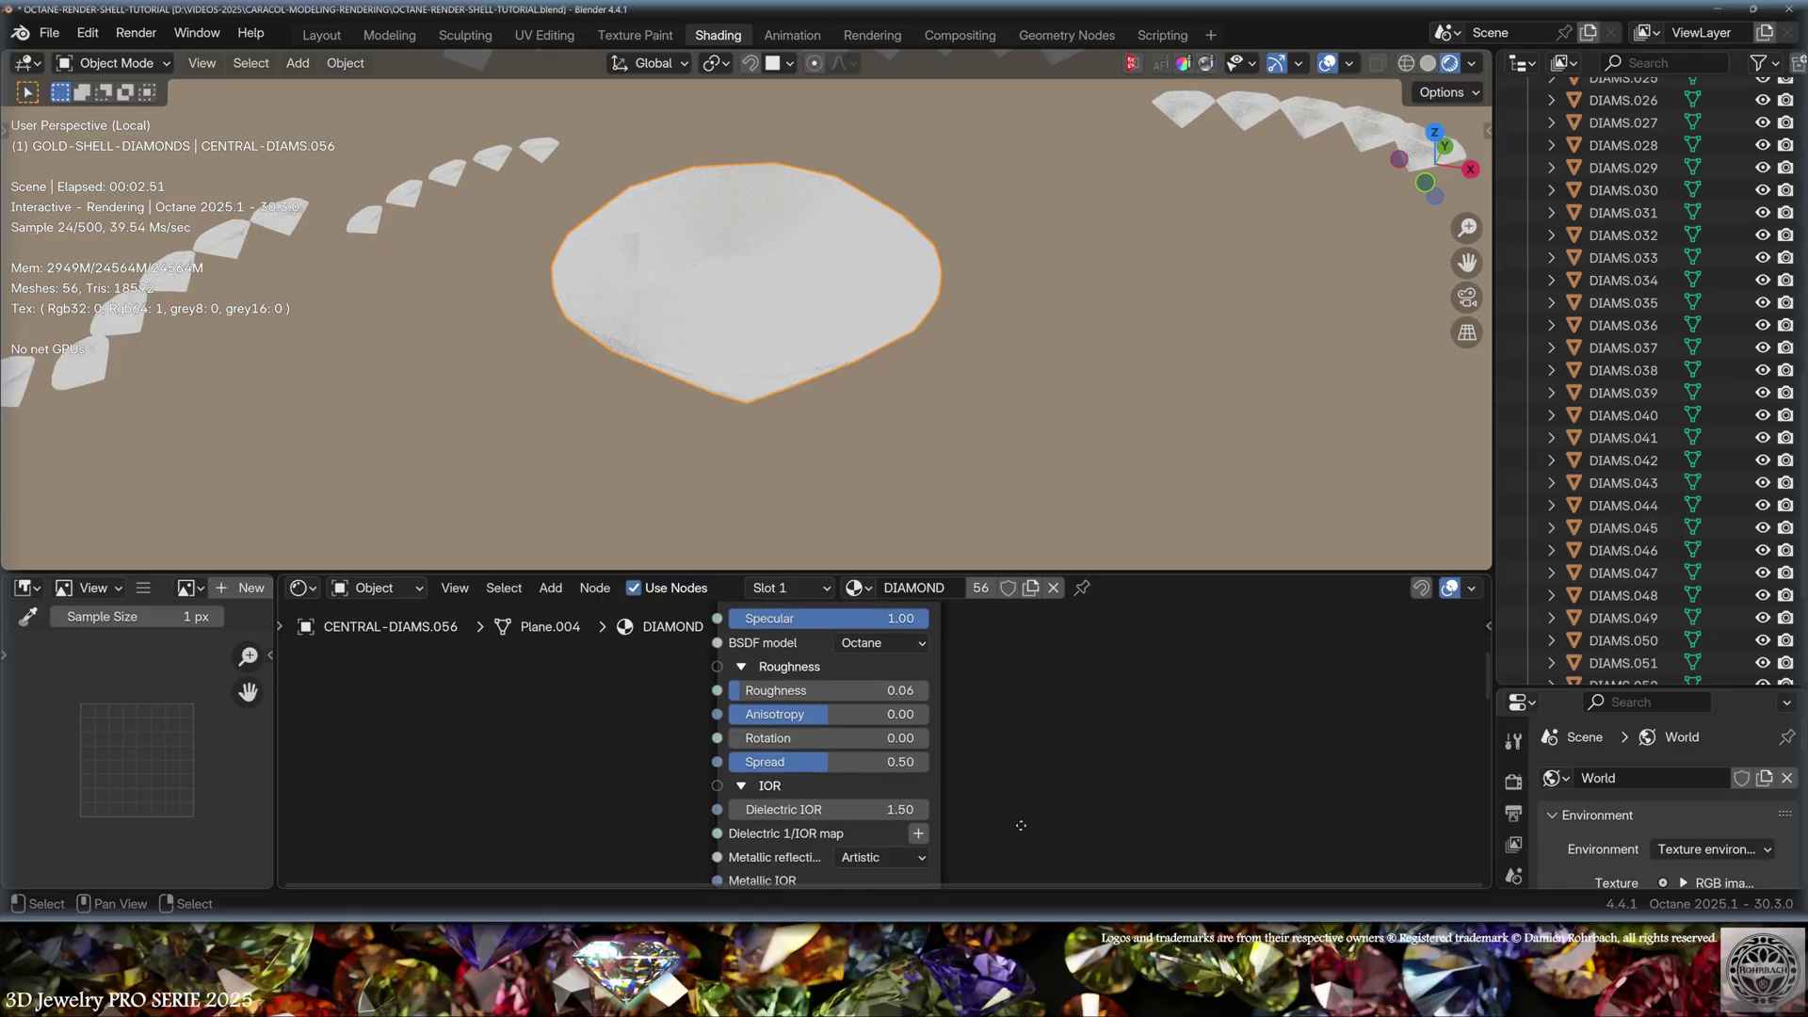
{"action": "left_click_drag", "start_coordinate": [876, 680], "coordinate": [810, 680]}
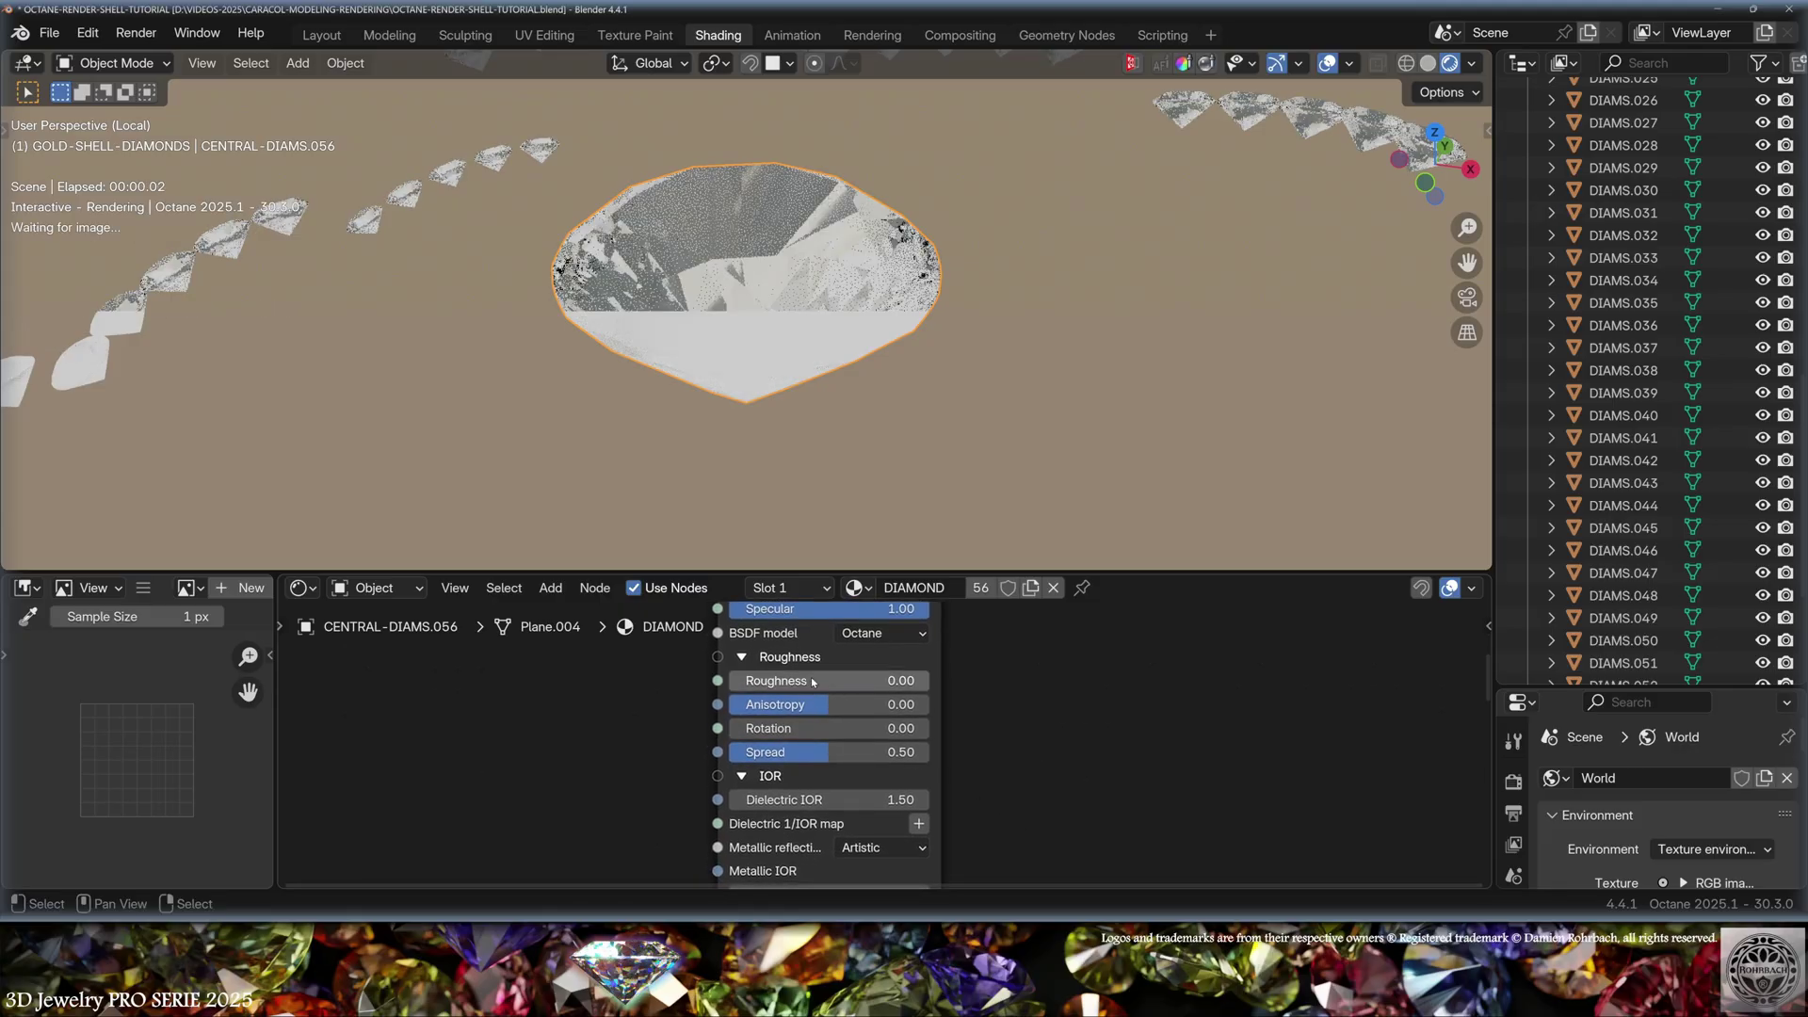
{"action": "scroll", "coordinate": [1022, 782], "scroll_direction": "down", "scroll_amount": 3, "text": "shift"}
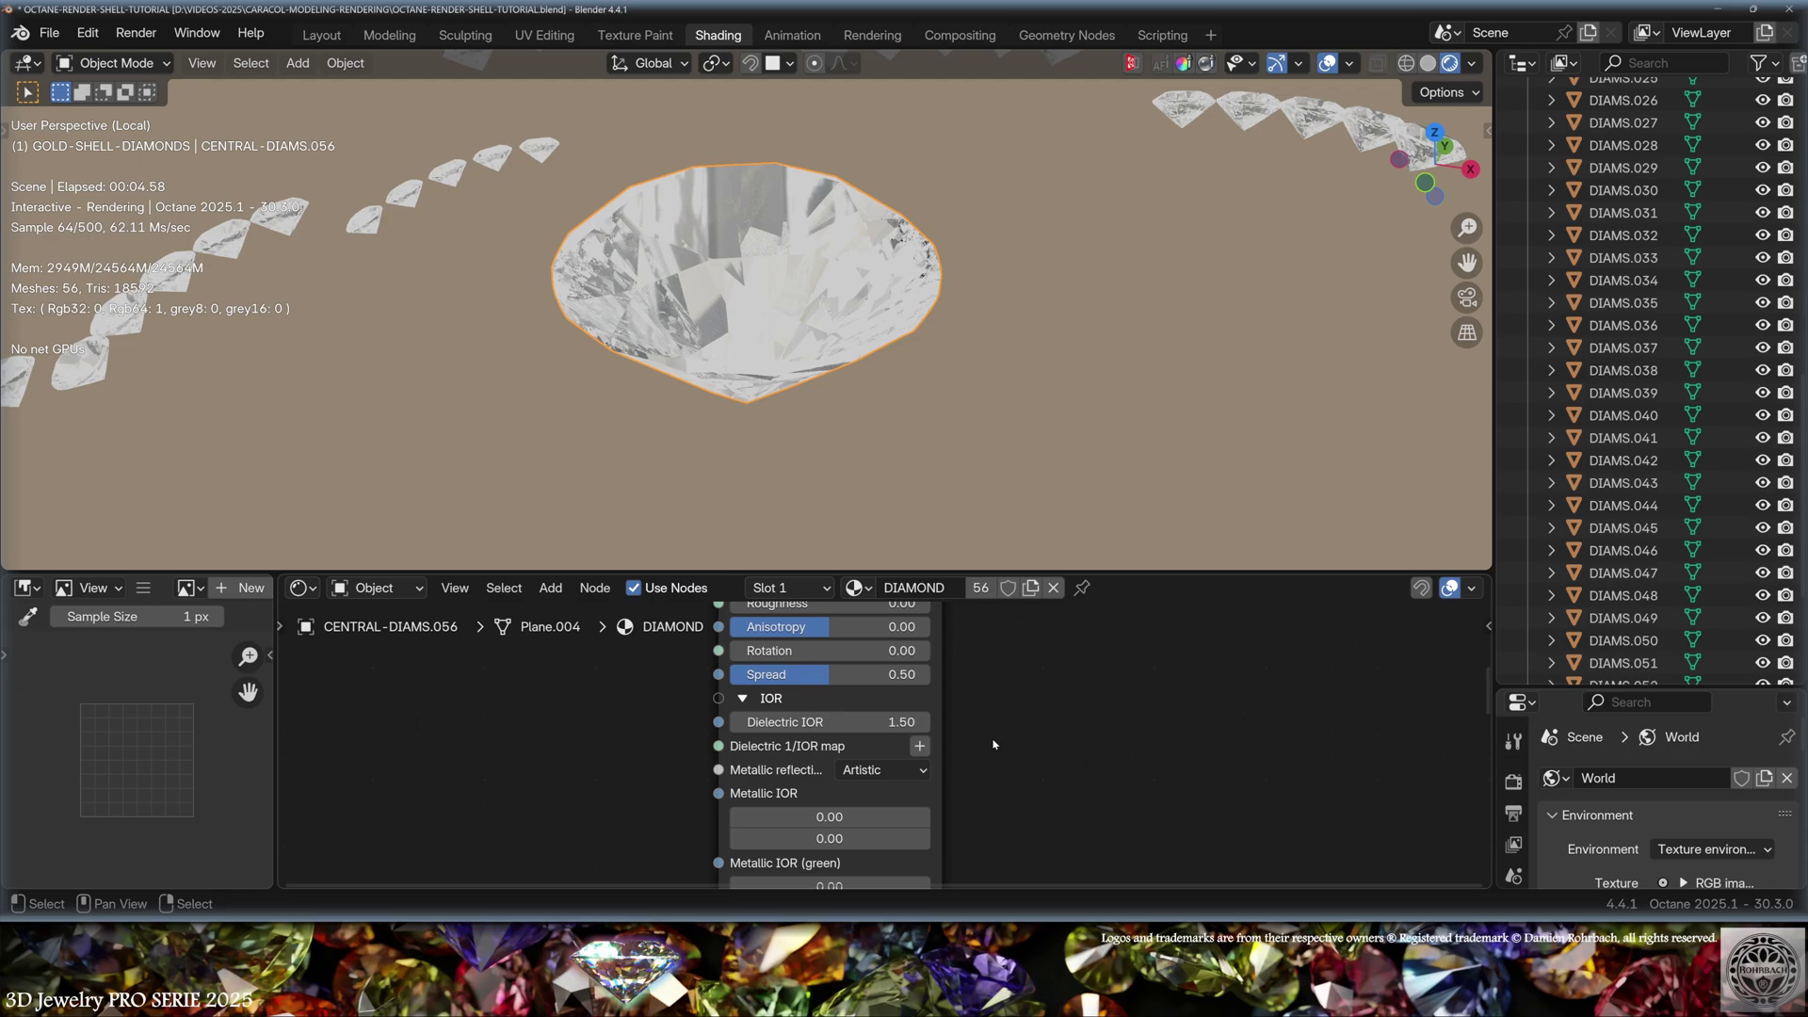
{"action": "left_click", "coordinate": [846, 722]}
{"action": "type", "text": "2.418"}
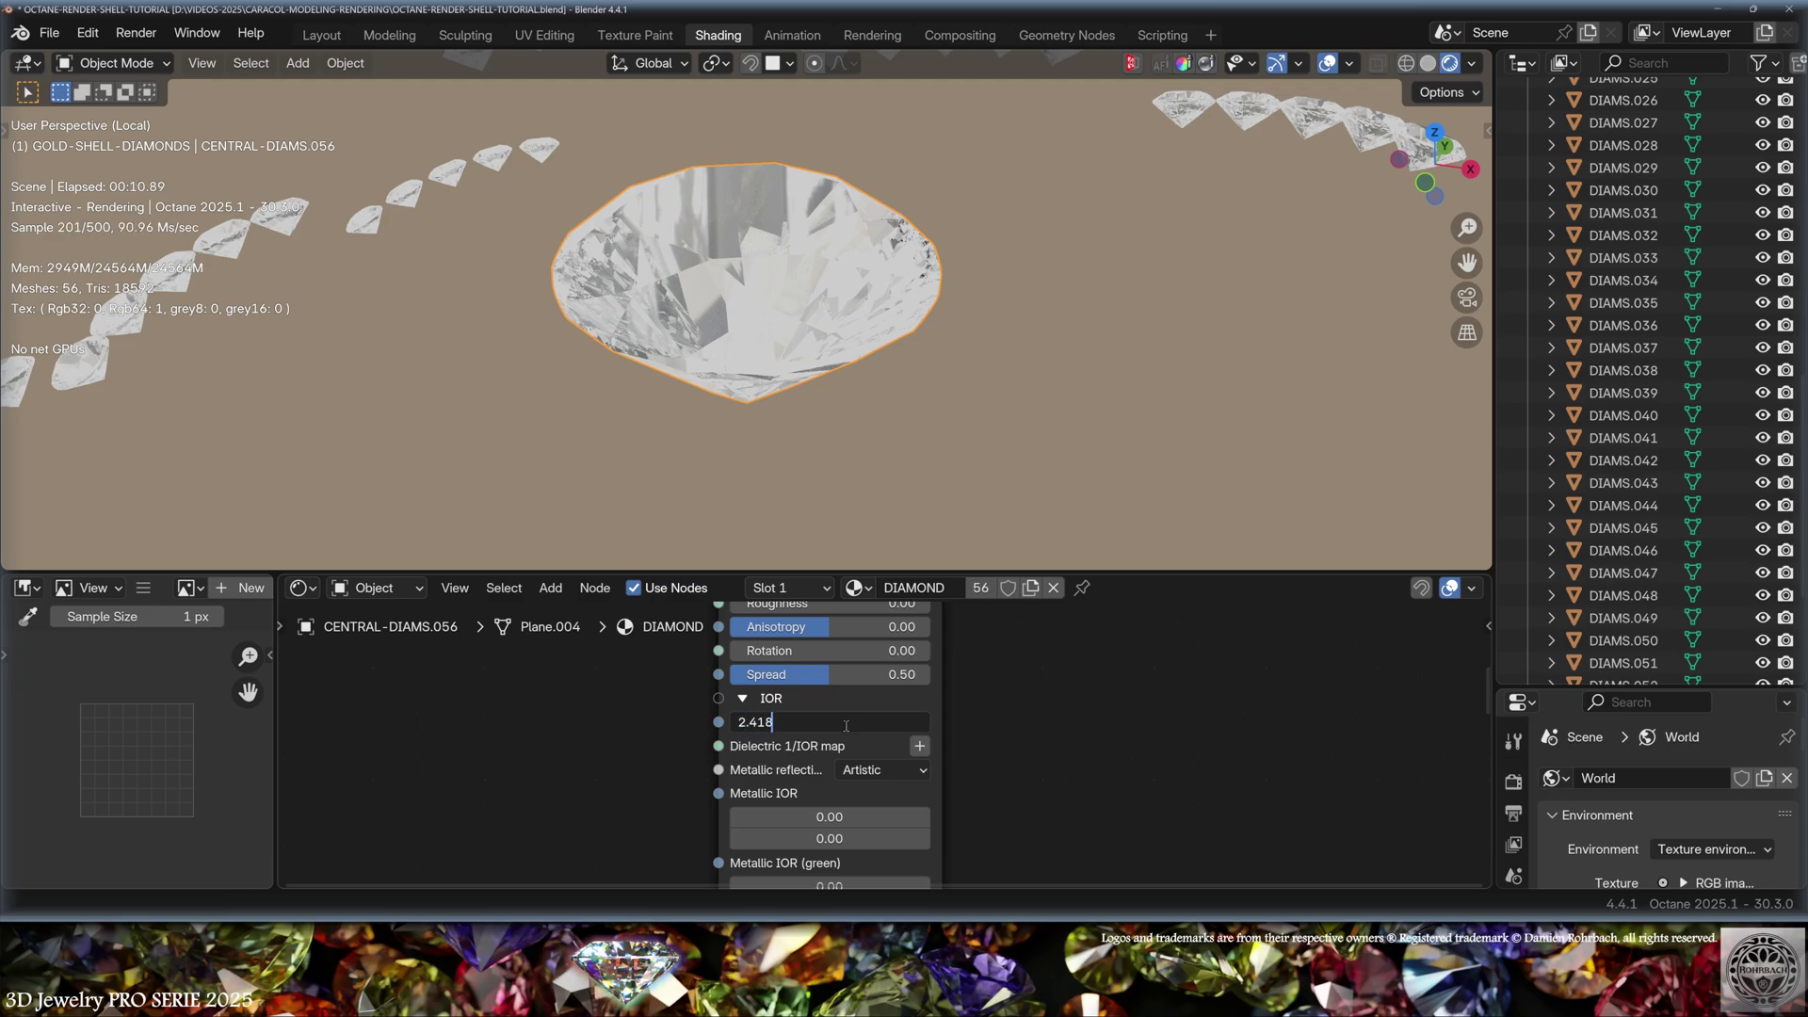
{"action": "key", "text": "Return"}
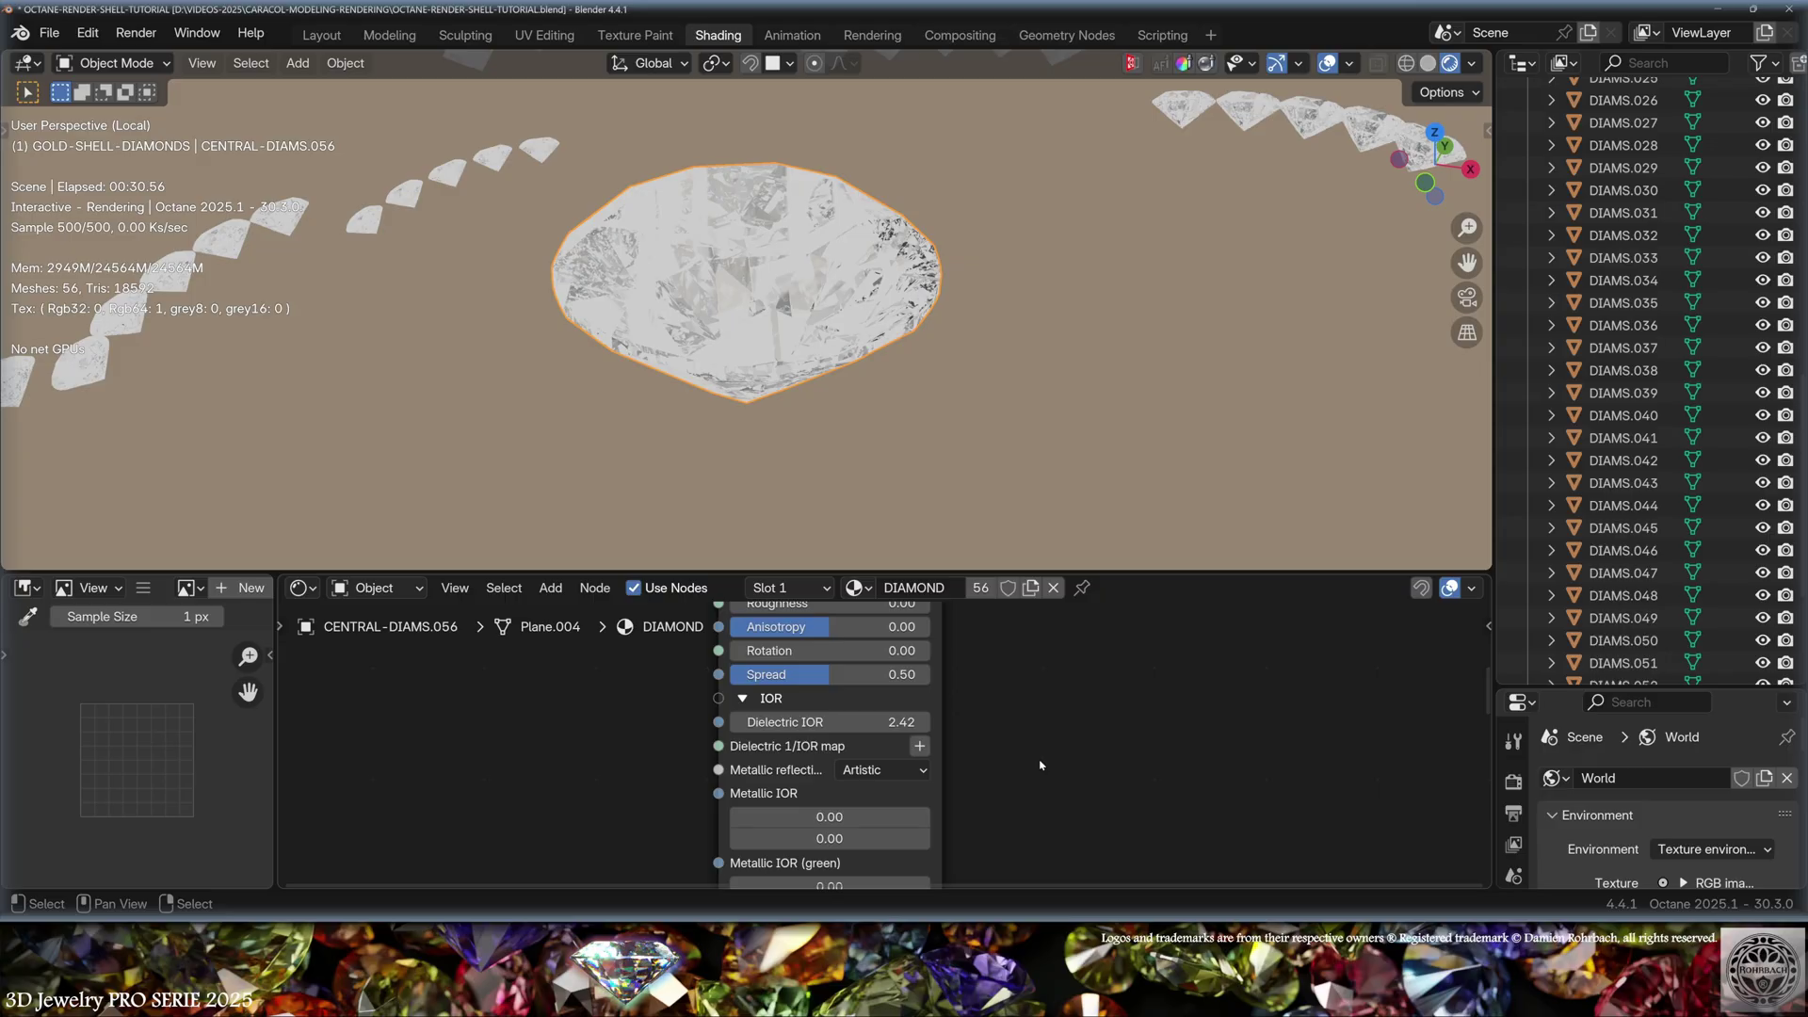
Give the DIAMOND material a dispersion coefficient of 55.3 with the Abbe number dispersion mode.
{"action": "middle_click_drag", "start_coordinate": [1041, 765], "coordinate": [1088, 706]}
{"action": "scroll", "coordinate": [1088, 705], "scroll_direction": "down", "scroll_amount": 5, "text": "shift"}
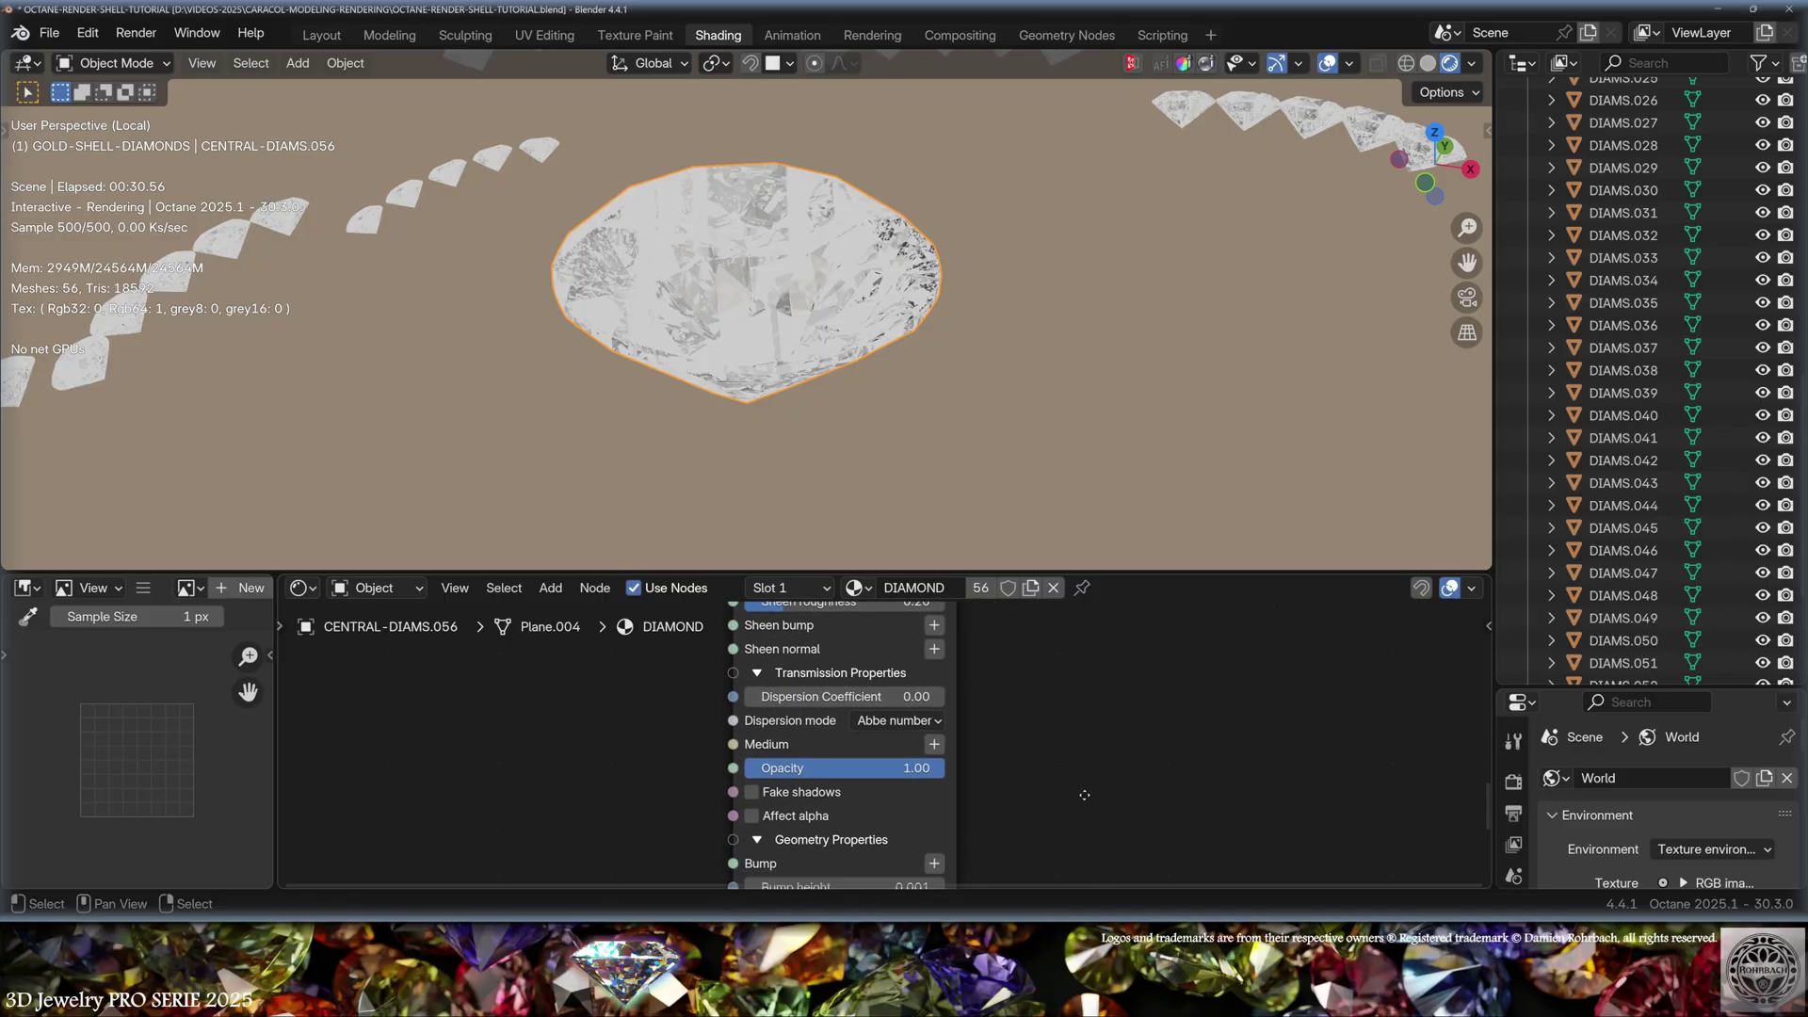
{"action": "mouse_move", "coordinate": [1098, 827]}
{"action": "middle_mouse_down"}
{"action": "mouse_move", "coordinate": [1092, 791]}
{"action": "mouse_move", "coordinate": [1111, 829]}
{"action": "middle_mouse_up"}
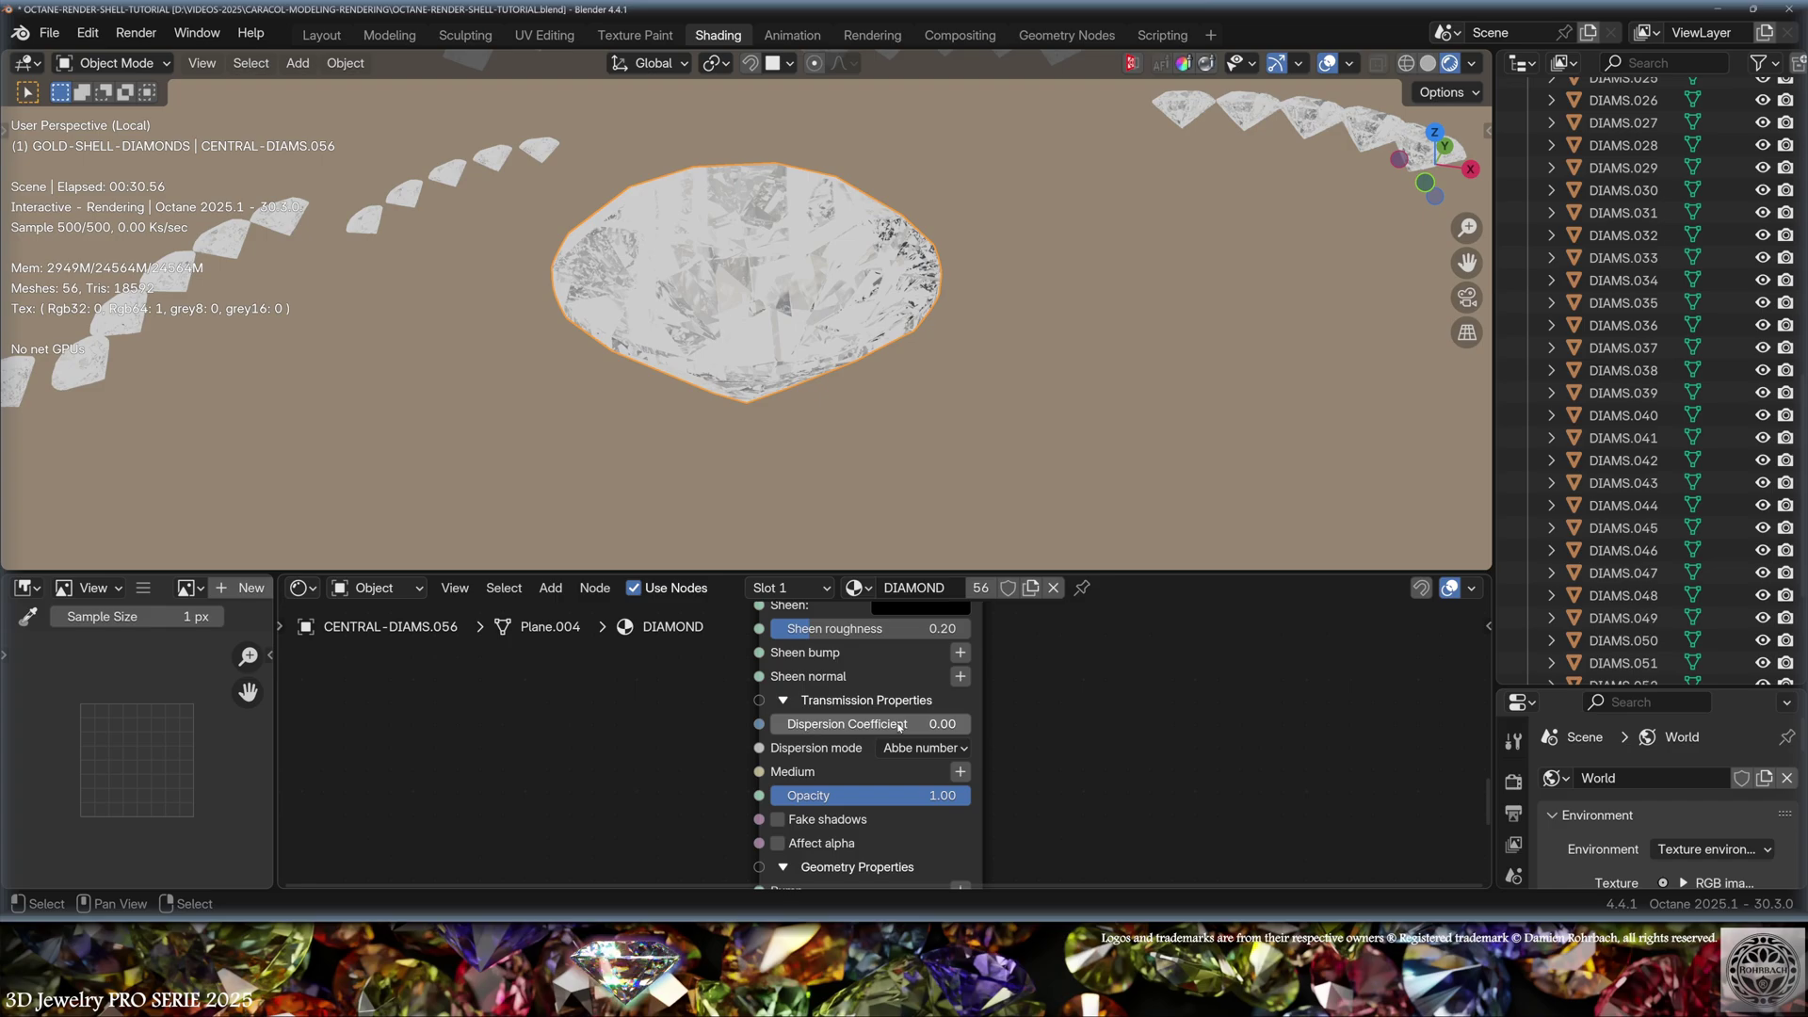
{"action": "scroll", "coordinate": [504, 803], "scroll_direction": "up", "scroll_amount": 2}
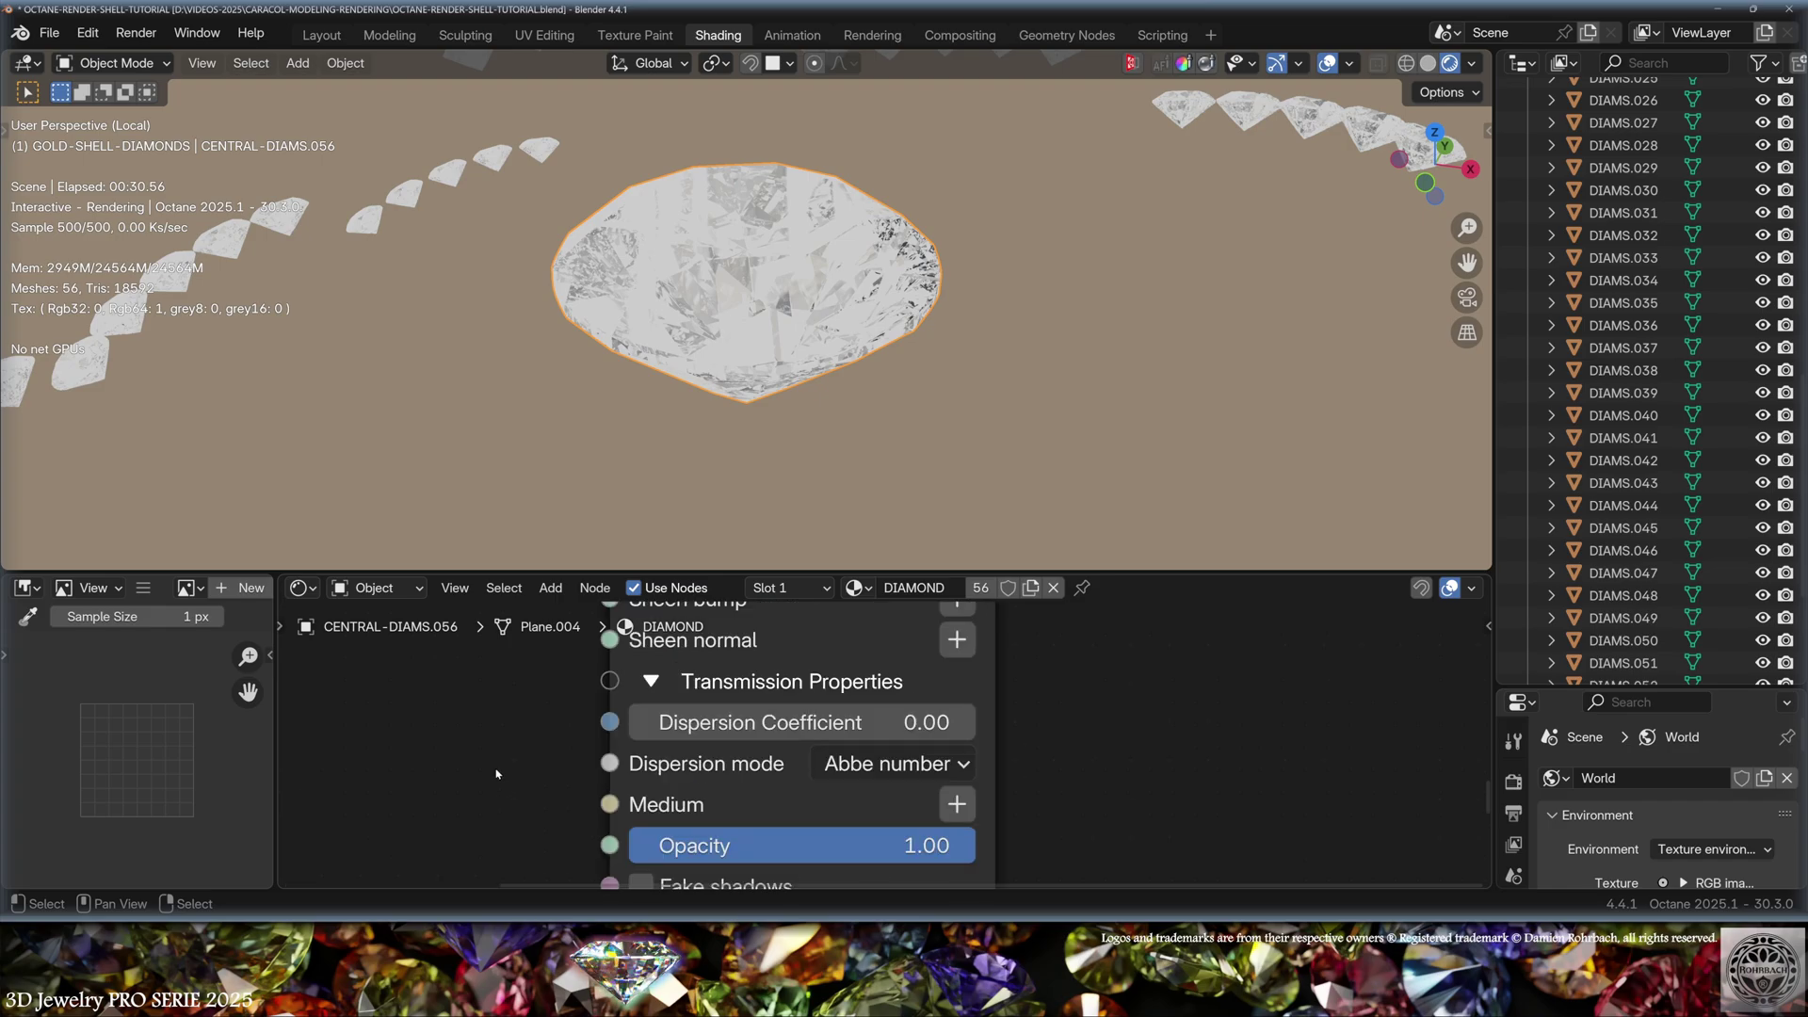
{"action": "left_click", "coordinate": [921, 766]}
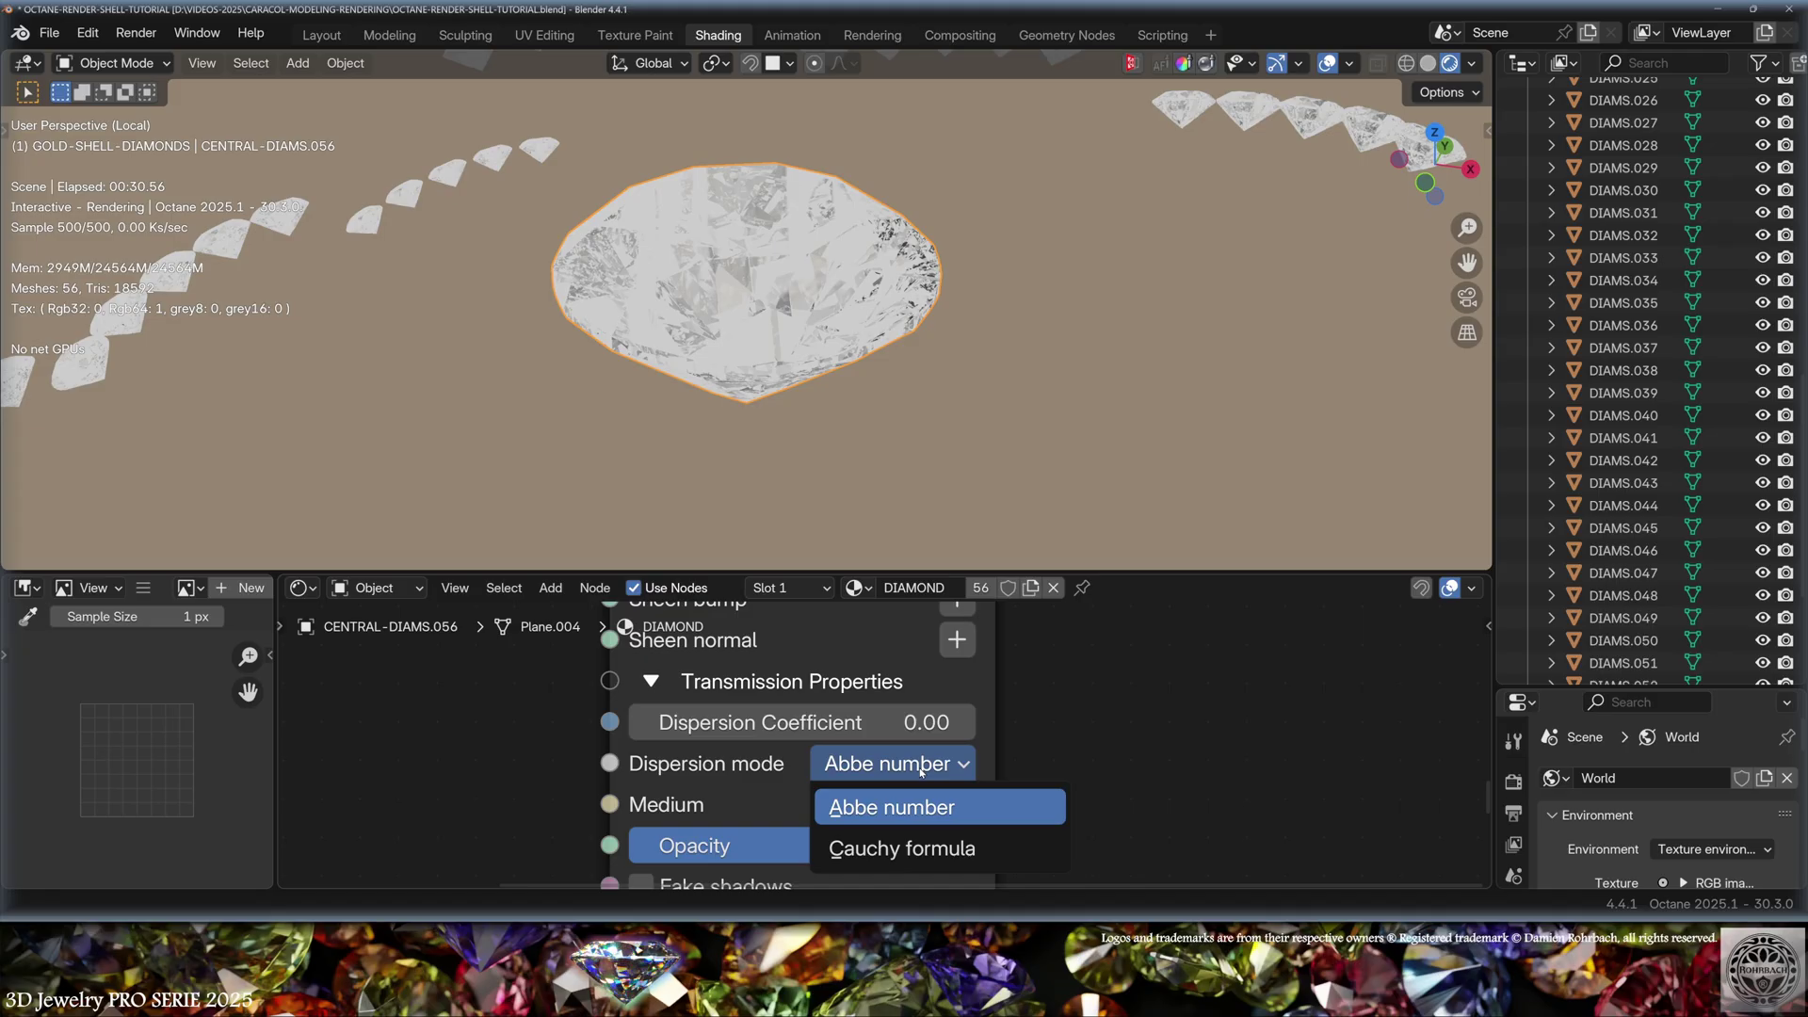
{"action": "left_click", "coordinate": [921, 808]}
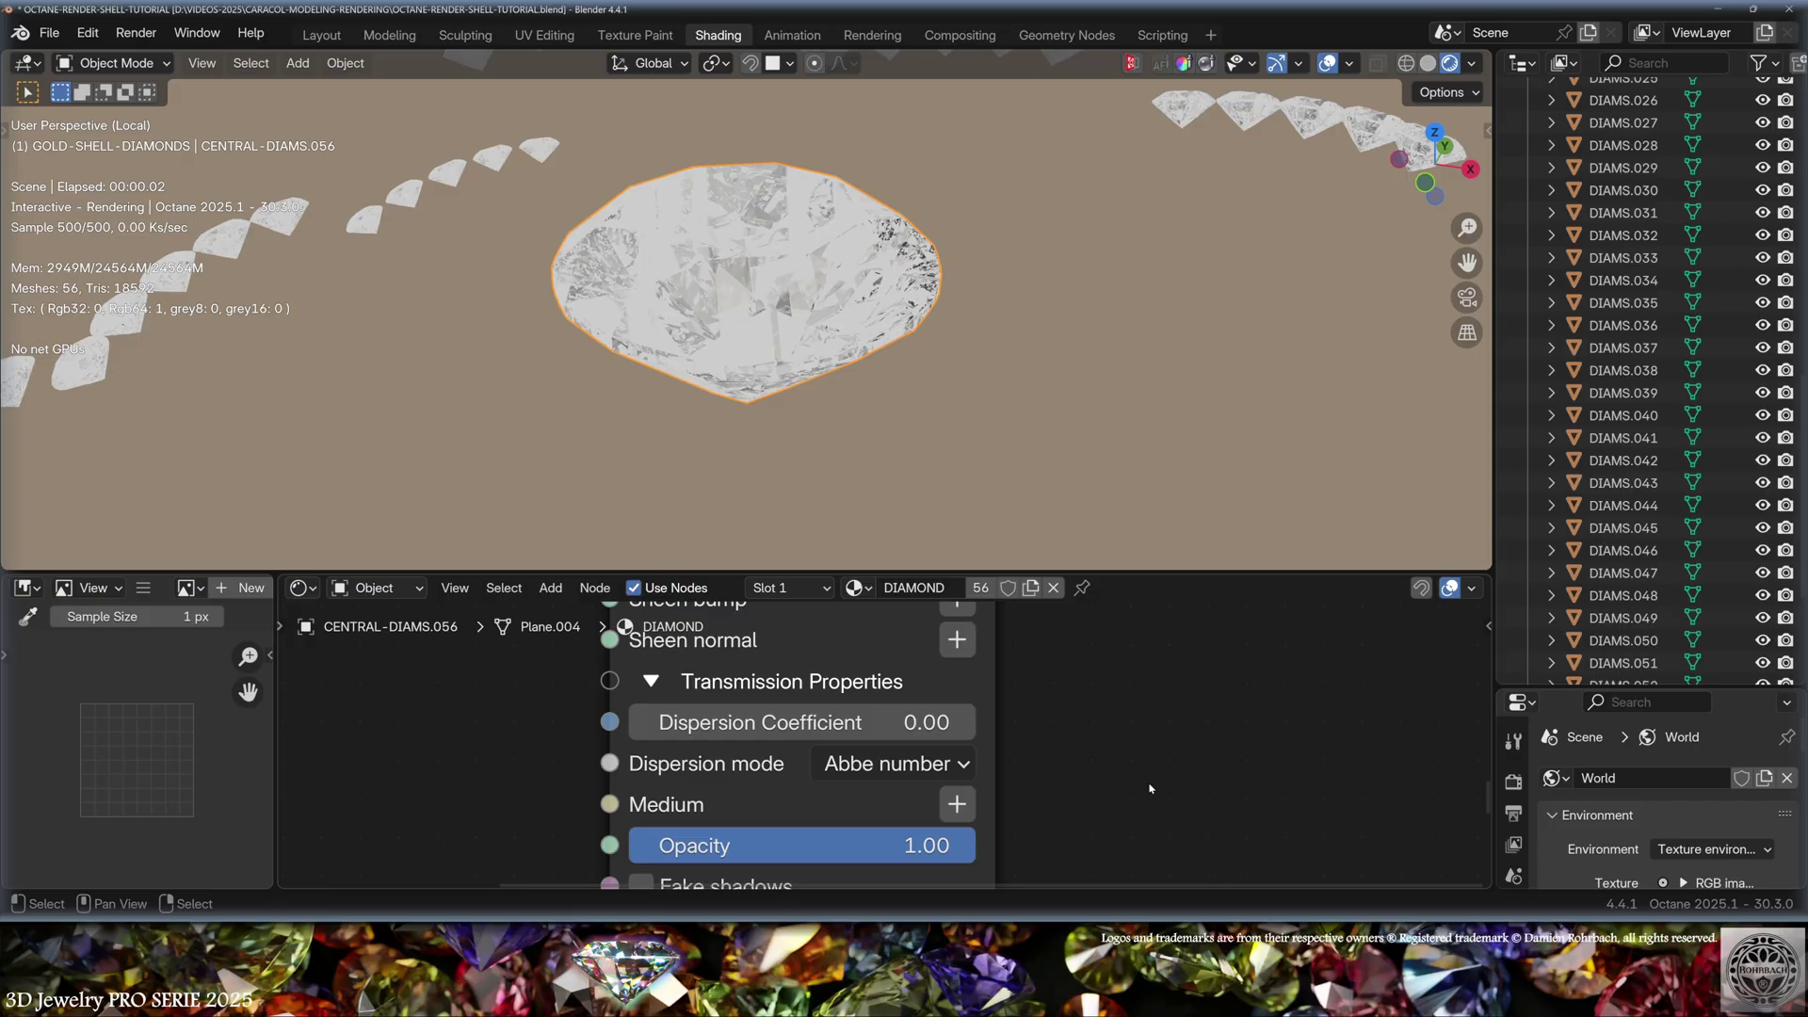
{"action": "left_click", "coordinate": [852, 722]}
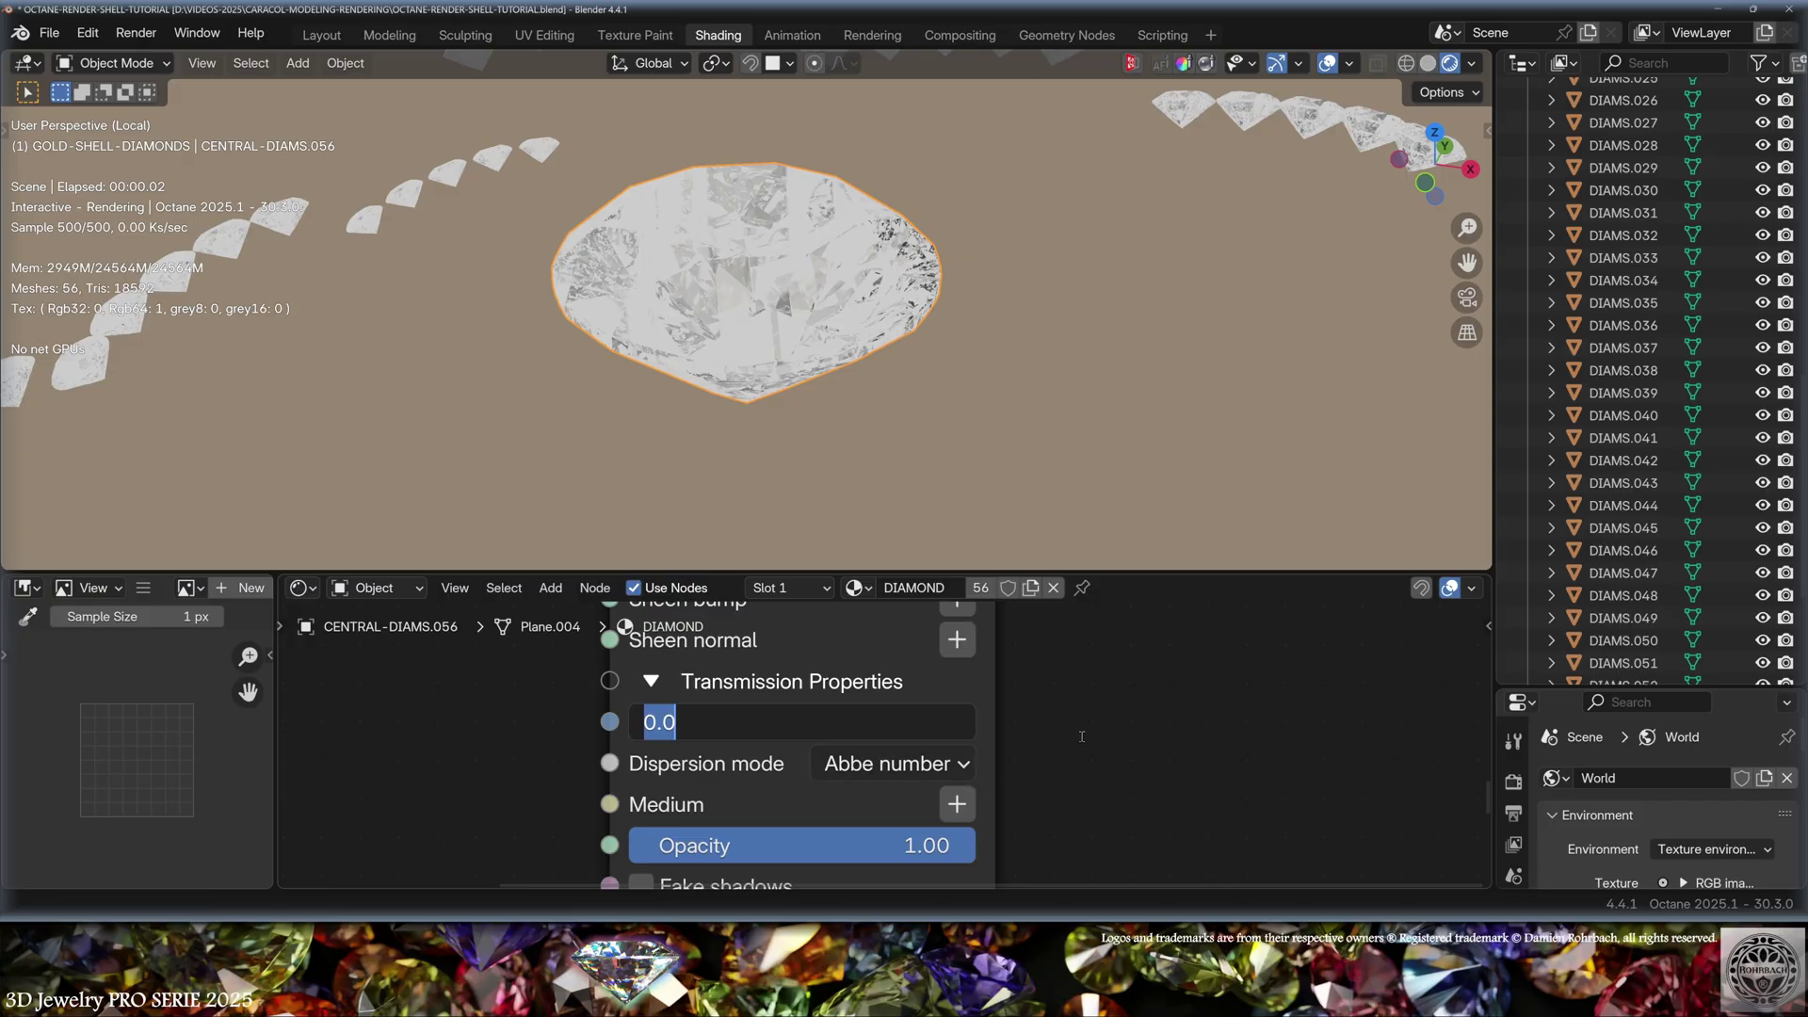
{"action": "type", "text": "55.3"}
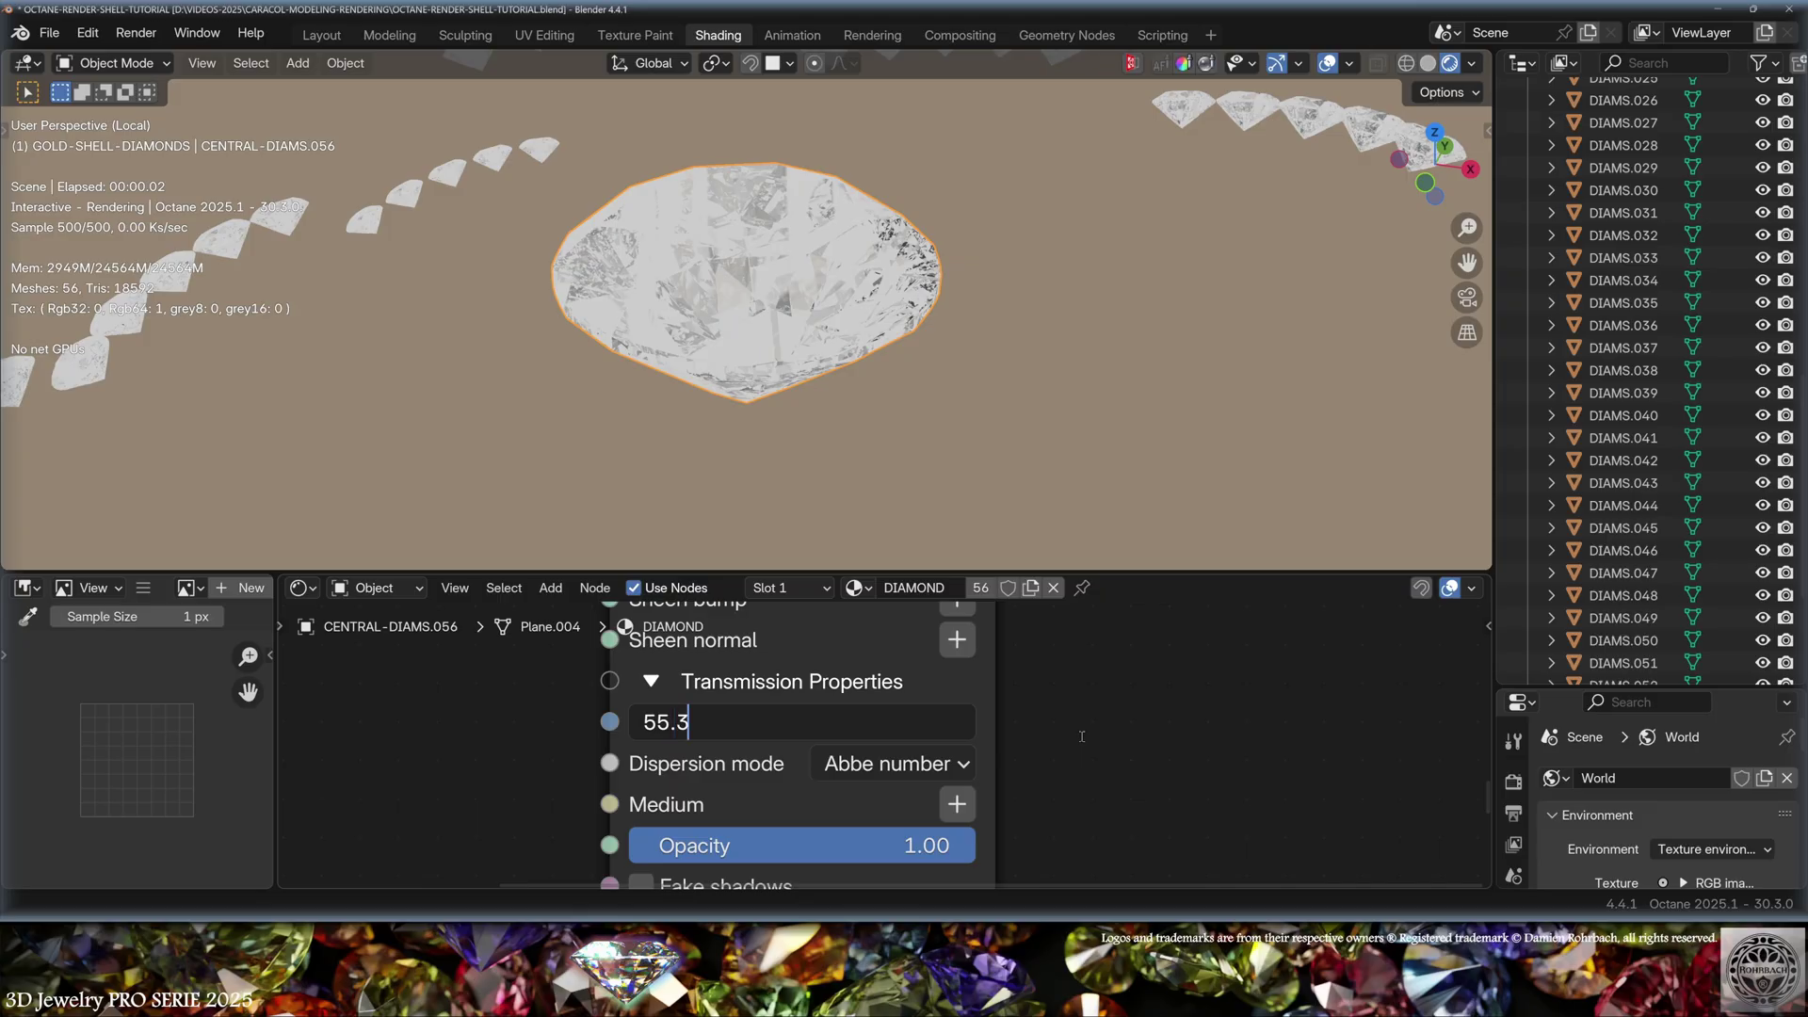
{"action": "key", "text": "Return"}
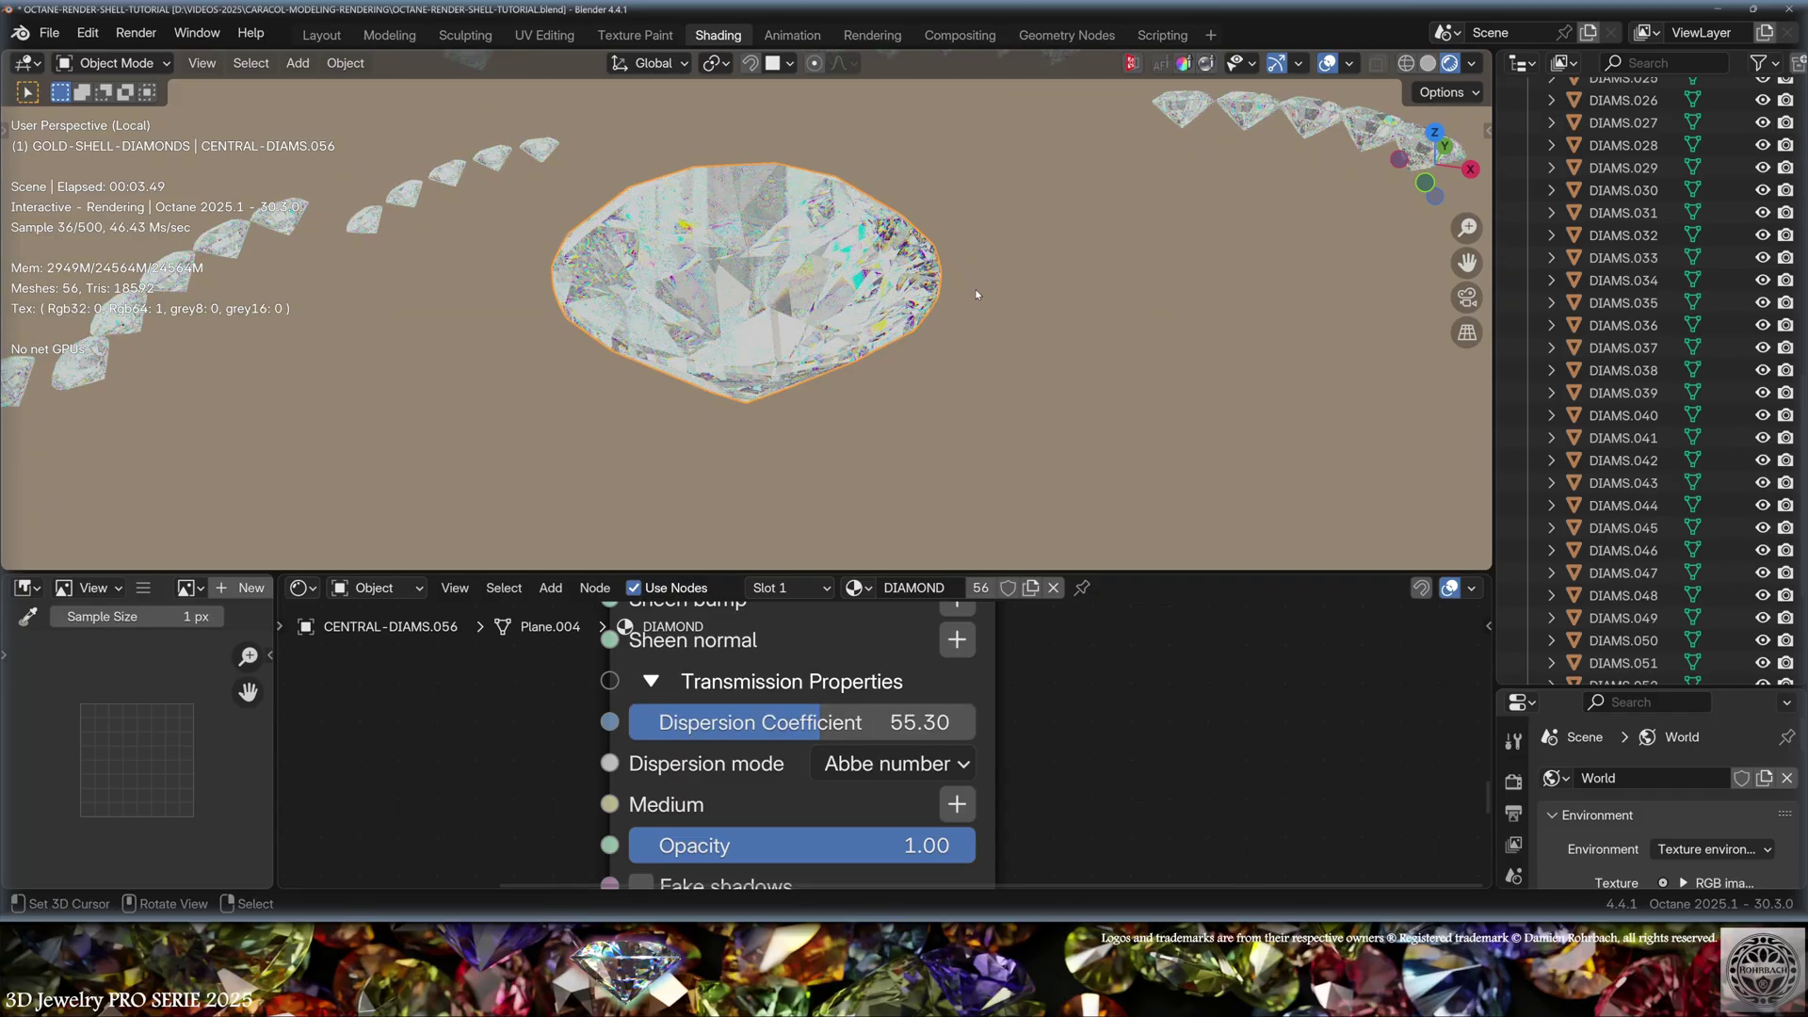
Inspect the isolated central diamond's dispersion up close from an angle and straight from the top.
{"action": "middle_click_drag", "start_coordinate": [974, 292], "coordinate": [962, 341]}
{"action": "scroll", "coordinate": [961, 341], "scroll_direction": "up", "scroll_amount": 3}
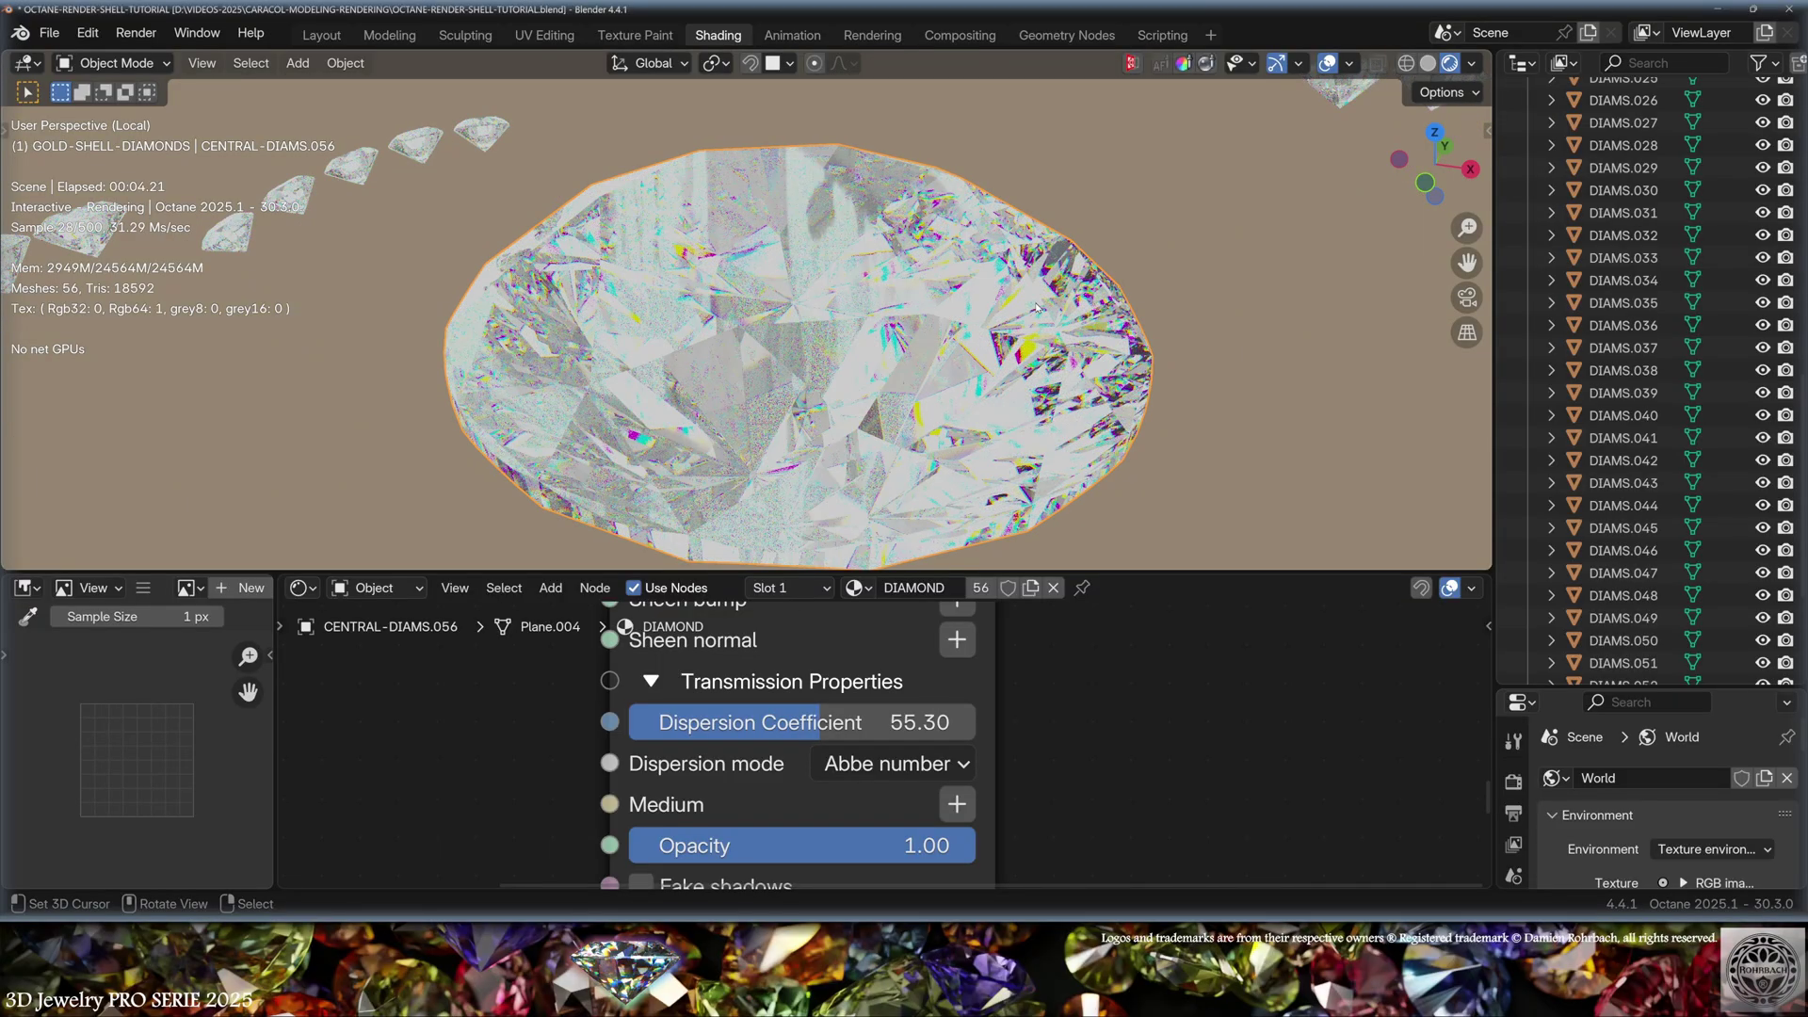
{"action": "middle_click_drag", "start_coordinate": [856, 386], "coordinate": [1012, 429]}
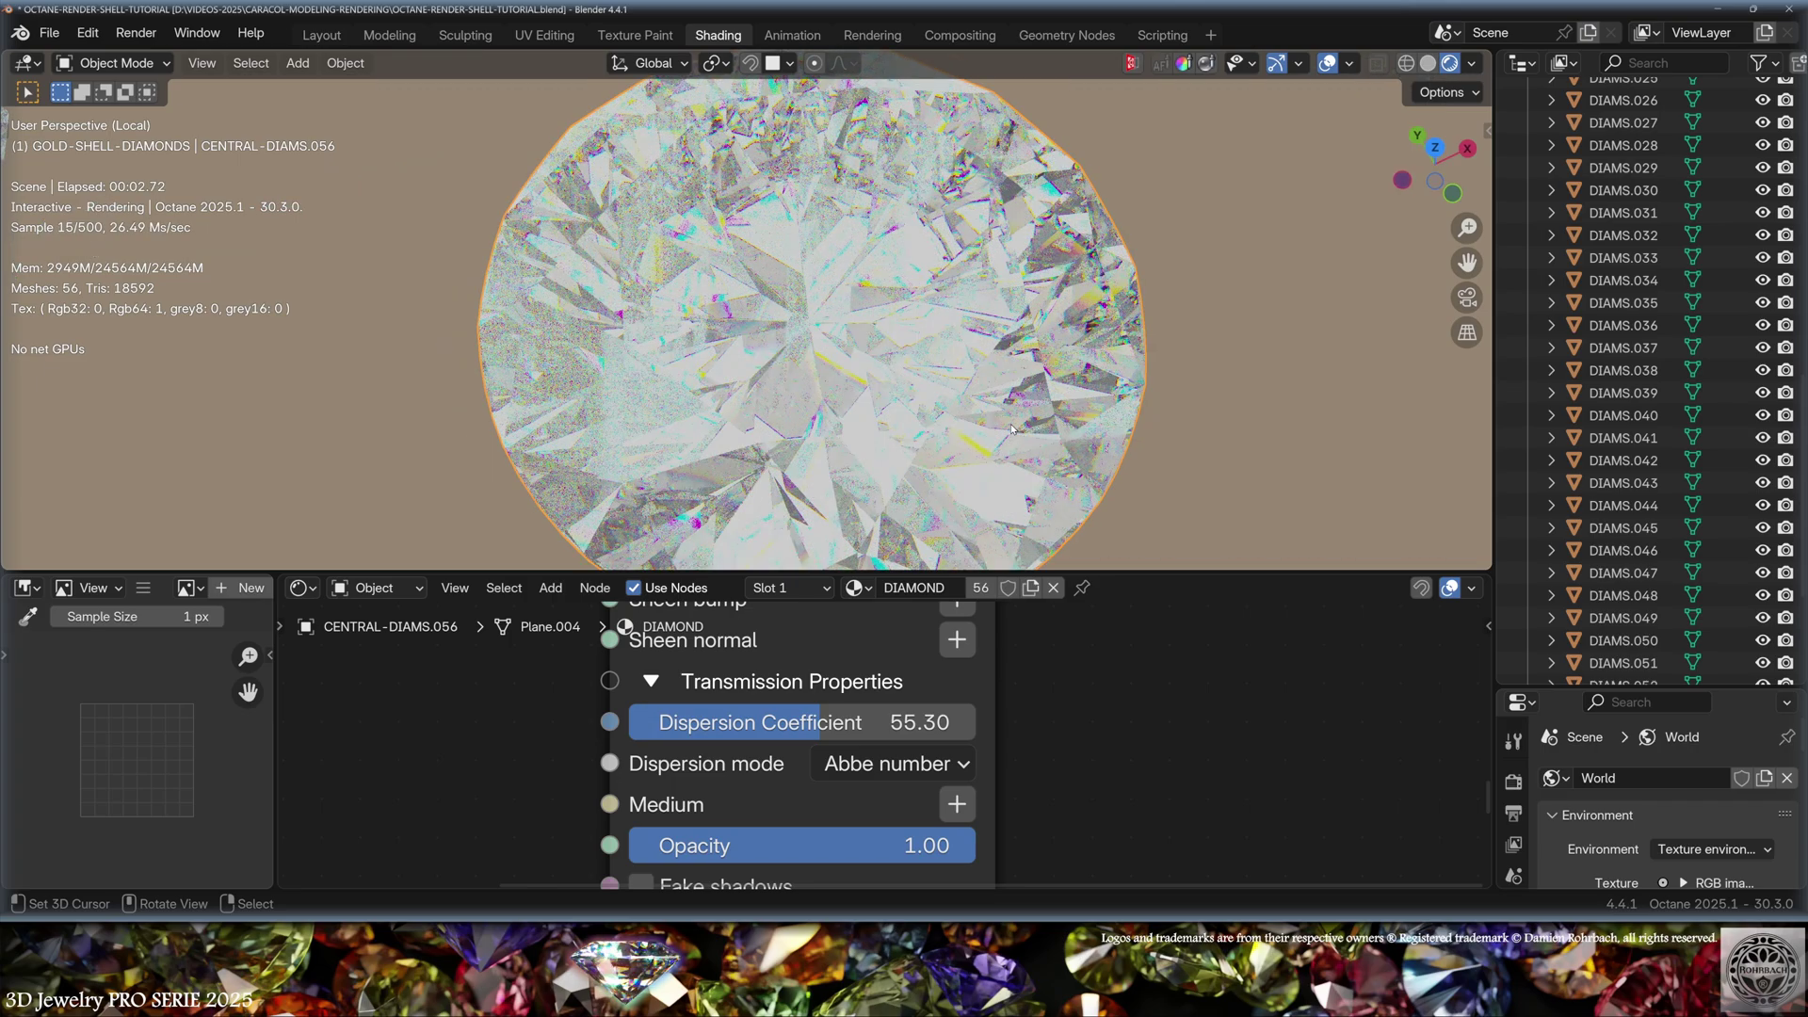
{"action": "key", "text": "KP_7"}
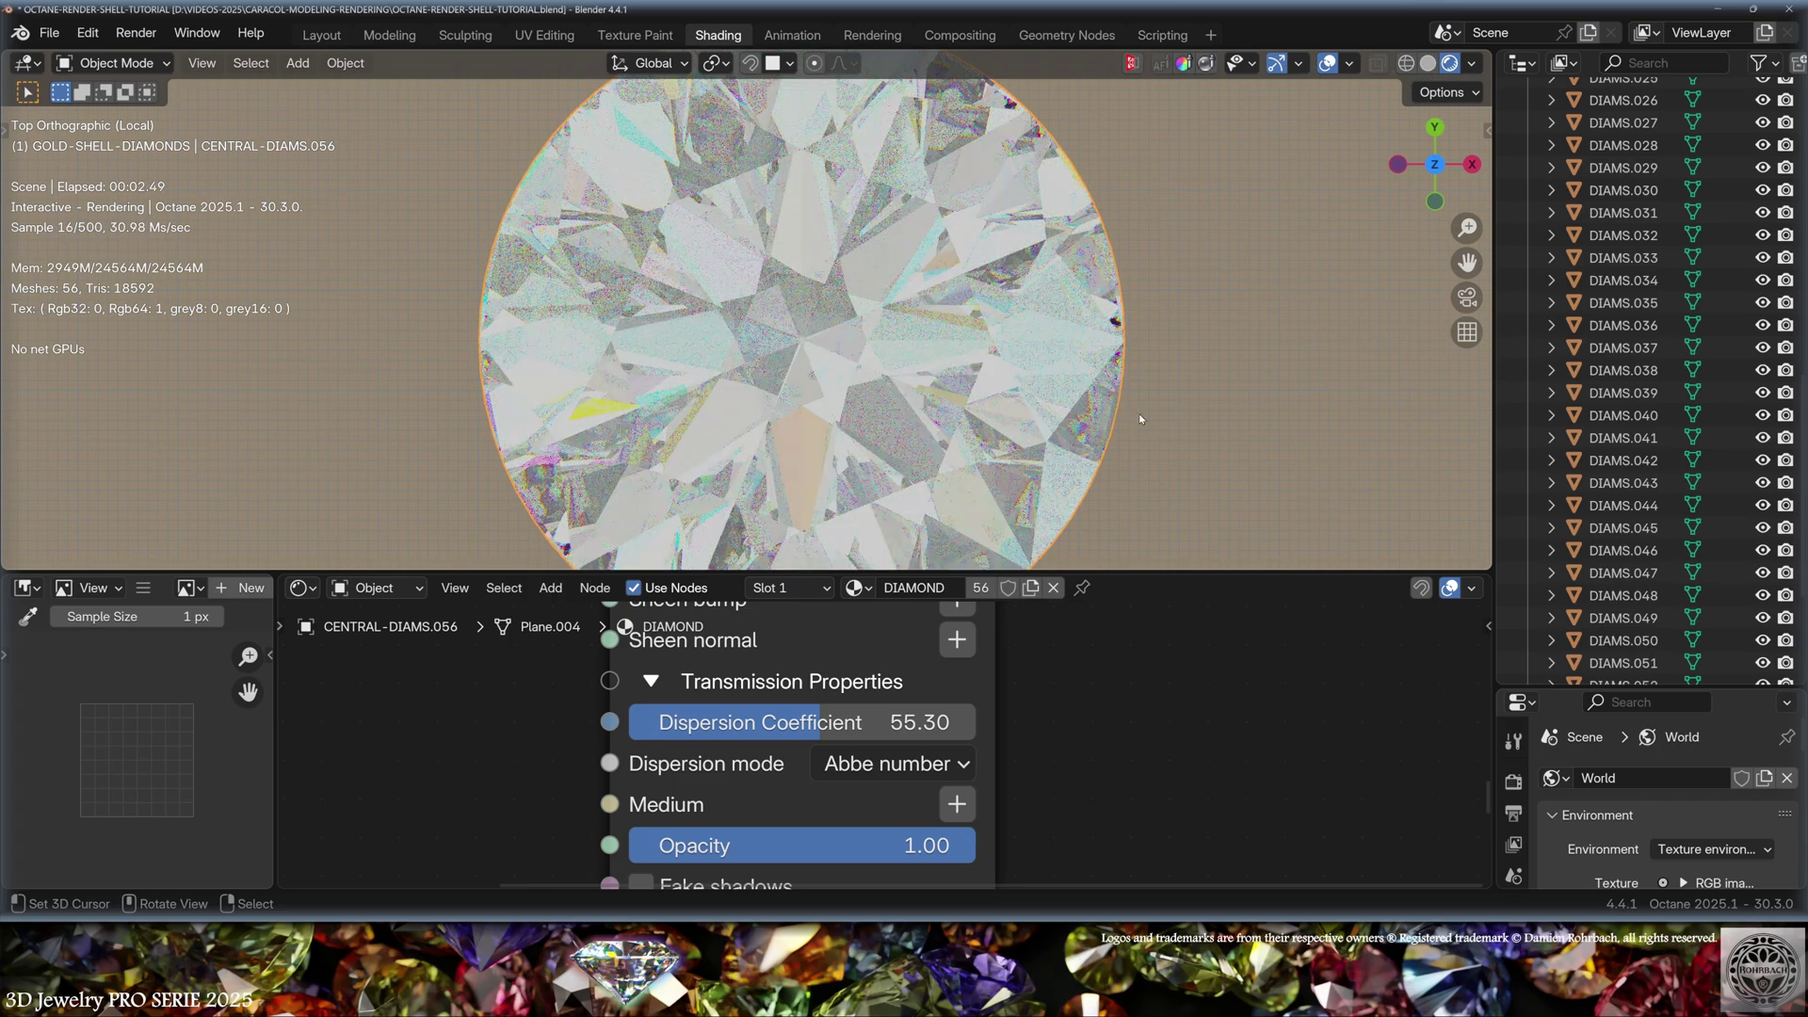
{"action": "scroll", "coordinate": [1138, 415], "scroll_direction": "down", "scroll_amount": 2}
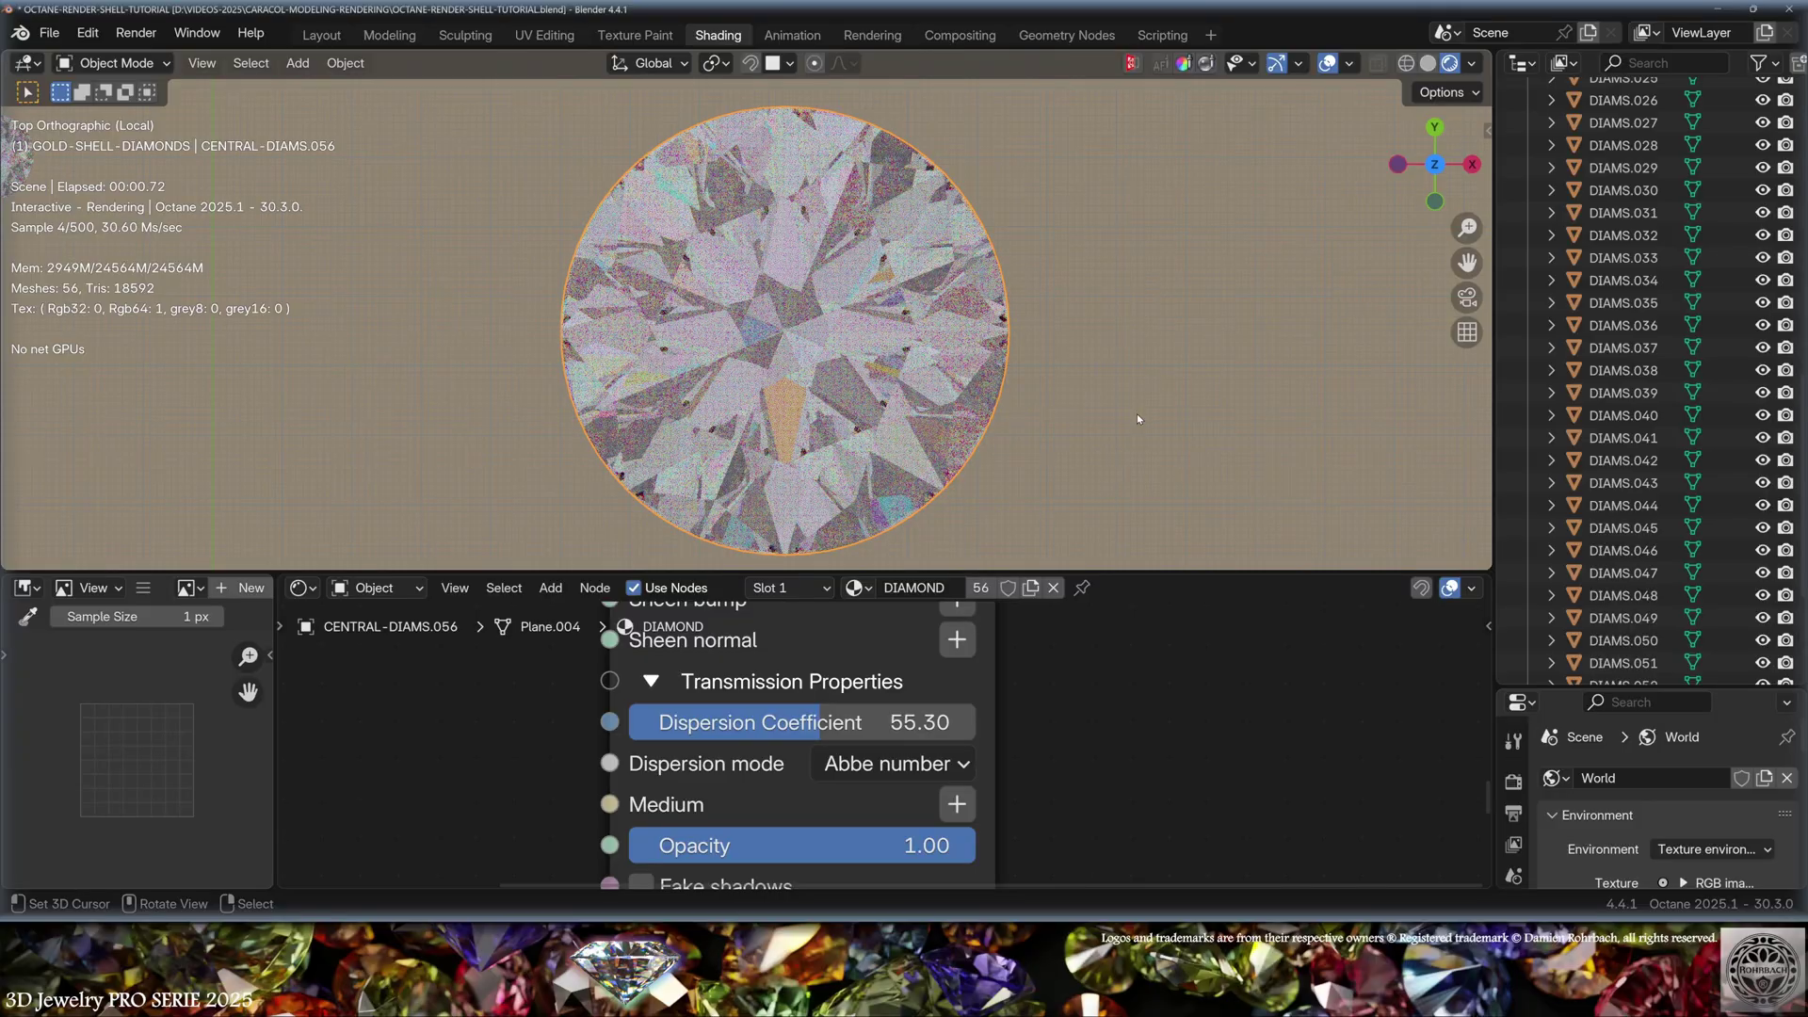
Leave local view, then temporarily hide one small border diamond to inspect the gold seat beneath it.
{"action": "key", "text": "KP_Divide"}
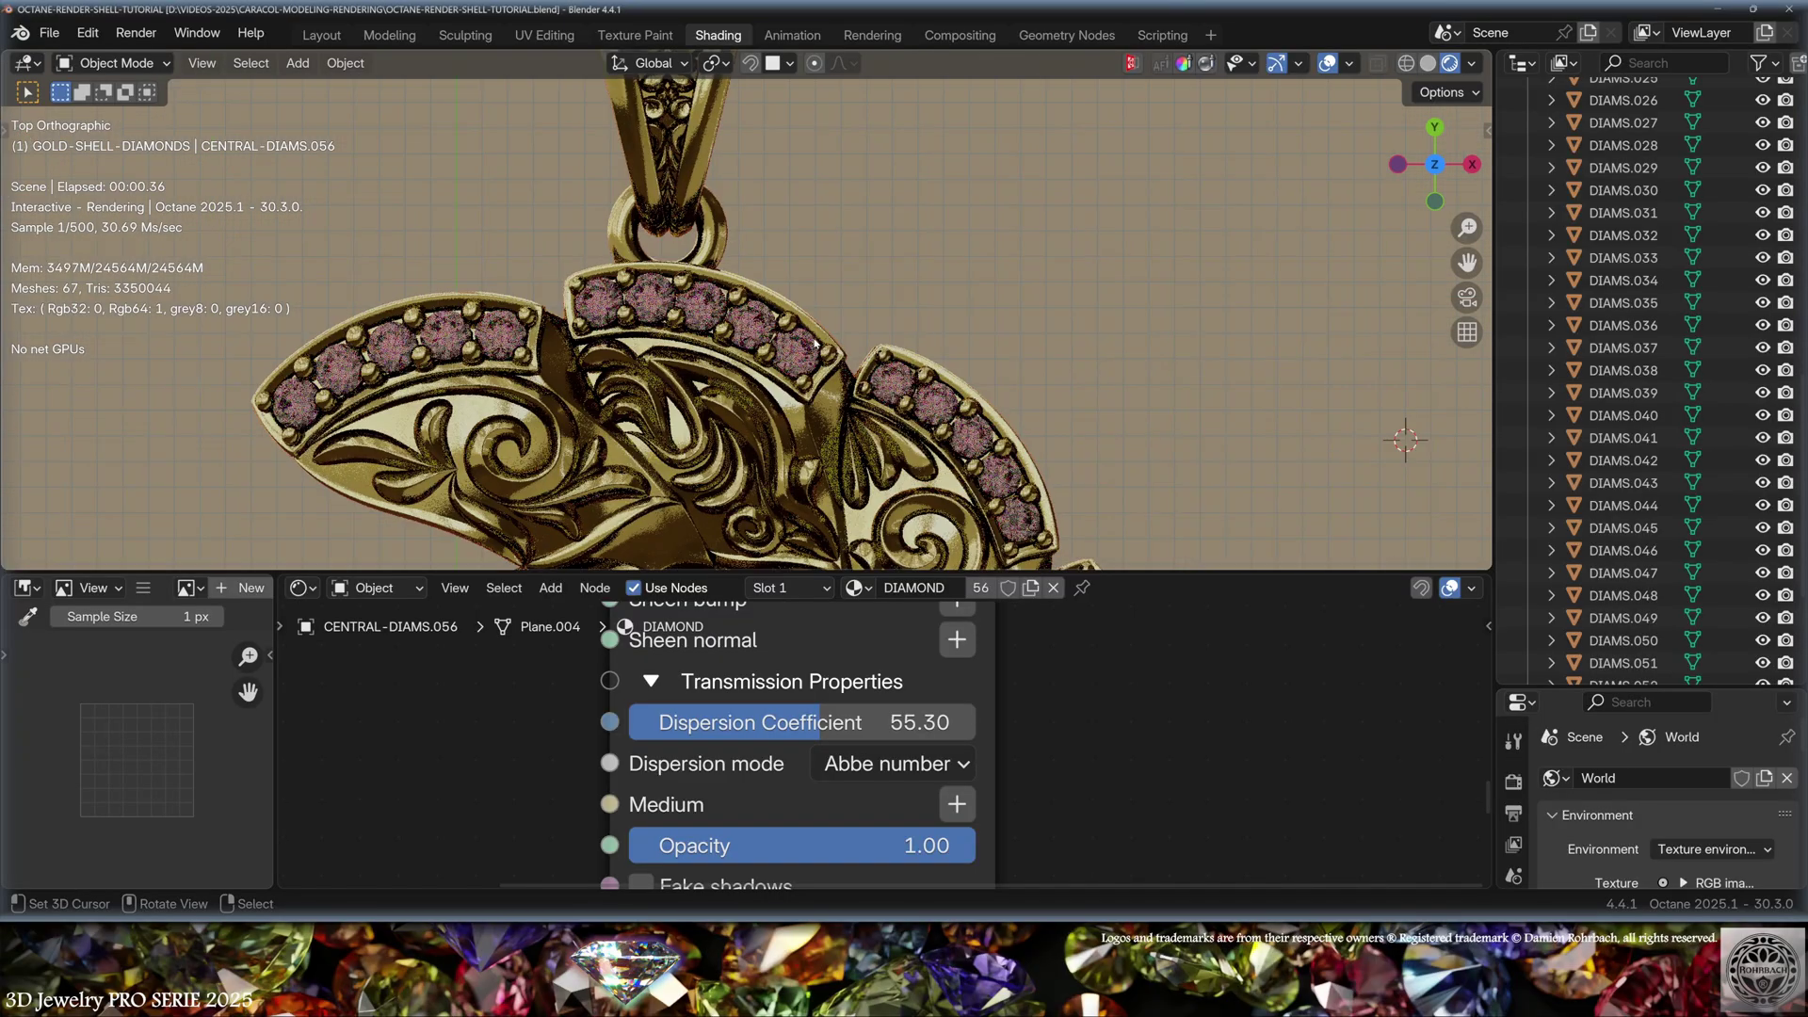
{"action": "scroll", "coordinate": [810, 360], "scroll_direction": "up", "scroll_amount": 6}
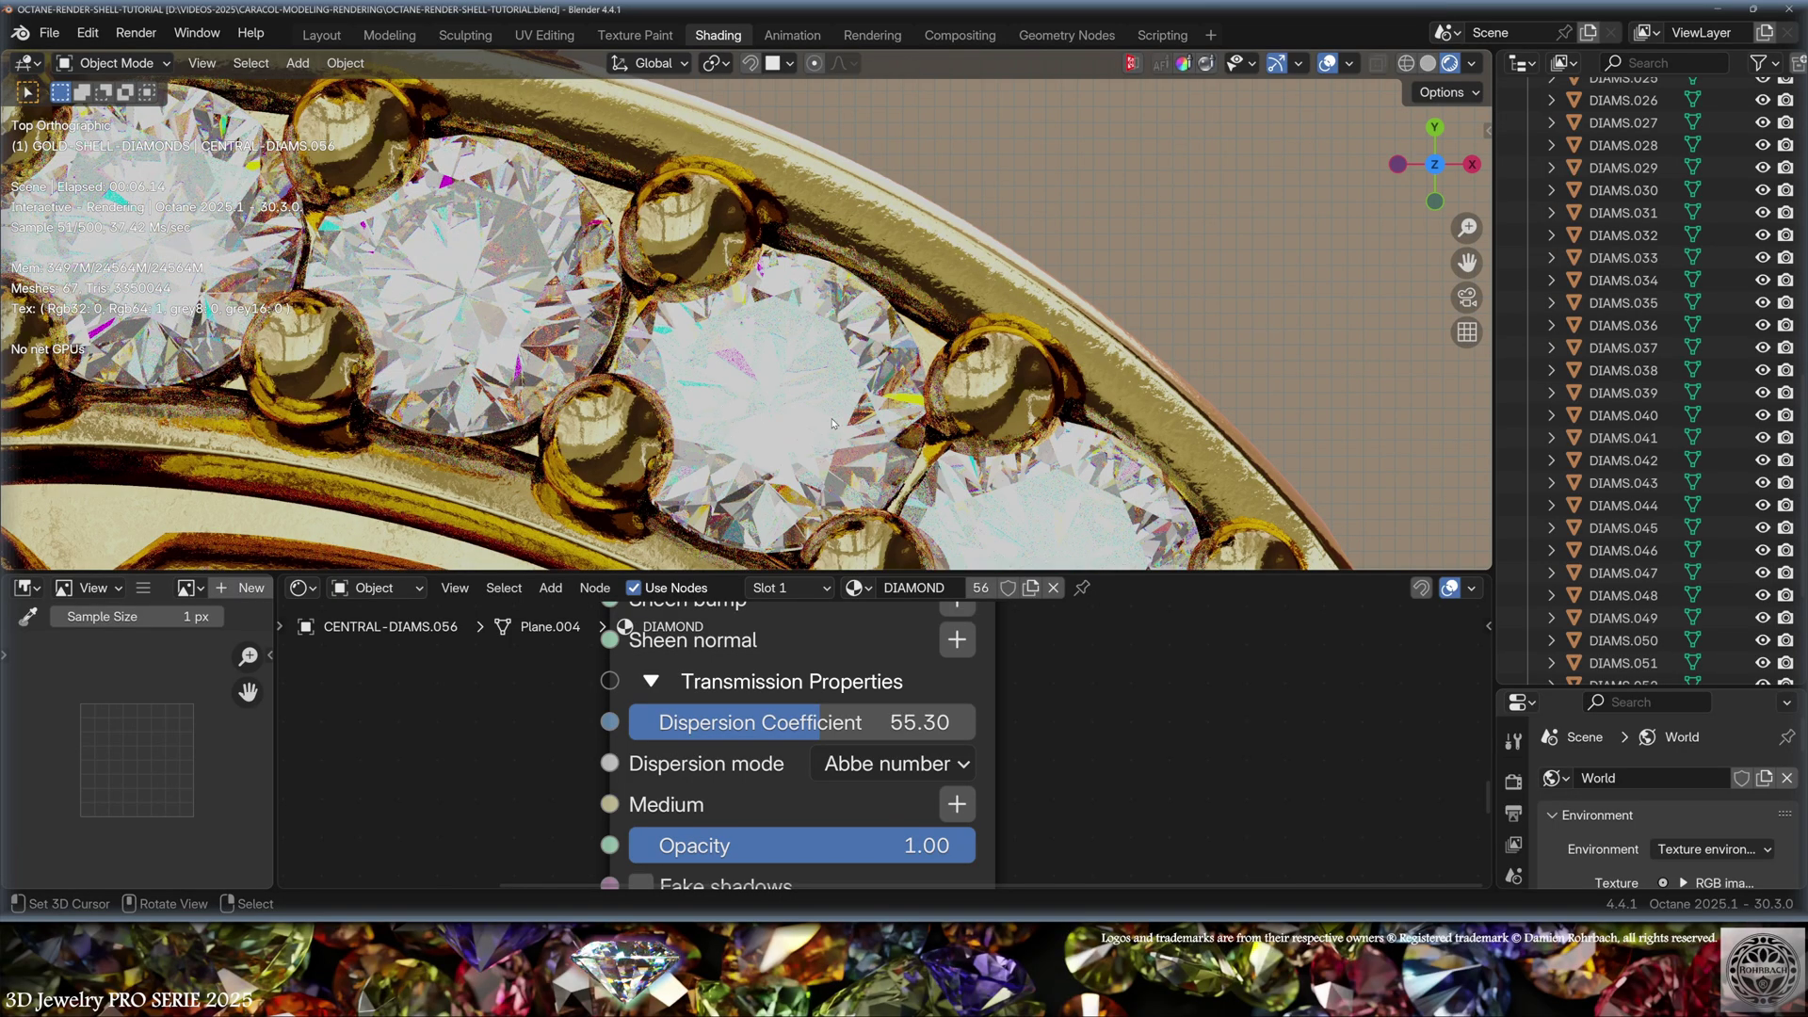
{"action": "key", "text": "h"}
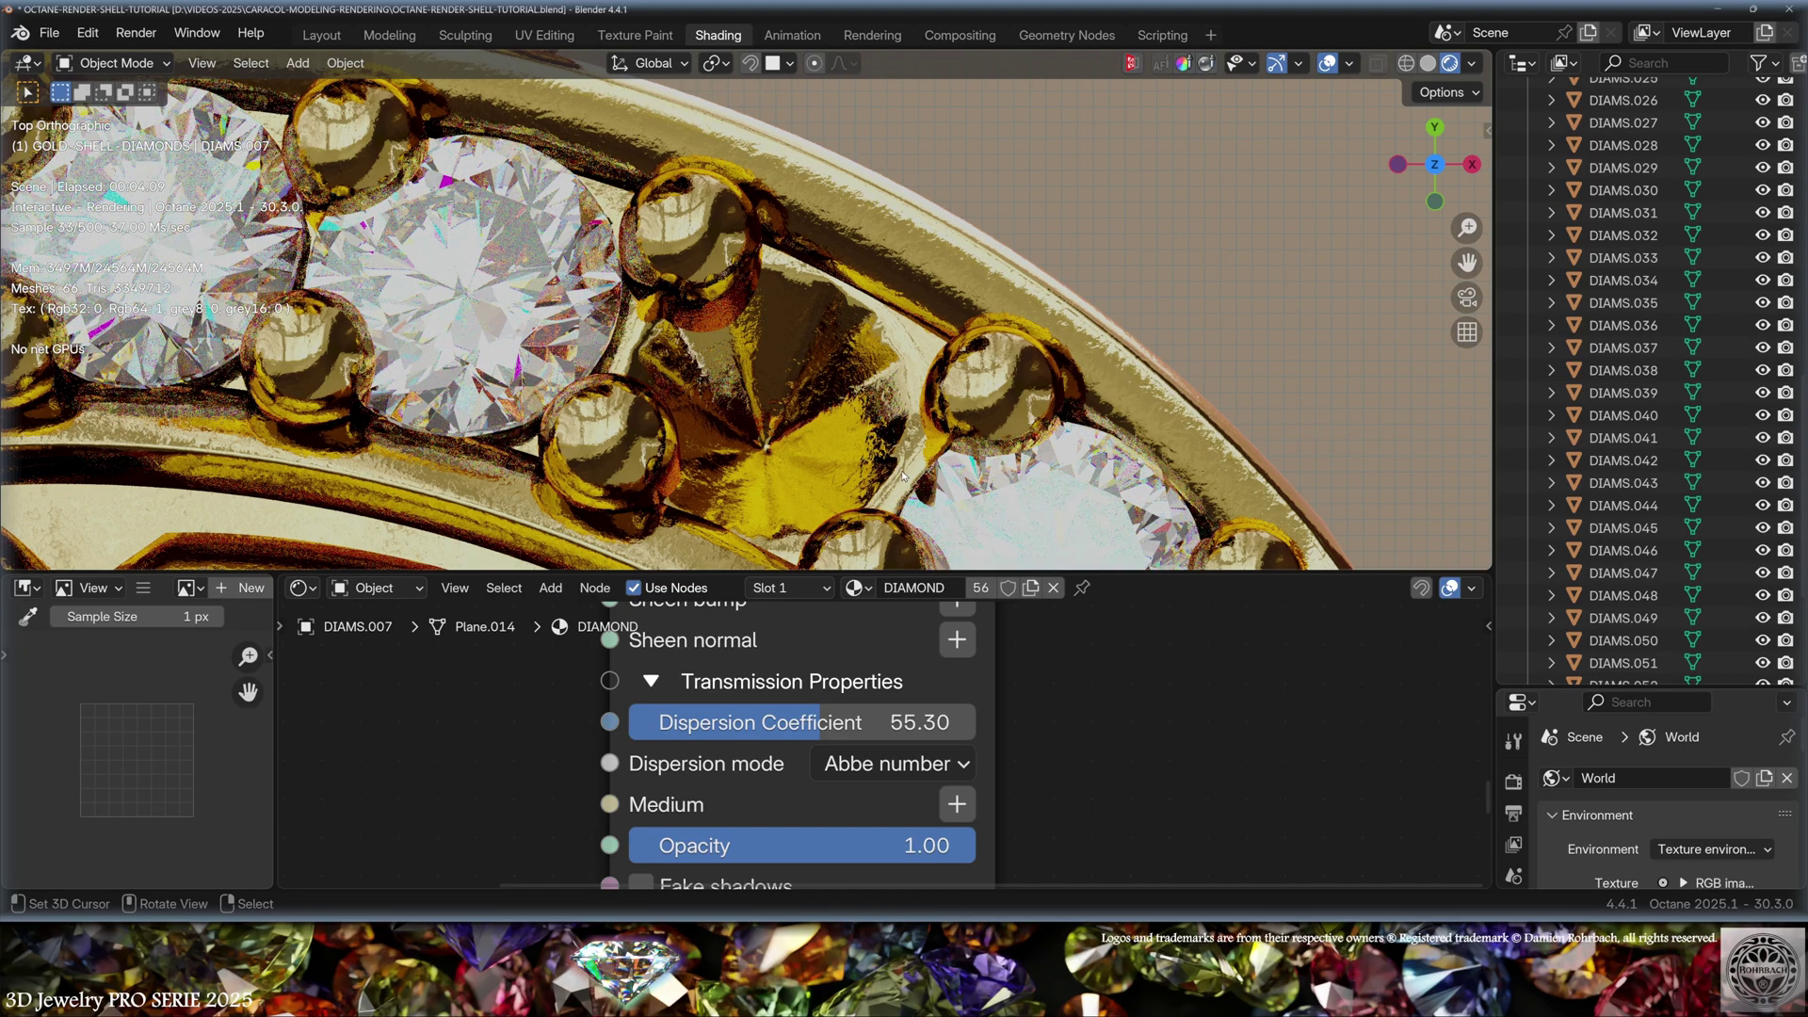
{"action": "key", "text": "alt+h"}
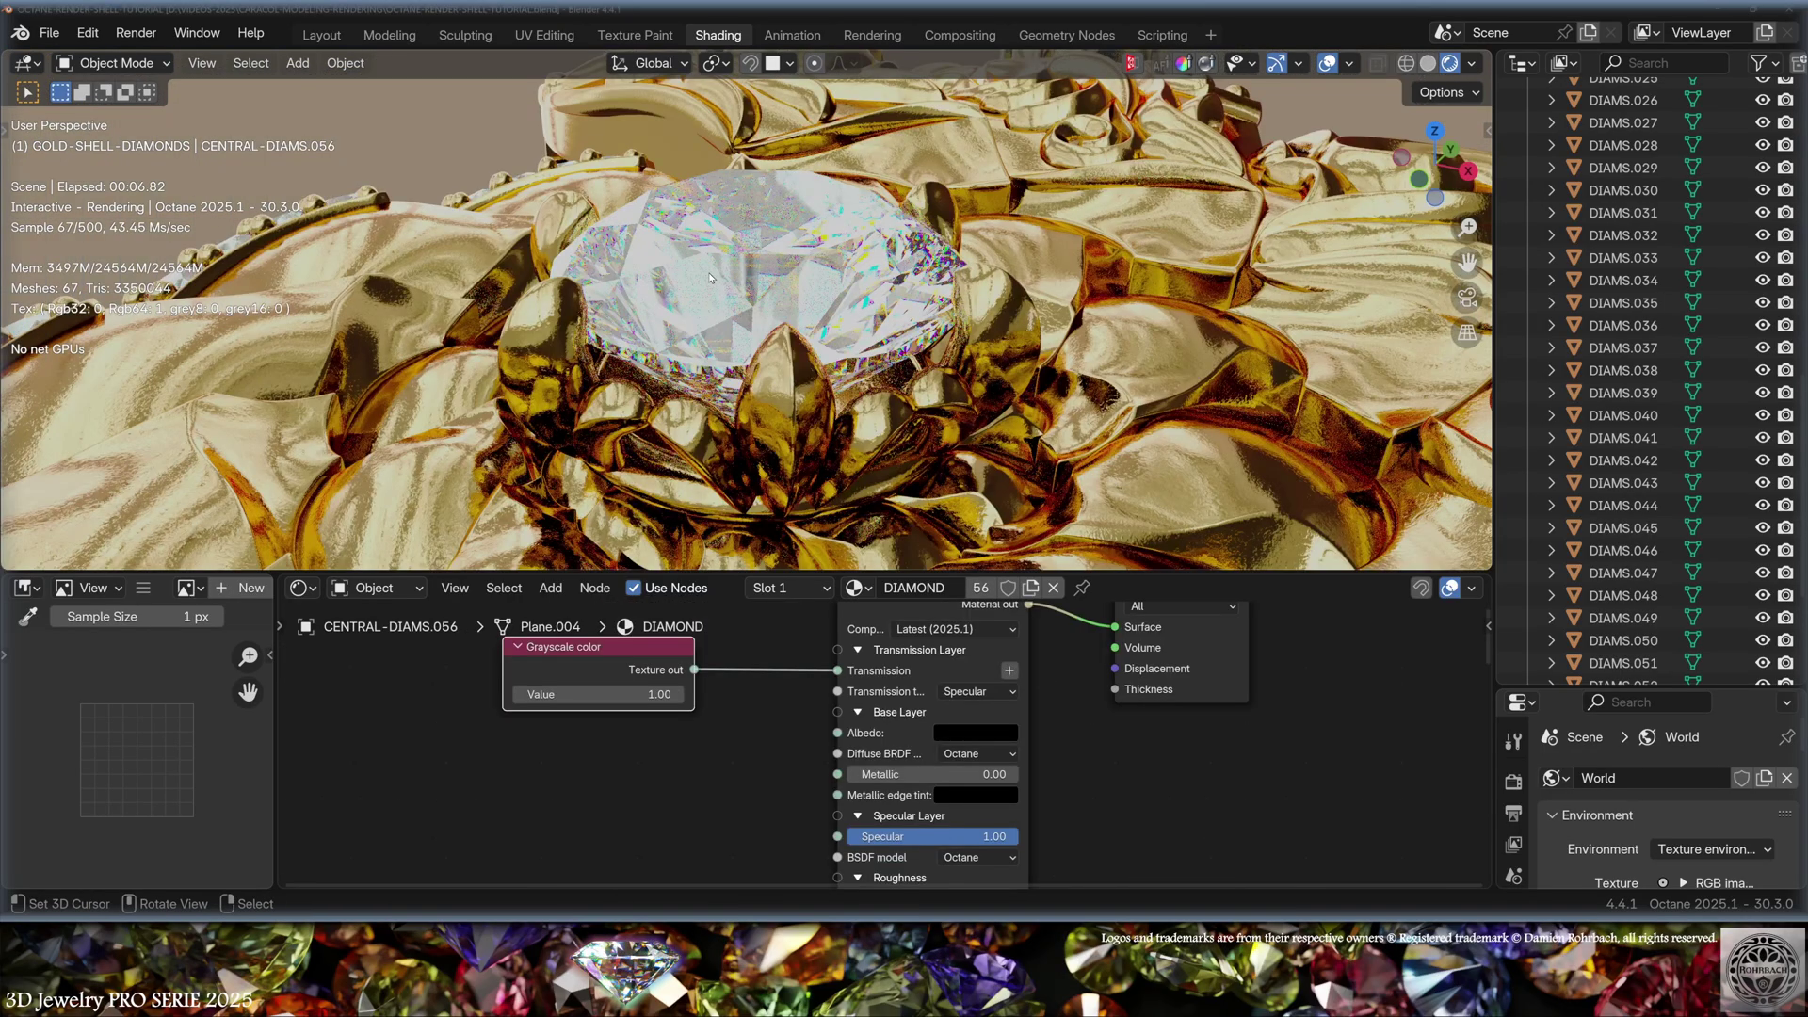
Hide and reveal the central diamond several times to examine the gold setting underneath from different angles.
{"action": "left_click", "coordinate": [710, 278]}
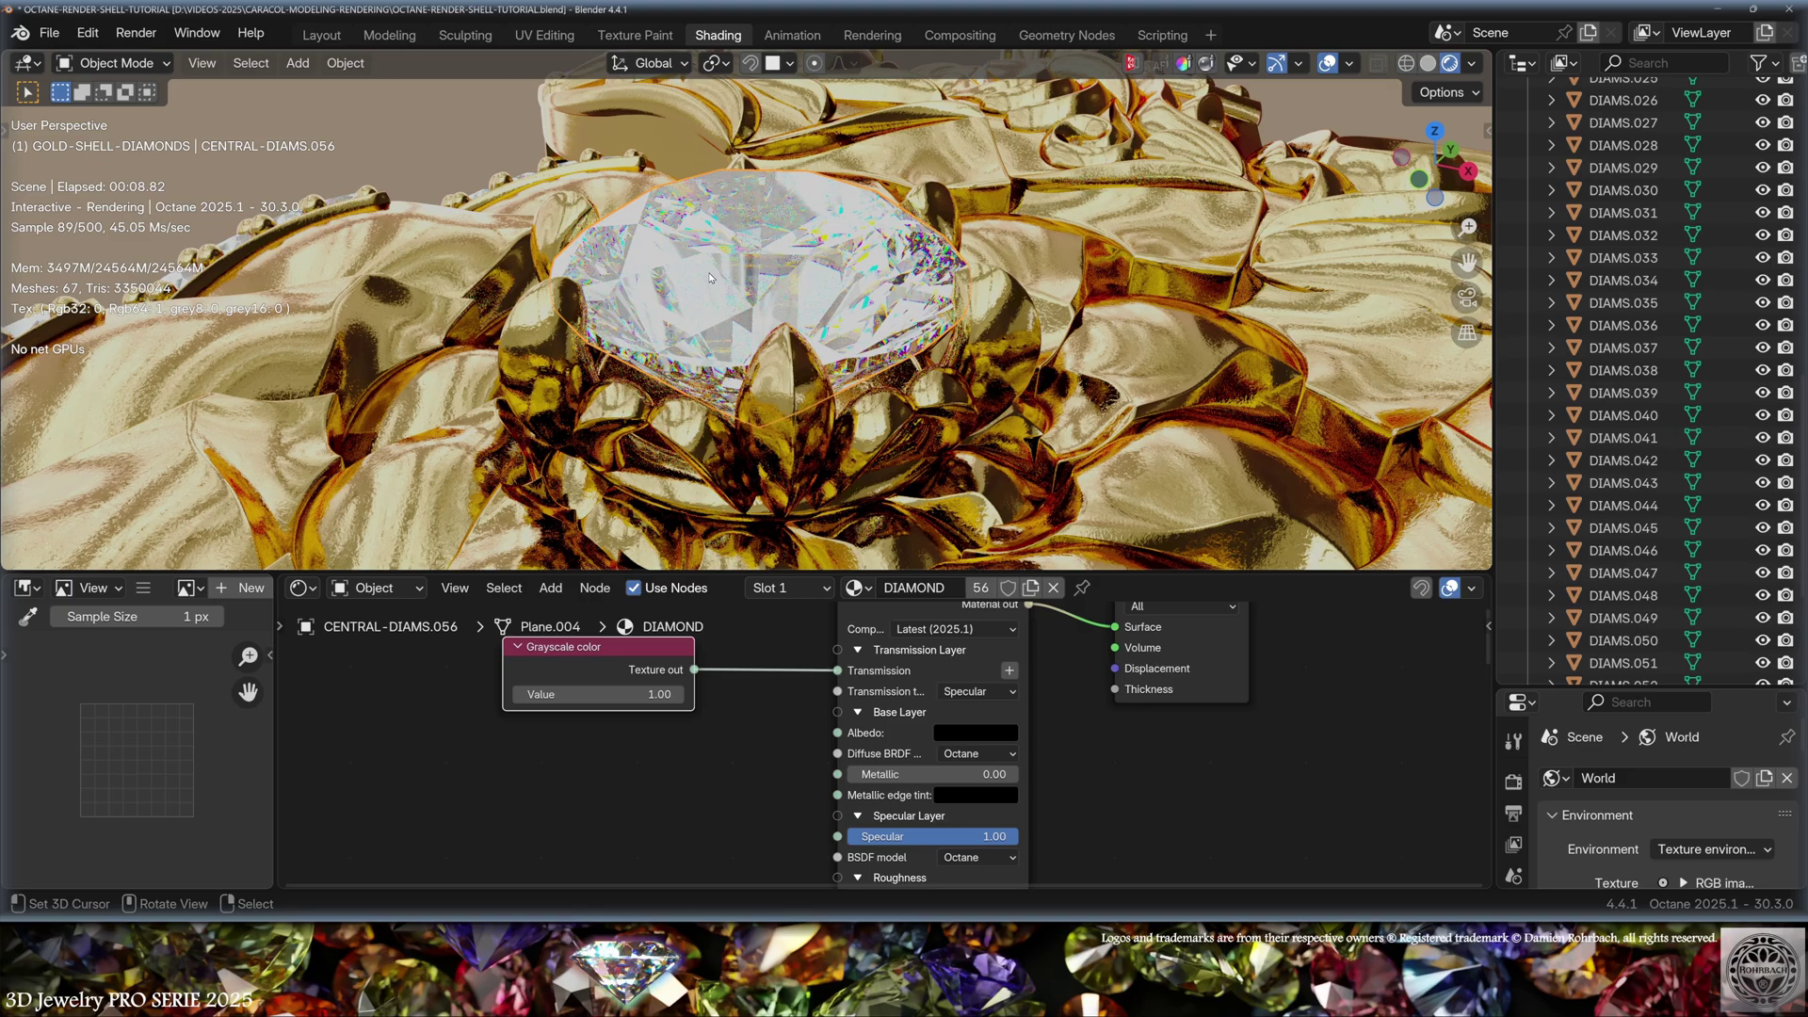
{"action": "key", "text": "h"}
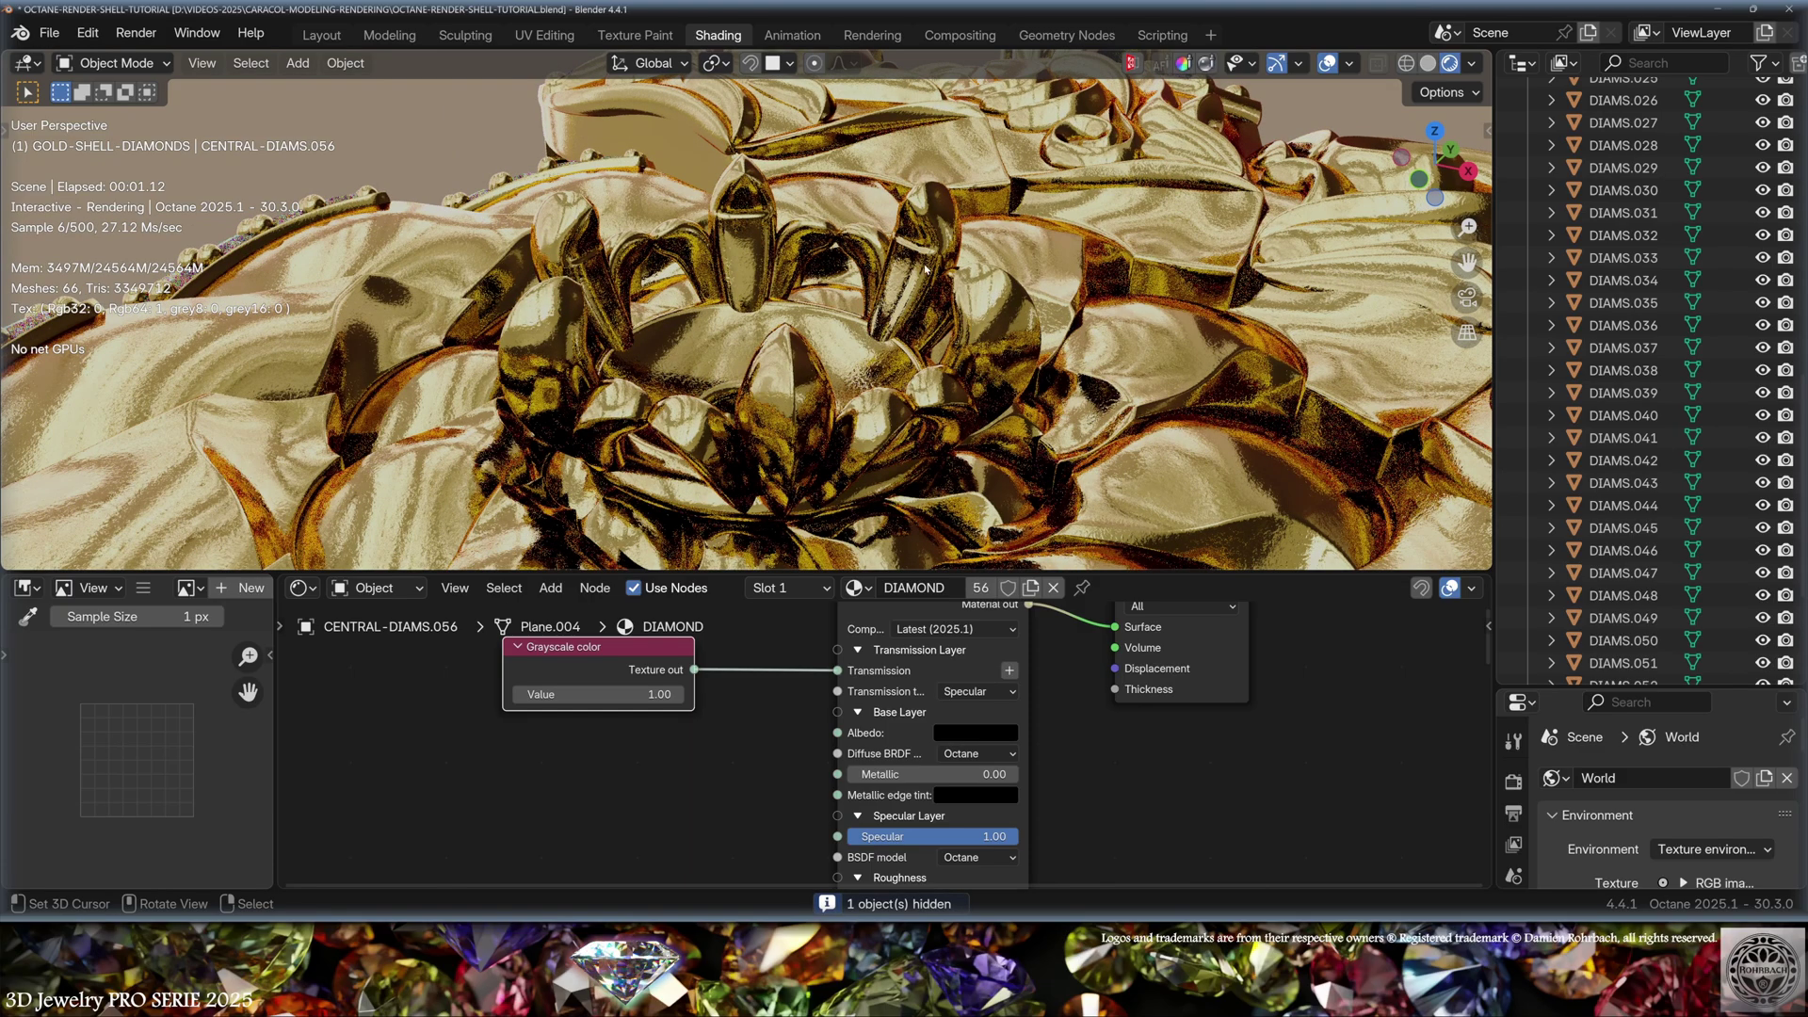
{"action": "middle_click_drag", "start_coordinate": [926, 268], "coordinate": [951, 379]}
{"action": "key", "text": "alt+h"}
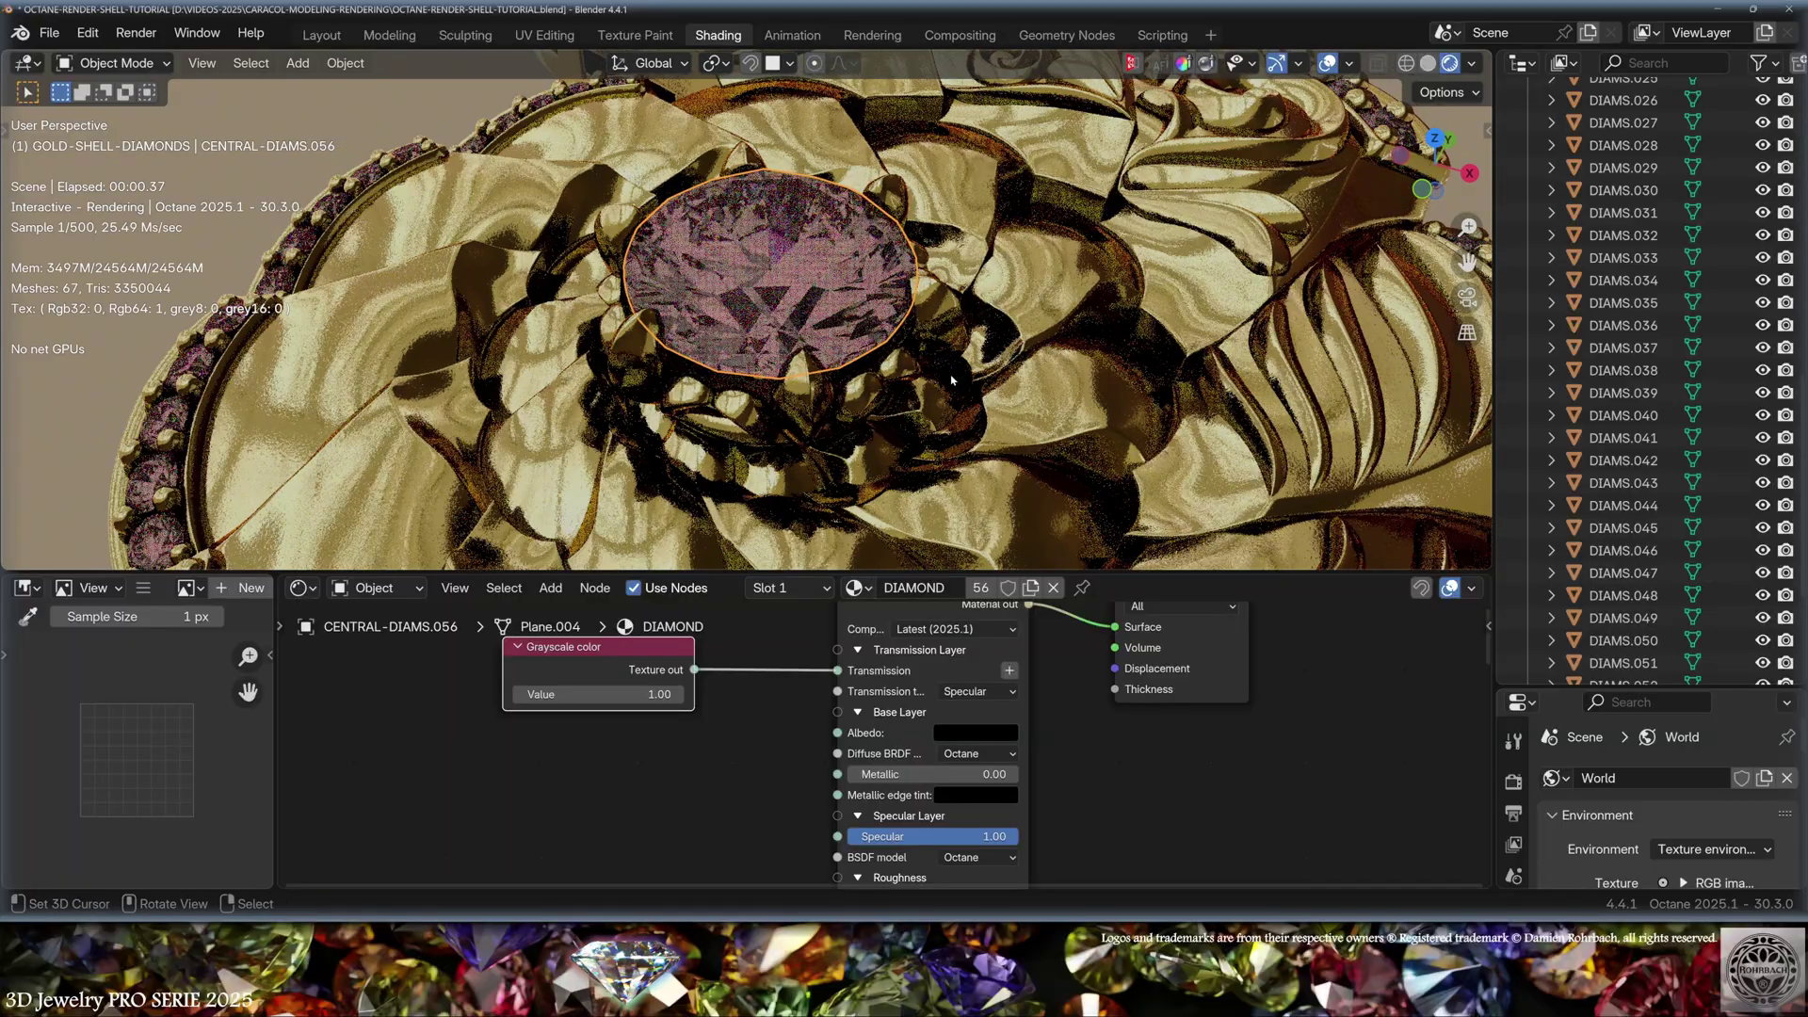
{"action": "key", "text": "alt+a"}
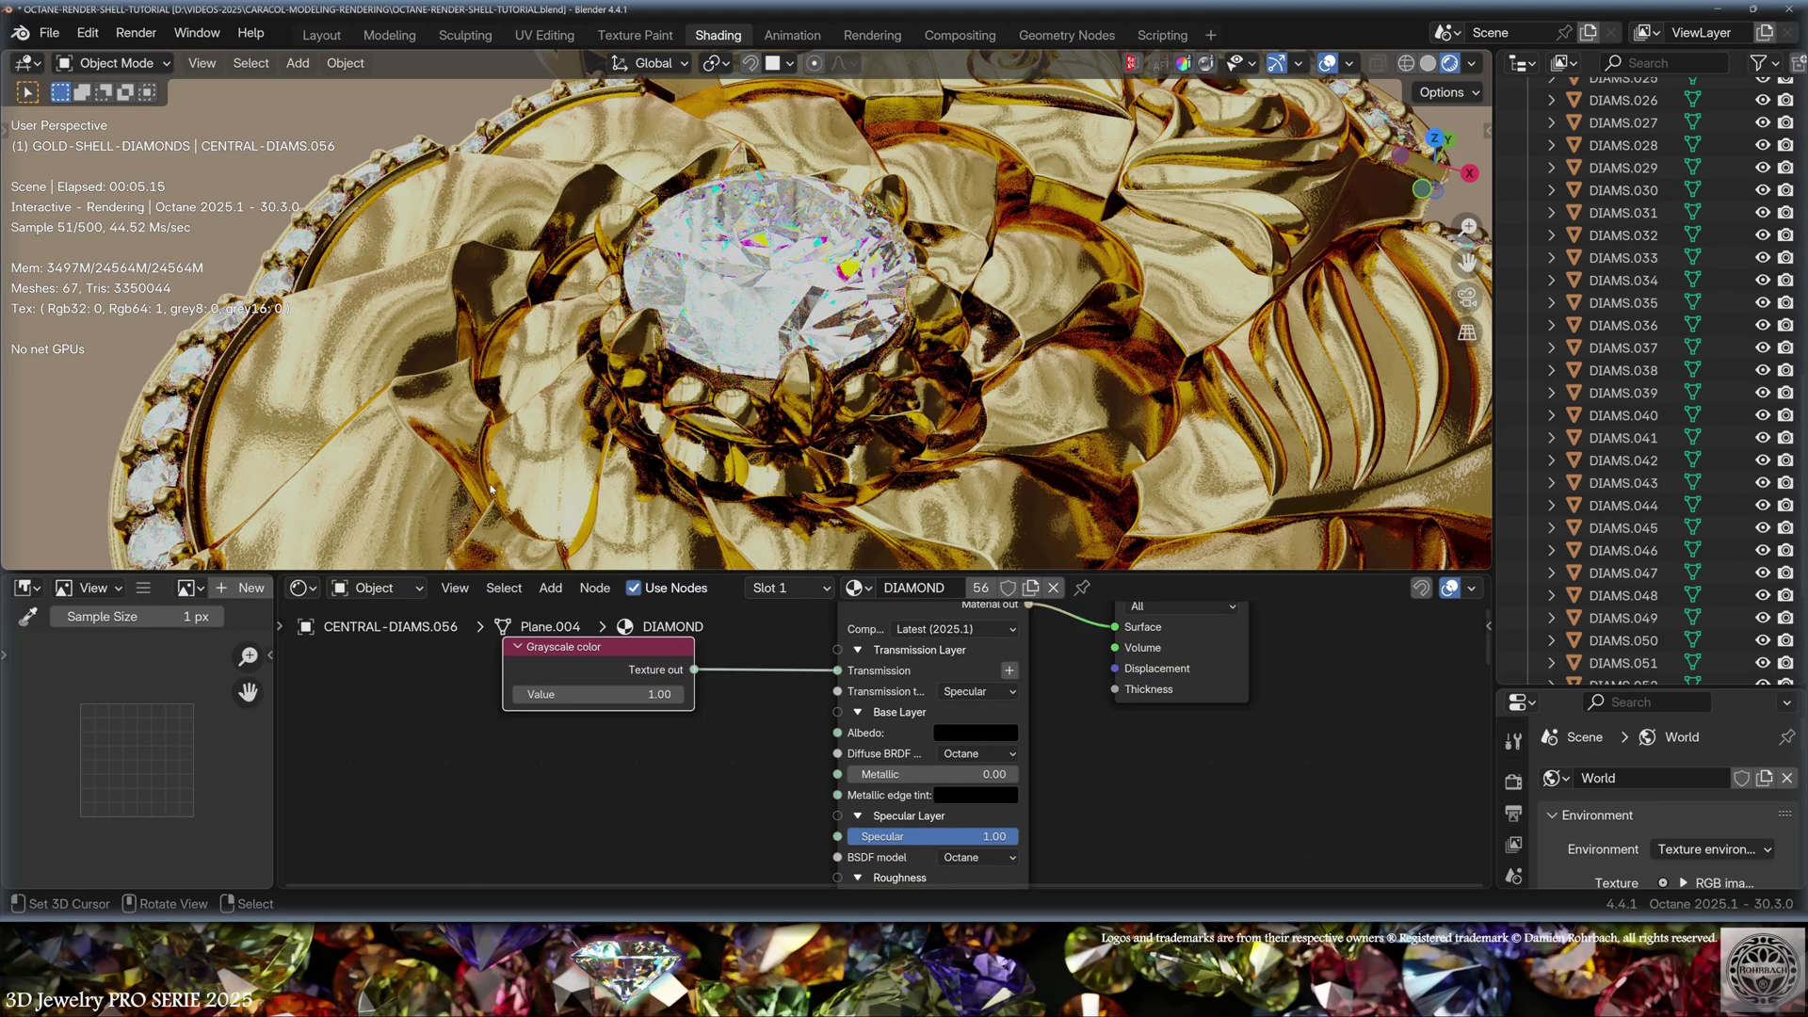
{"action": "key", "text": "KP_Decimal"}
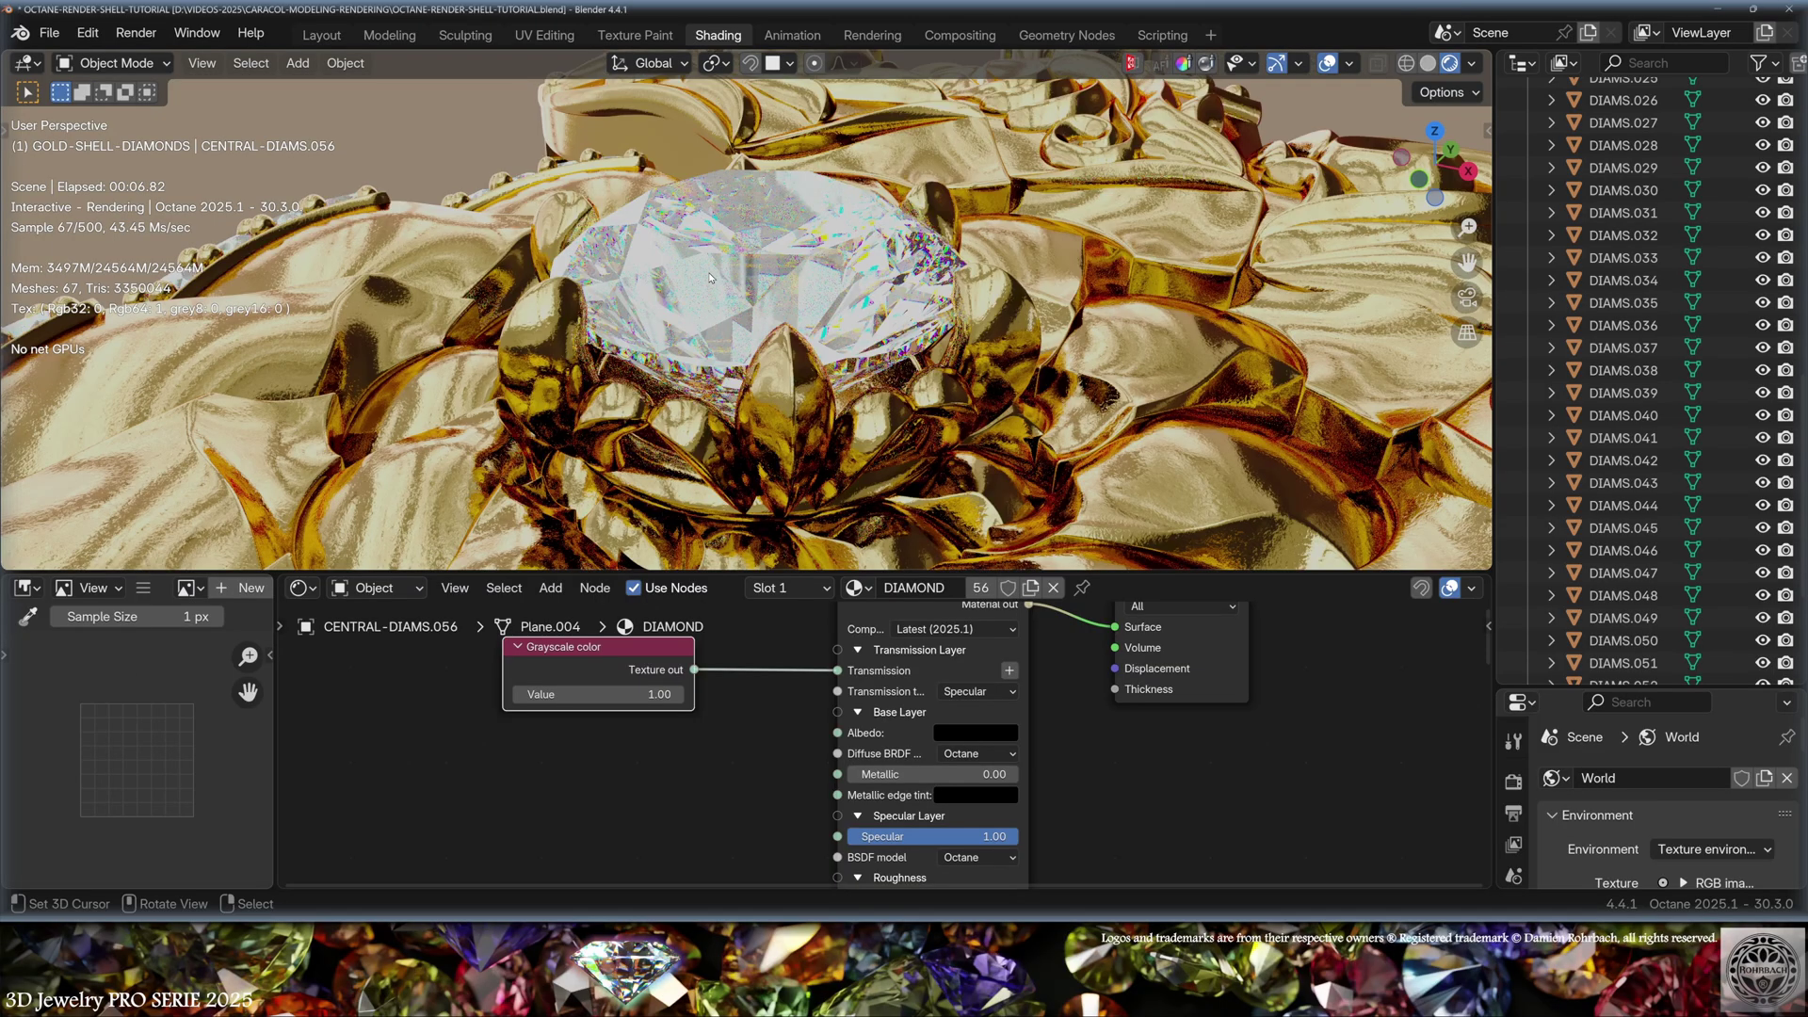
{"action": "left_click", "coordinate": [710, 277]}
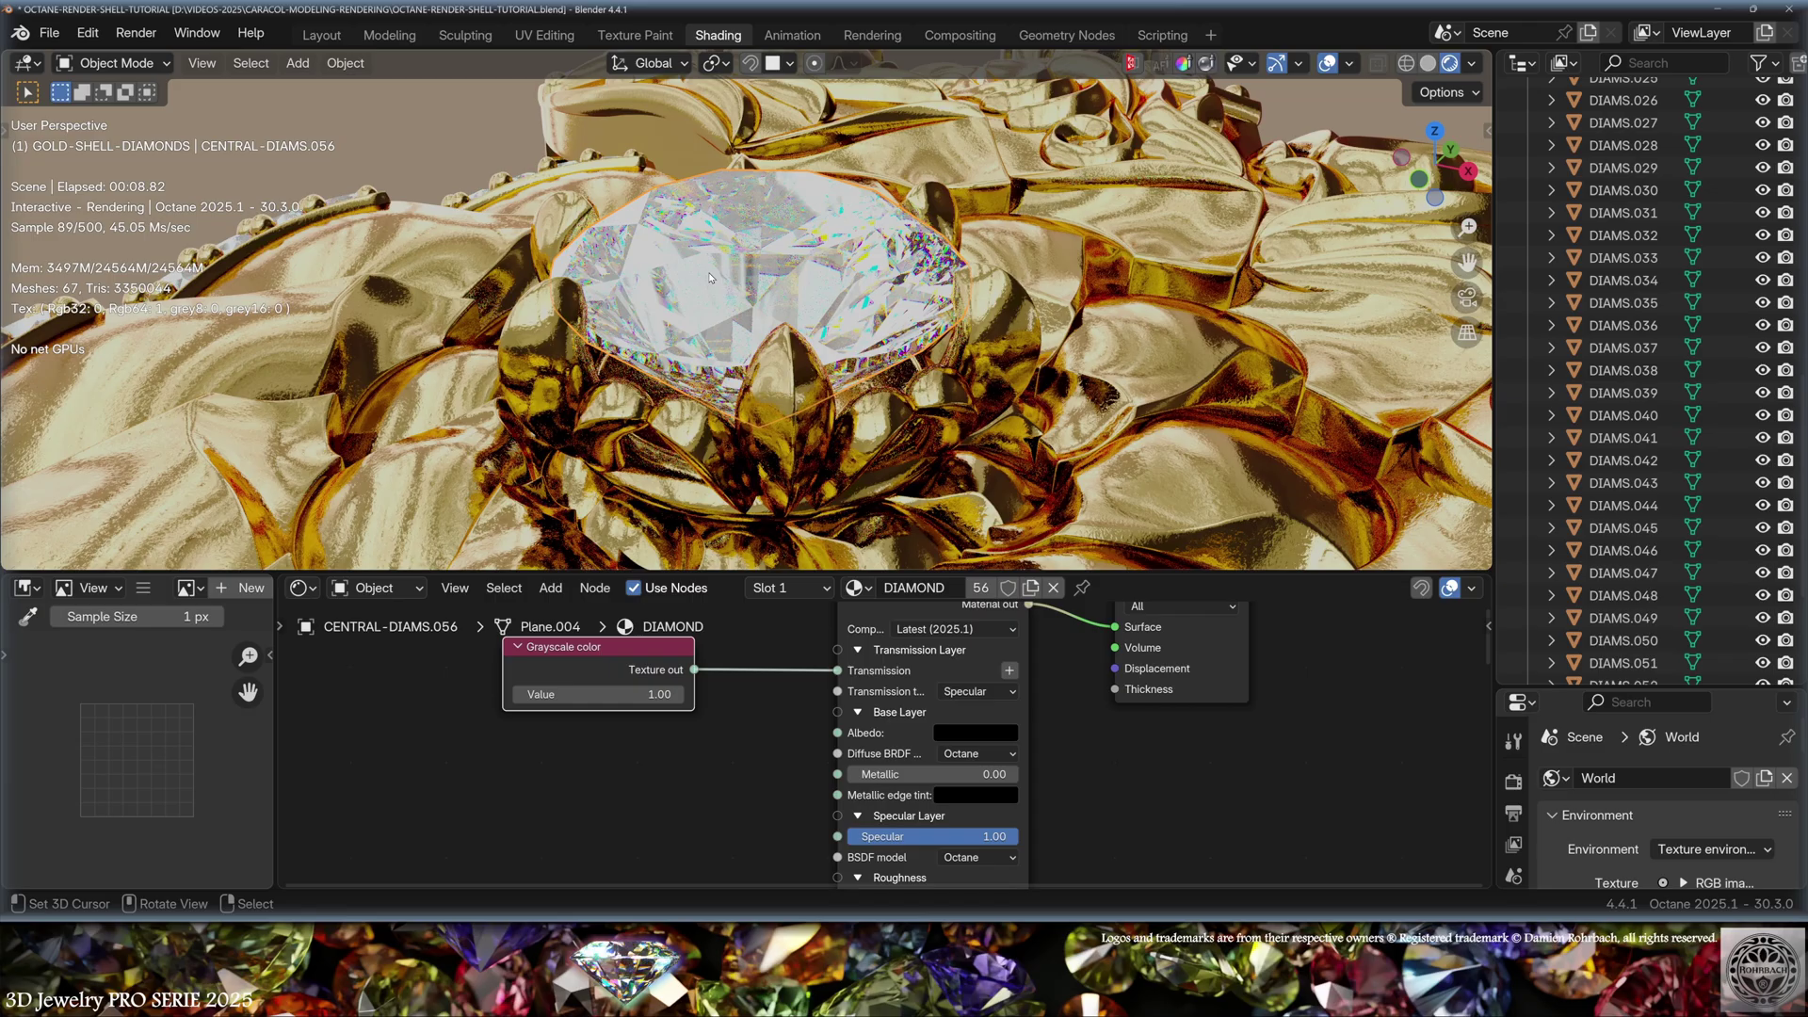
{"action": "key", "text": "h"}
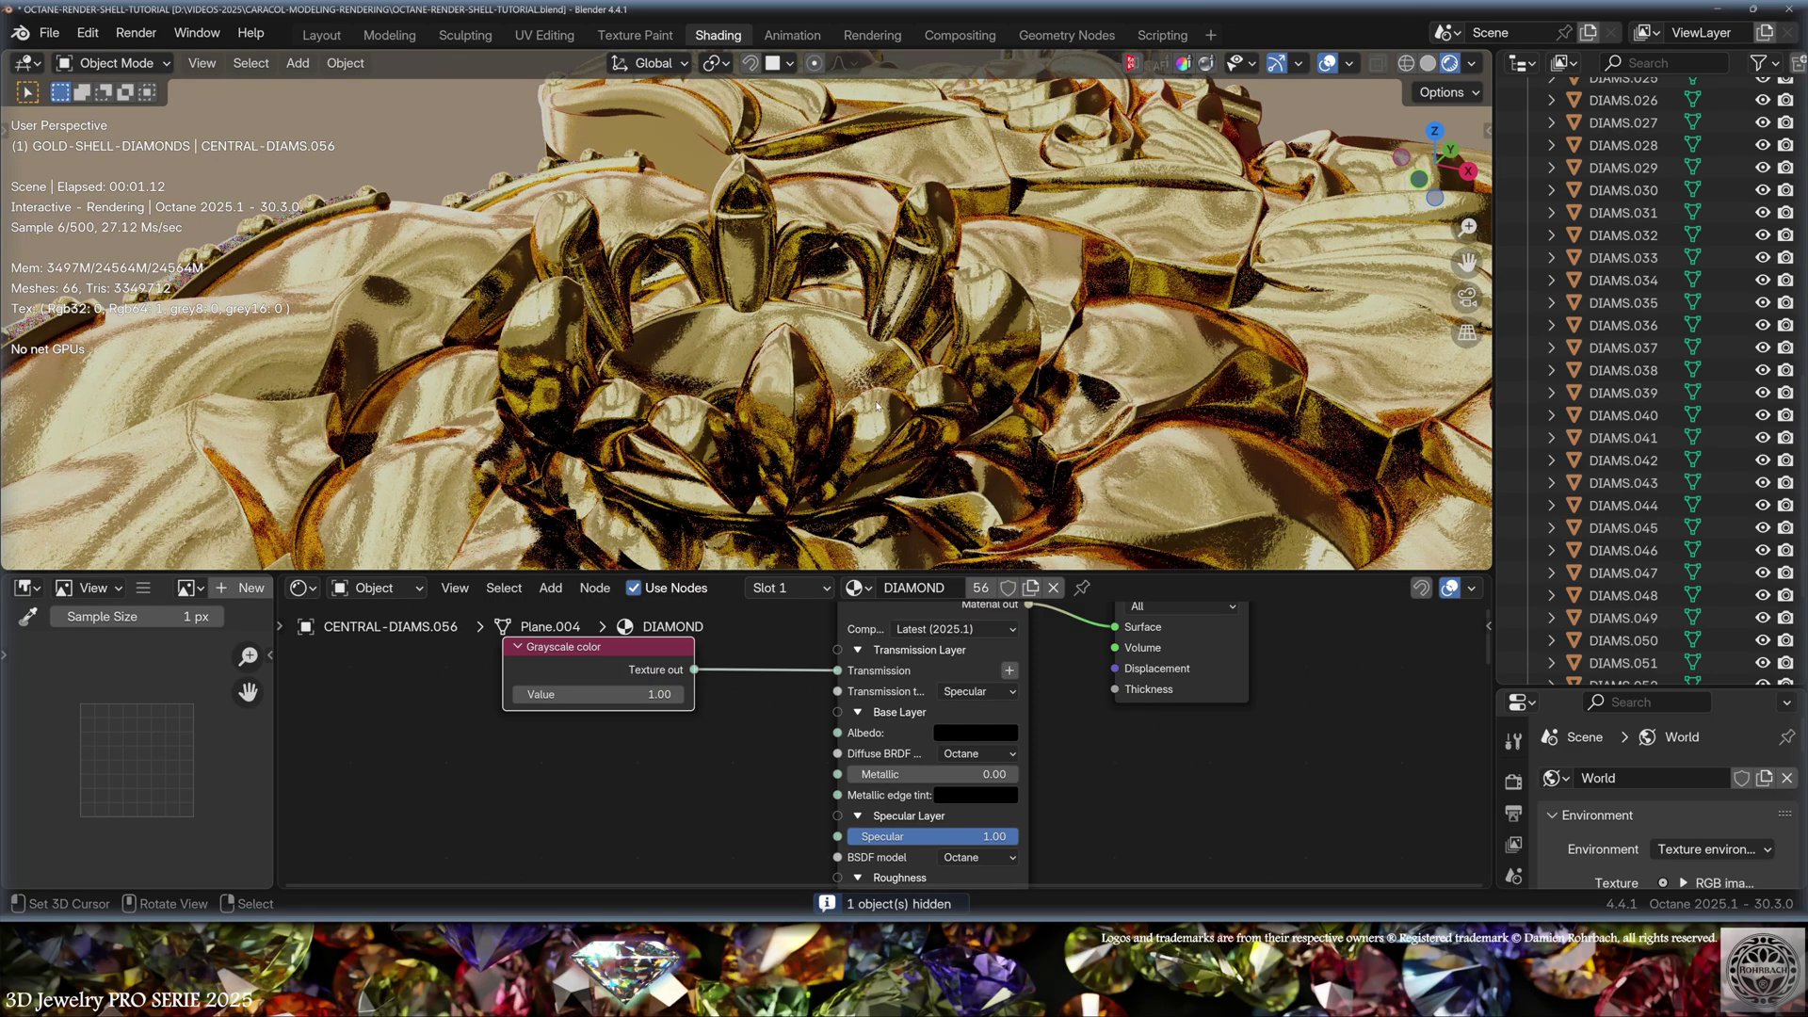
{"action": "middle_click_drag", "start_coordinate": [821, 254], "coordinate": [867, 342]}
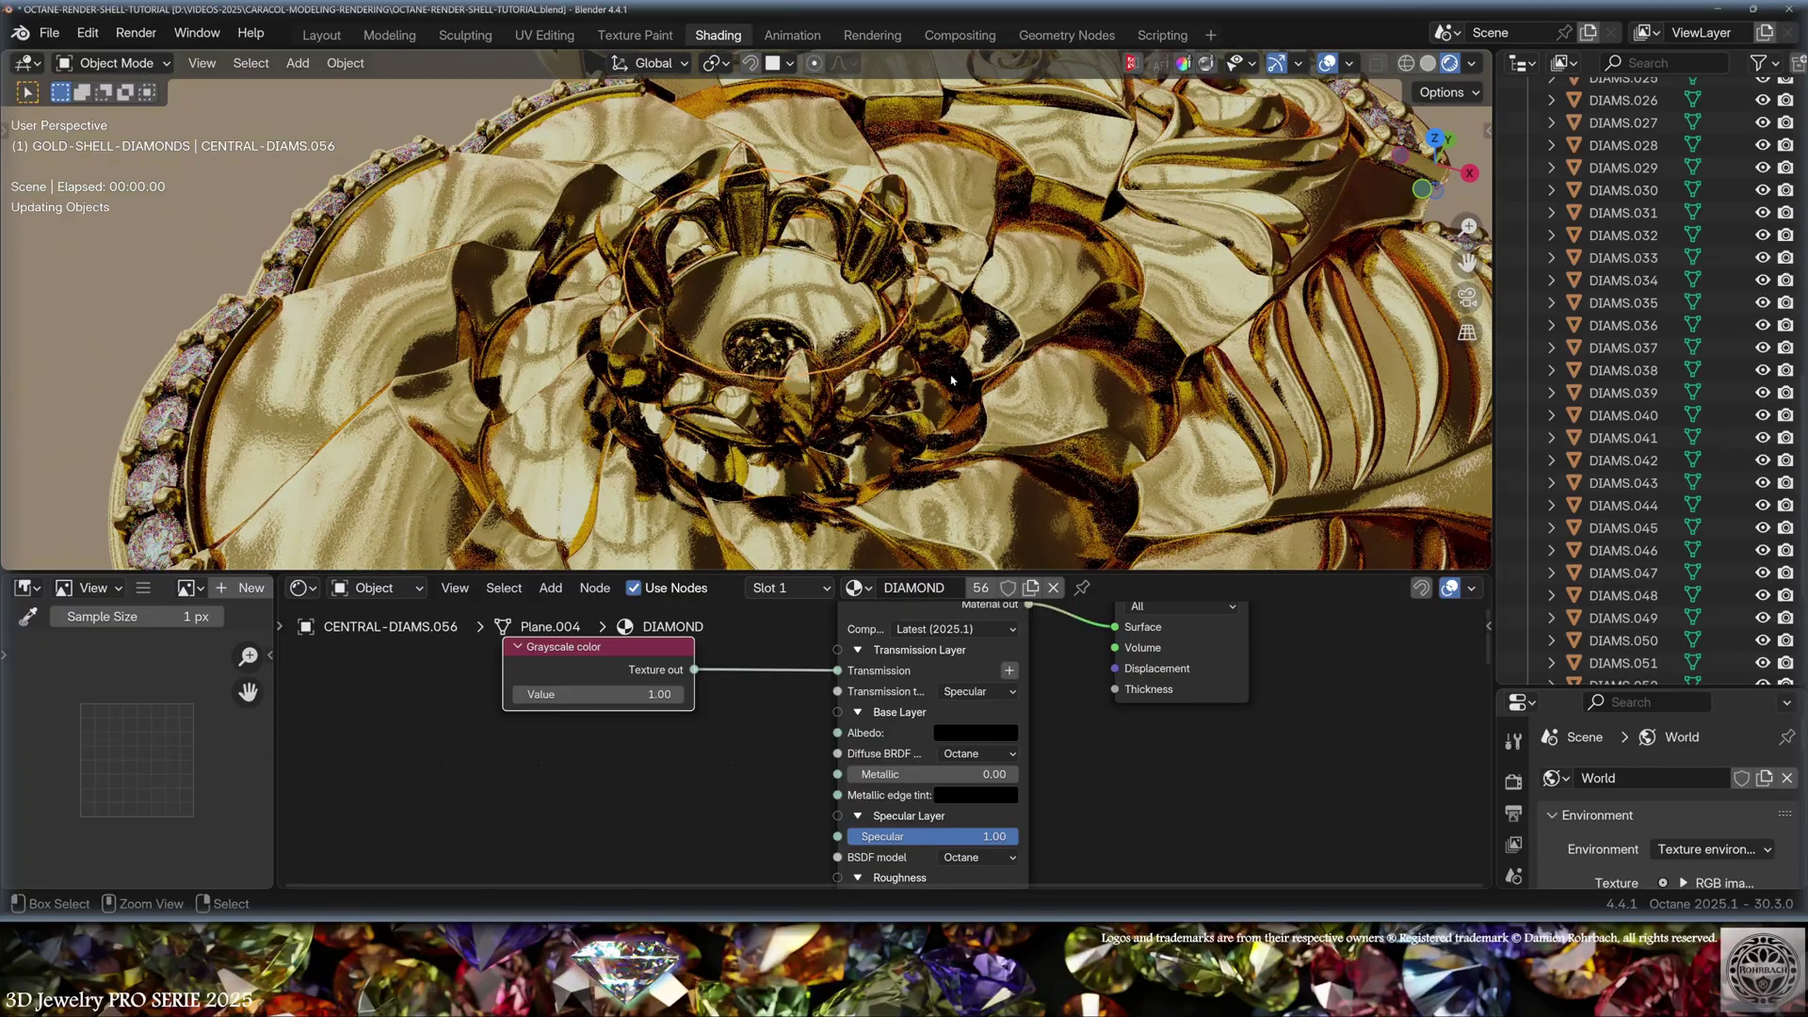
{"action": "key", "text": "alt+h"}
{"action": "key", "text": "alt+a"}
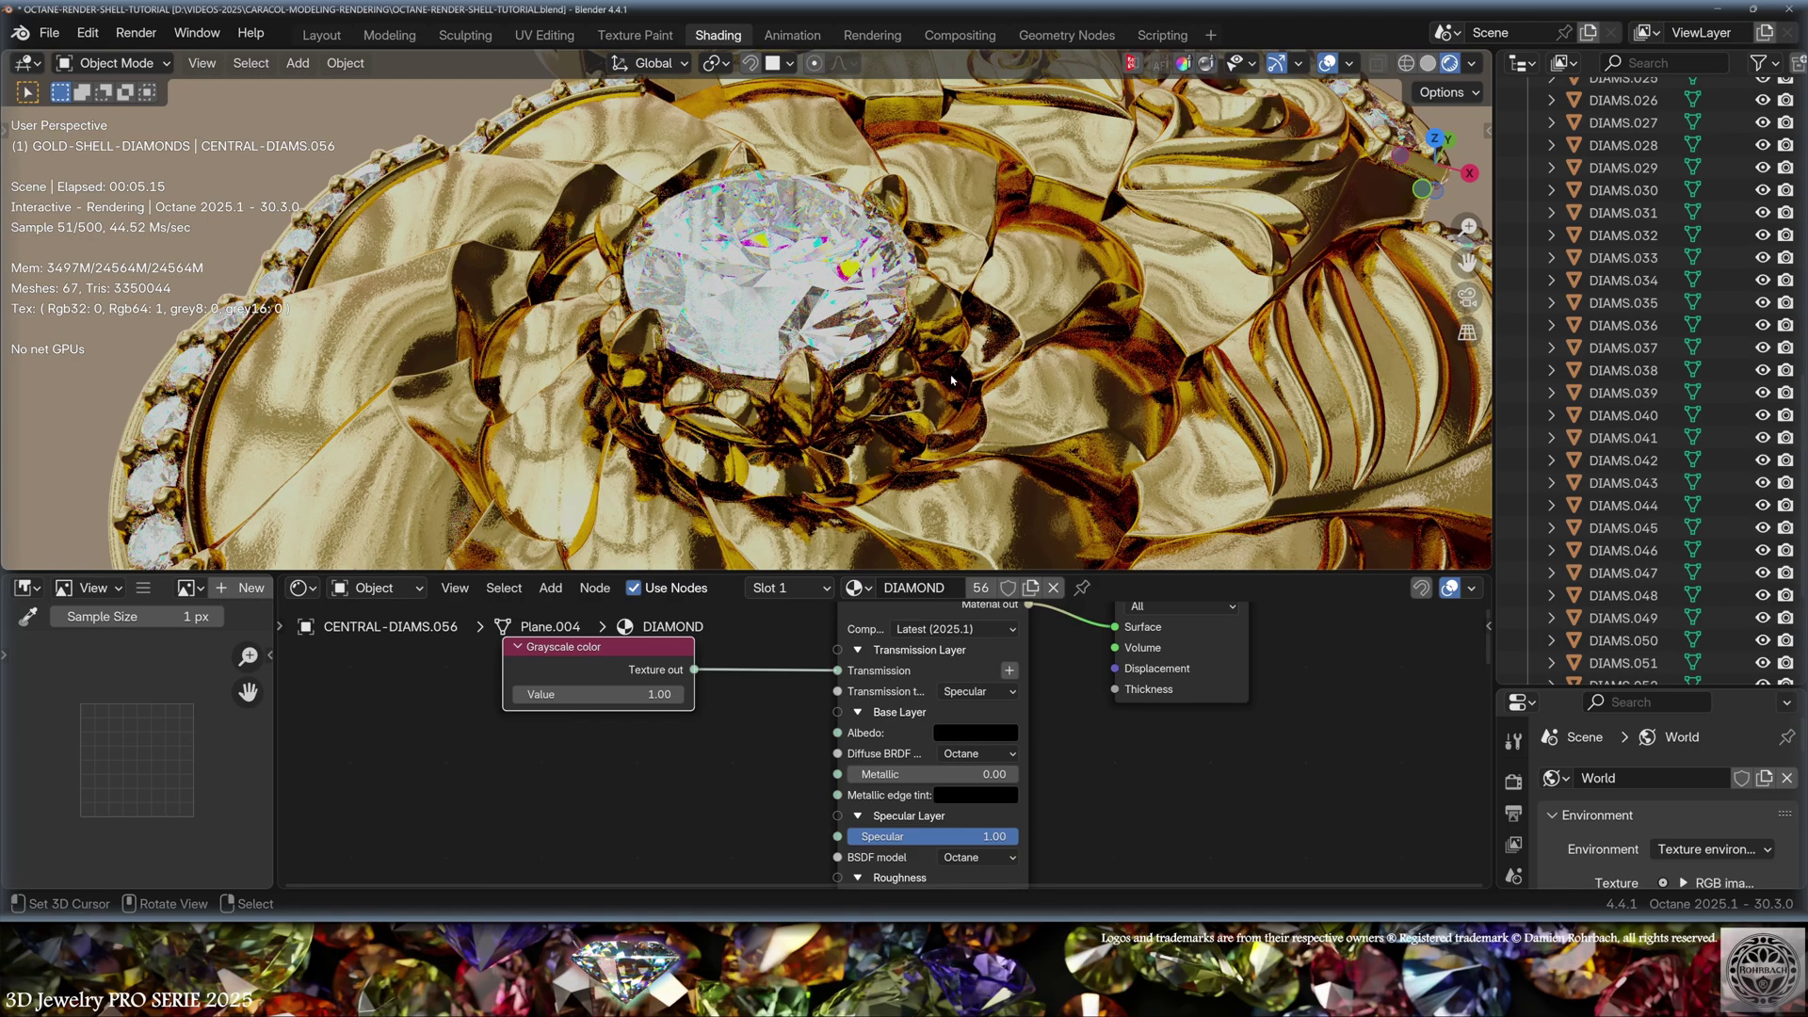
{"action": "key", "text": "h"}
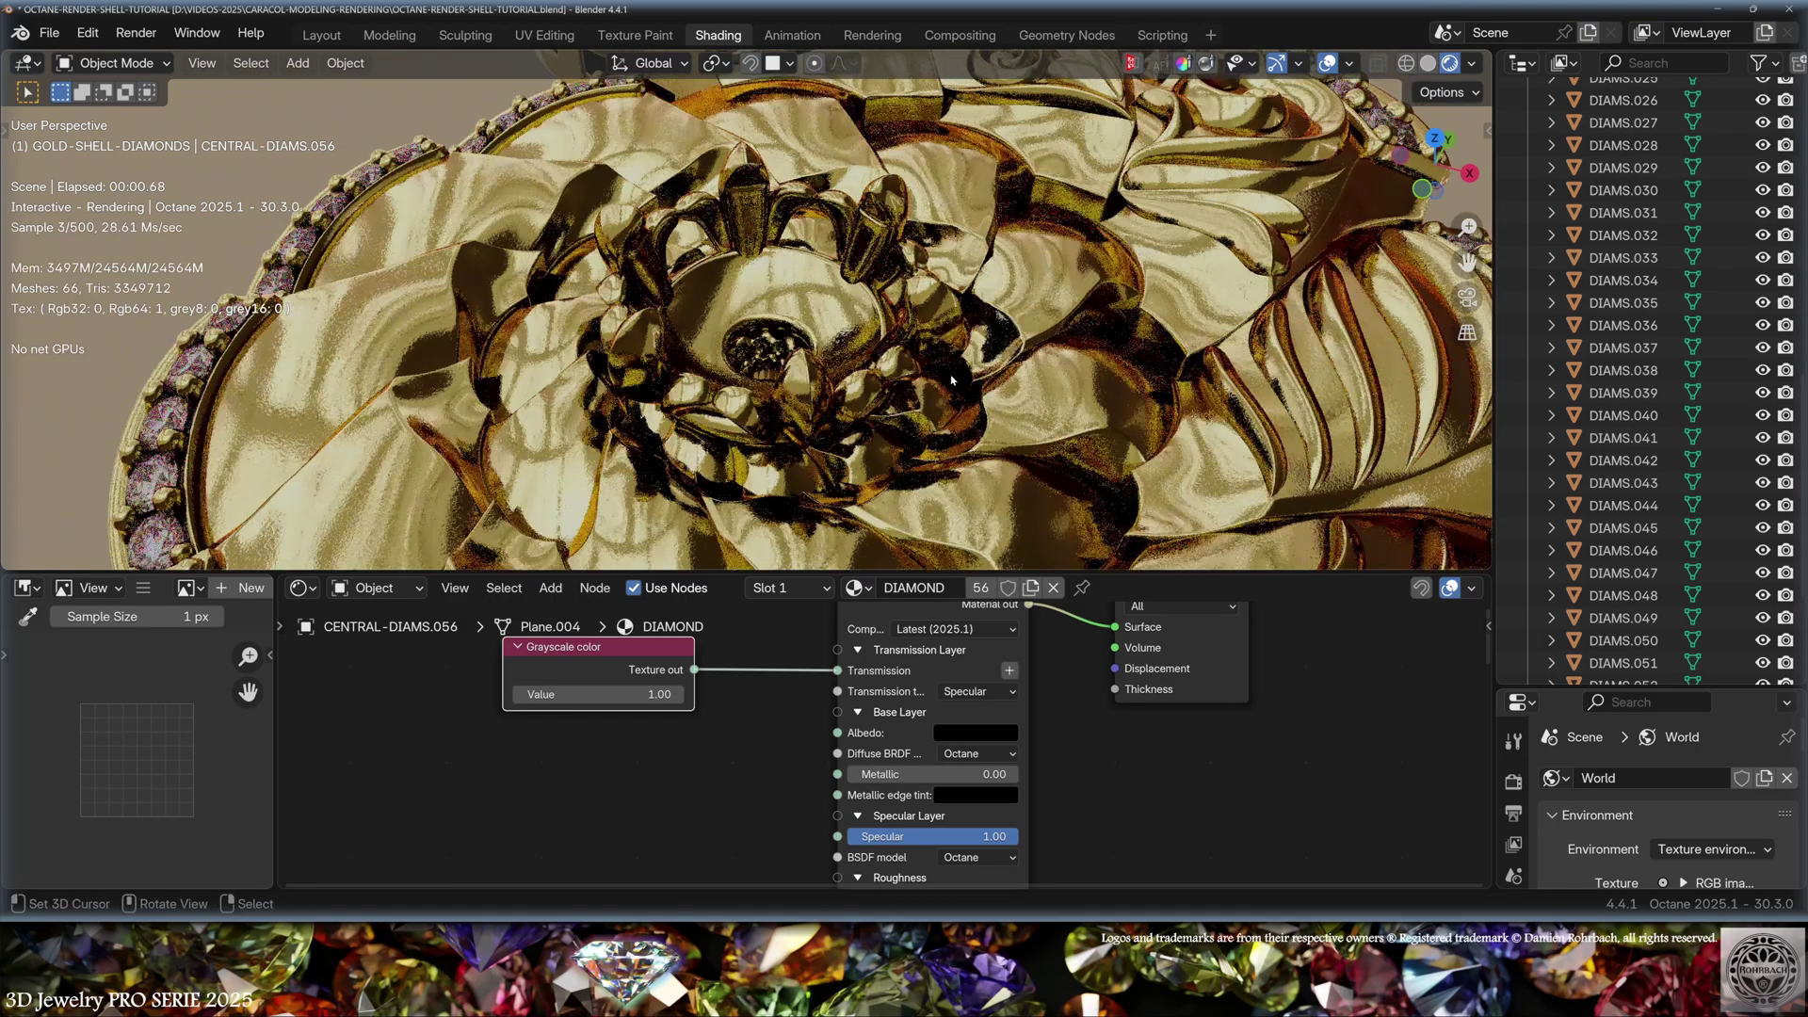
{"action": "key", "text": "alt+h"}
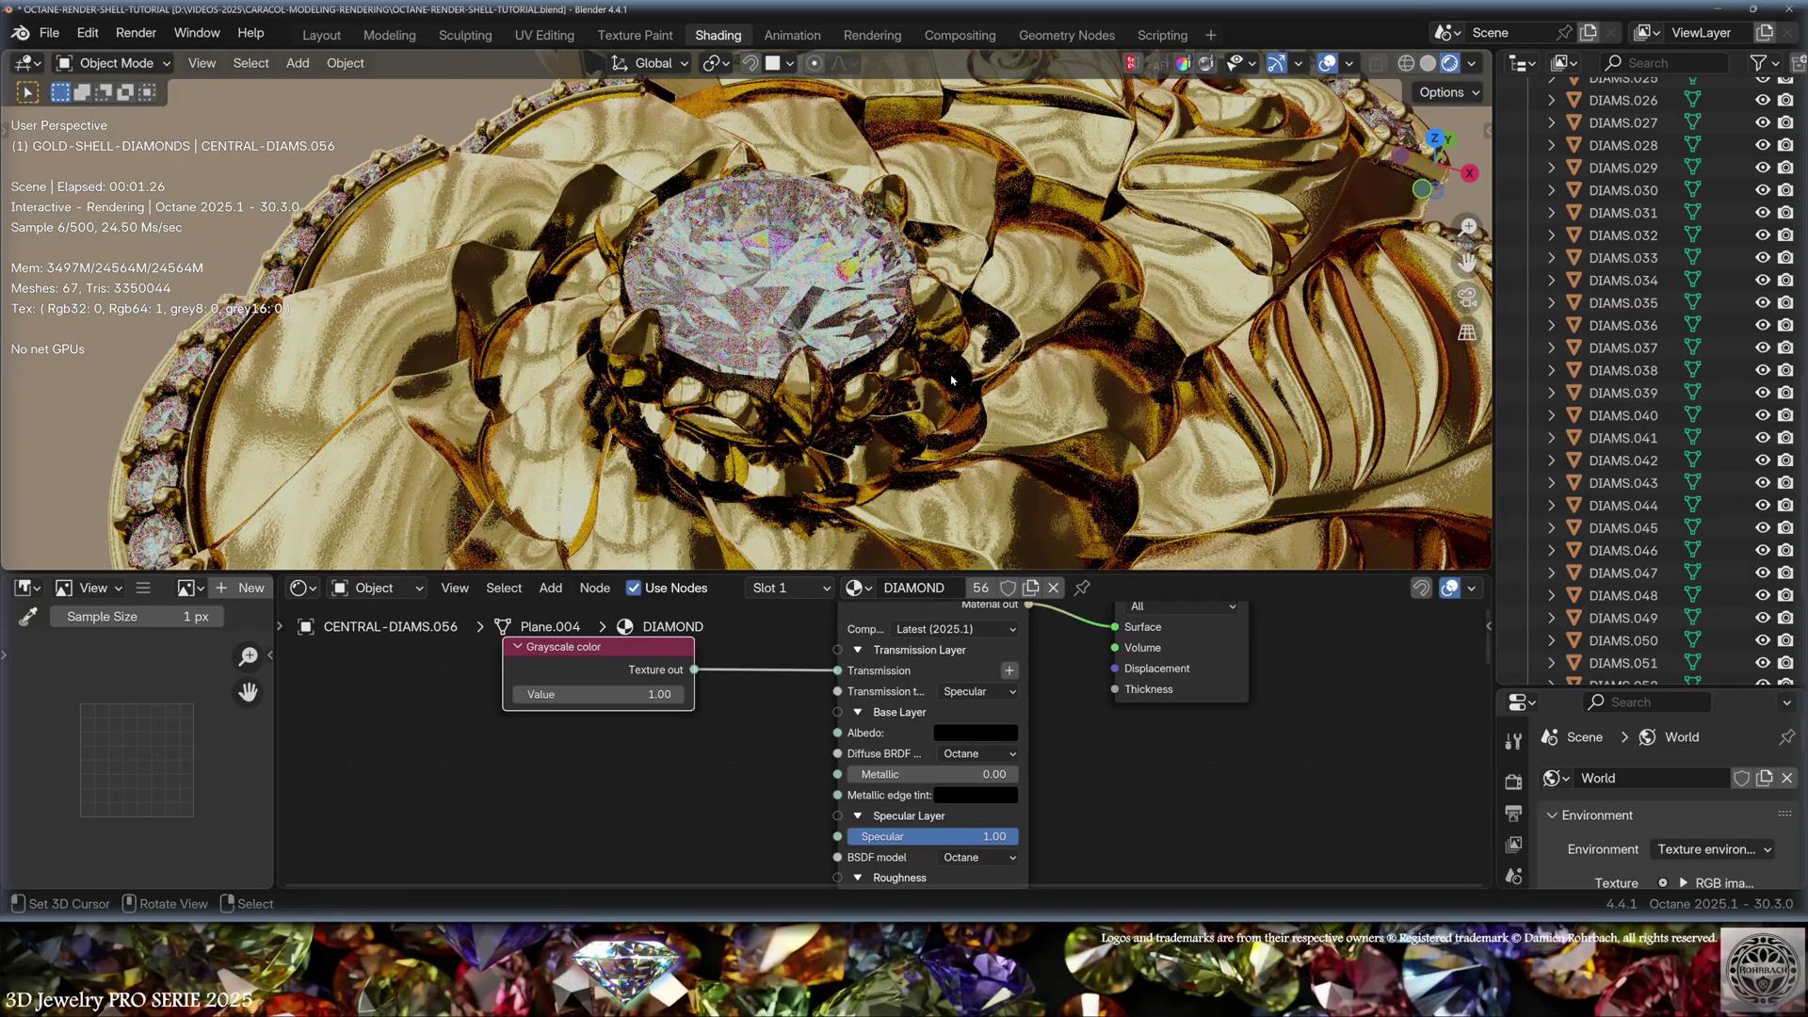
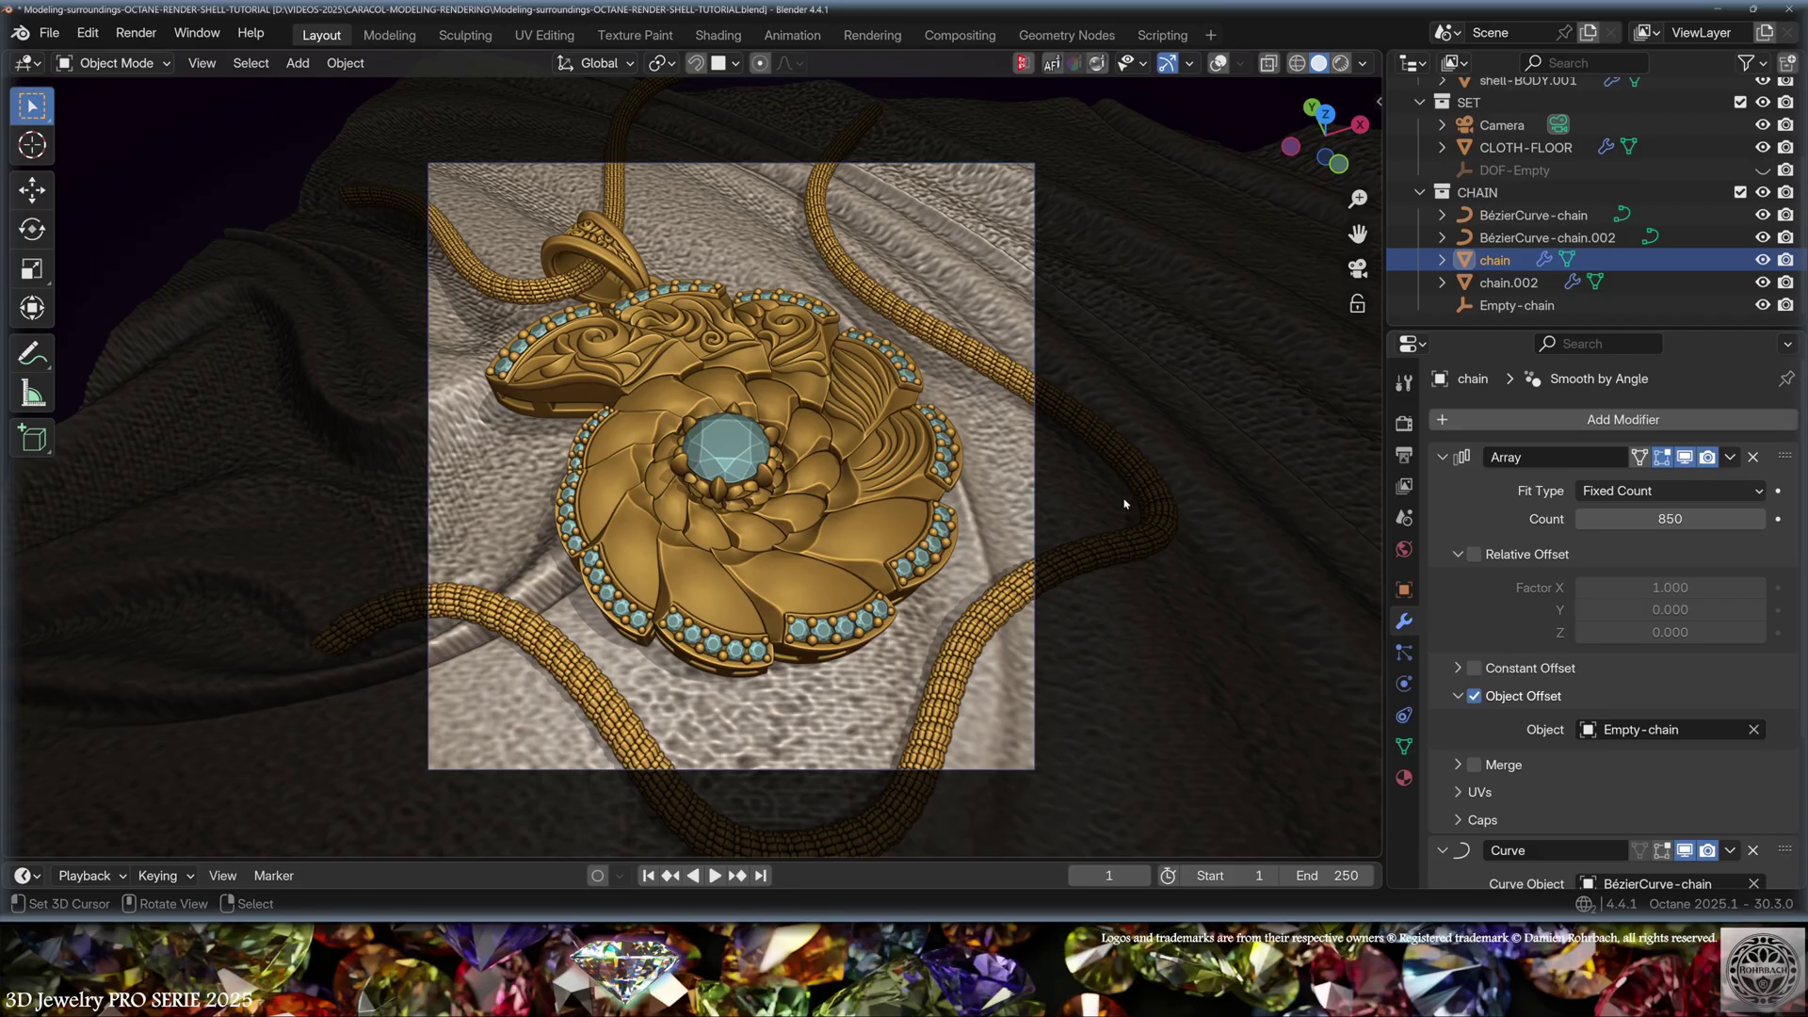
Select chain.002, turn on the viewport overlays and collapse its Array modifier to examine its Curve modifier settings.
{"action": "left_click", "coordinate": [1115, 636]}
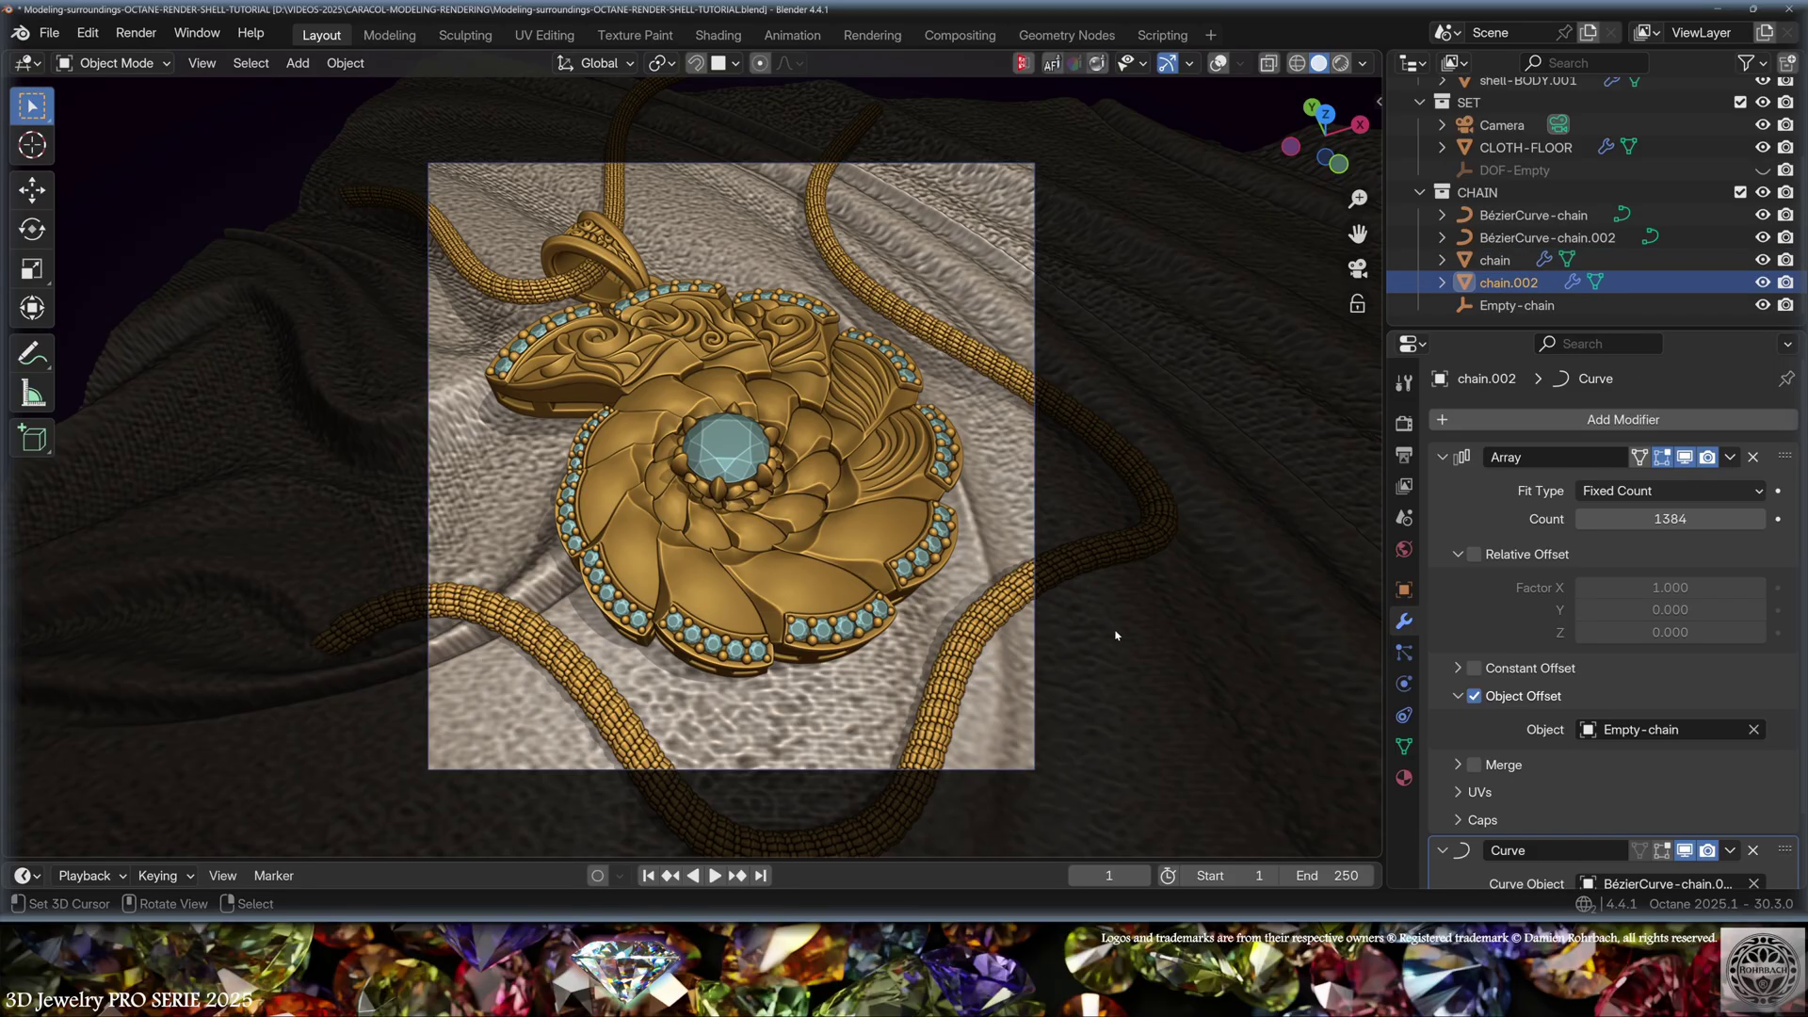
{"action": "left_click", "coordinate": [1218, 63]}
{"action": "left_click", "coordinate": [1442, 457]}
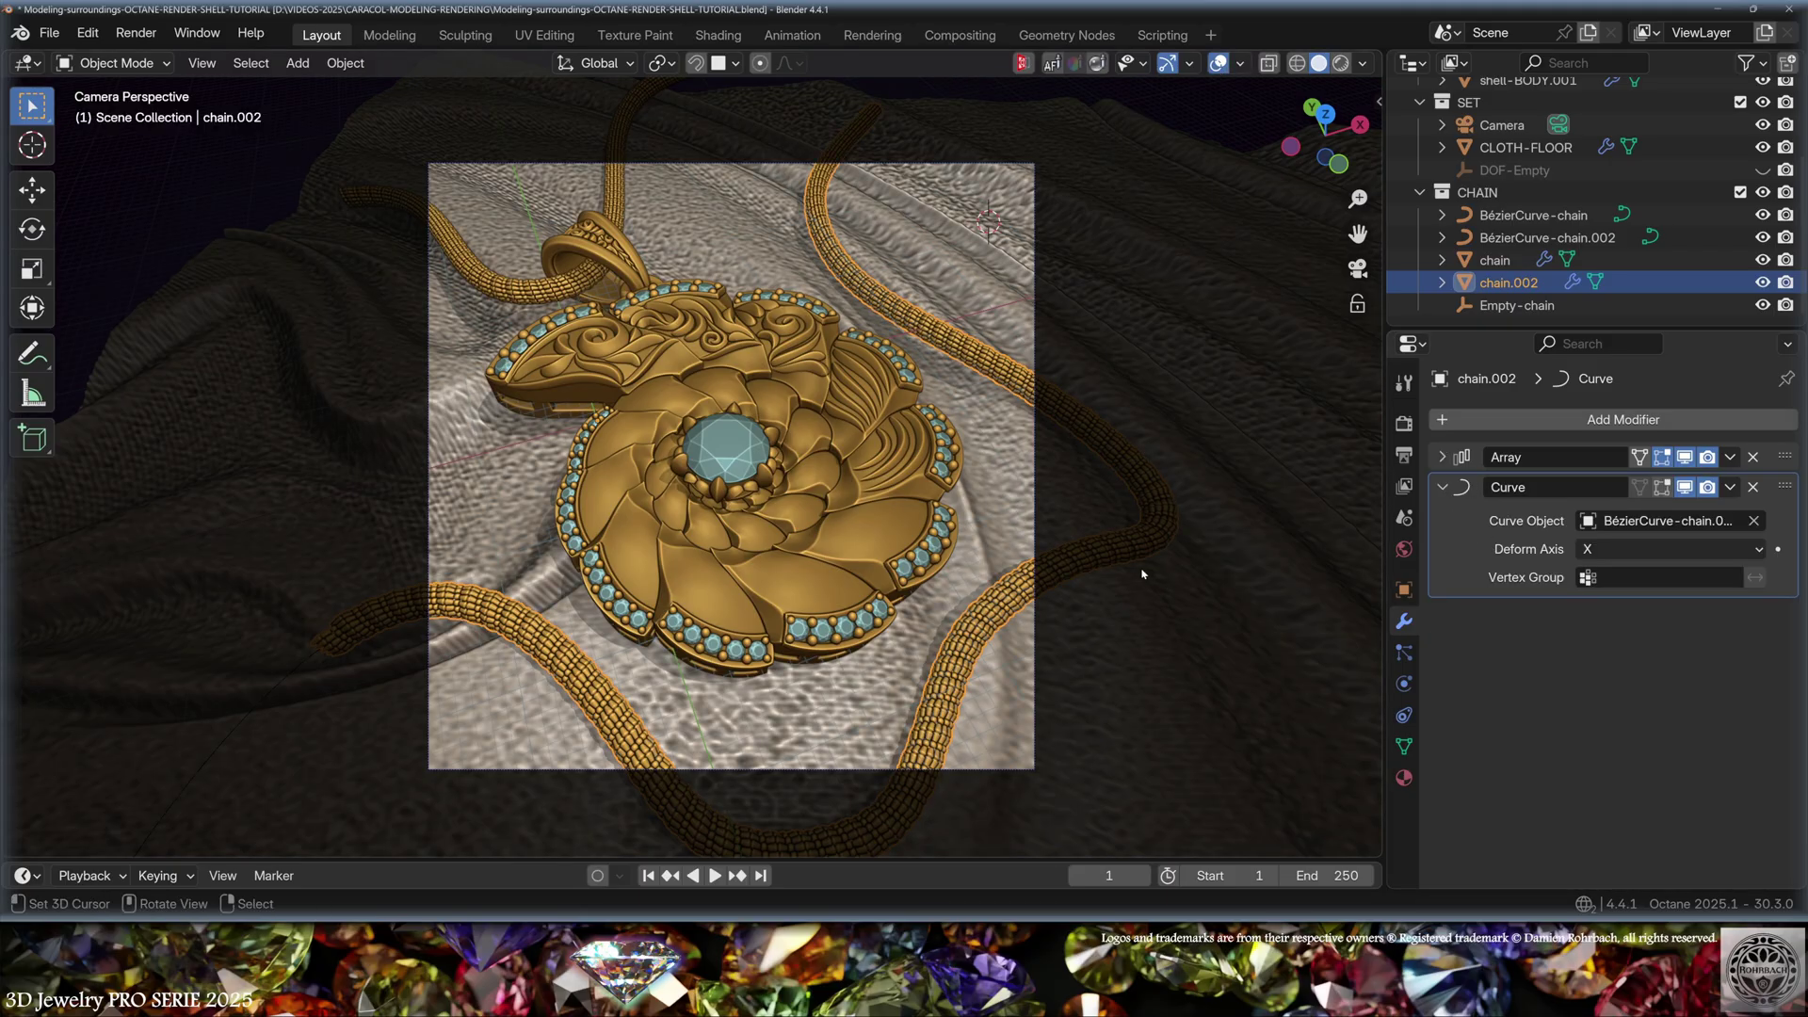
Isolate chain.002 in Edit Mode to inspect its link from the top, then return to the full camera view and deselect everything.
{"action": "key", "text": "Tab"}
{"action": "key", "text": "KP_Divide"}
{"action": "key", "text": "KP_7"}
{"action": "key", "text": "Tab"}
{"action": "key", "text": "KP_Divide"}
{"action": "key", "text": "KP_0"}
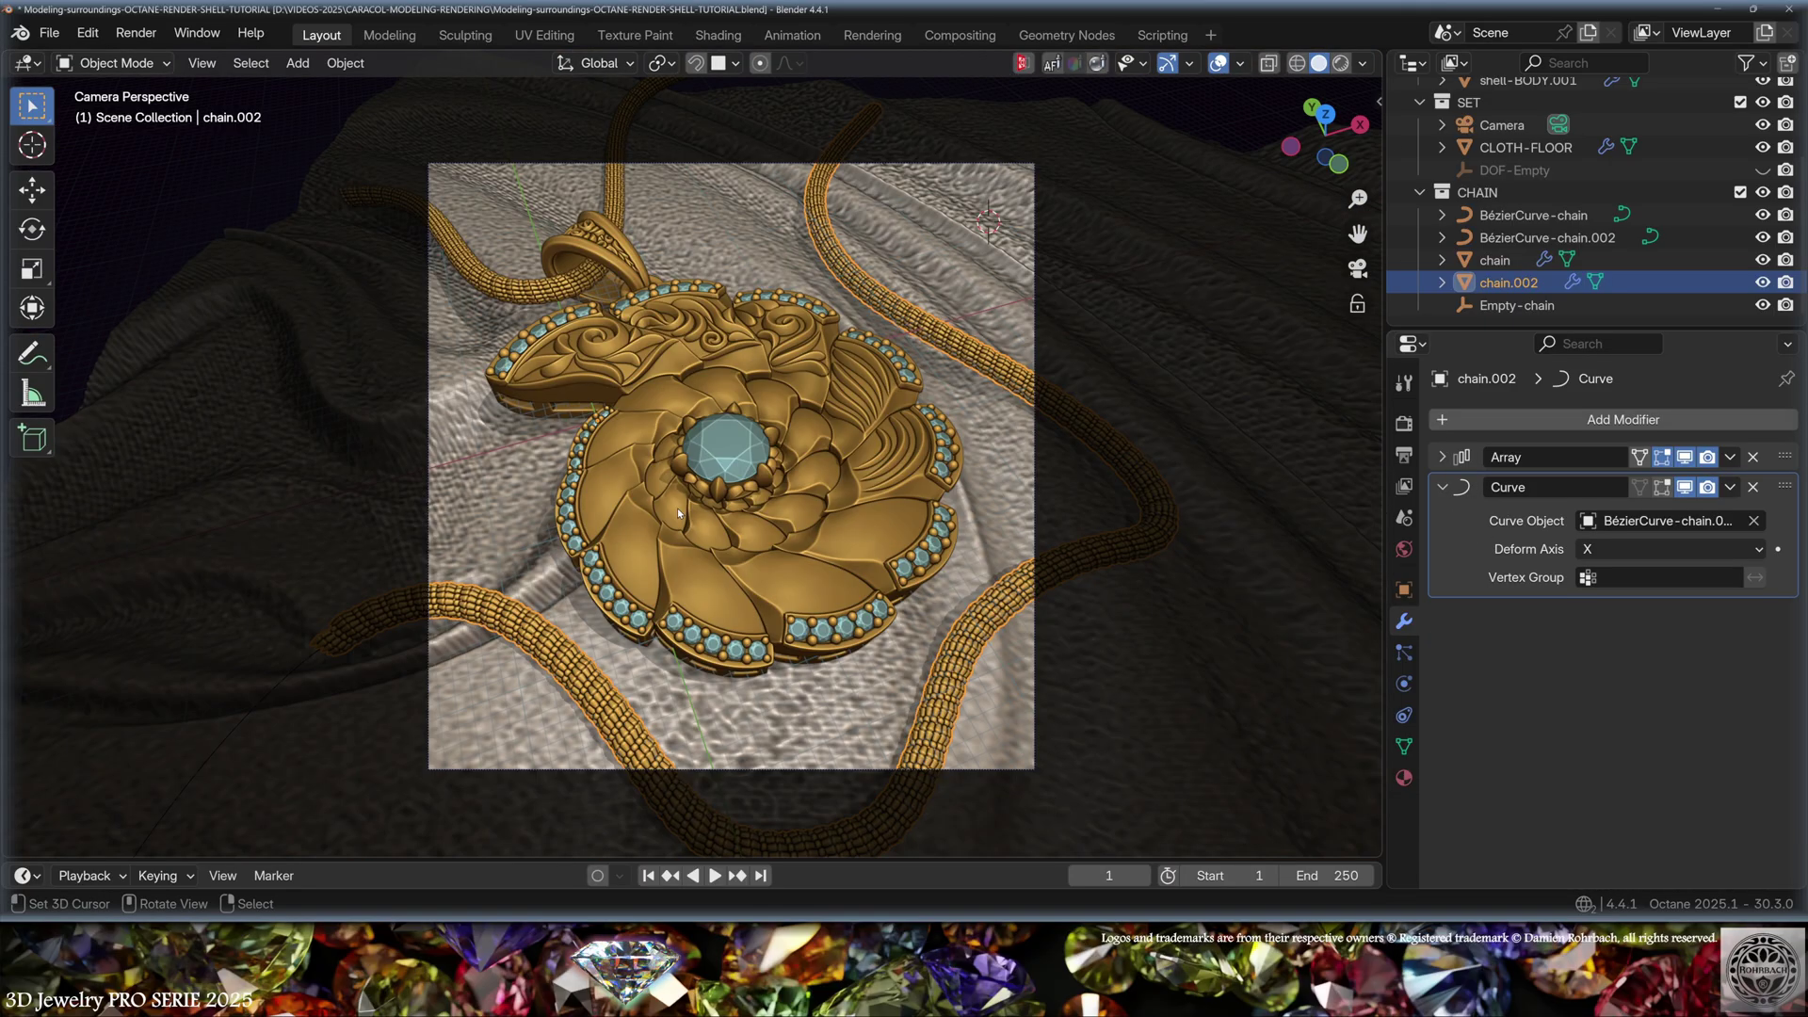
{"action": "key", "text": "alt+a"}
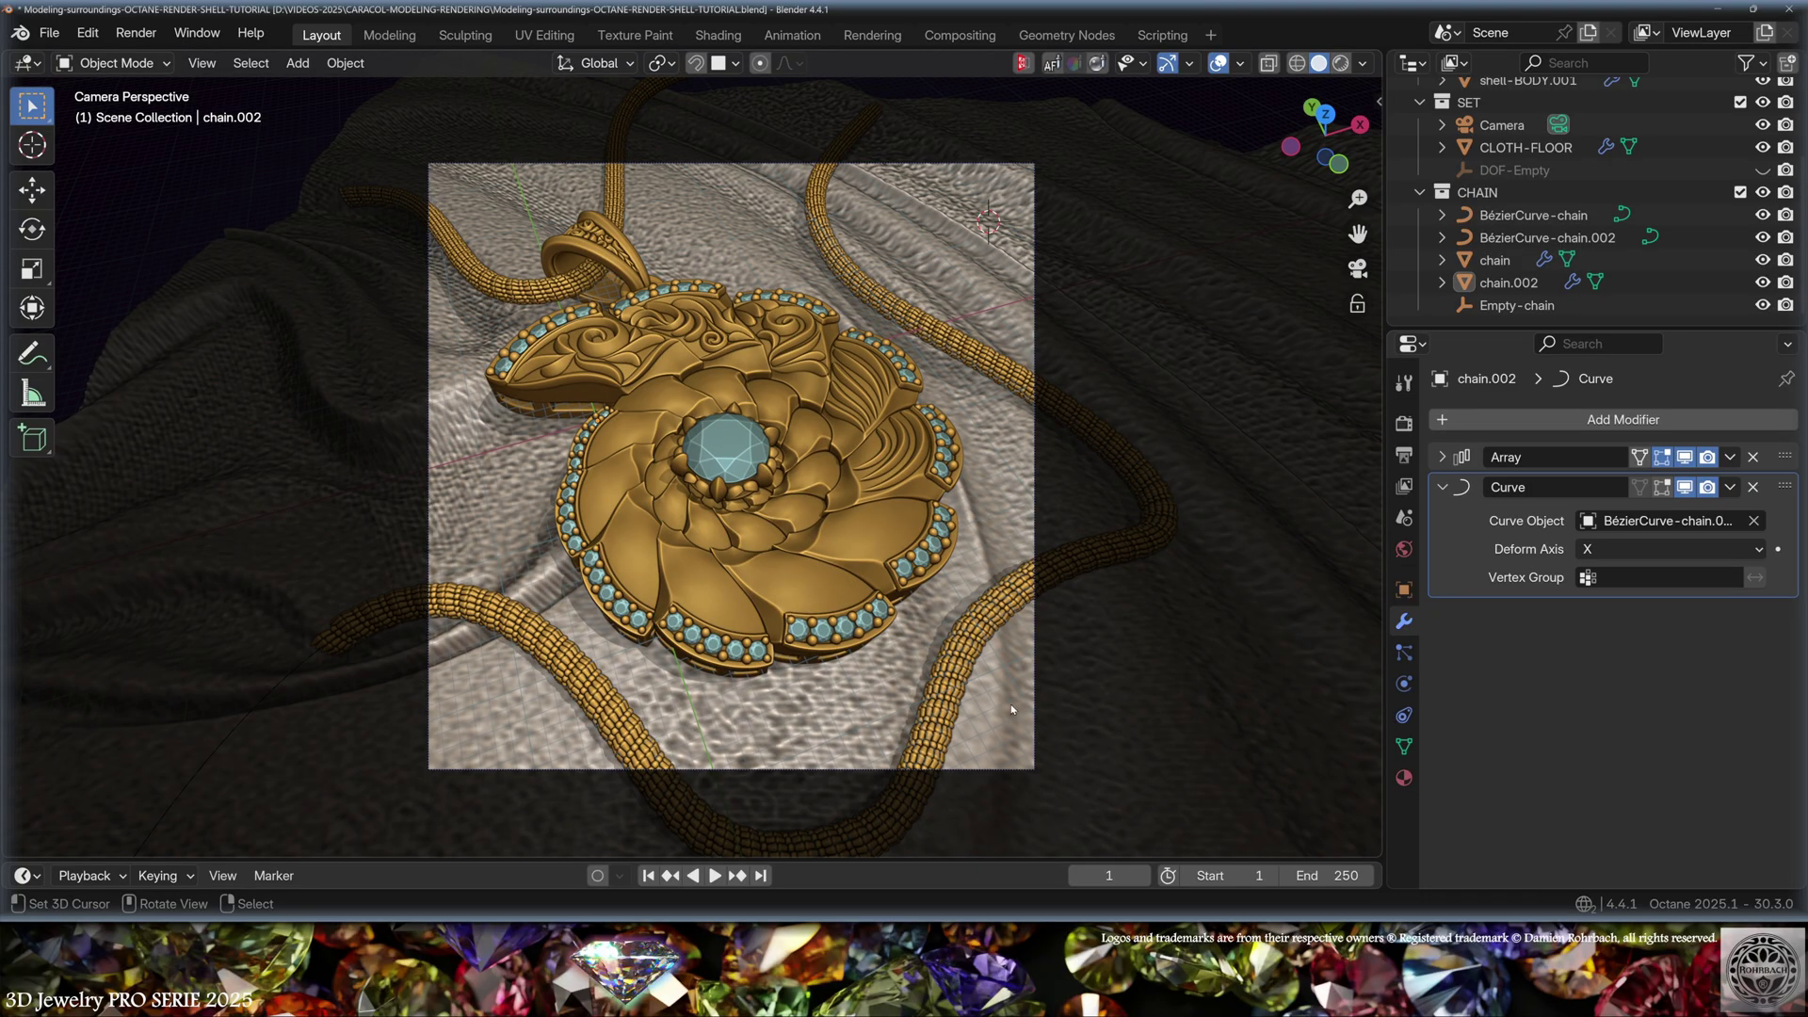
Select CLOTH-FLOOR and examine its Subdivision, Displace and Smooth modifiers along with the cloth surface around the pendant.
{"action": "left_click", "coordinate": [1276, 557]}
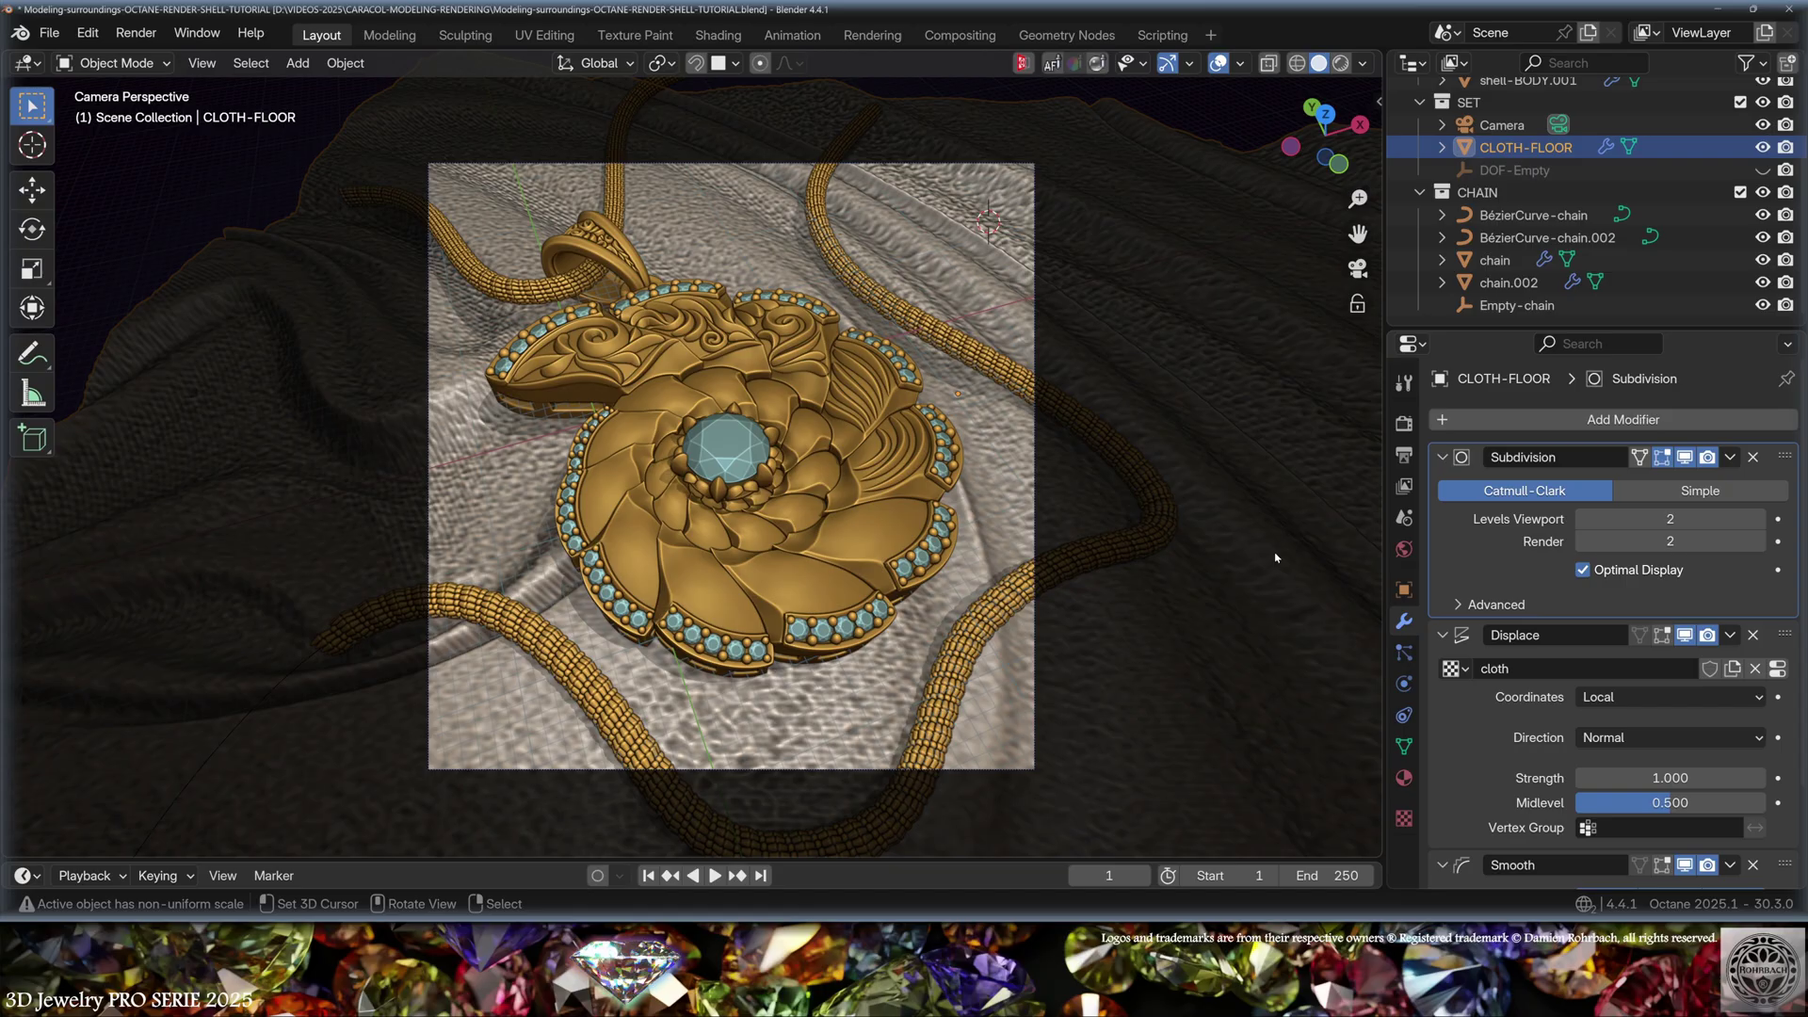
{"action": "middle_click_drag", "start_coordinate": [1276, 558], "coordinate": [1203, 585]}
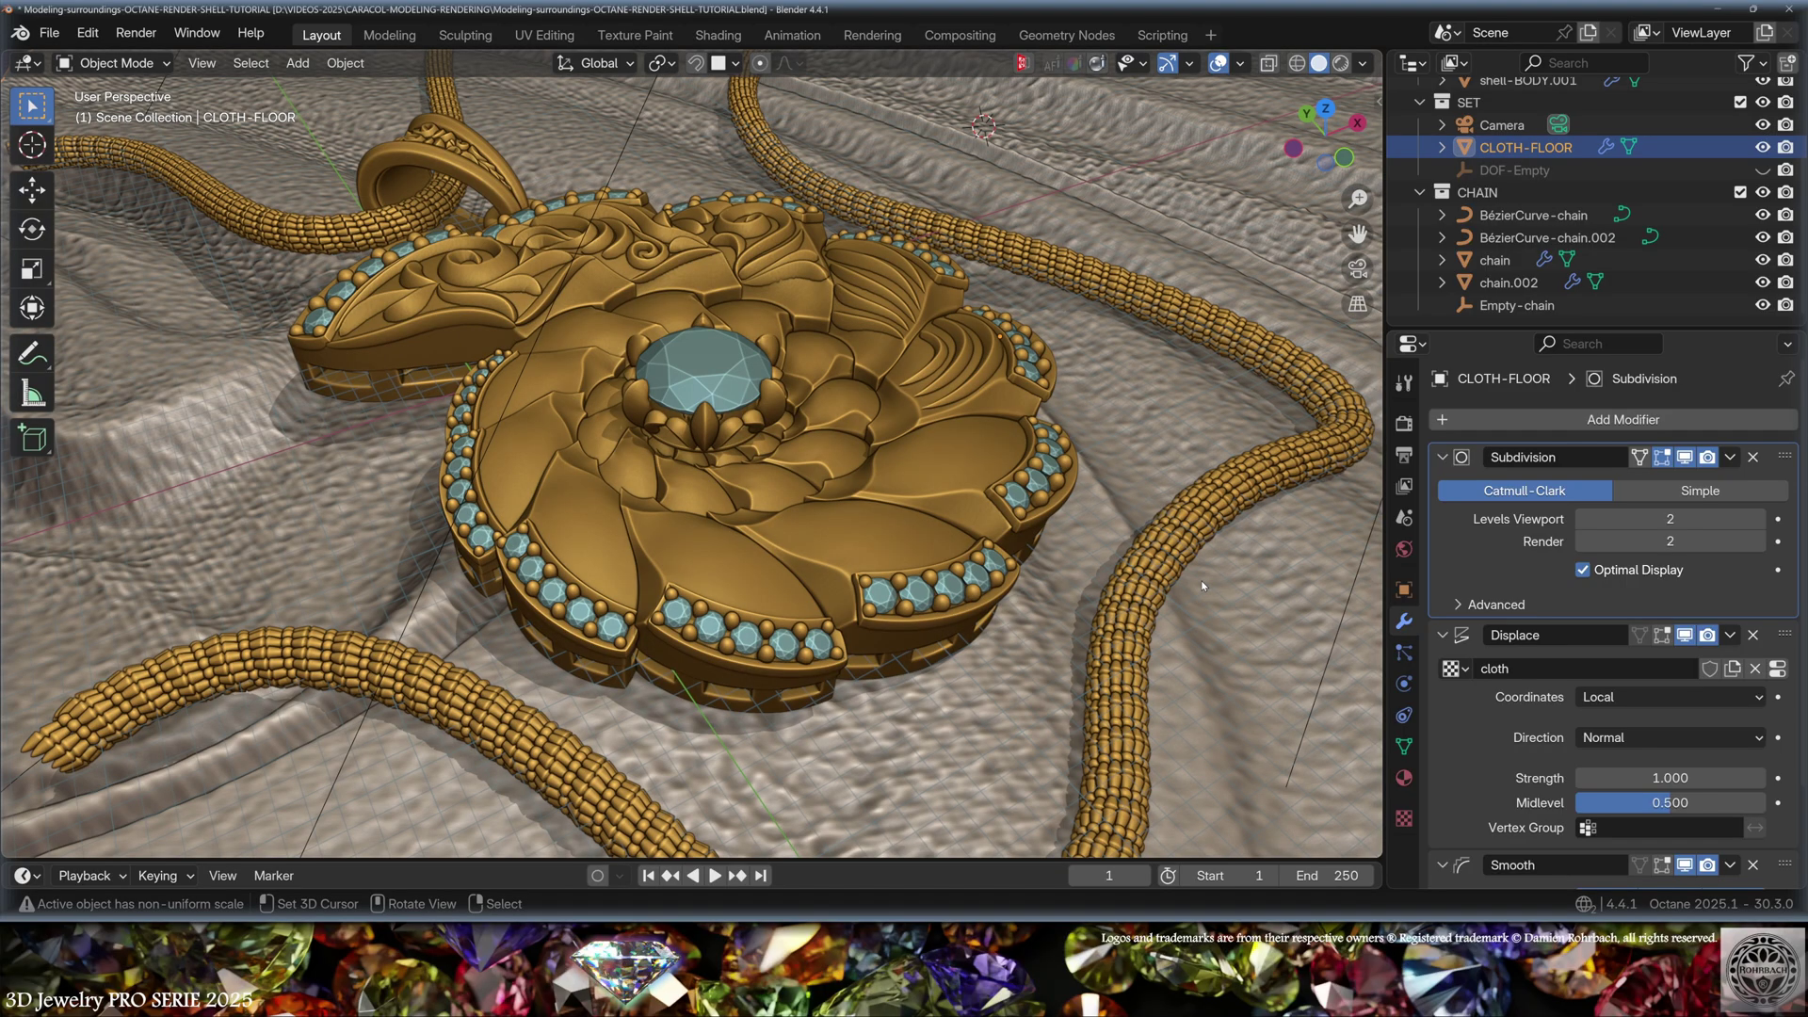
{"action": "key", "text": "KP_0"}
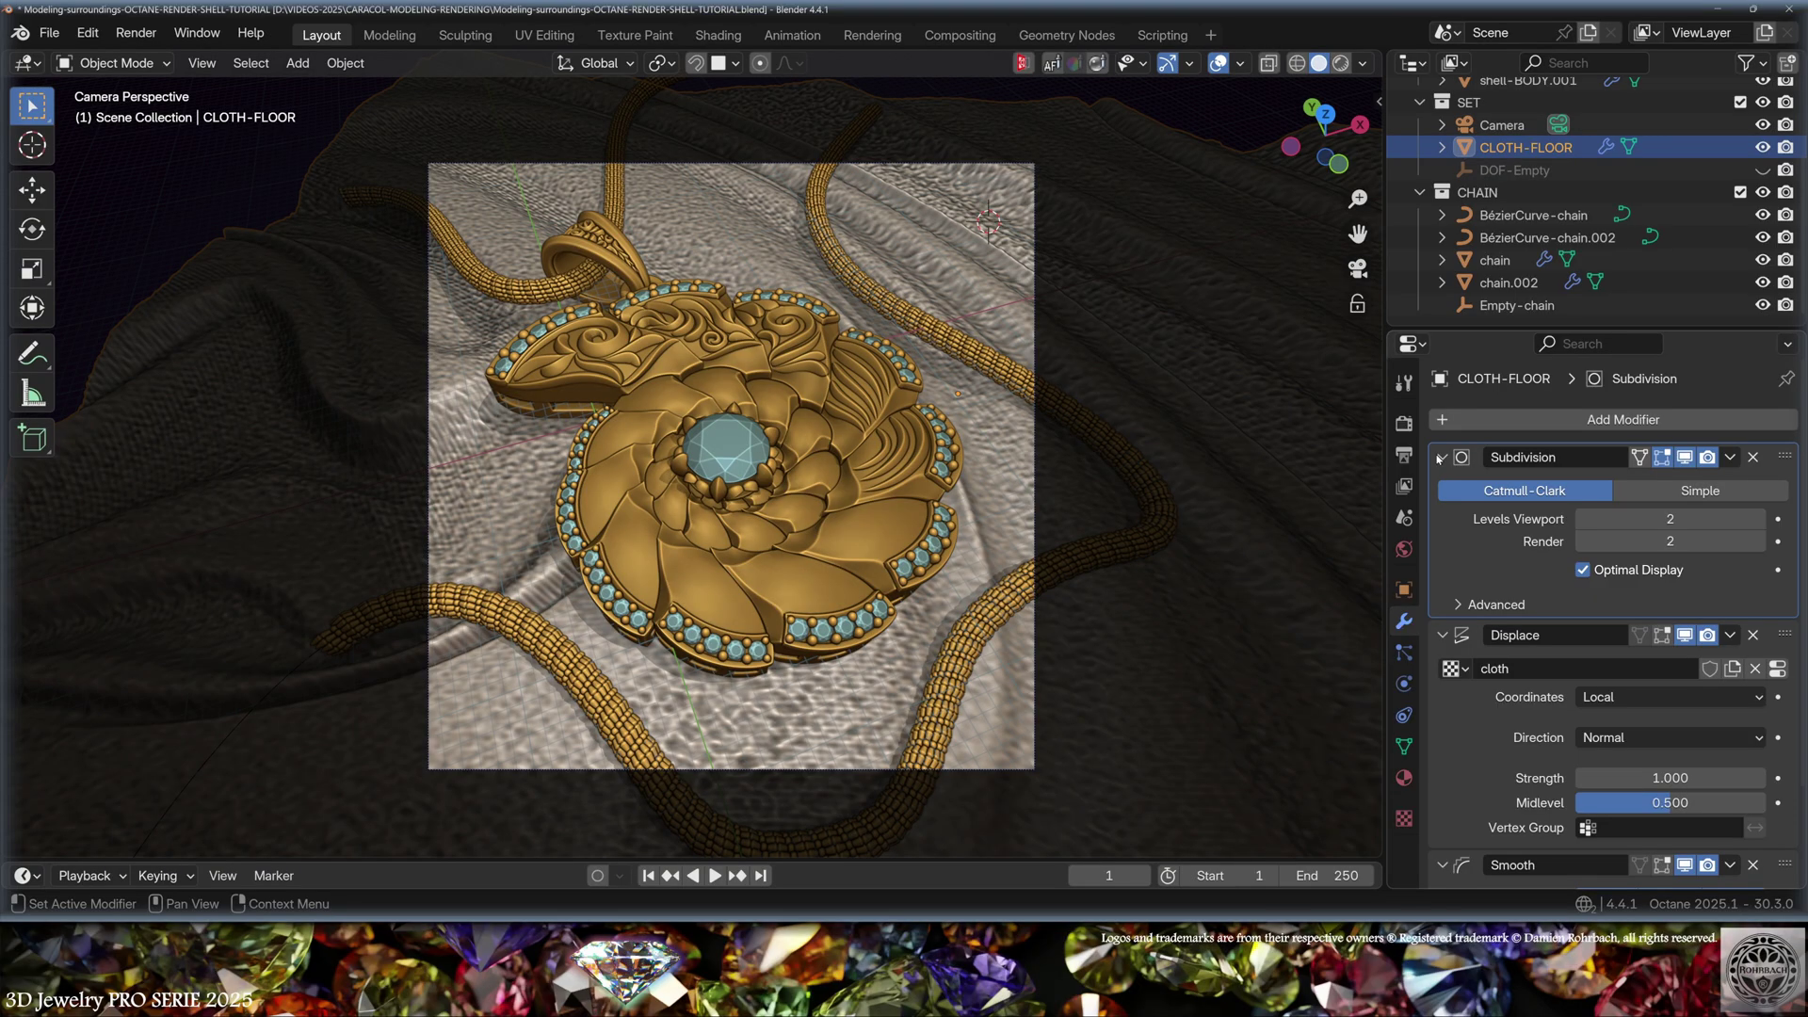
{"action": "scroll", "coordinate": [1561, 566], "scroll_direction": "down", "scroll_amount": 1}
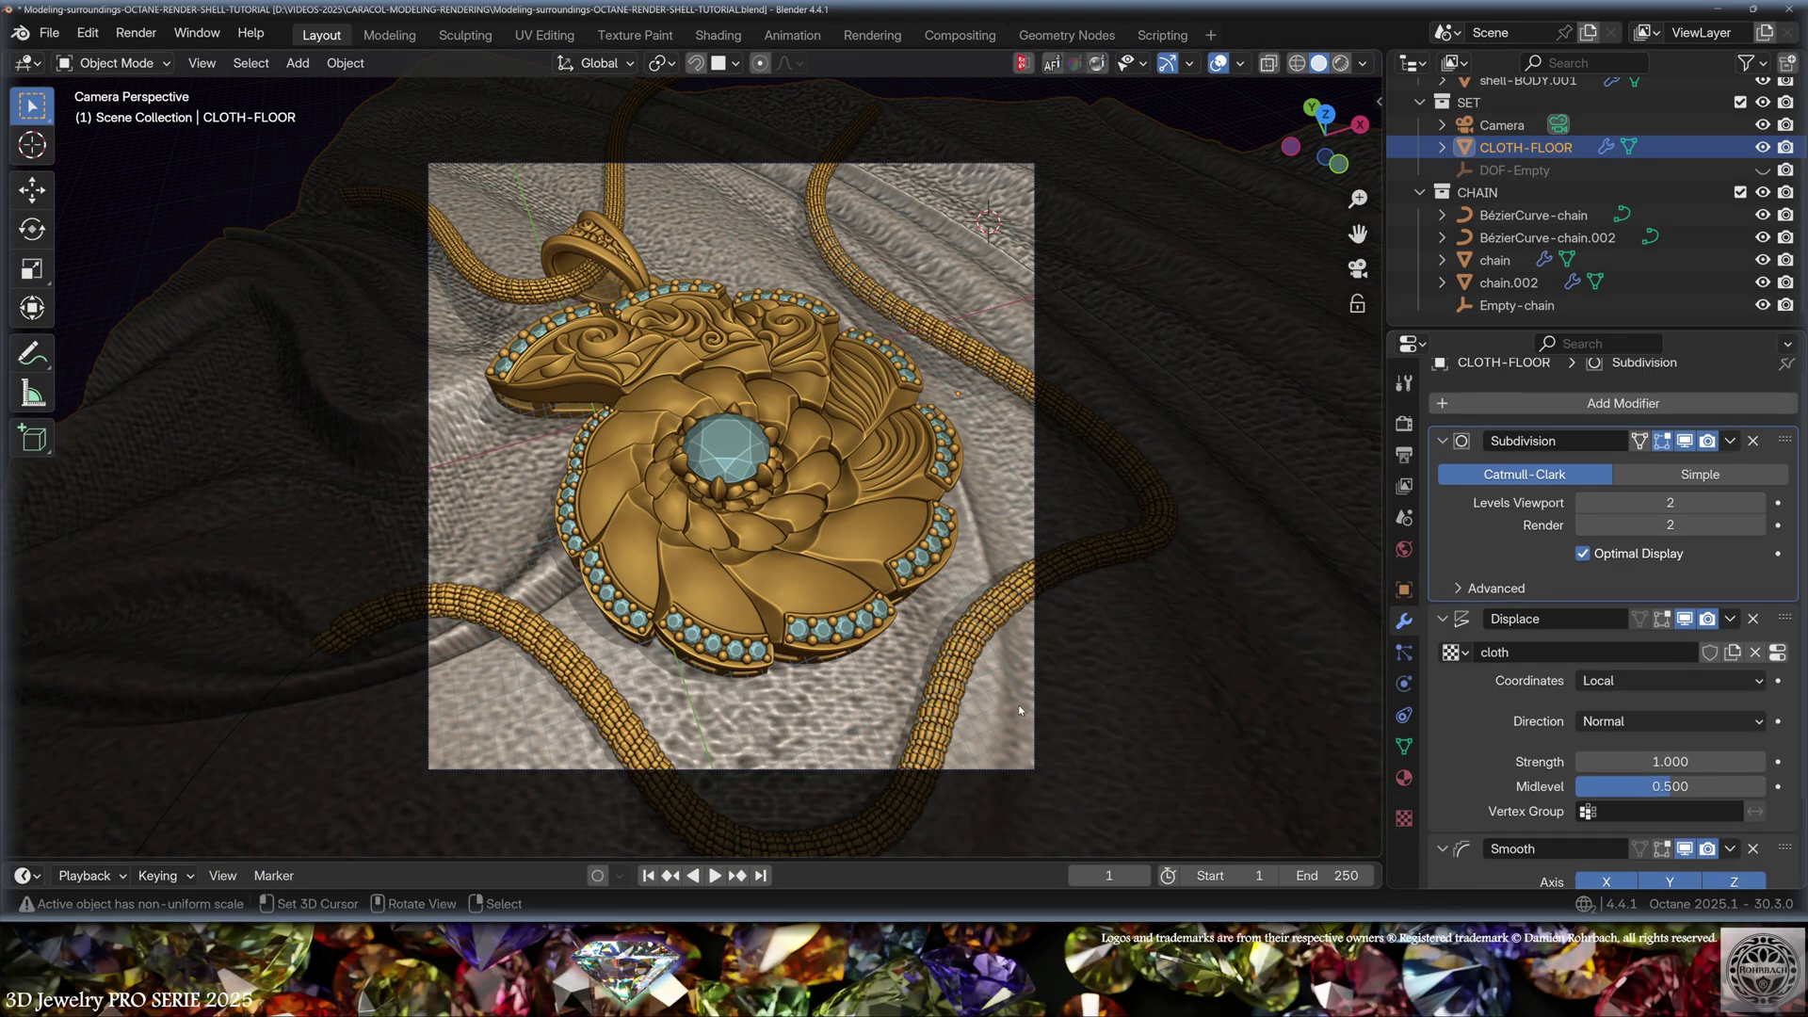
{"action": "middle_click_drag", "start_coordinate": [1019, 705], "coordinate": [1068, 555]}
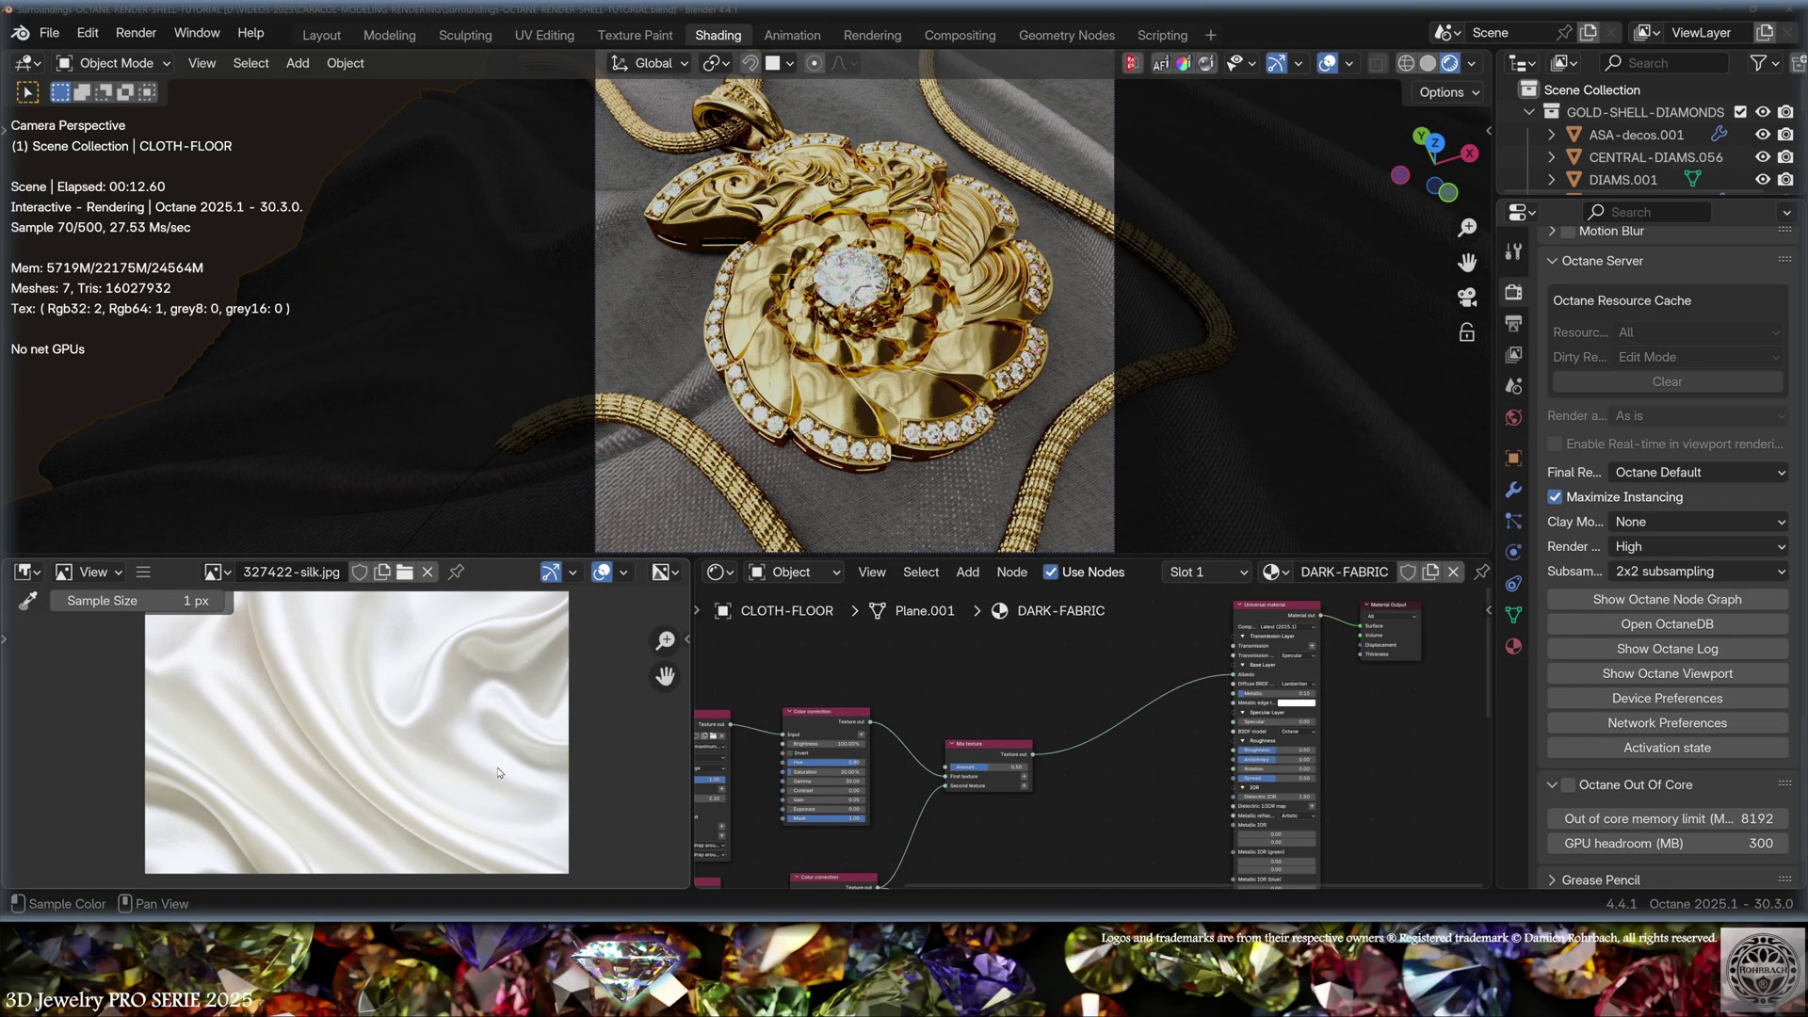
Inspect the Octane-rendered pendant, chain and dark fabric from above and from a low side angle.
{"action": "mouse_move", "coordinate": [829, 395]}
{"action": "middle_mouse_down"}
{"action": "mouse_move", "coordinate": [848, 377]}
{"action": "mouse_move", "coordinate": [829, 423]}
{"action": "middle_mouse_up"}
{"action": "scroll", "coordinate": [852, 387], "scroll_direction": "up", "scroll_amount": 5}
{"action": "scroll", "coordinate": [852, 387], "scroll_direction": "down", "scroll_amount": 3}
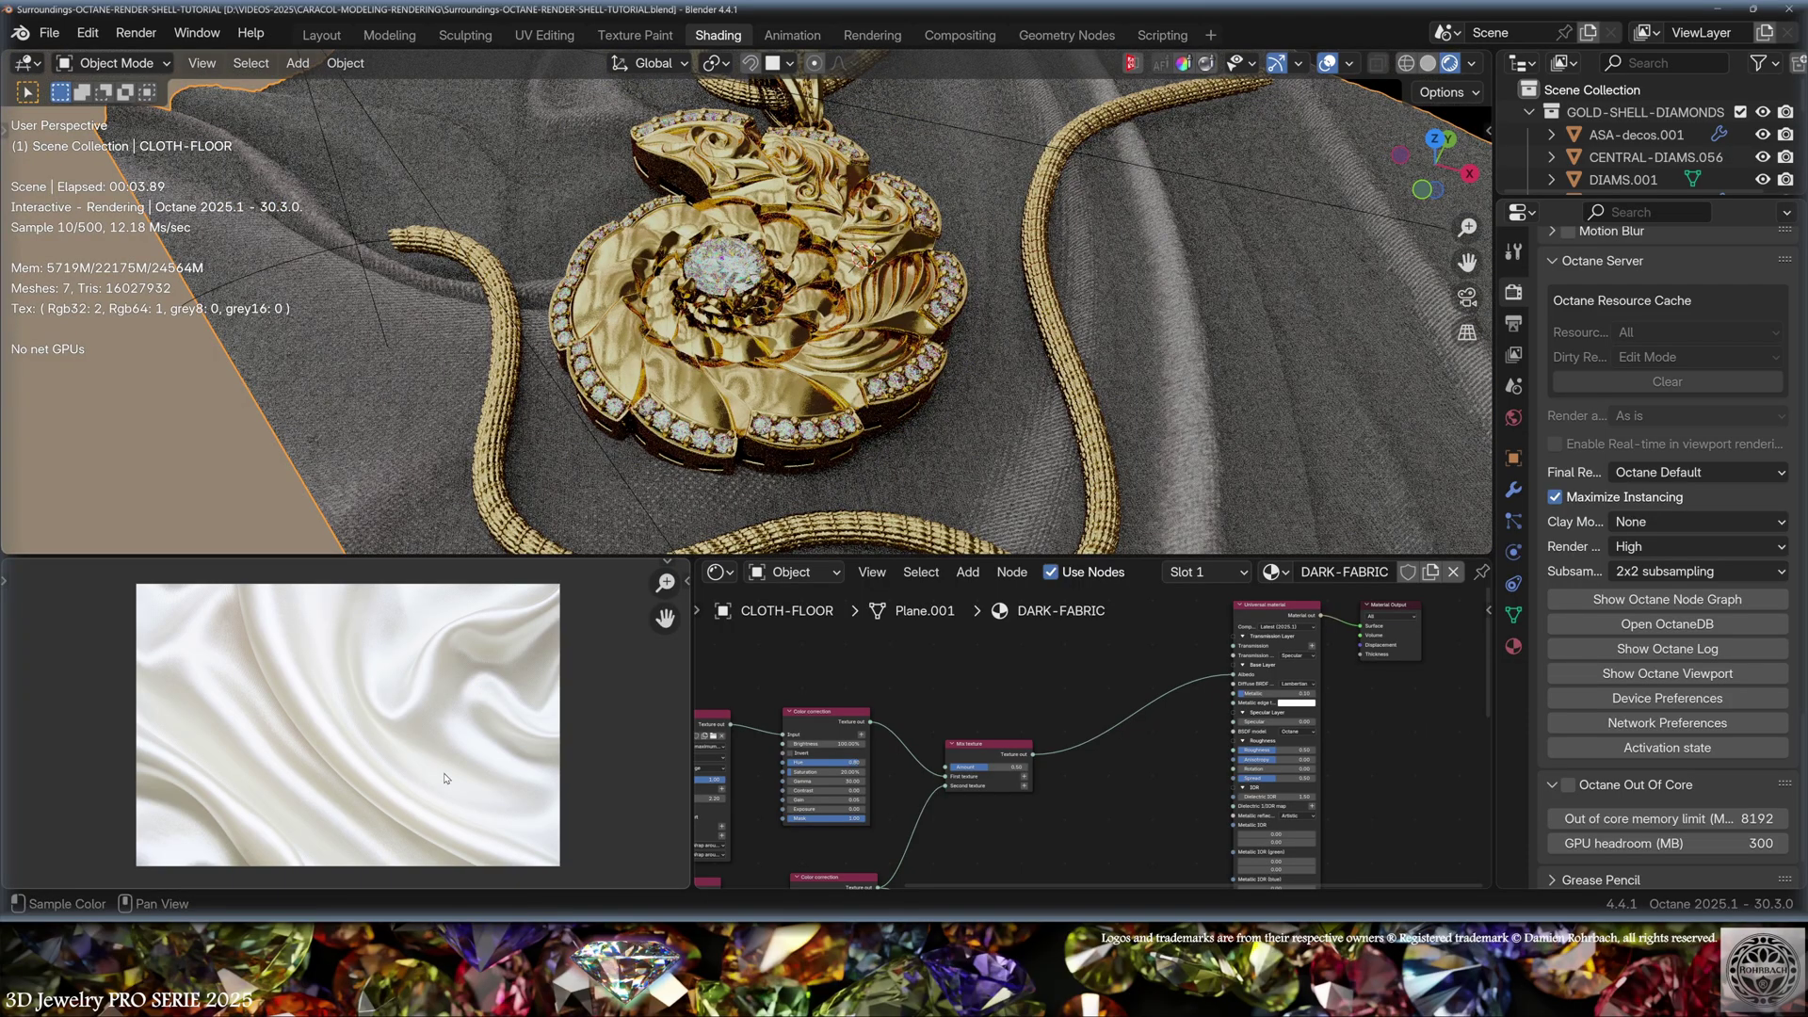
{"action": "middle_click_drag", "start_coordinate": [697, 537], "coordinate": [820, 426]}
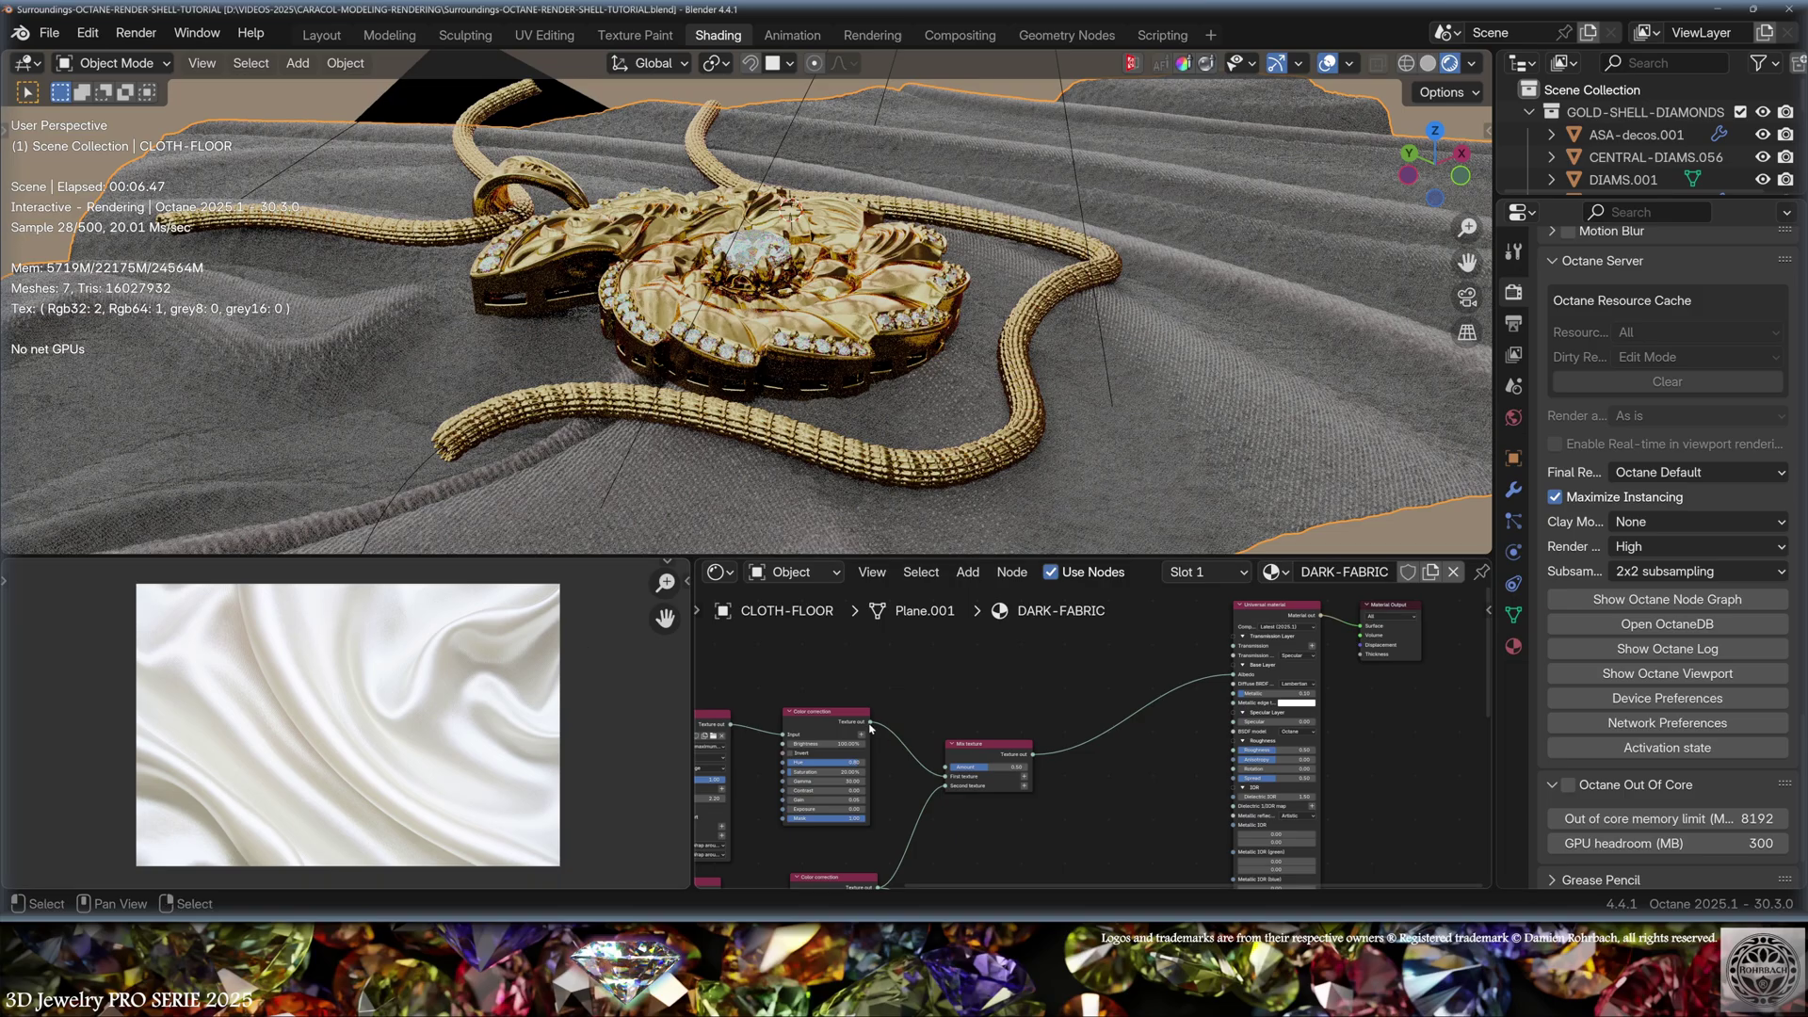
Examine the silk RGB image node and its Color correction settings in the DARK-FABRIC material.
{"action": "middle_click_drag", "start_coordinate": [862, 856], "coordinate": [1182, 837]}
{"action": "scroll", "coordinate": [1182, 837], "scroll_direction": "up", "scroll_amount": 5}
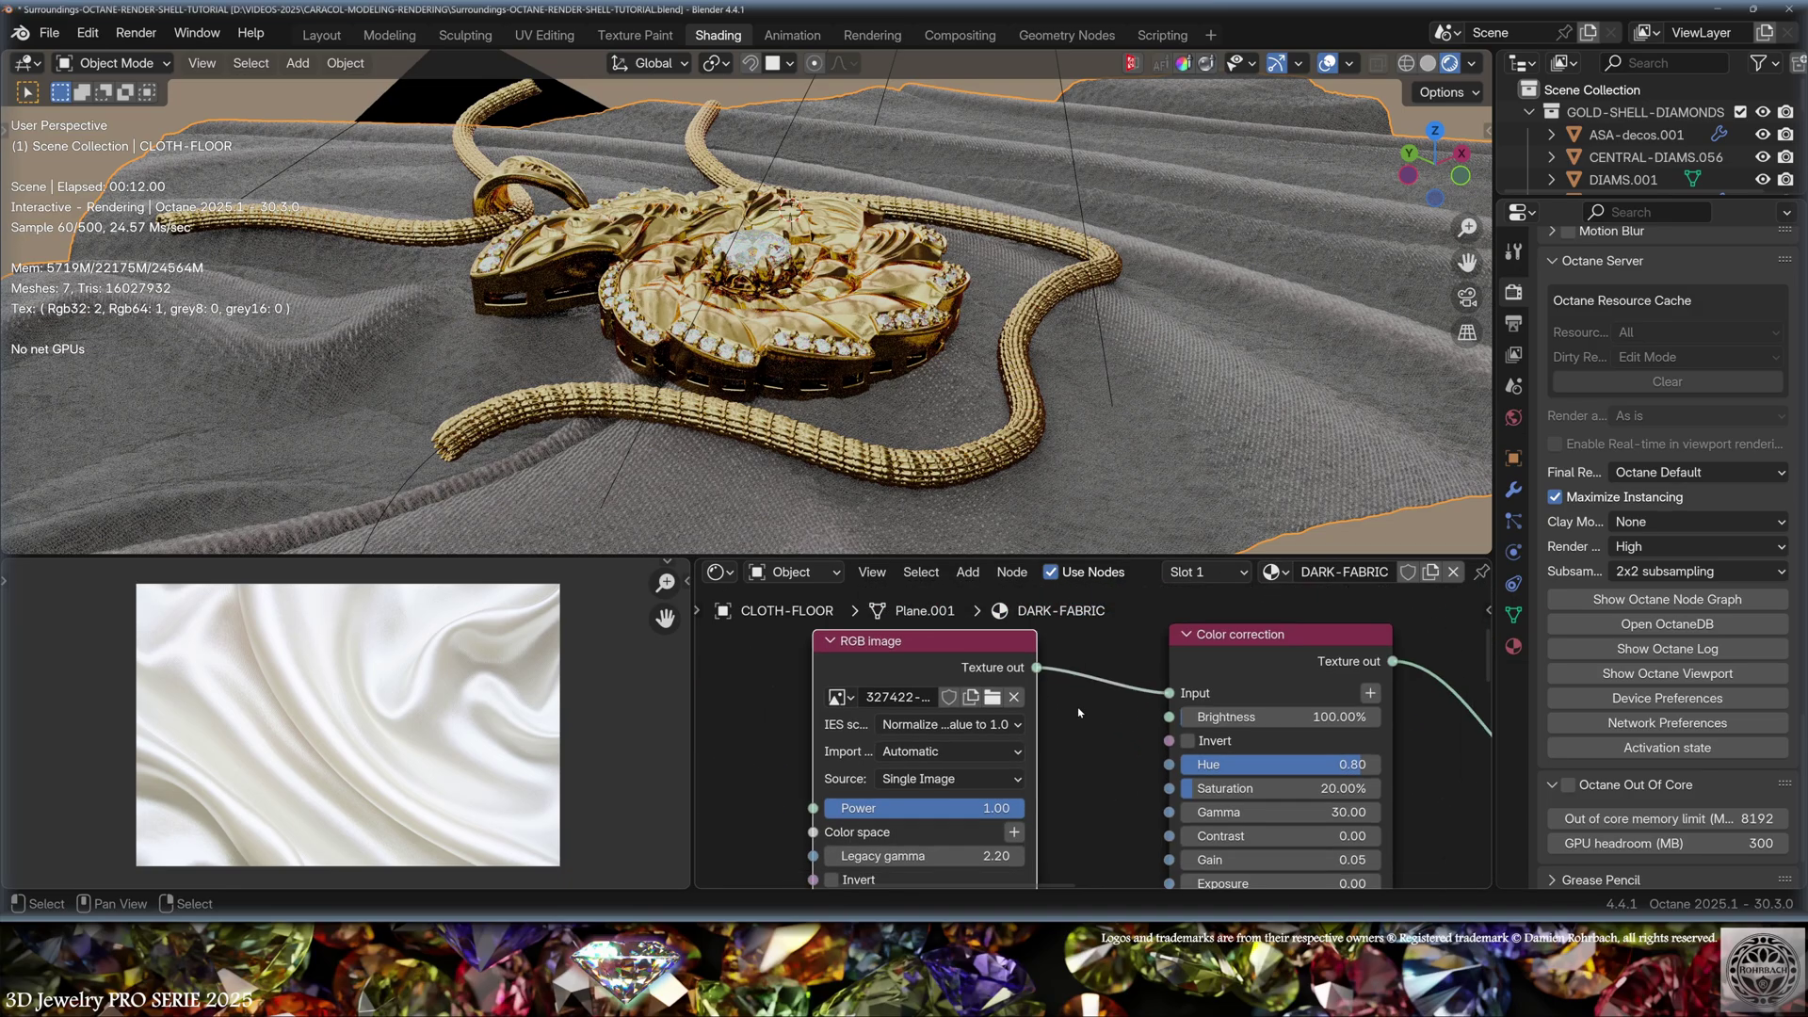
{"action": "middle_click_drag", "start_coordinate": [1079, 713], "coordinate": [799, 686]}
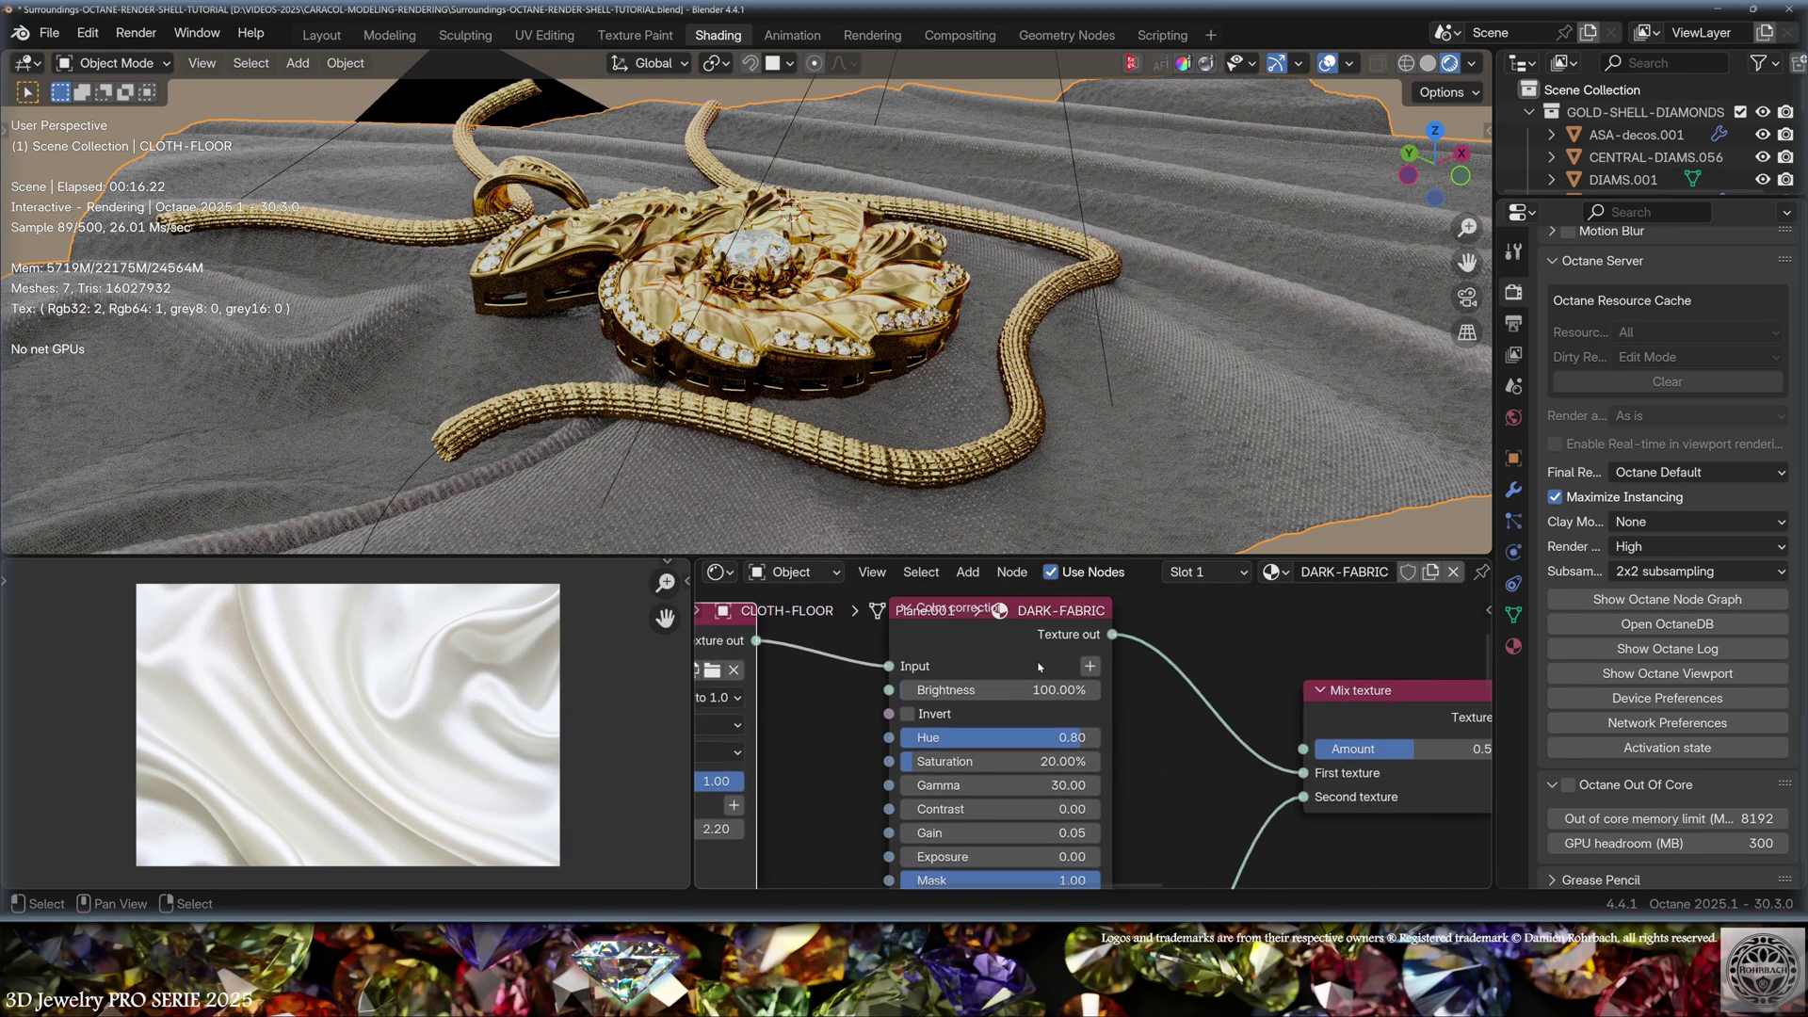
{"action": "middle_click_drag", "start_coordinate": [970, 786], "coordinate": [943, 759]}
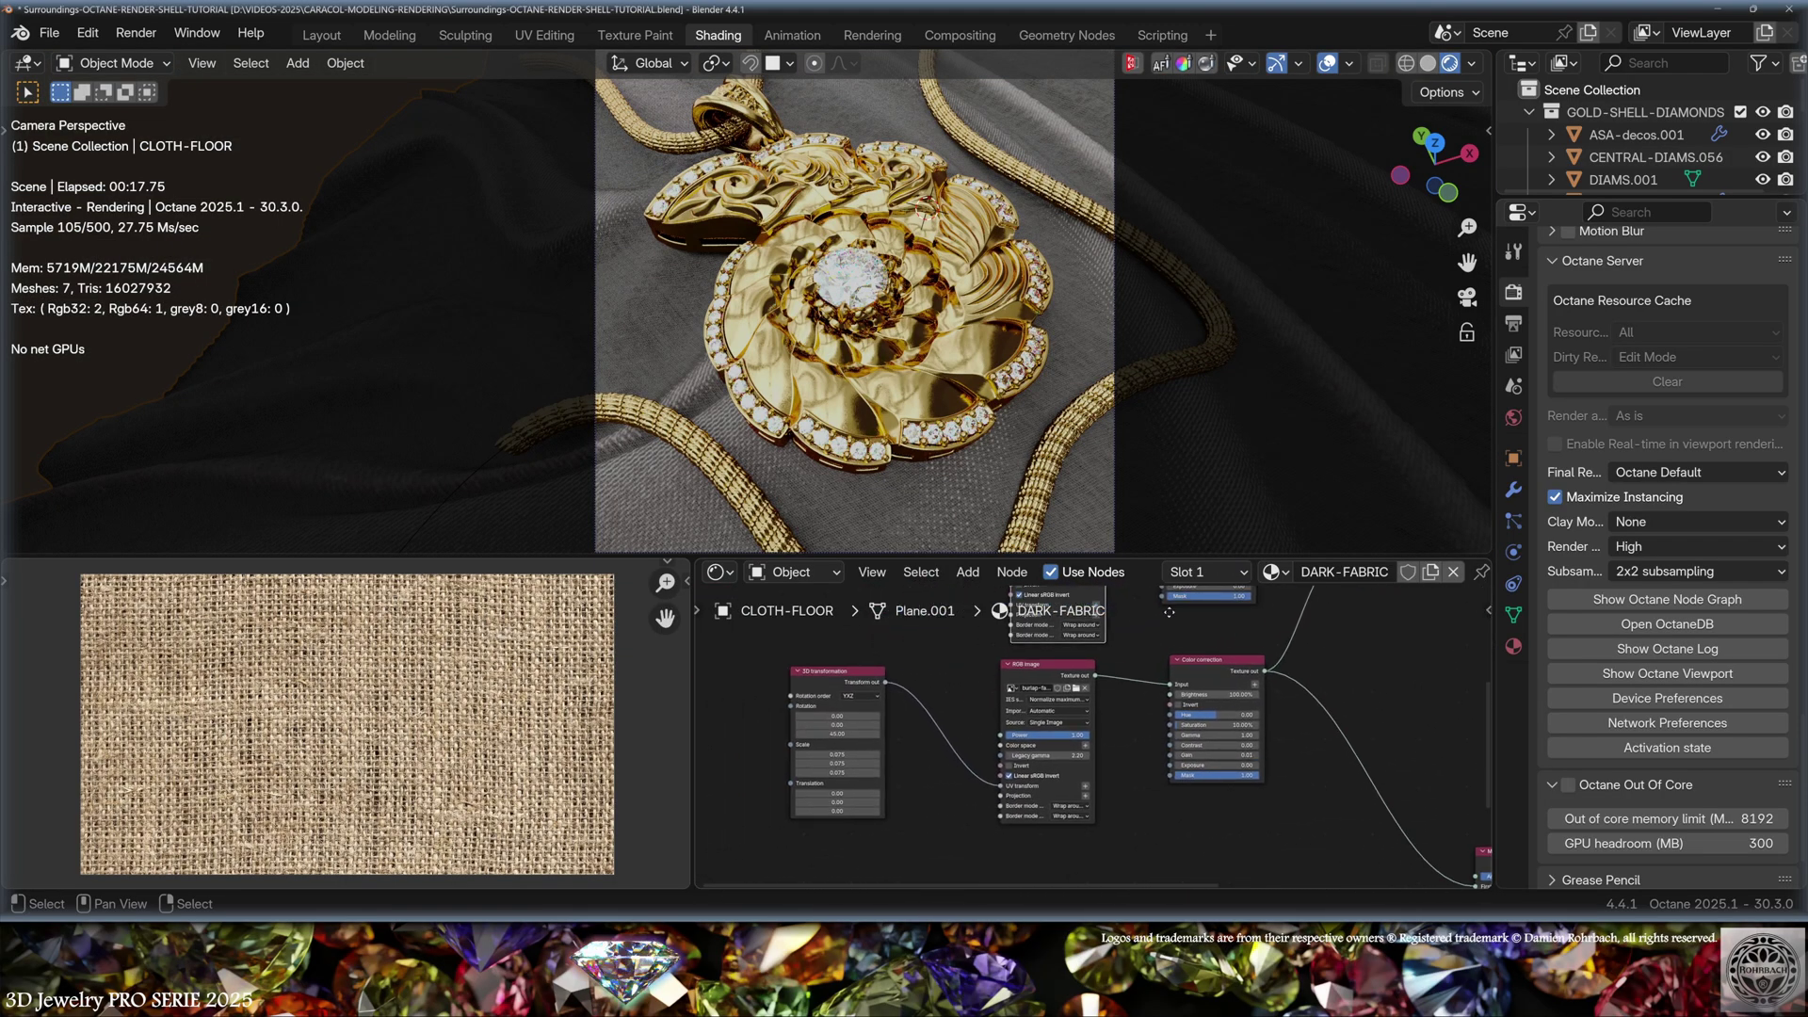
Examine the burlap image branch with its 3D transformation, and follow the Mix texture into the fabric material's Albedo.
{"action": "middle_click_drag", "start_coordinate": [1169, 612], "coordinate": [1094, 636]}
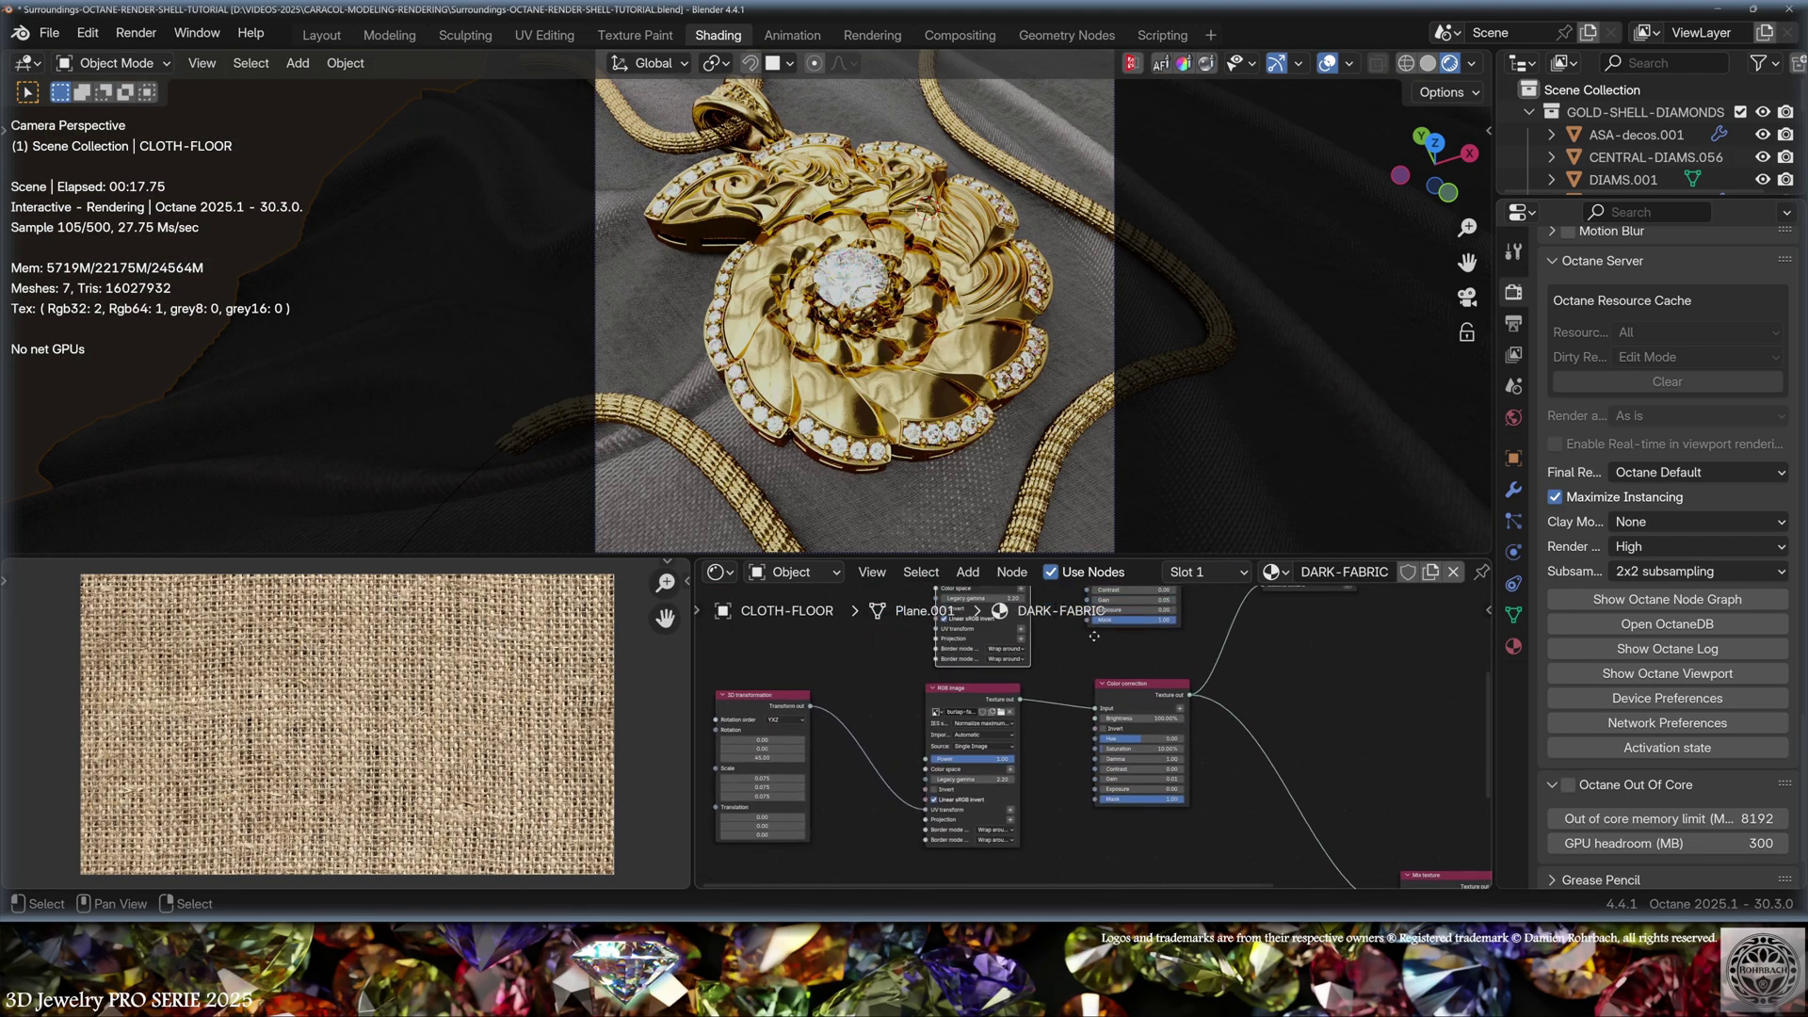
{"action": "scroll", "coordinate": [994, 776], "scroll_direction": "up", "scroll_amount": 4}
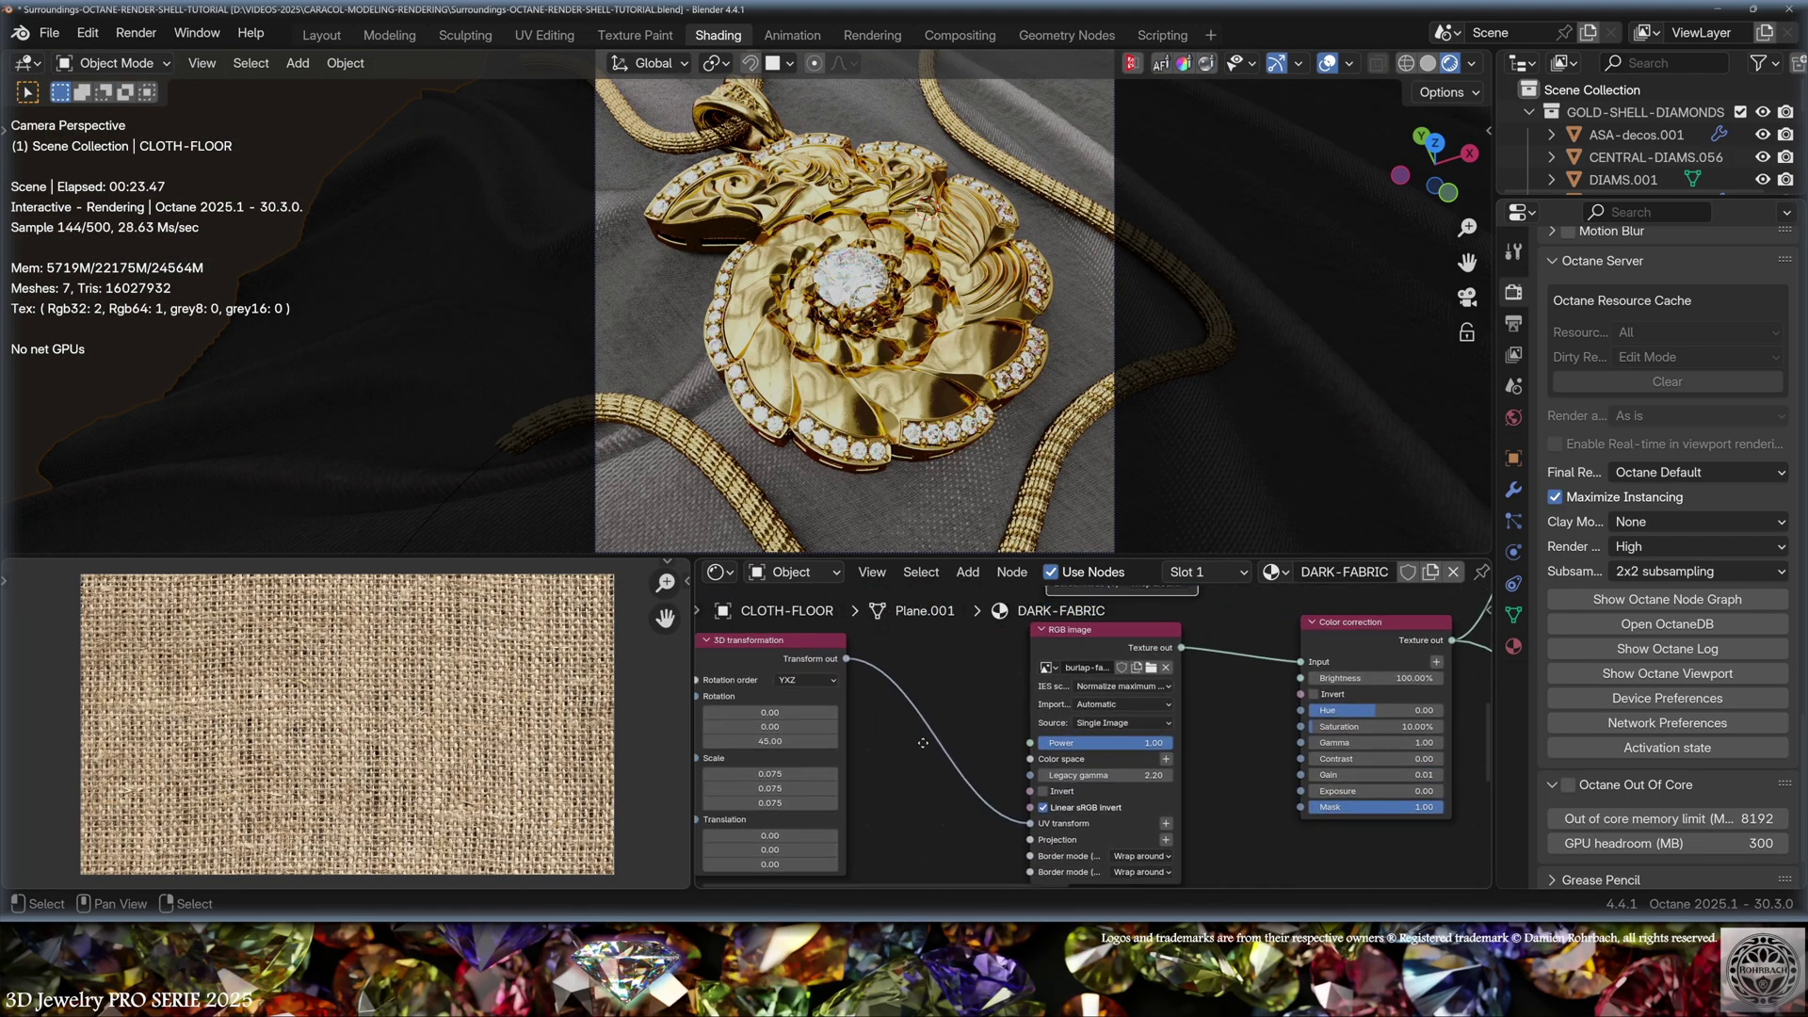
{"action": "middle_click_drag", "start_coordinate": [951, 745], "coordinate": [963, 768]}
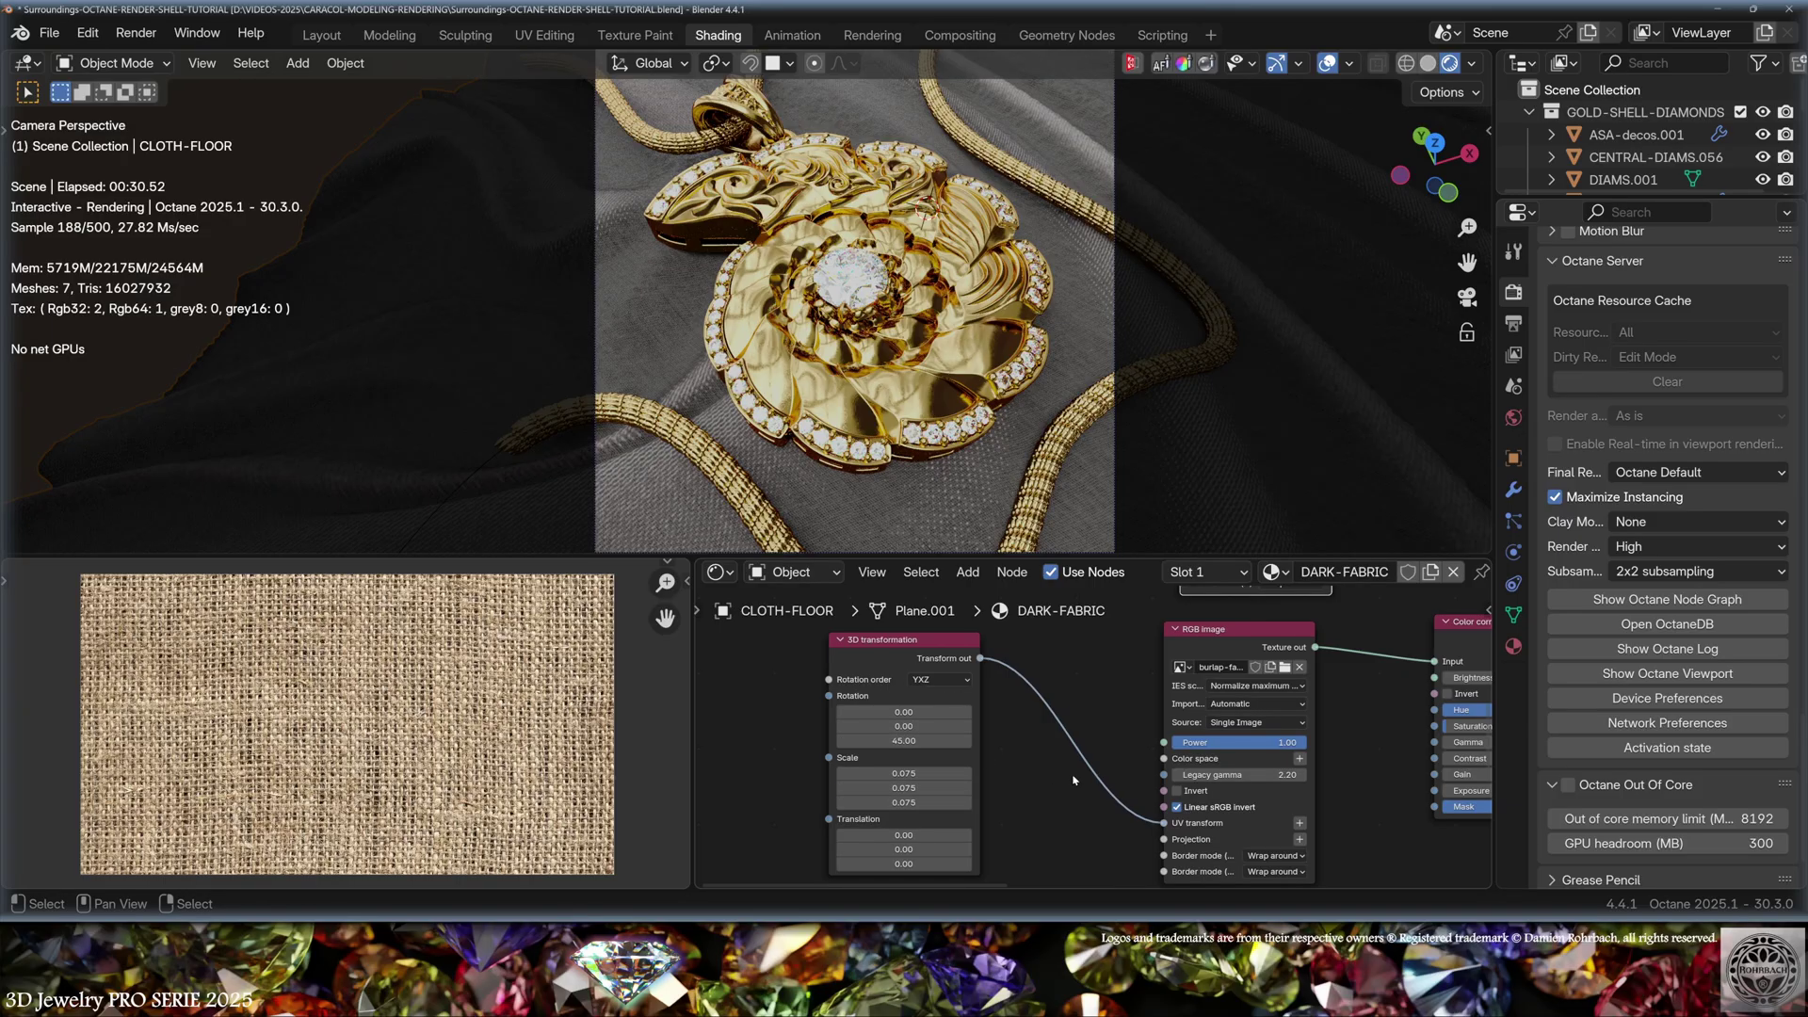
{"action": "key", "text": "KP_Decimal"}
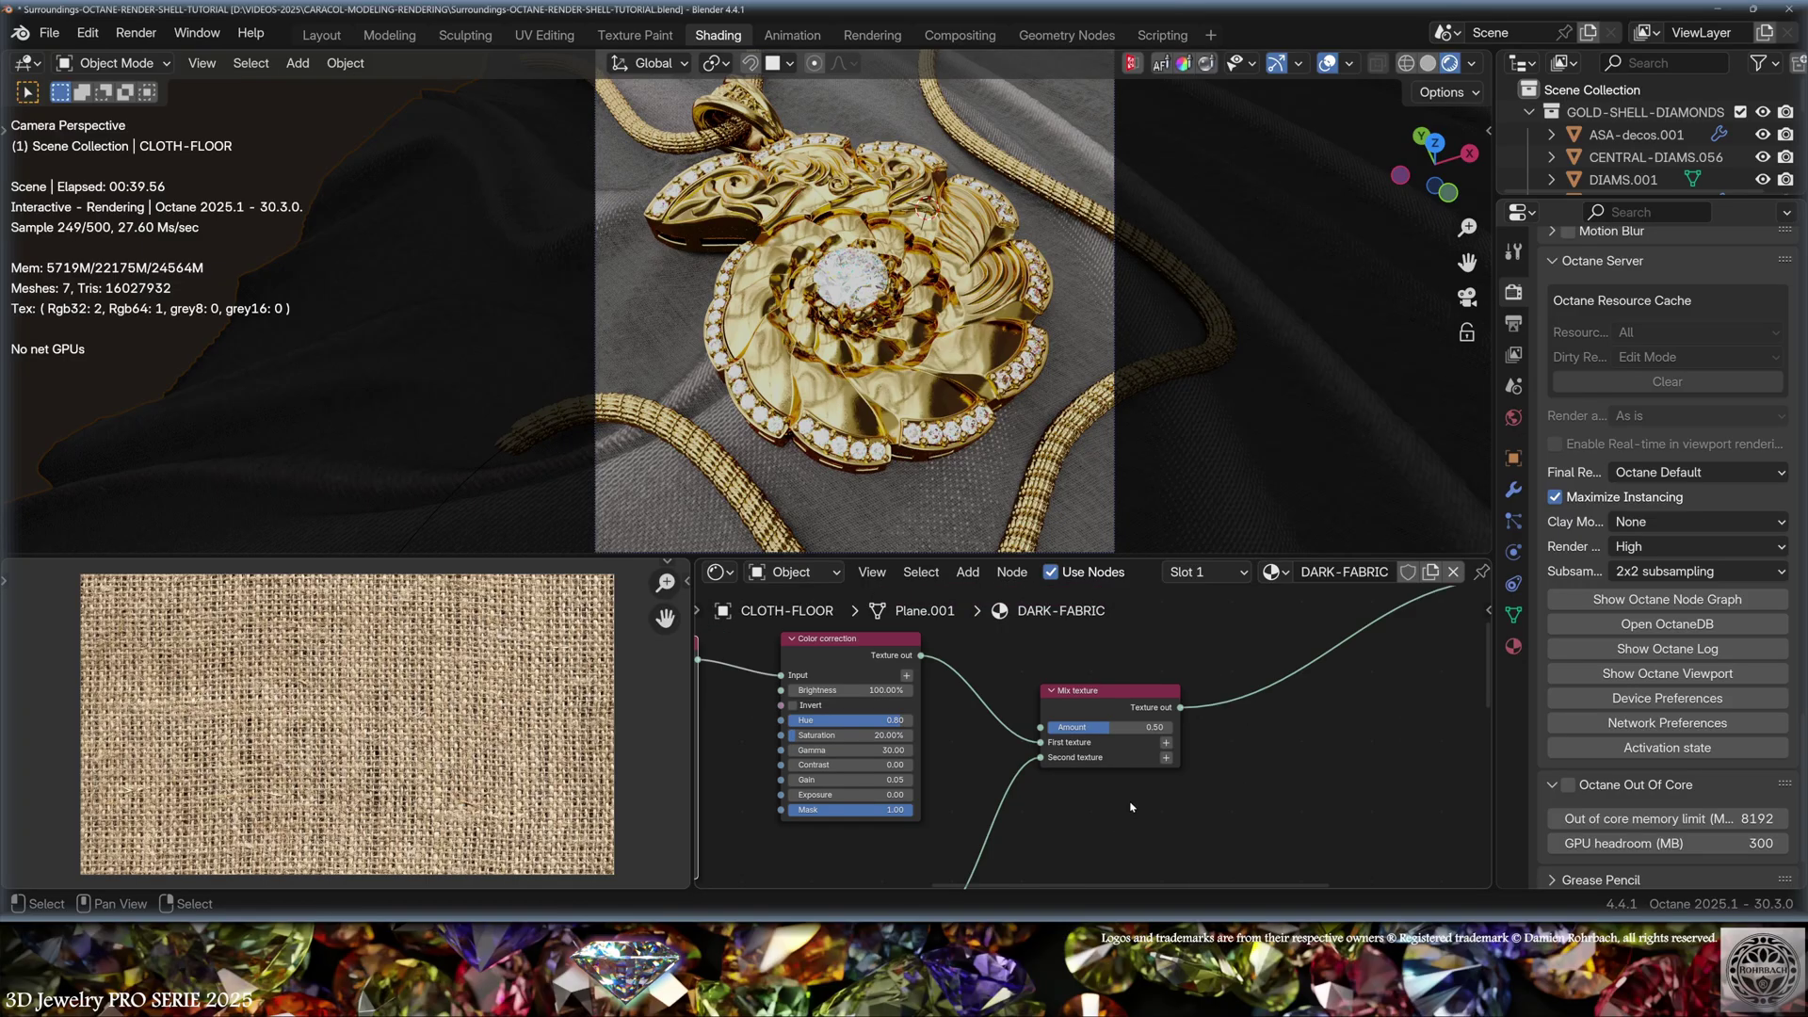
{"action": "key", "text": "KP_Decimal"}
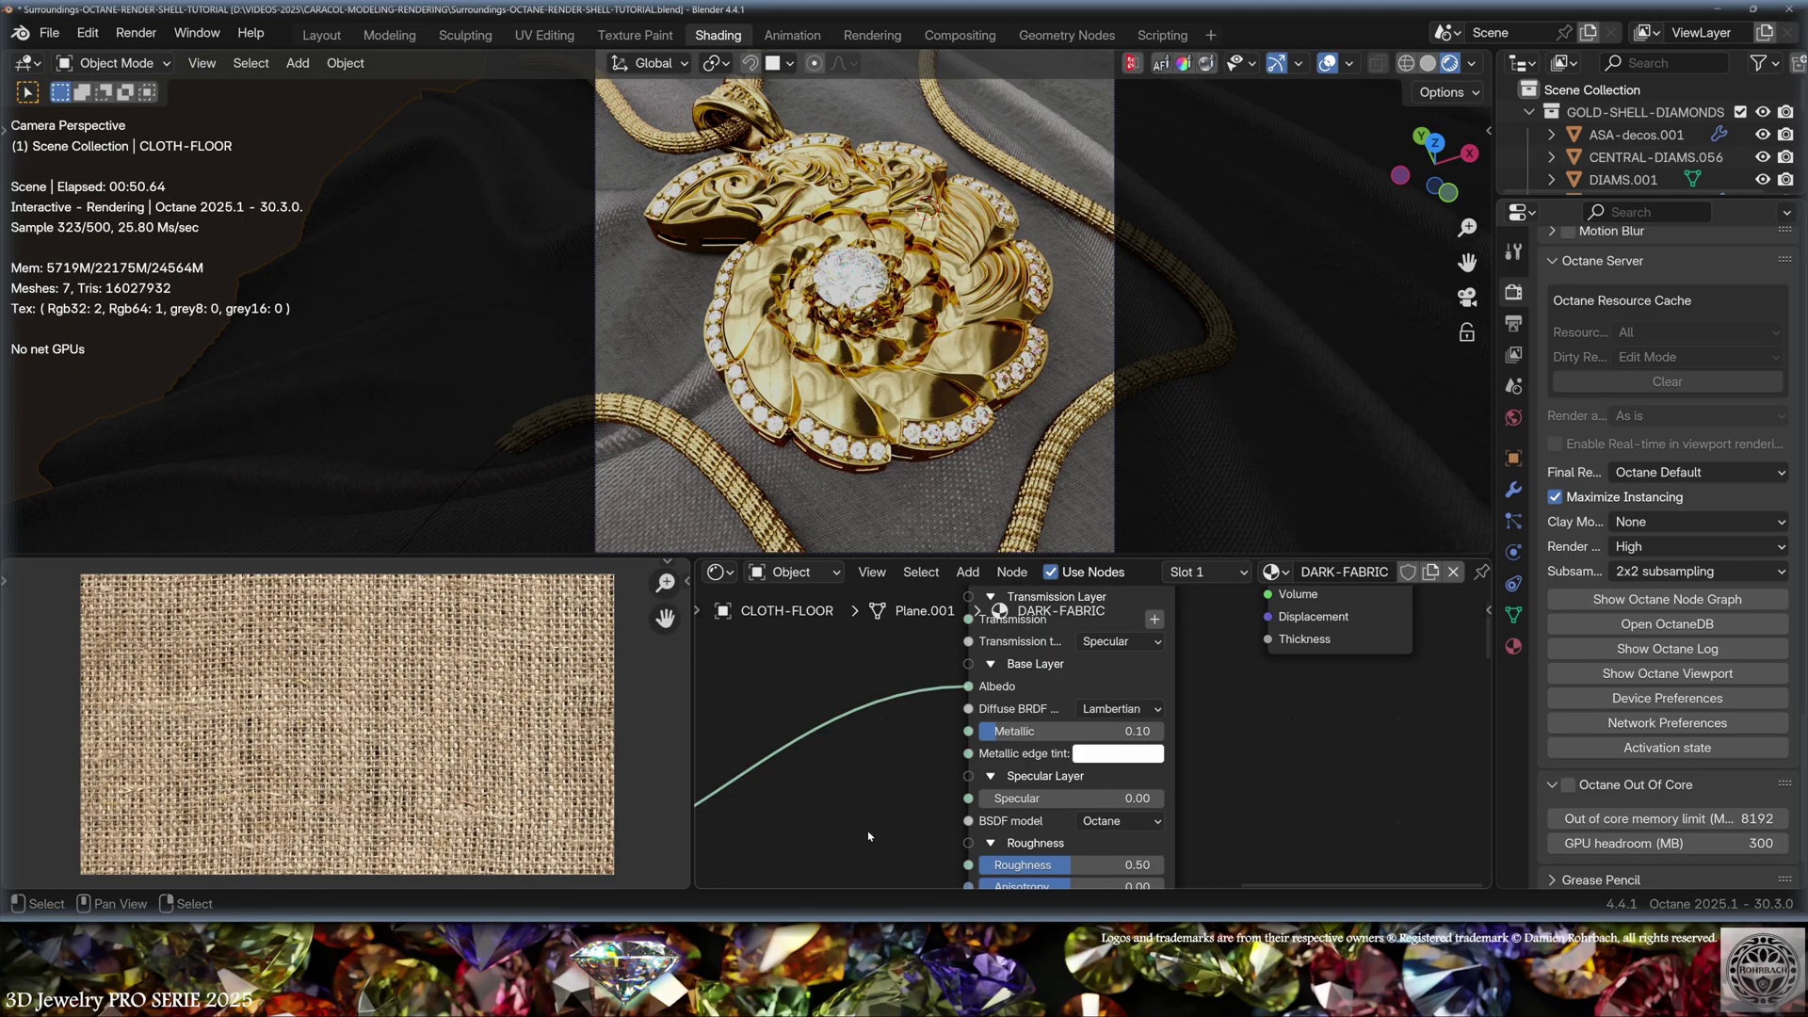
Try a Specular value of 1.00 on the DARK-FABRIC material, then set it back to 0.
{"action": "middle_click_drag", "start_coordinate": [868, 836], "coordinate": [820, 769]}
{"action": "left_click", "coordinate": [1064, 734]}
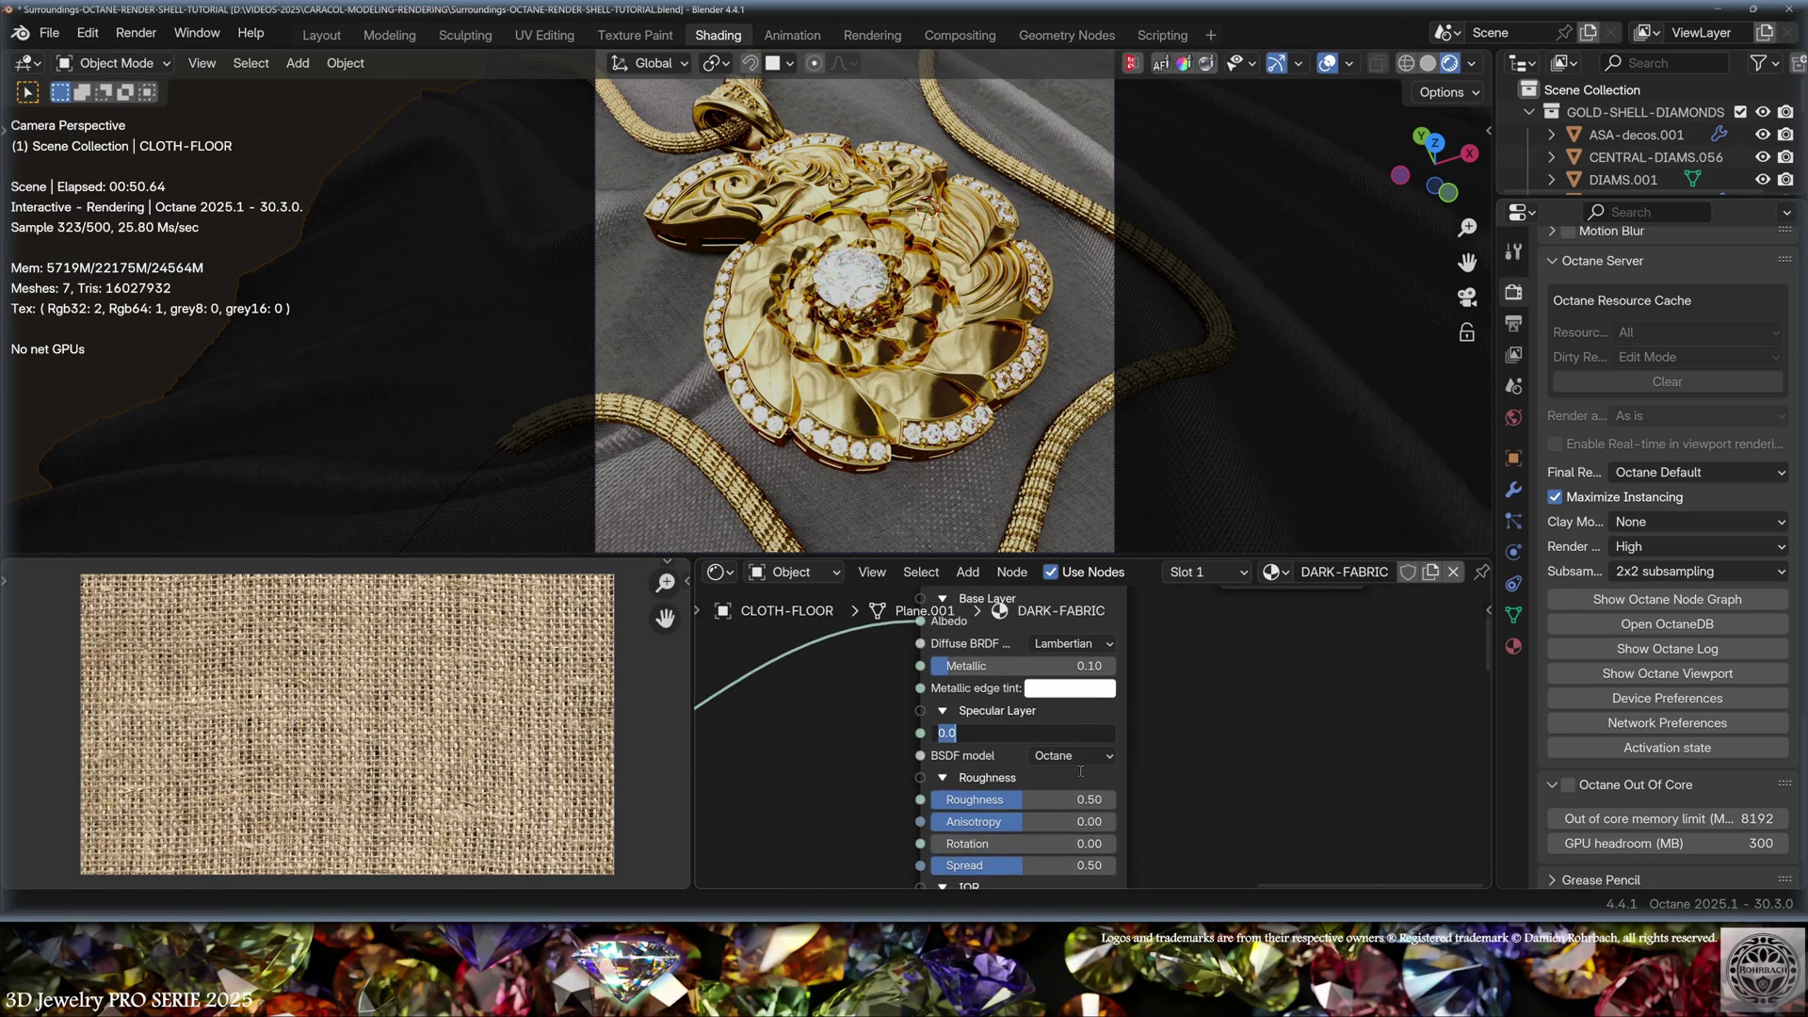
{"action": "key", "text": "Return"}
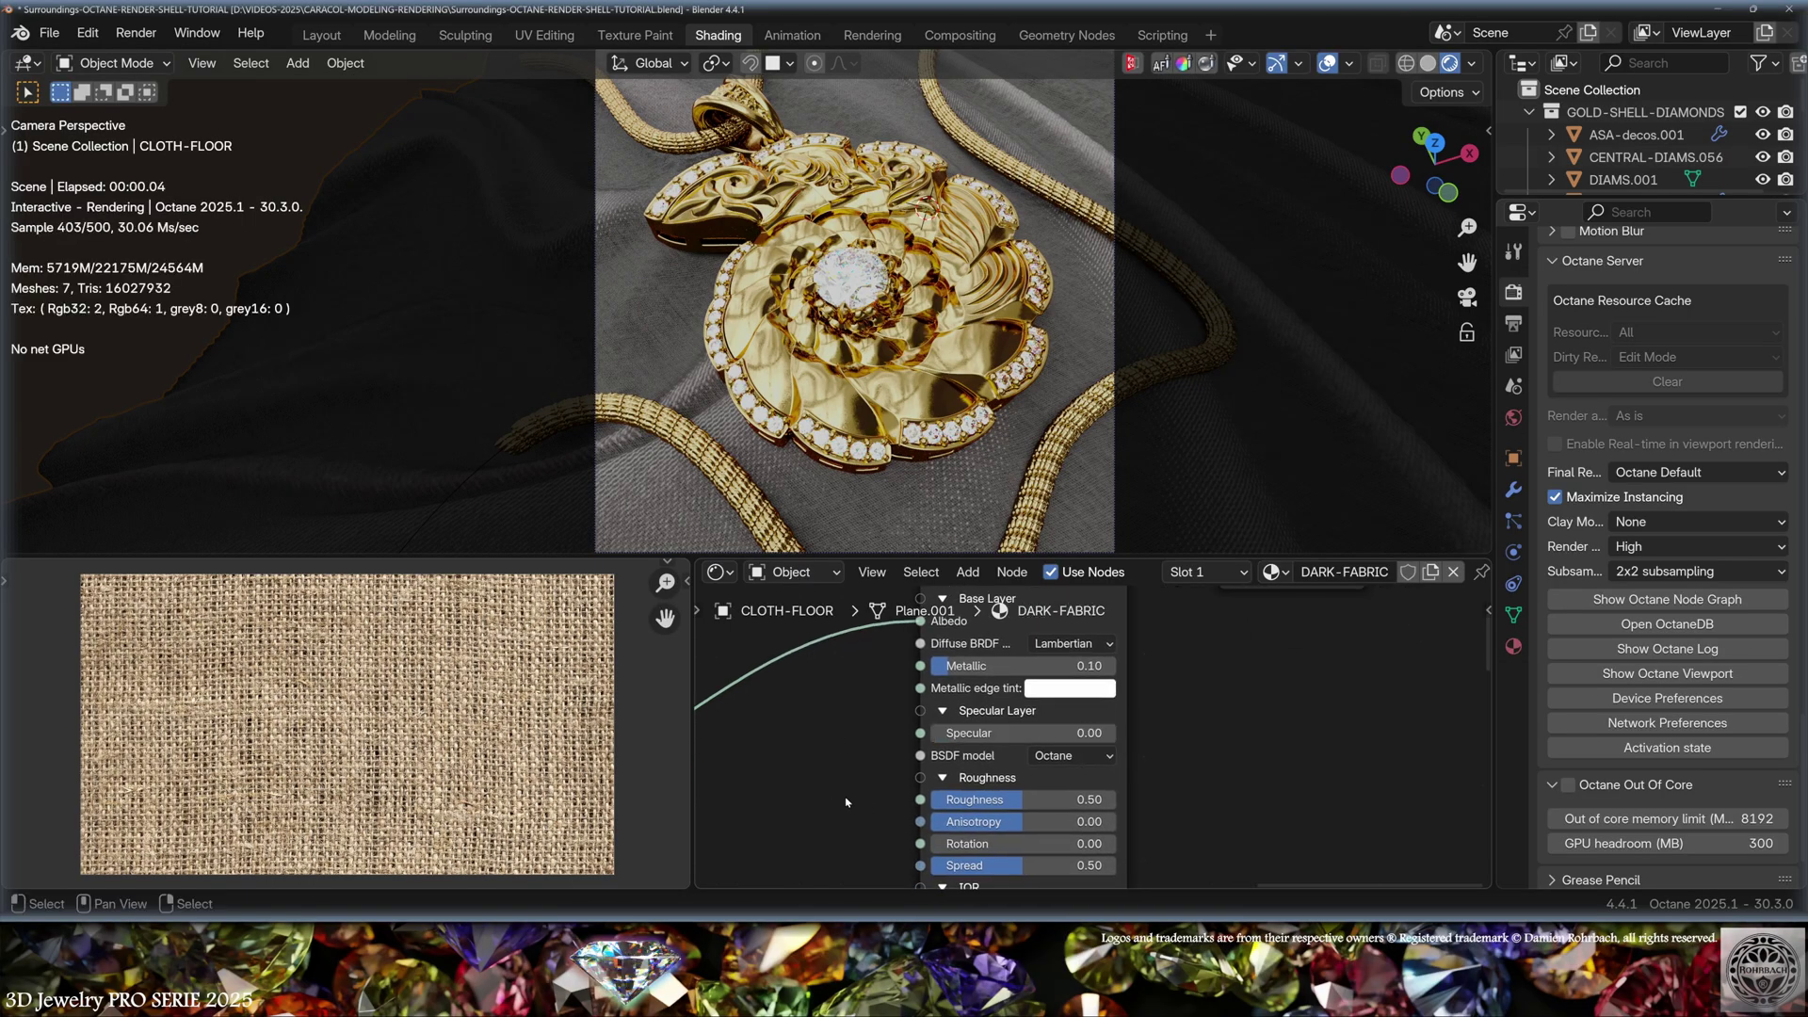
{"action": "left_click_drag", "start_coordinate": [998, 733], "coordinate": [1246, 813]}
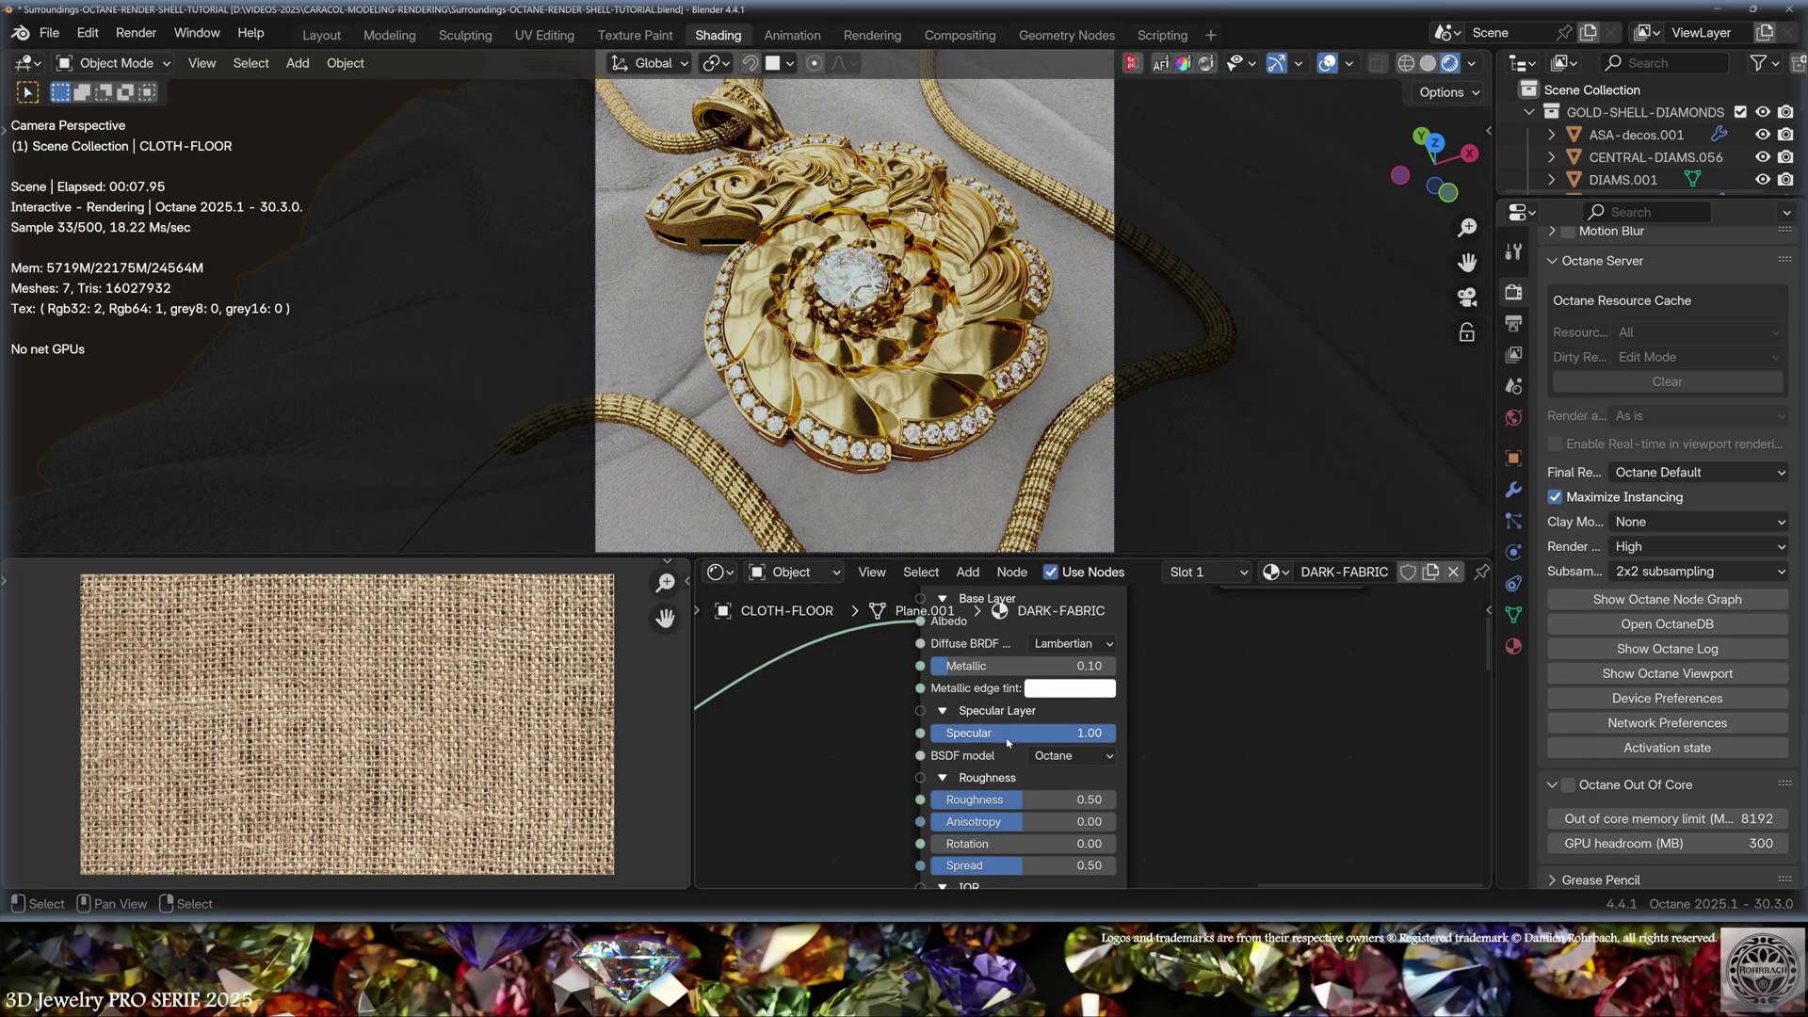
{"action": "left_click", "coordinate": [970, 734]}
{"action": "type", "text": "0"}
{"action": "key", "text": "Return"}
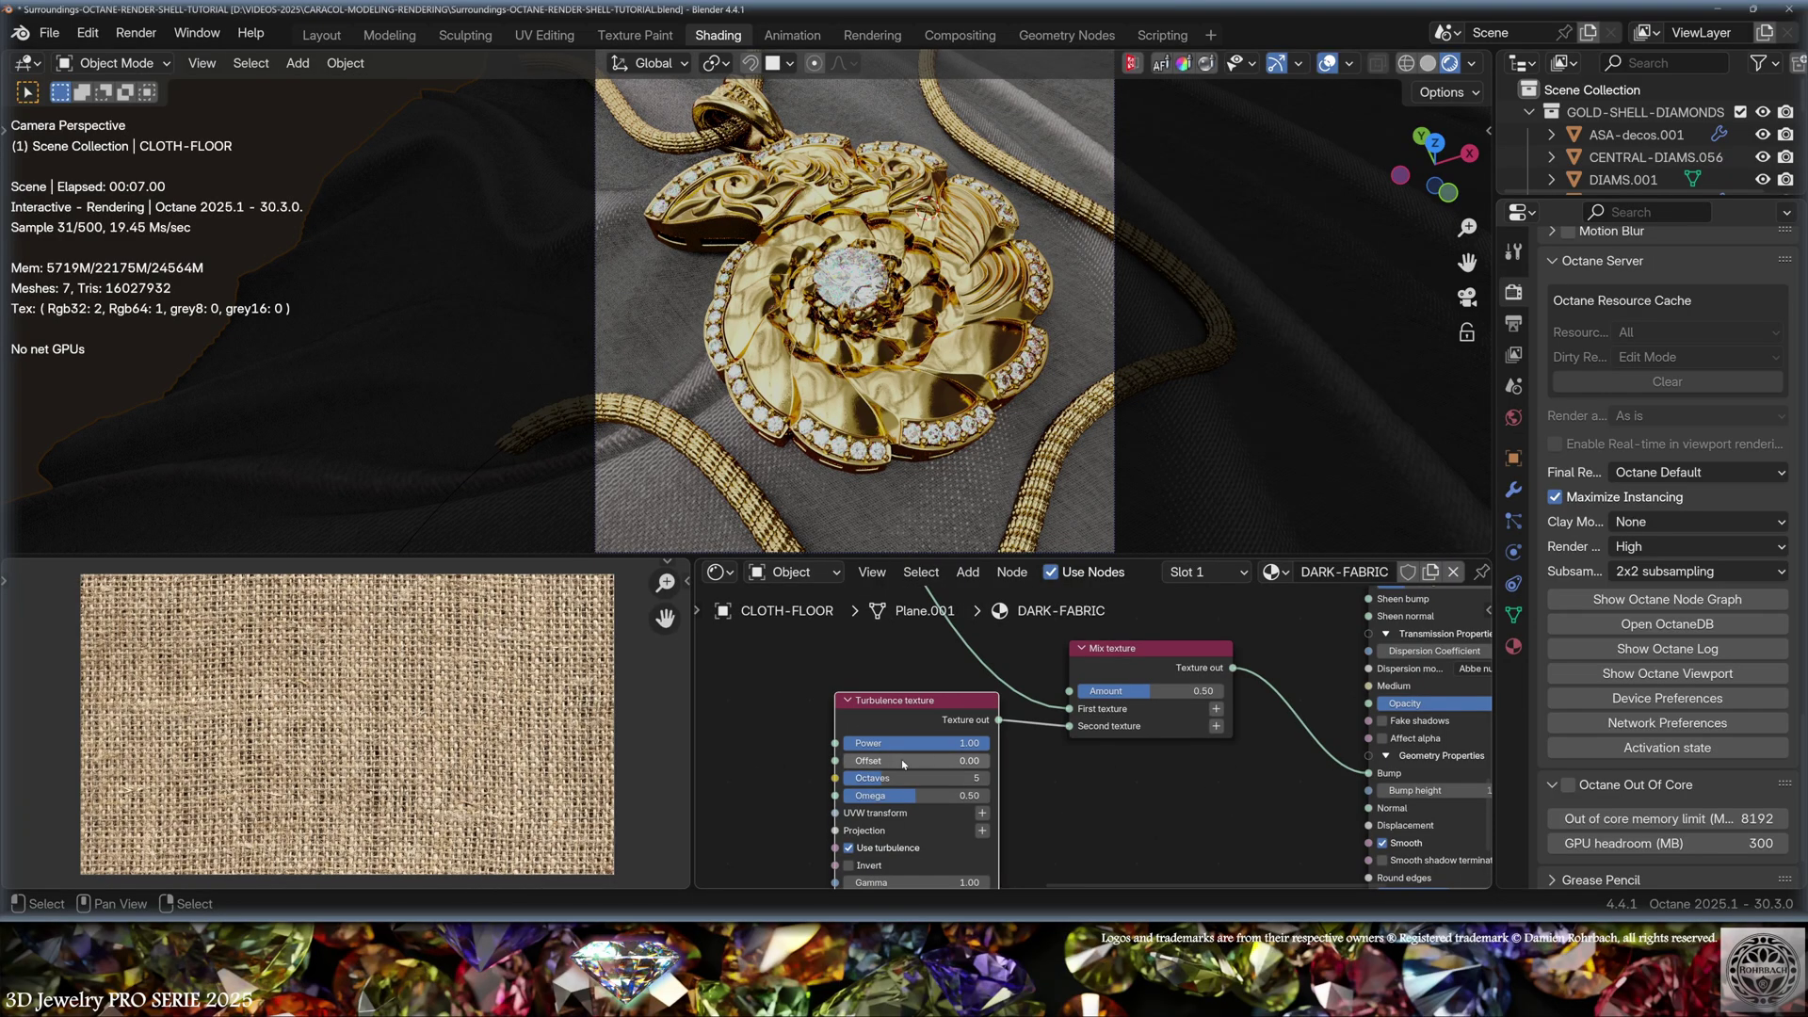
Examine the Turbulence texture and Mix texture nodes that feed the fabric material's Bump input.
{"action": "scroll", "coordinate": [1118, 792], "scroll_direction": "down", "scroll_amount": 6}
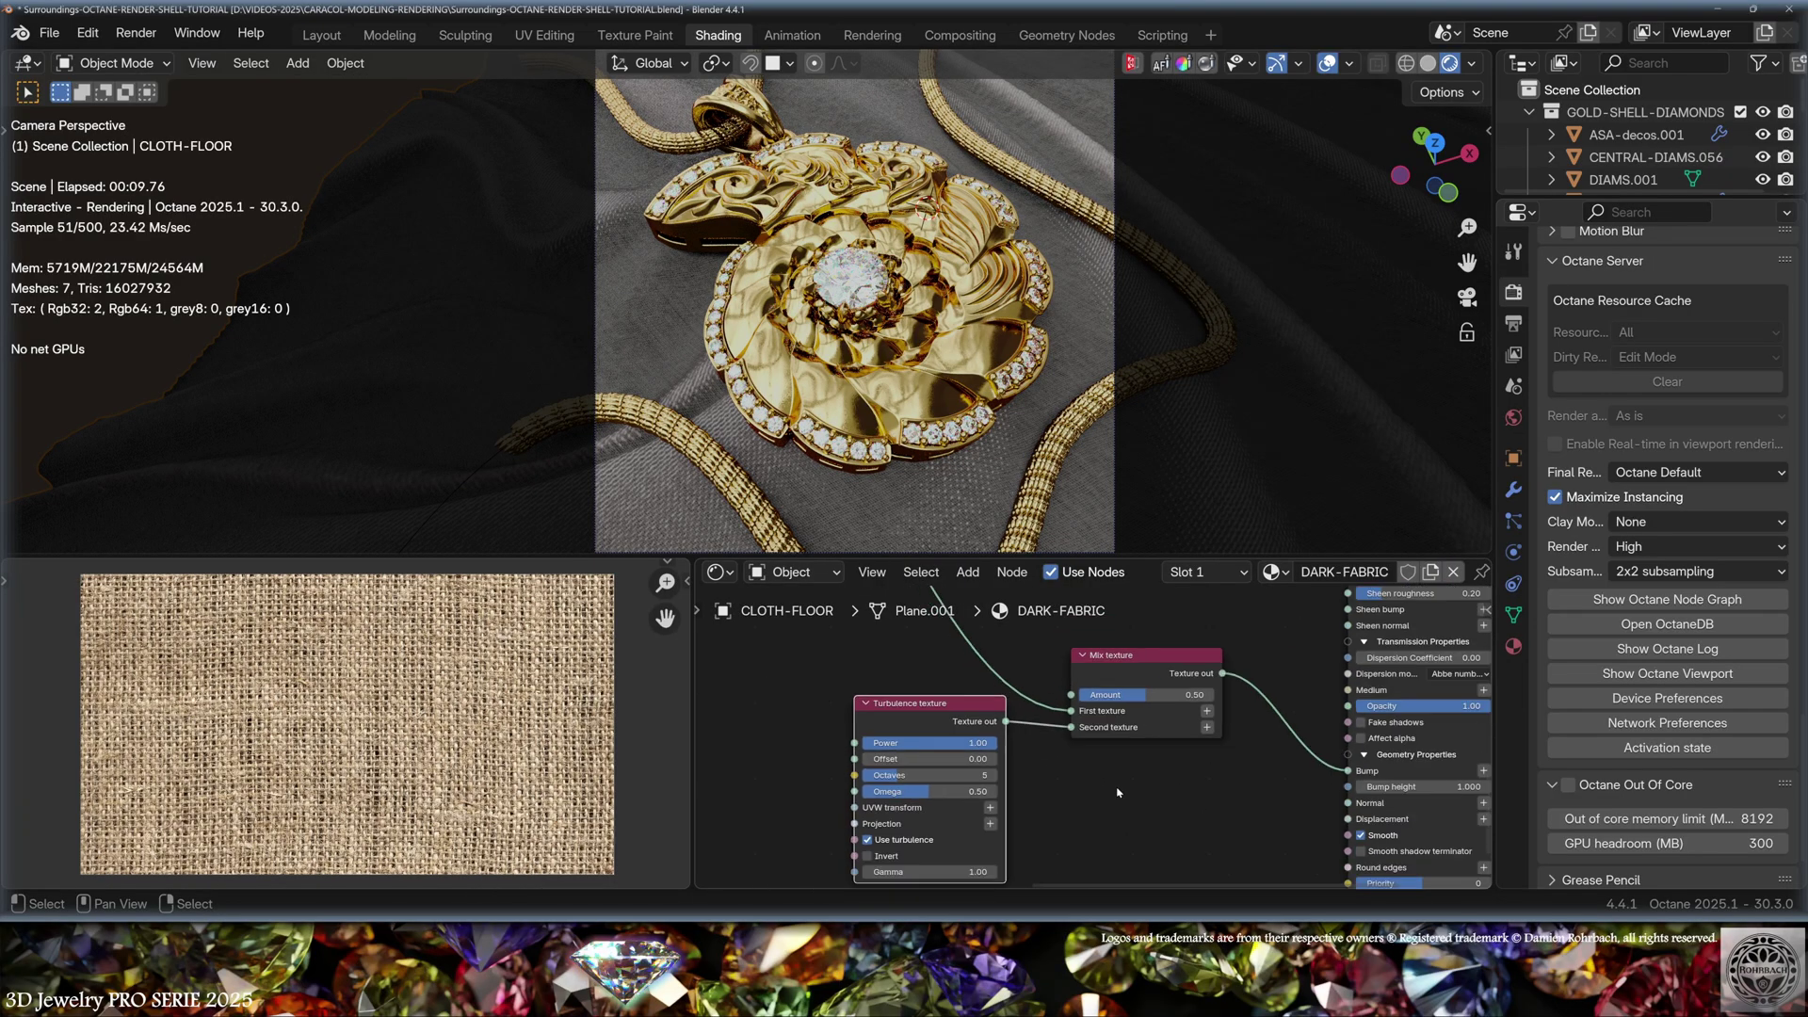
{"action": "scroll", "coordinate": [1017, 723], "scroll_direction": "up", "scroll_amount": 8}
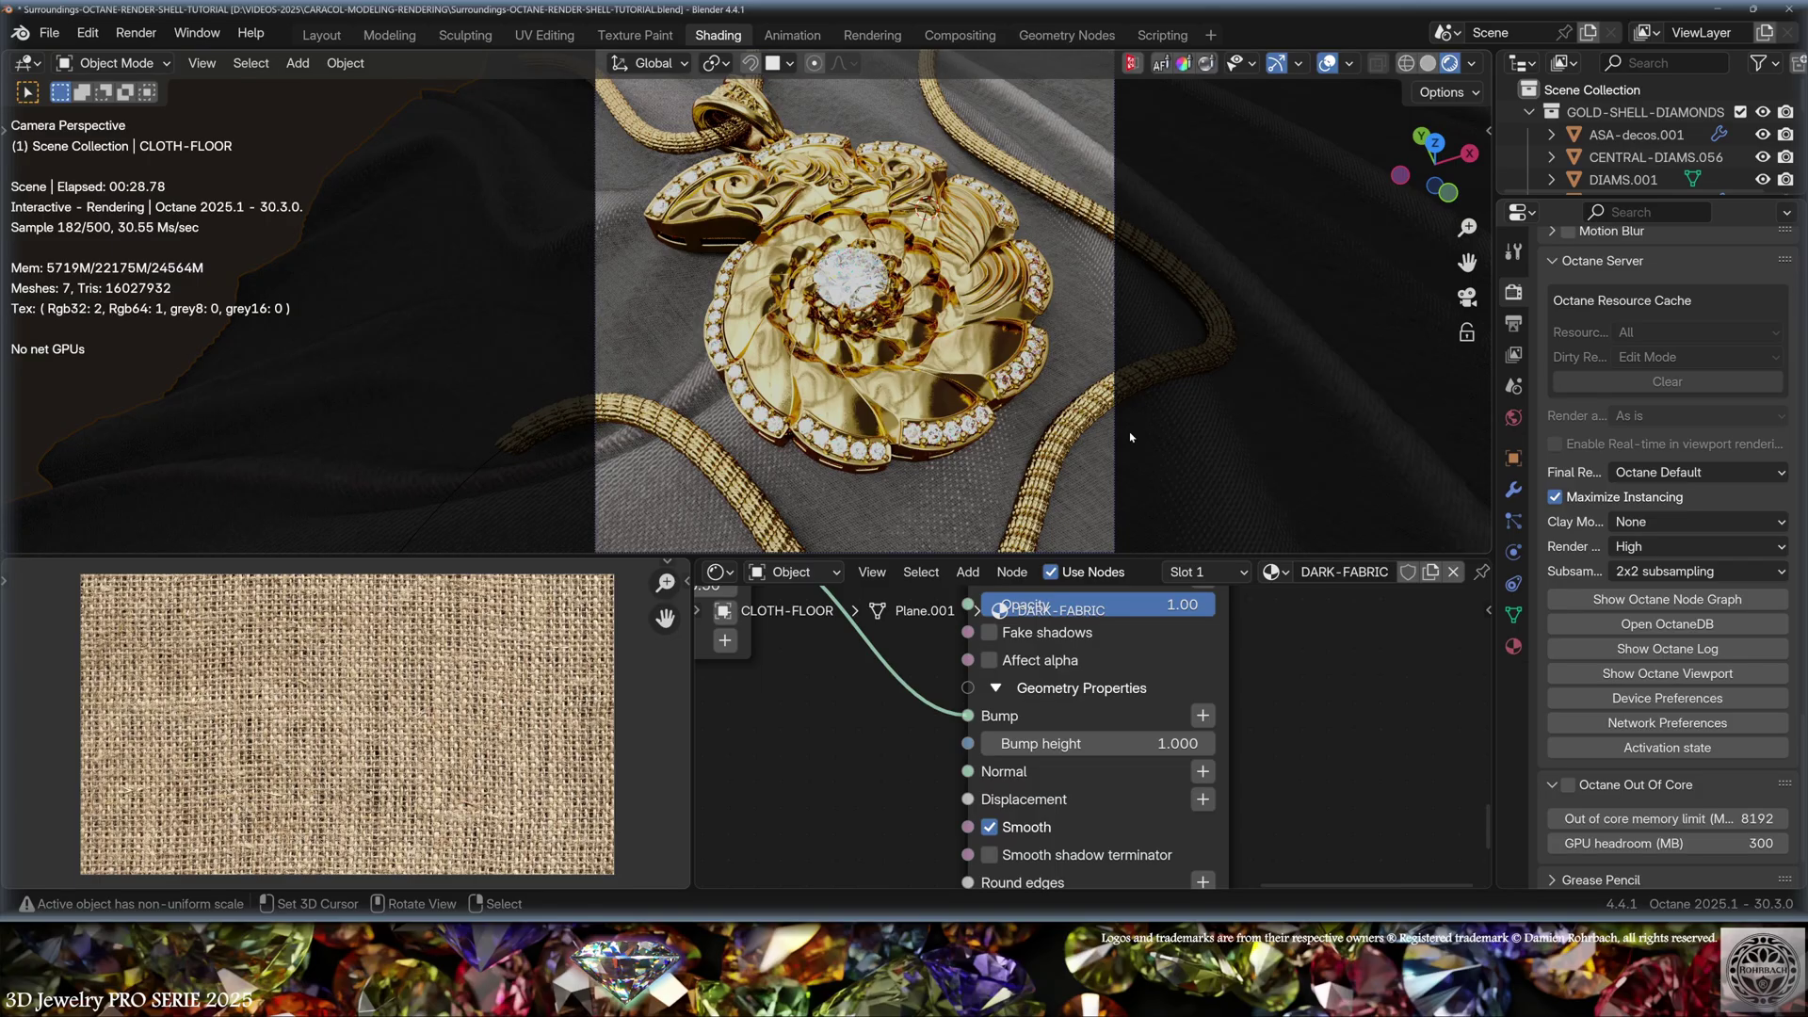
{"action": "scroll", "coordinate": [1117, 698], "scroll_direction": "down", "scroll_amount": 4}
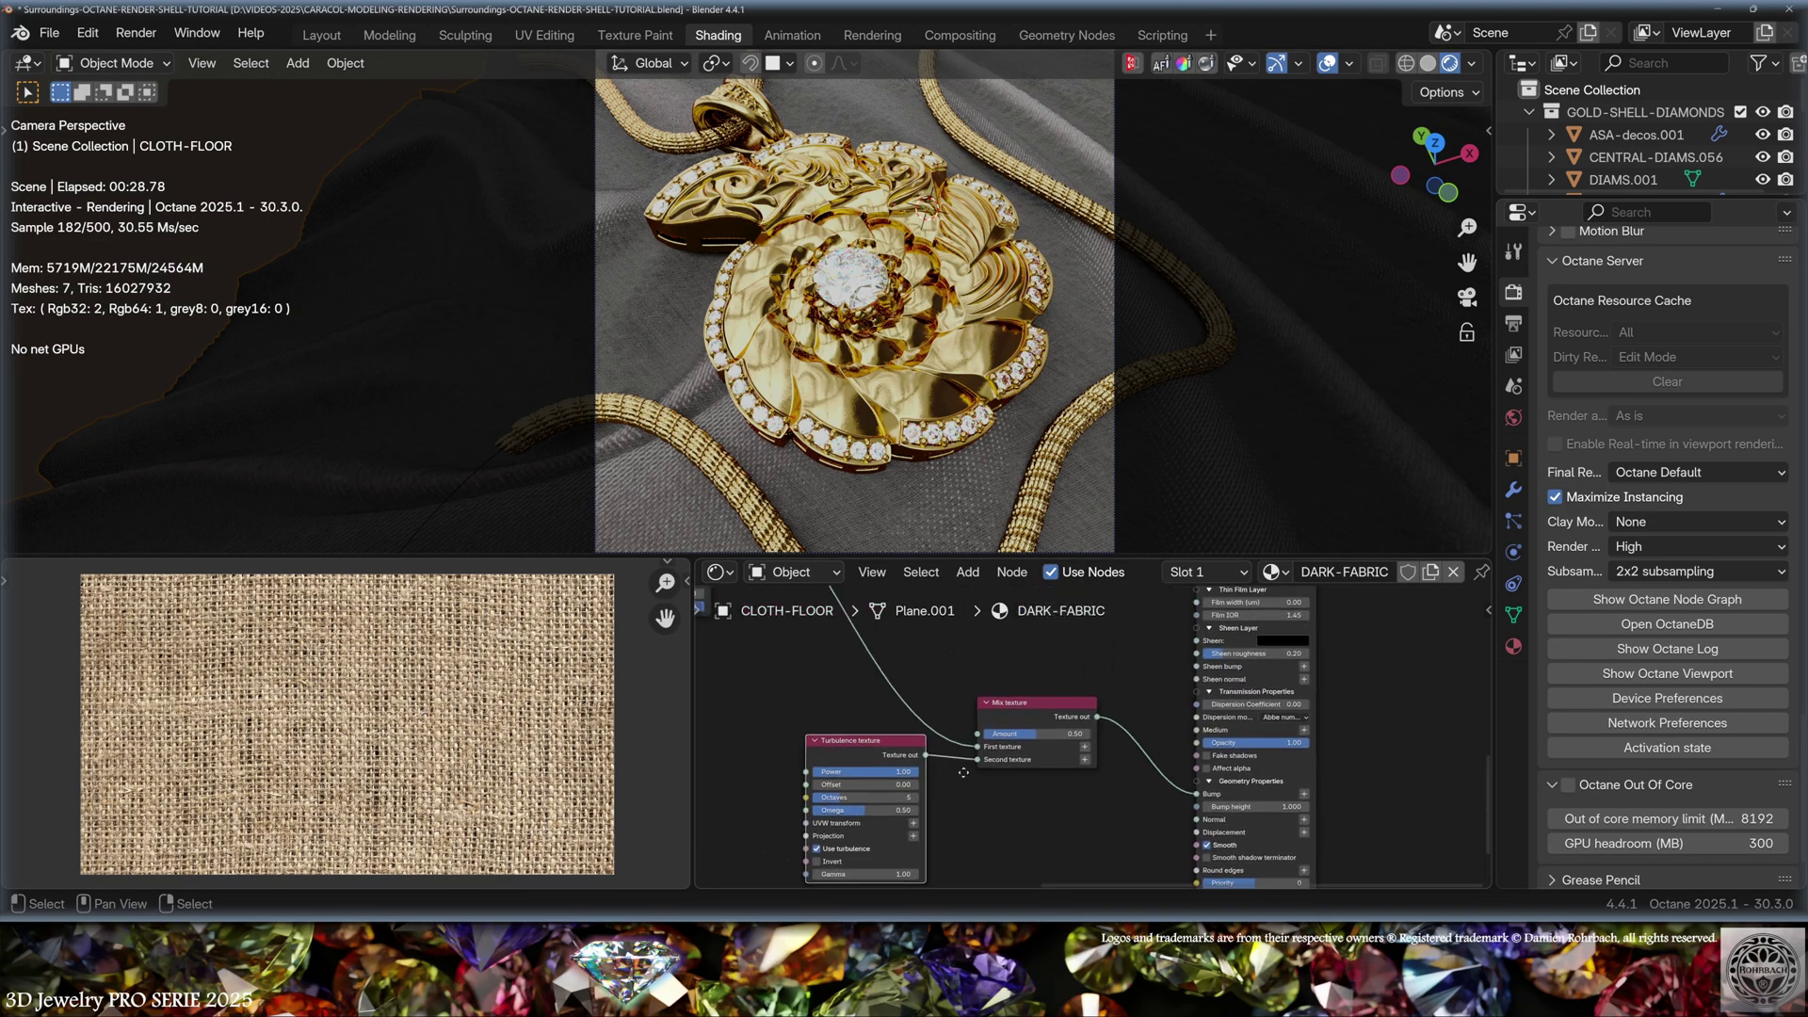
Locate the RGB image, Color correction and Mix texture nodes among the Octane texture nodes available to add.
{"action": "middle_click_drag", "start_coordinate": [1117, 698], "coordinate": [1161, 766]}
{"action": "left_click", "coordinate": [968, 572]}
{"action": "mouse_move", "coordinate": [1013, 475]}
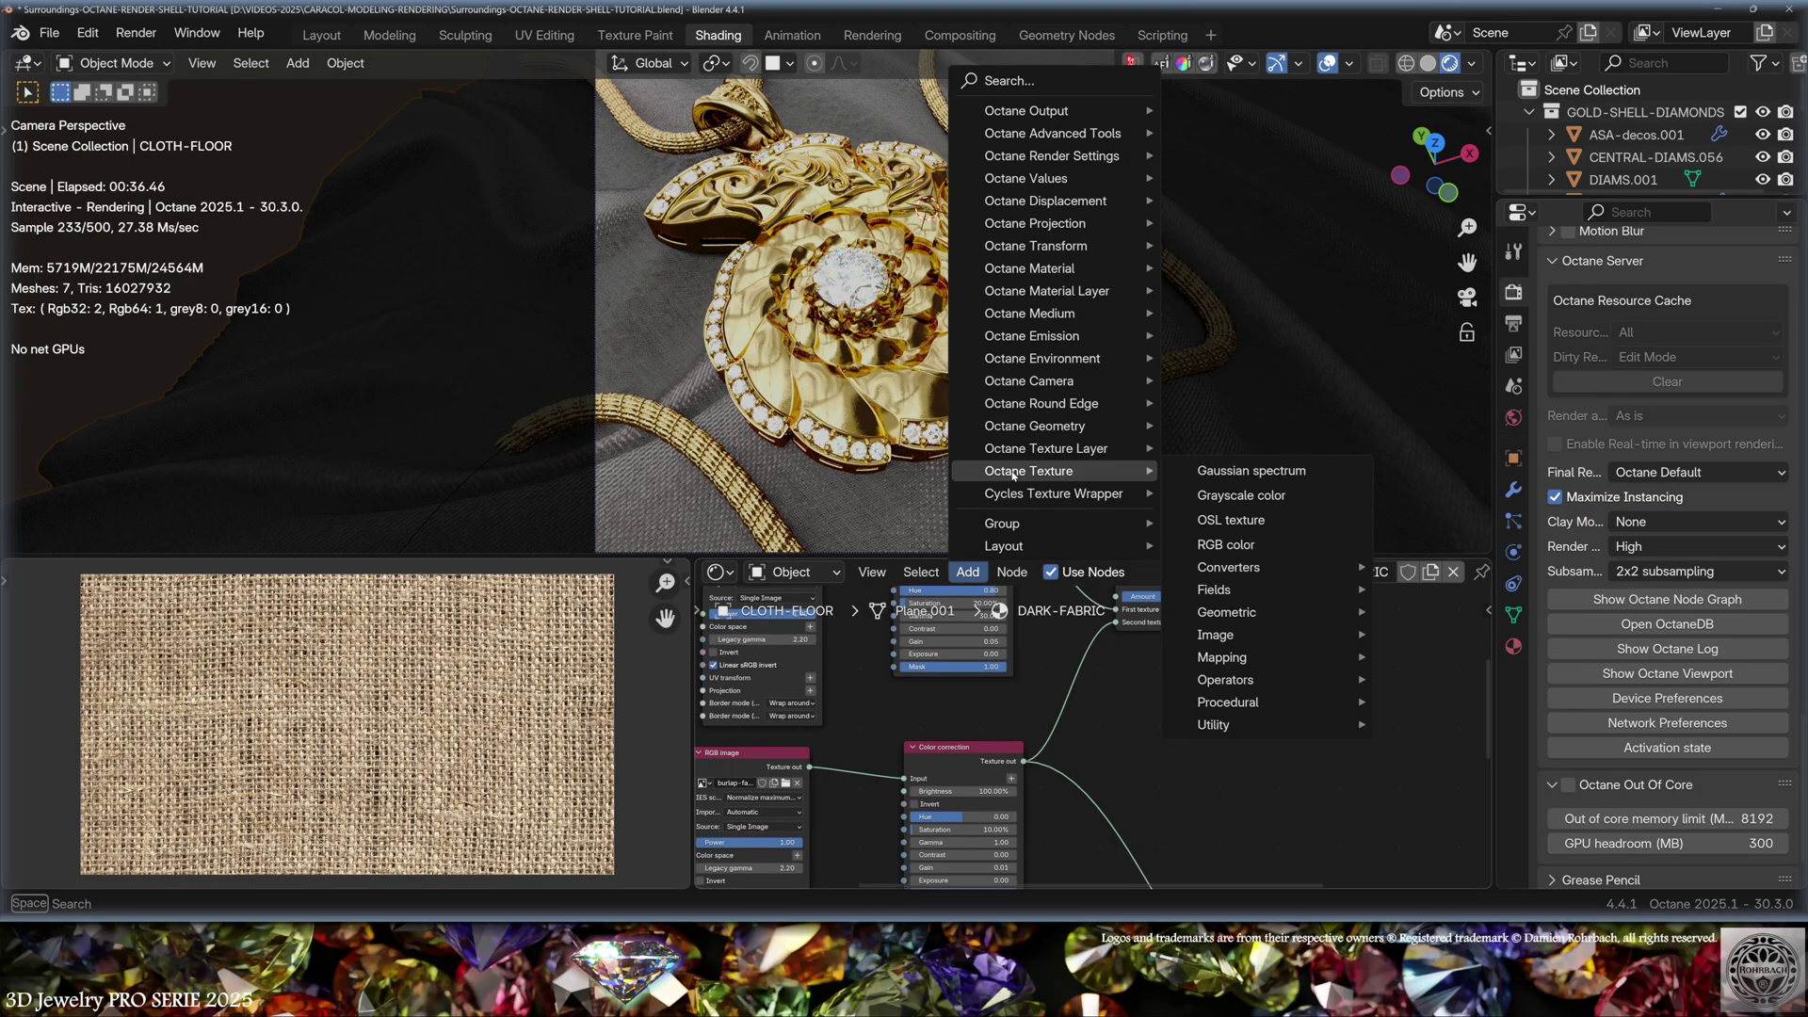
{"action": "mouse_move", "coordinate": [1214, 635]}
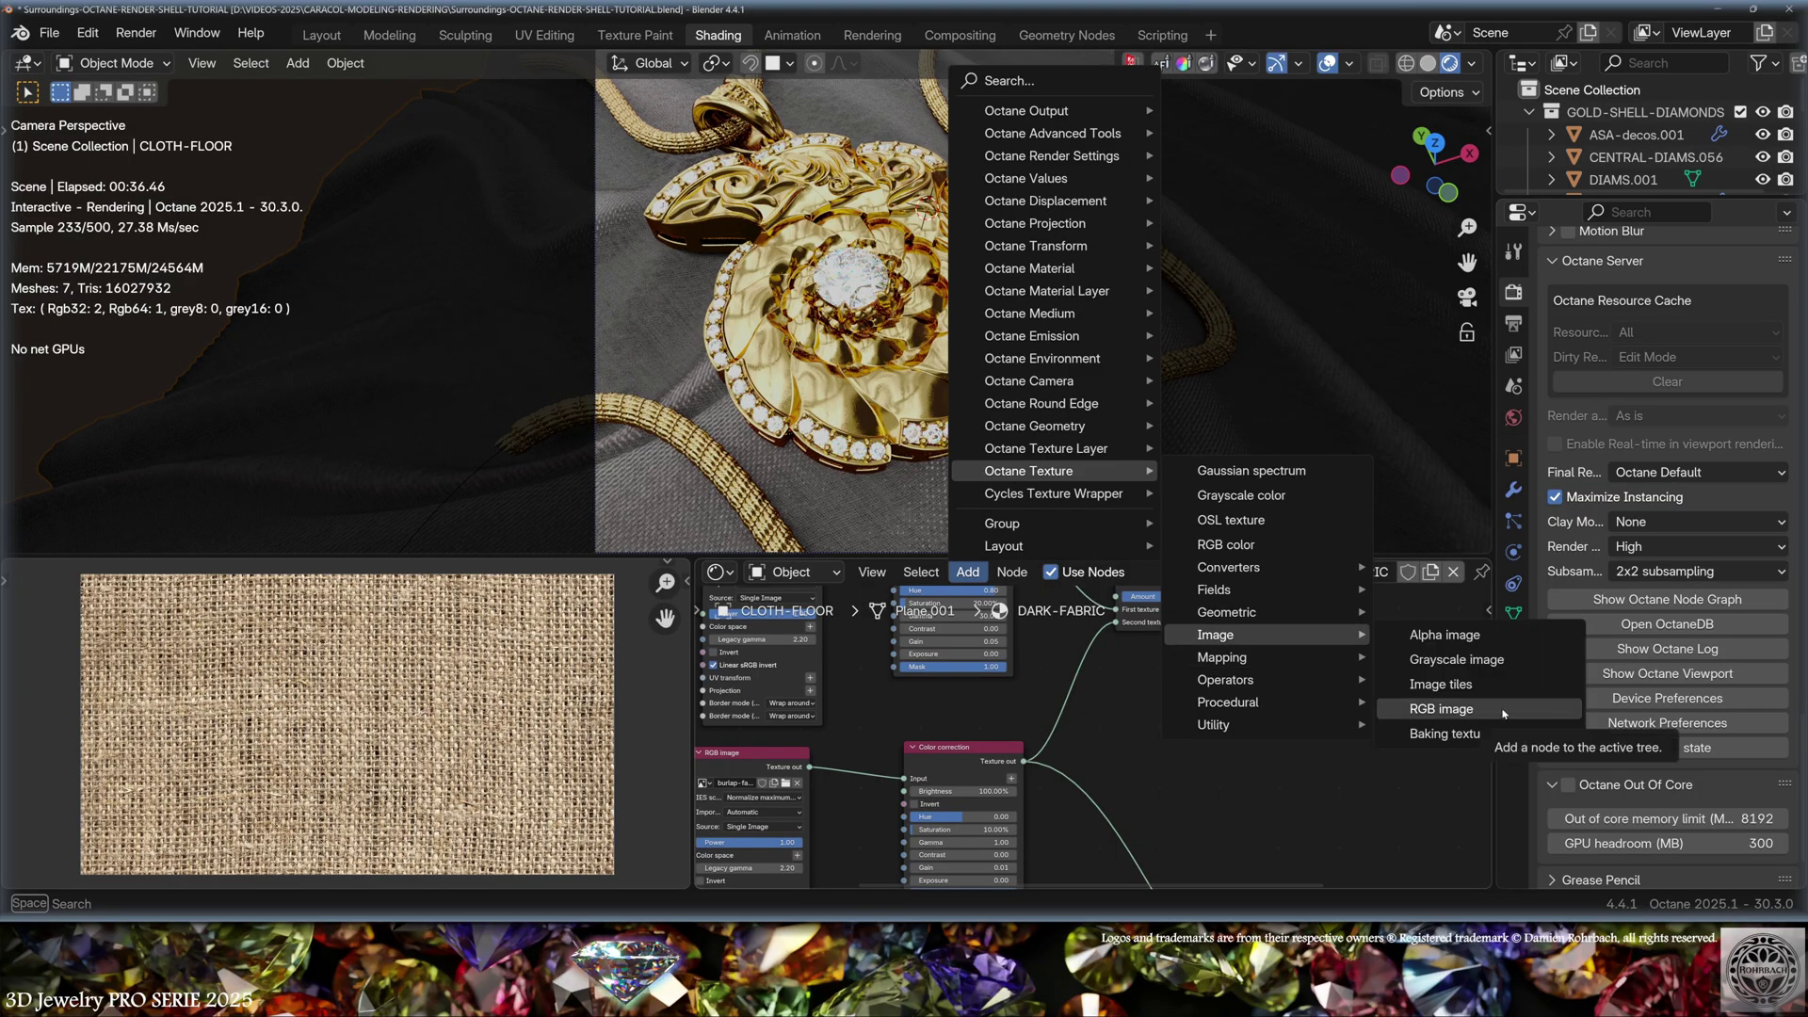
{"action": "mouse_move", "coordinate": [1243, 682]}
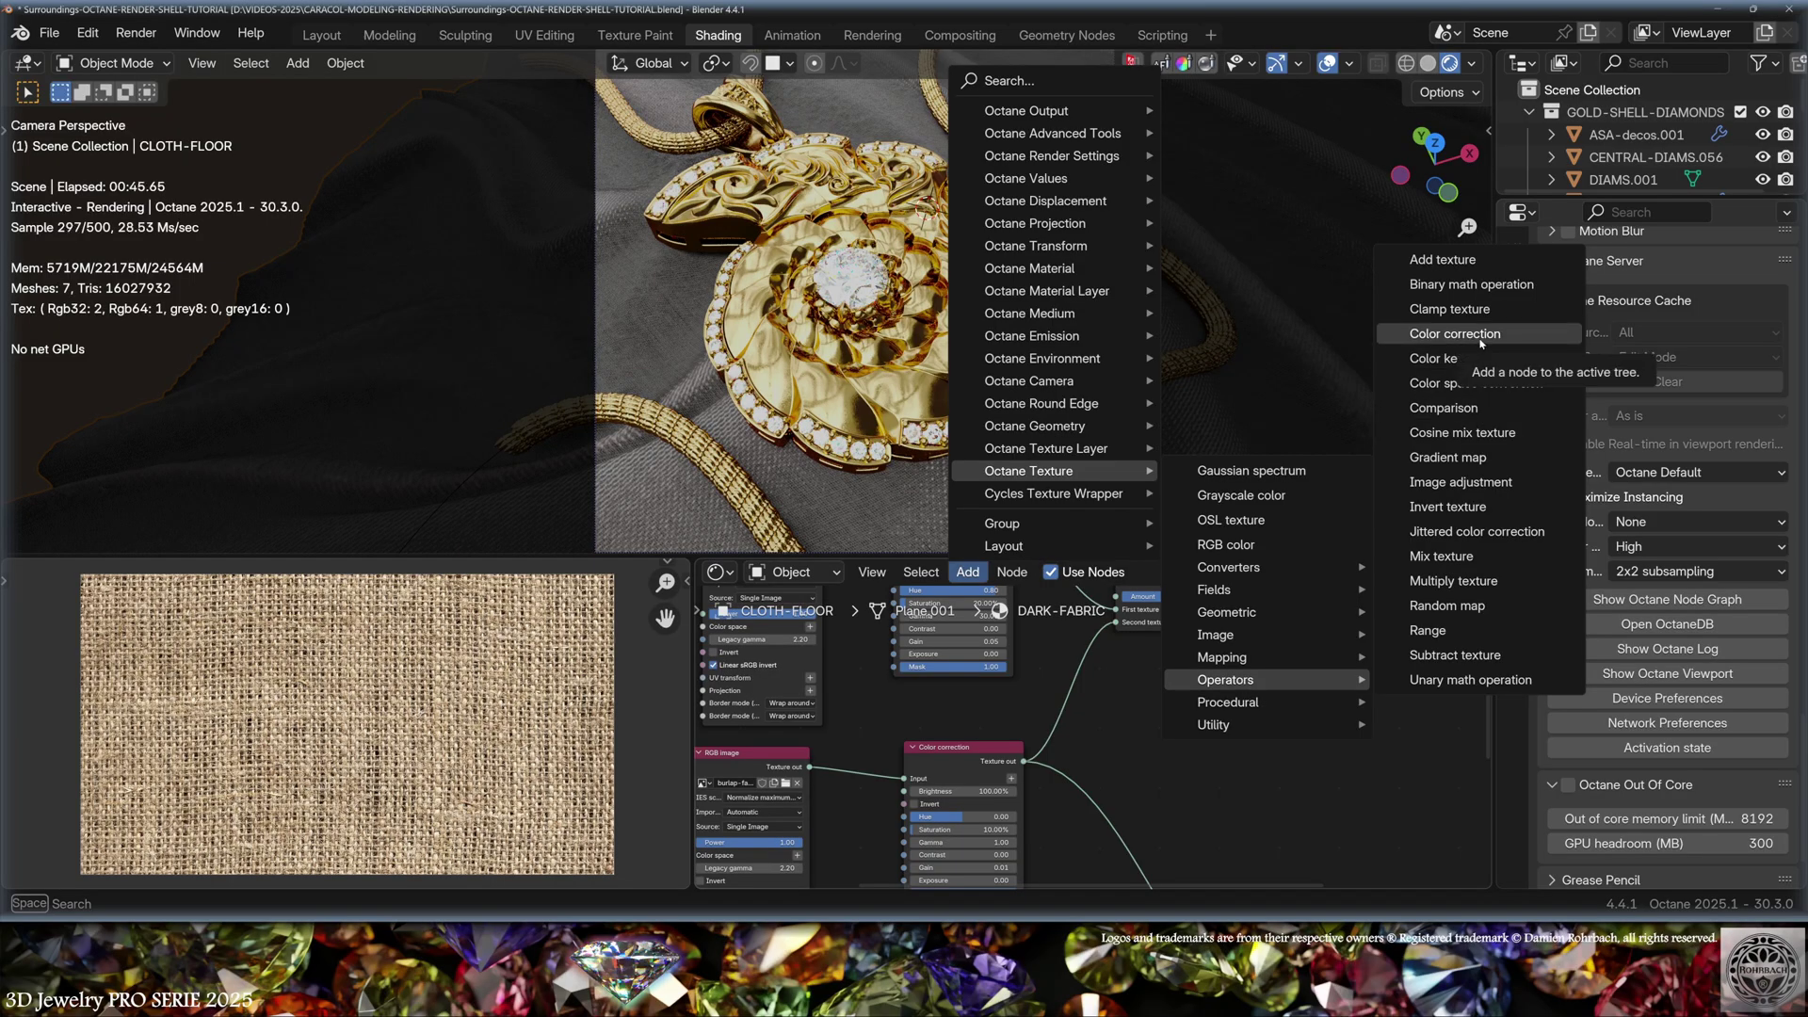
{"action": "left_click", "coordinate": [1483, 562]}
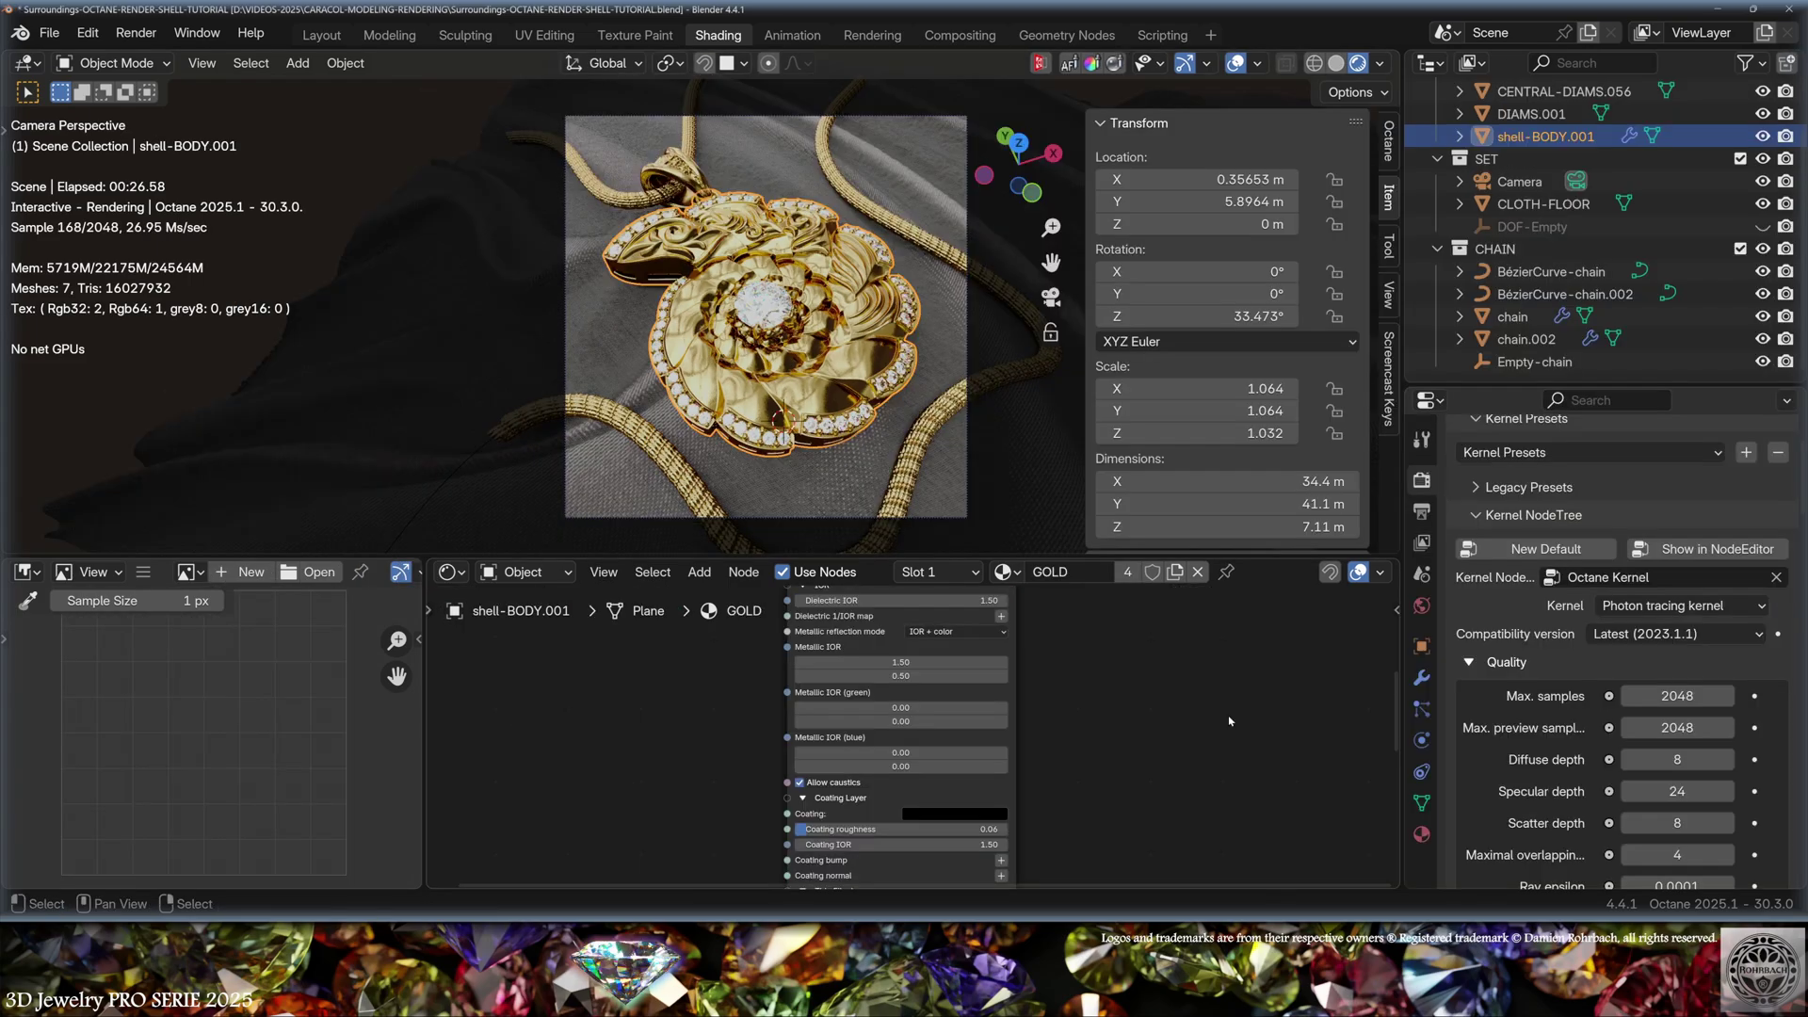
Review the Octane photon tracing kernel's quality settings and the Allow caustics option in the GOLD and central diamond's DIAMOND materials.
{"action": "scroll", "coordinate": [1544, 754], "scroll_direction": "up", "scroll_amount": 4}
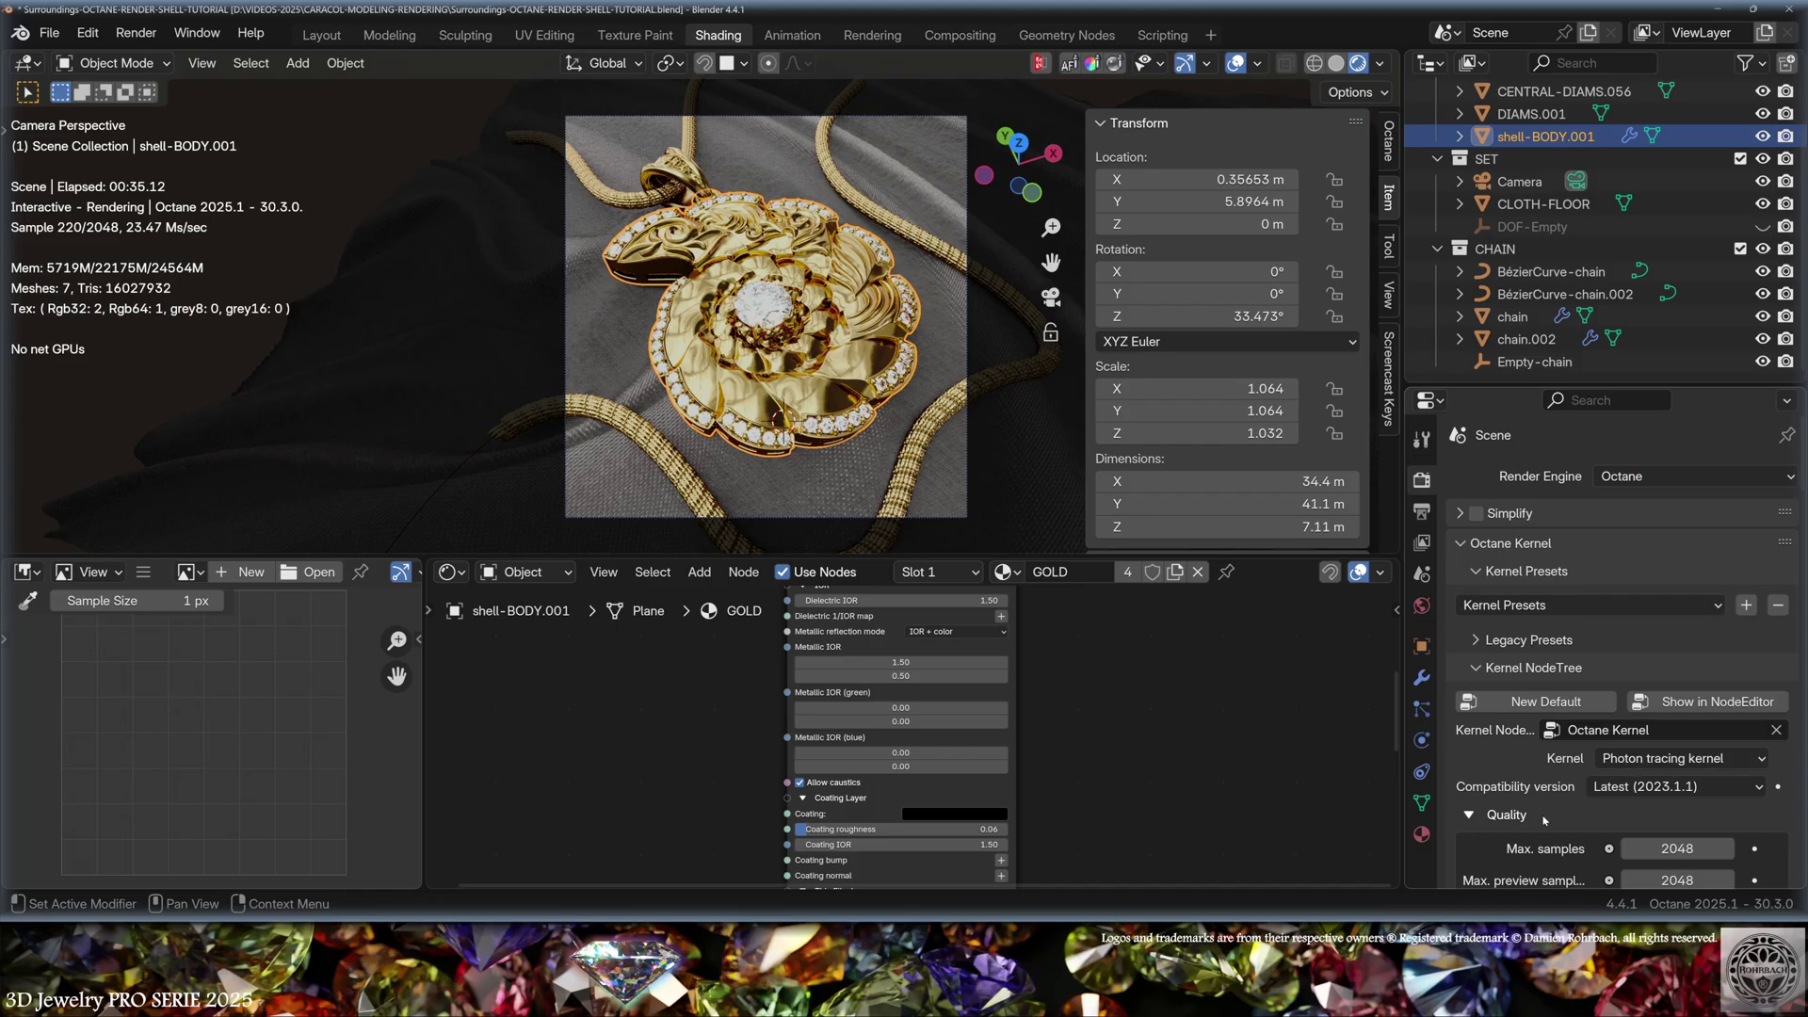
{"action": "scroll", "coordinate": [1545, 812], "scroll_direction": "down", "scroll_amount": 5}
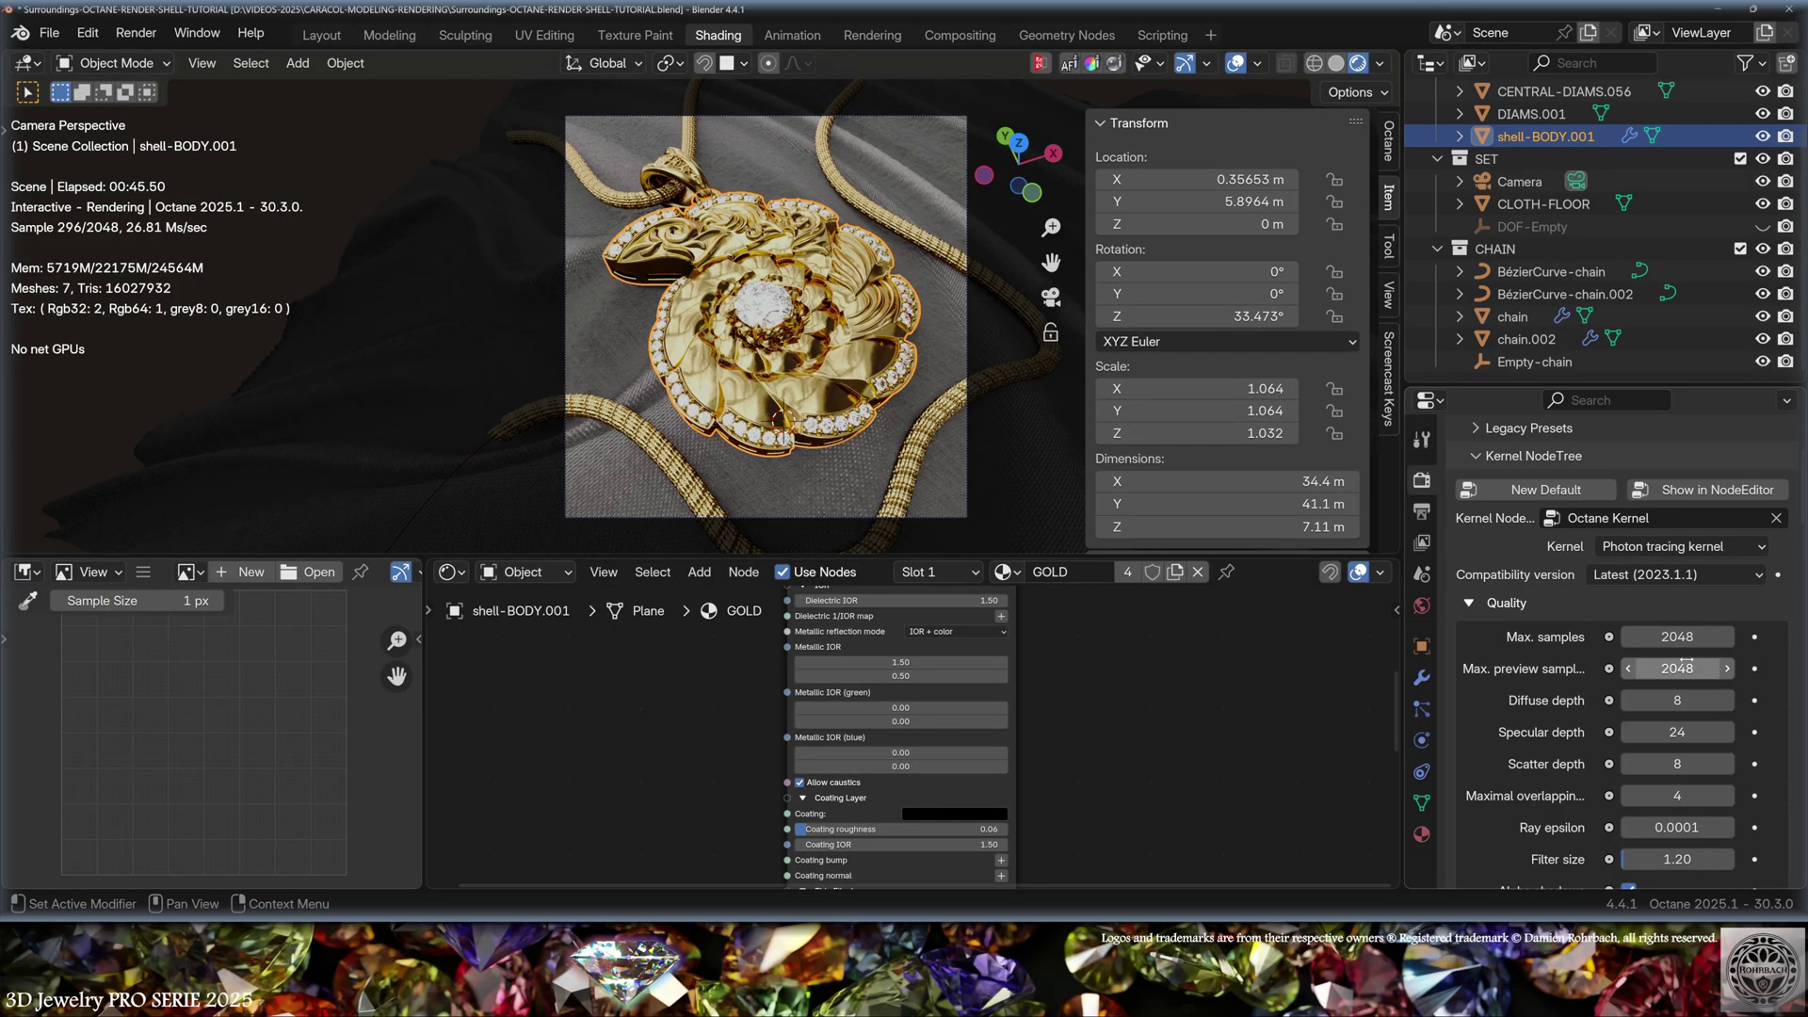
{"action": "scroll", "coordinate": [1138, 827], "scroll_direction": "up", "scroll_amount": 3}
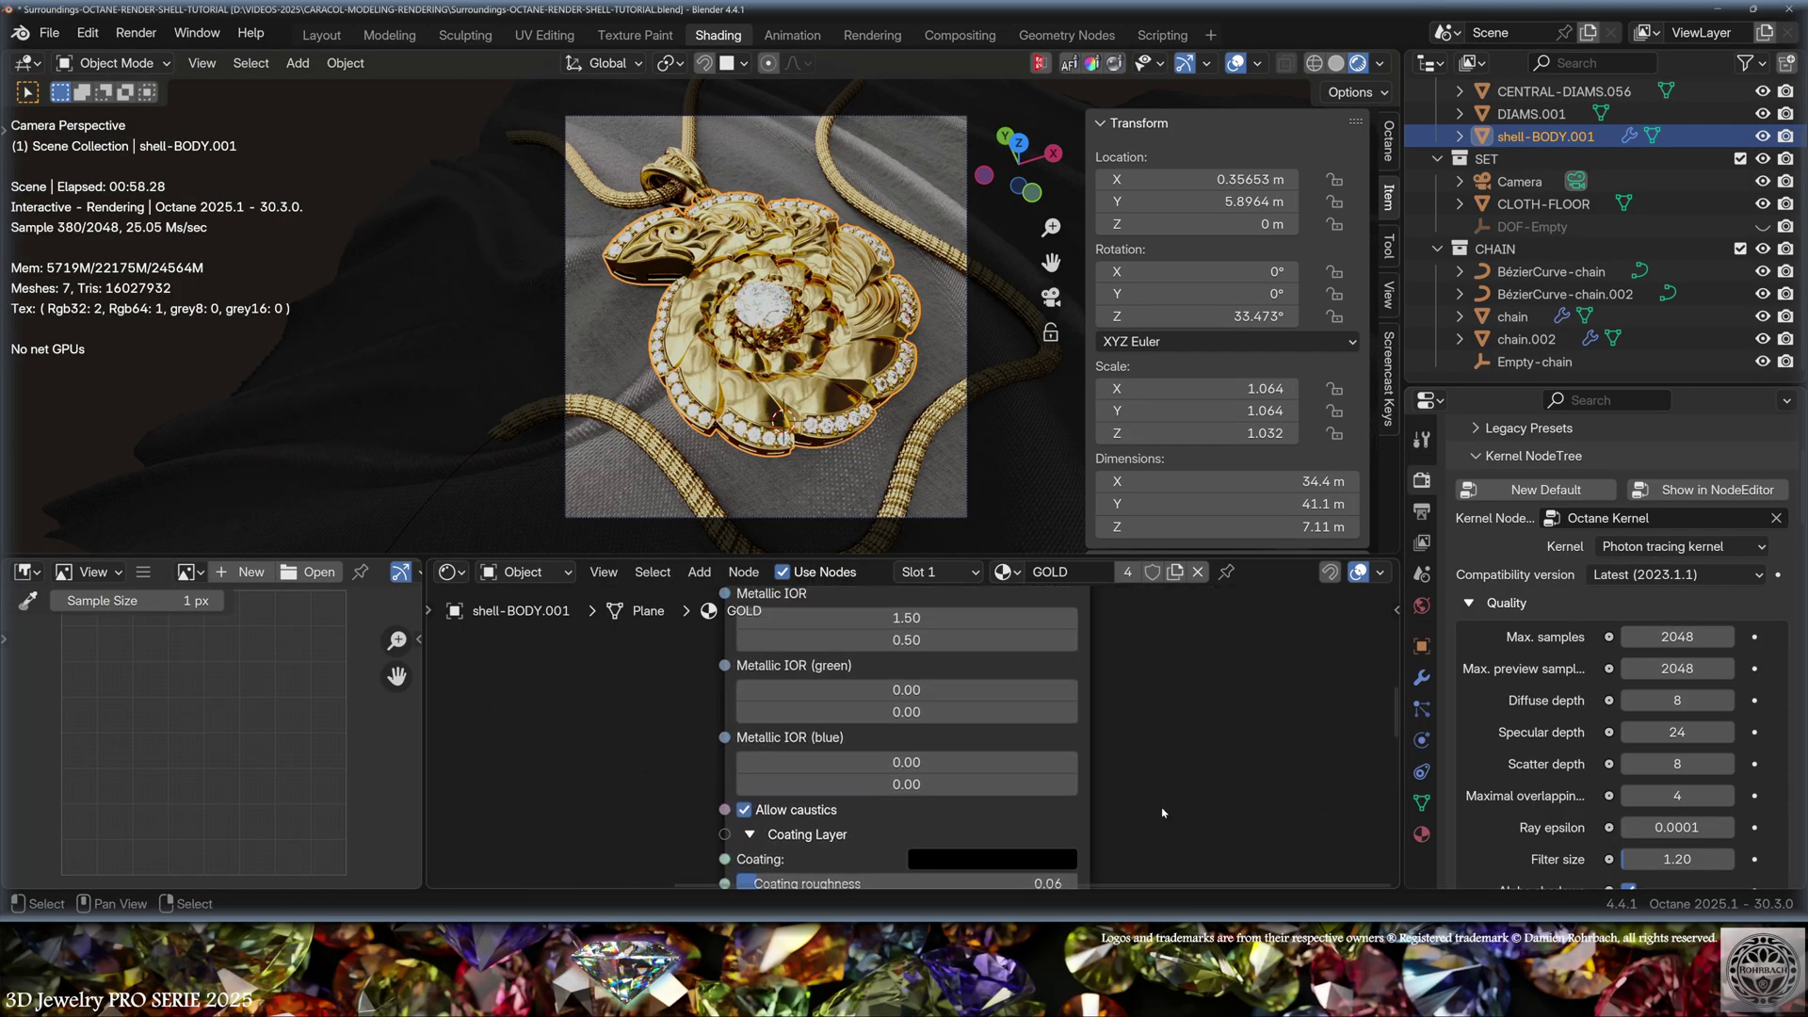
{"action": "middle_click_drag", "start_coordinate": [747, 781], "coordinate": [757, 687]}
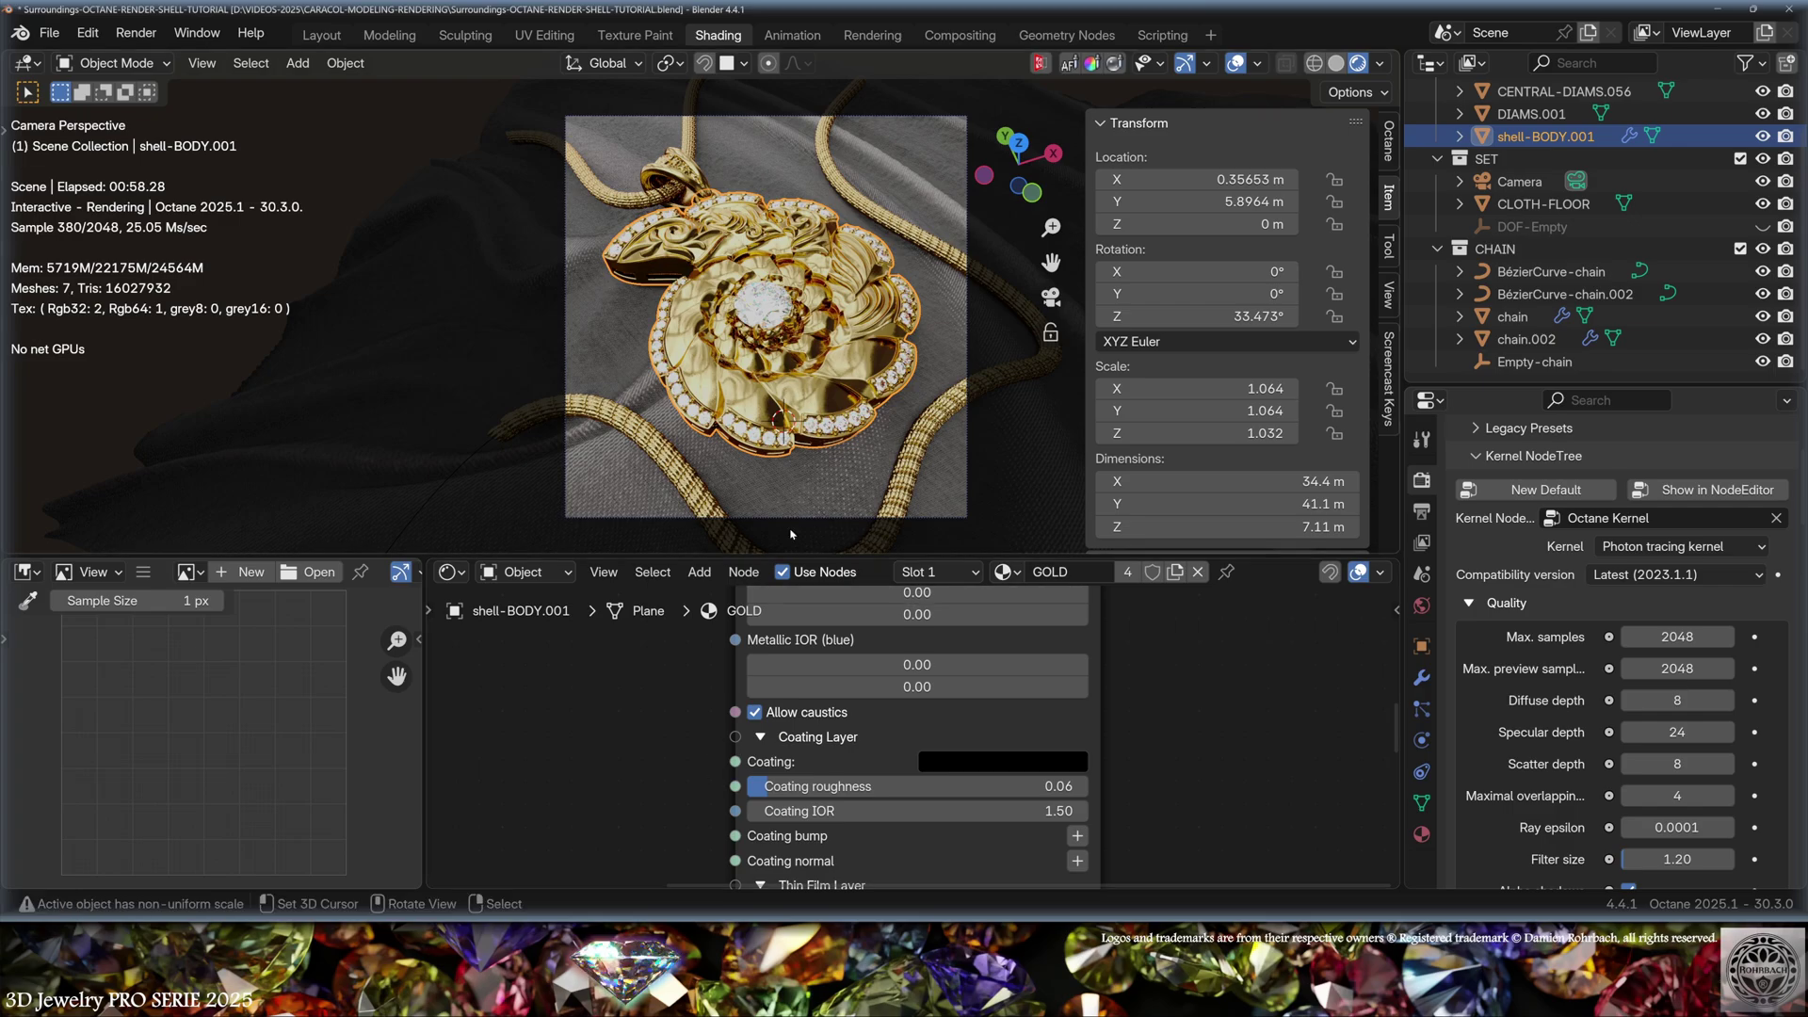
{"action": "left_click", "coordinate": [759, 314]}
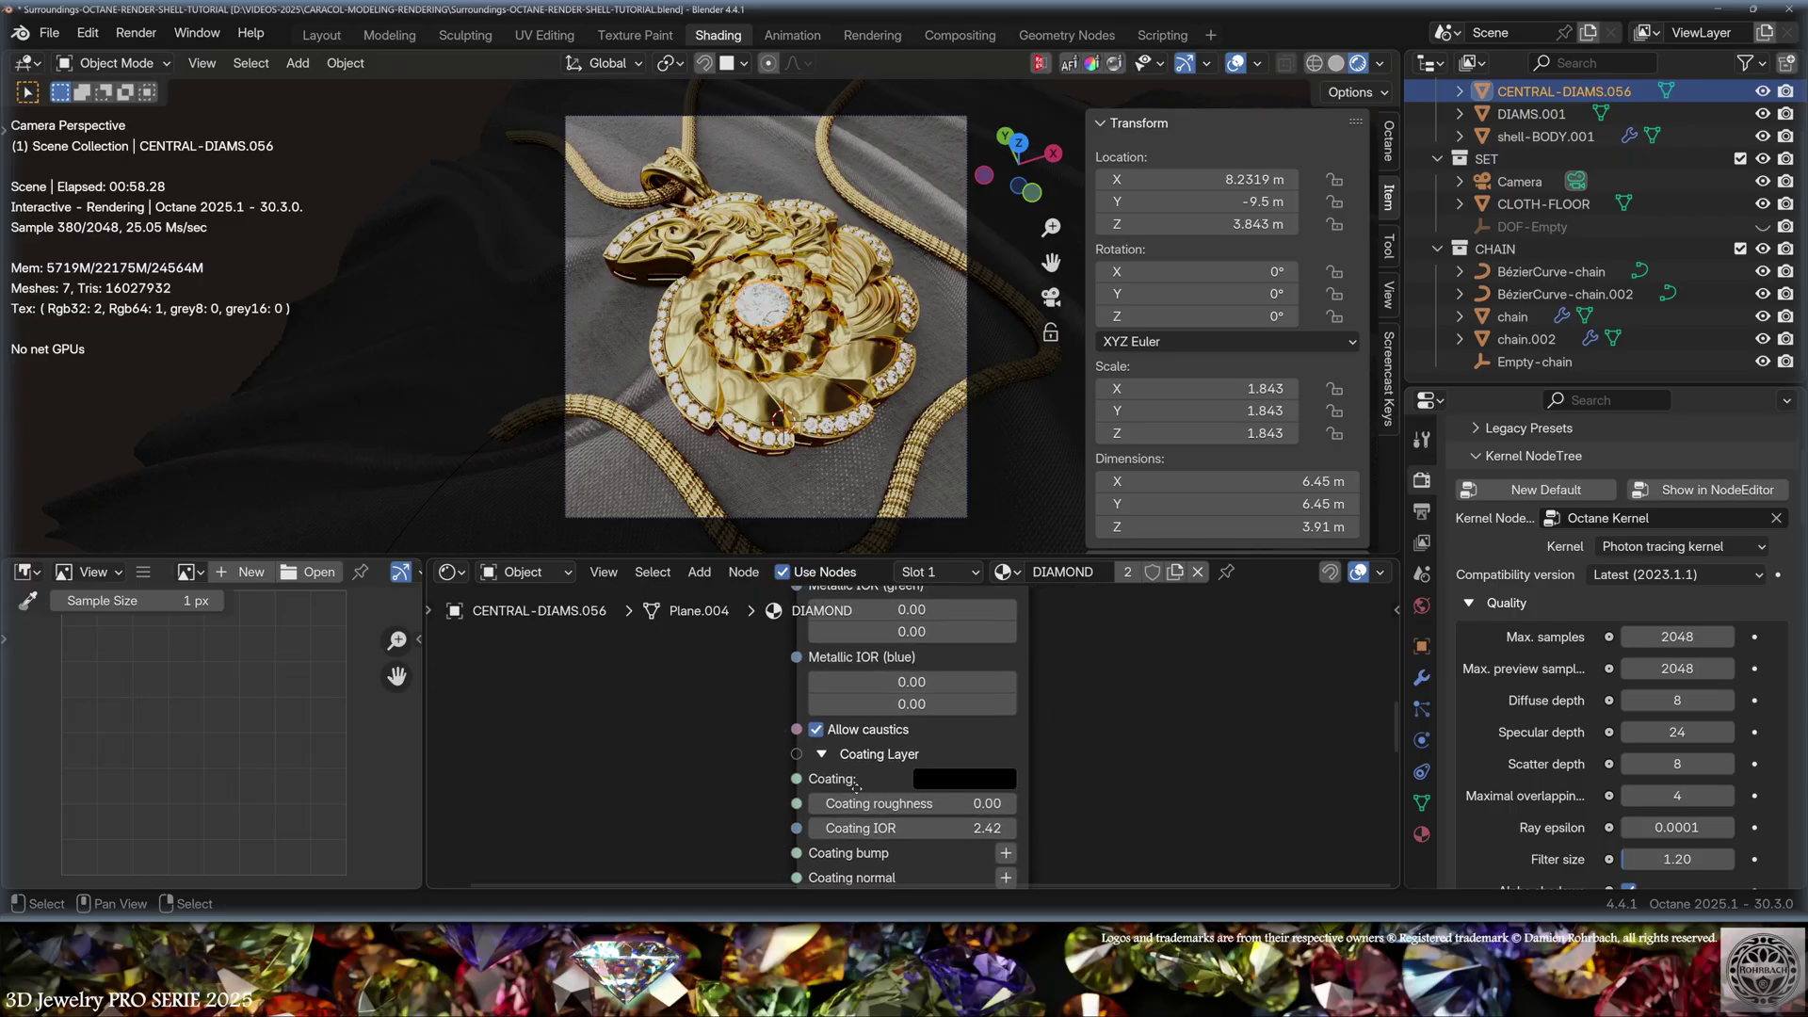
{"action": "middle_click_drag", "start_coordinate": [680, 745], "coordinate": [652, 742]}
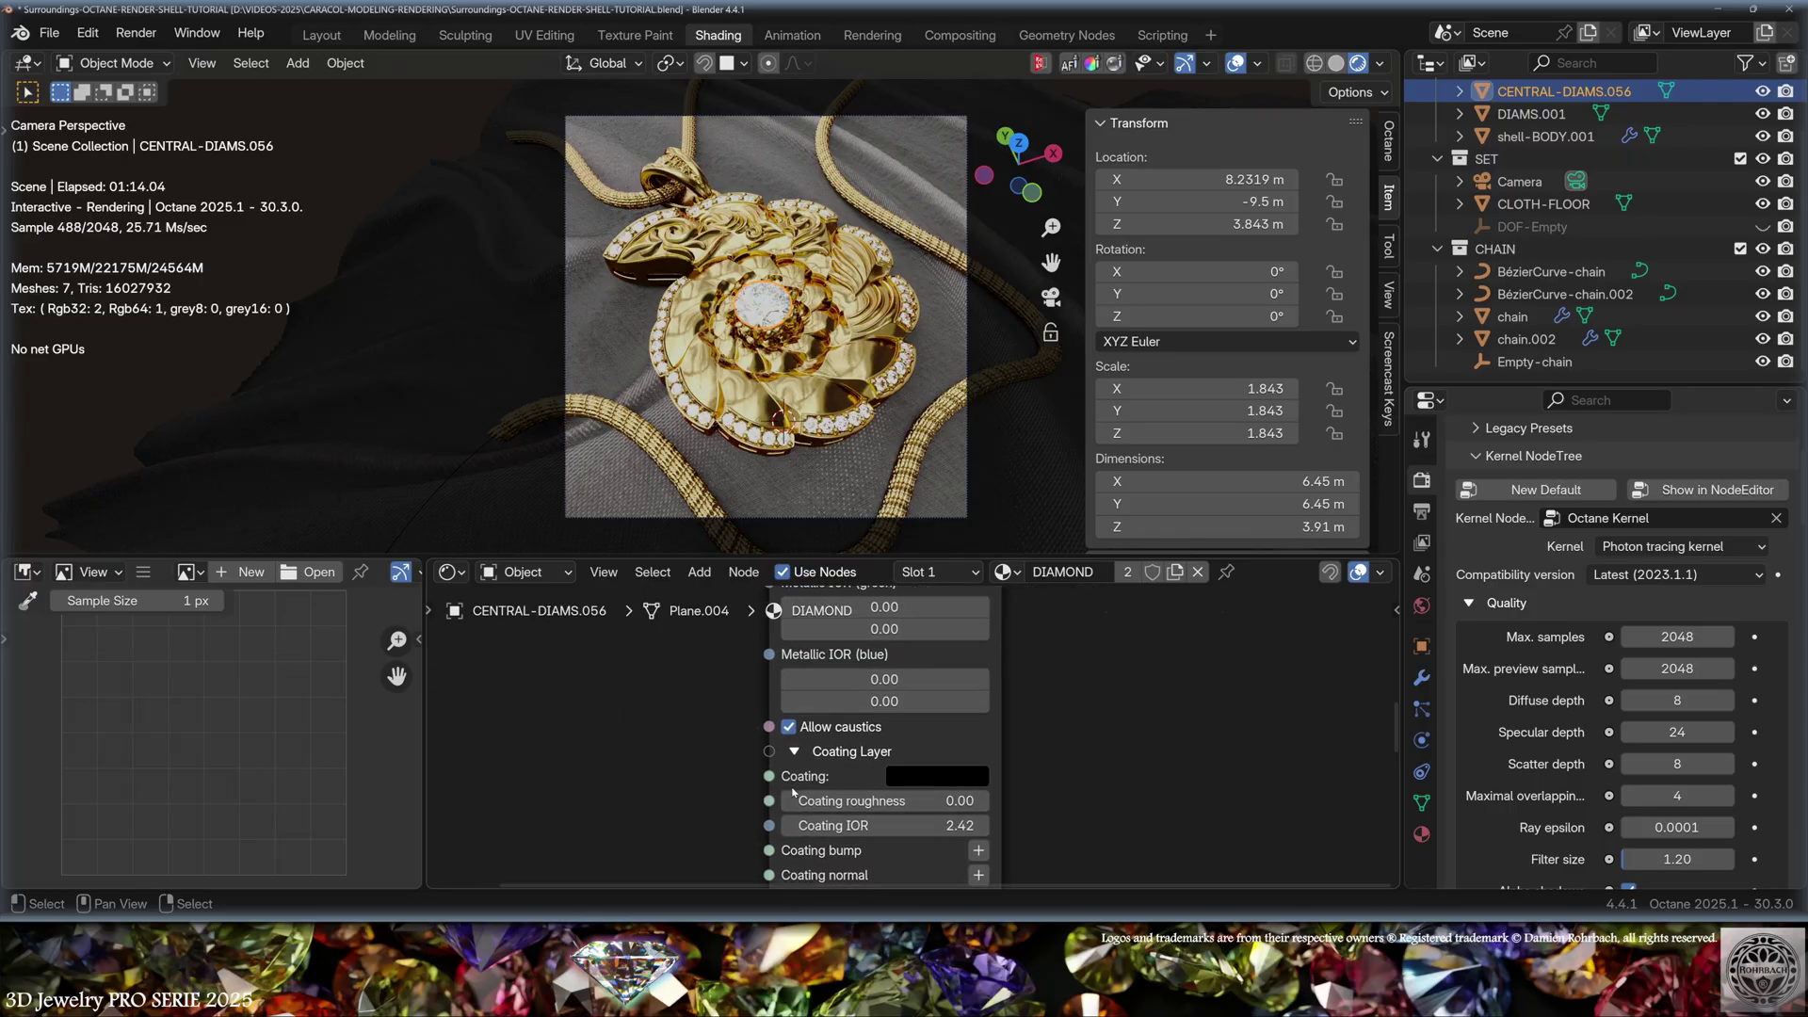
Display the World shader nodes and set the image-driven Texture environment's Power to 0.
{"action": "left_click", "coordinate": [523, 571]}
{"action": "left_click", "coordinate": [526, 649]}
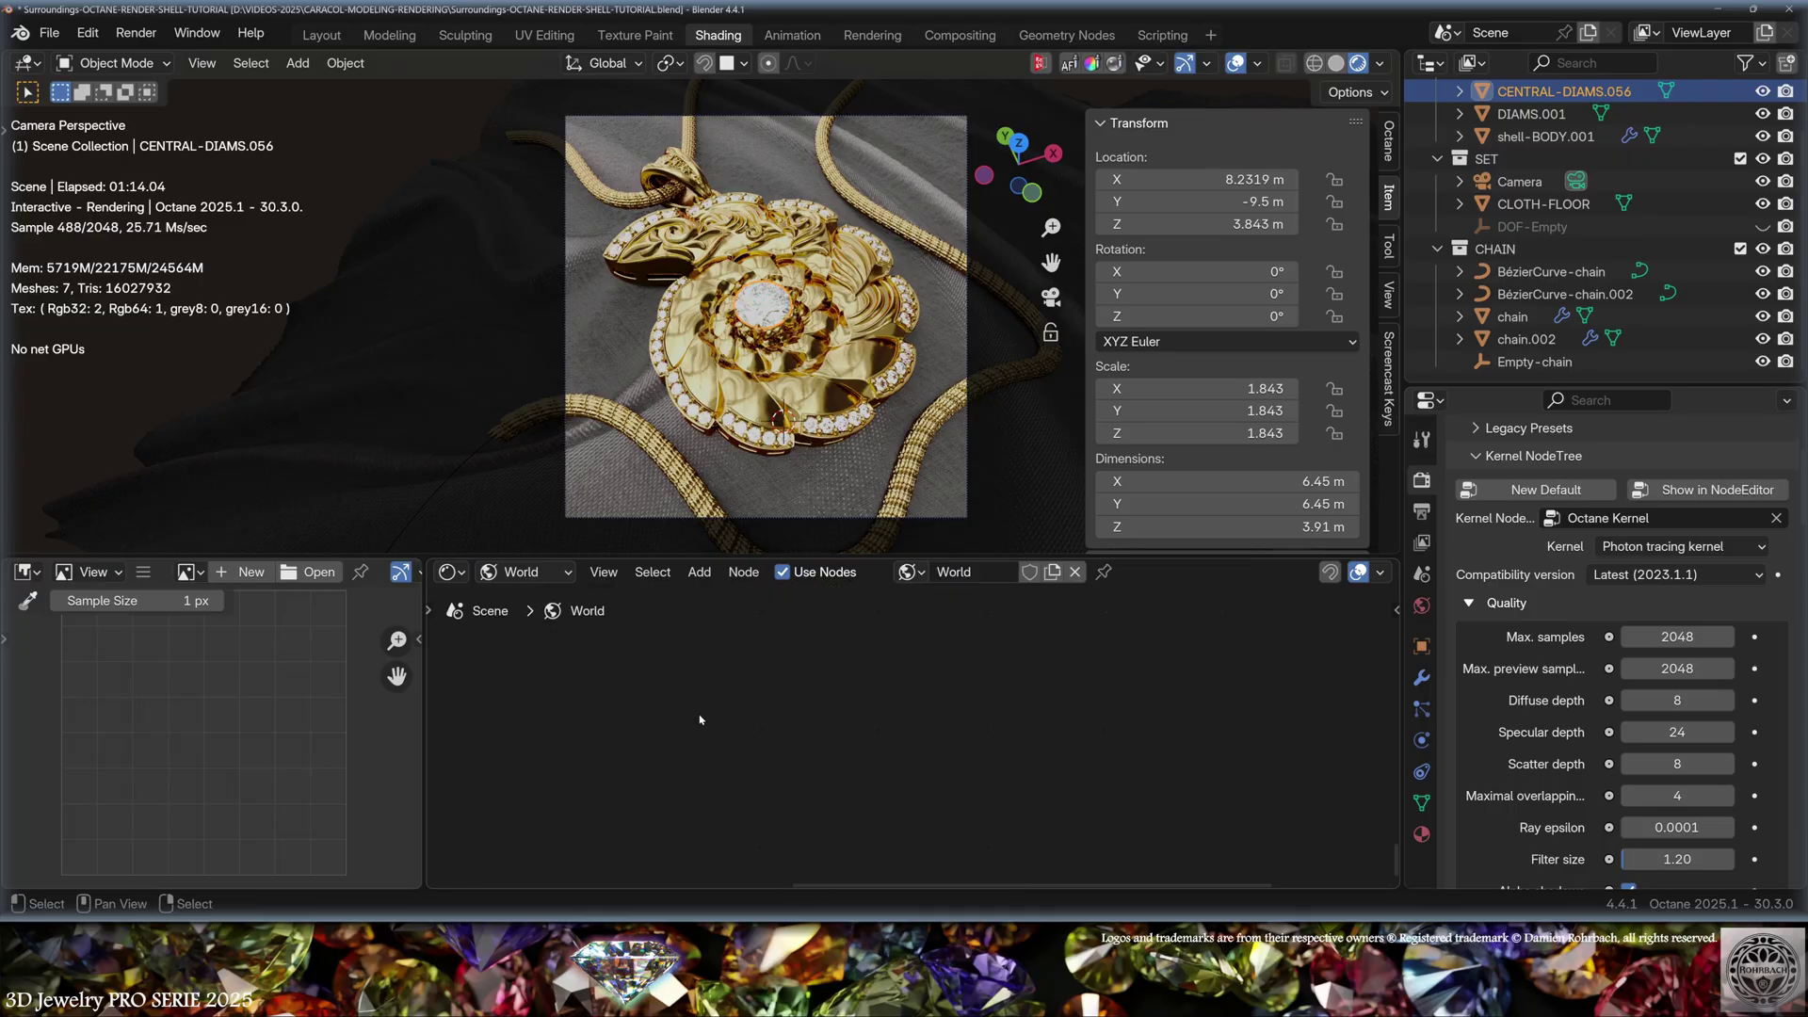
{"action": "scroll", "coordinate": [1088, 718], "scroll_direction": "up", "scroll_amount": 2}
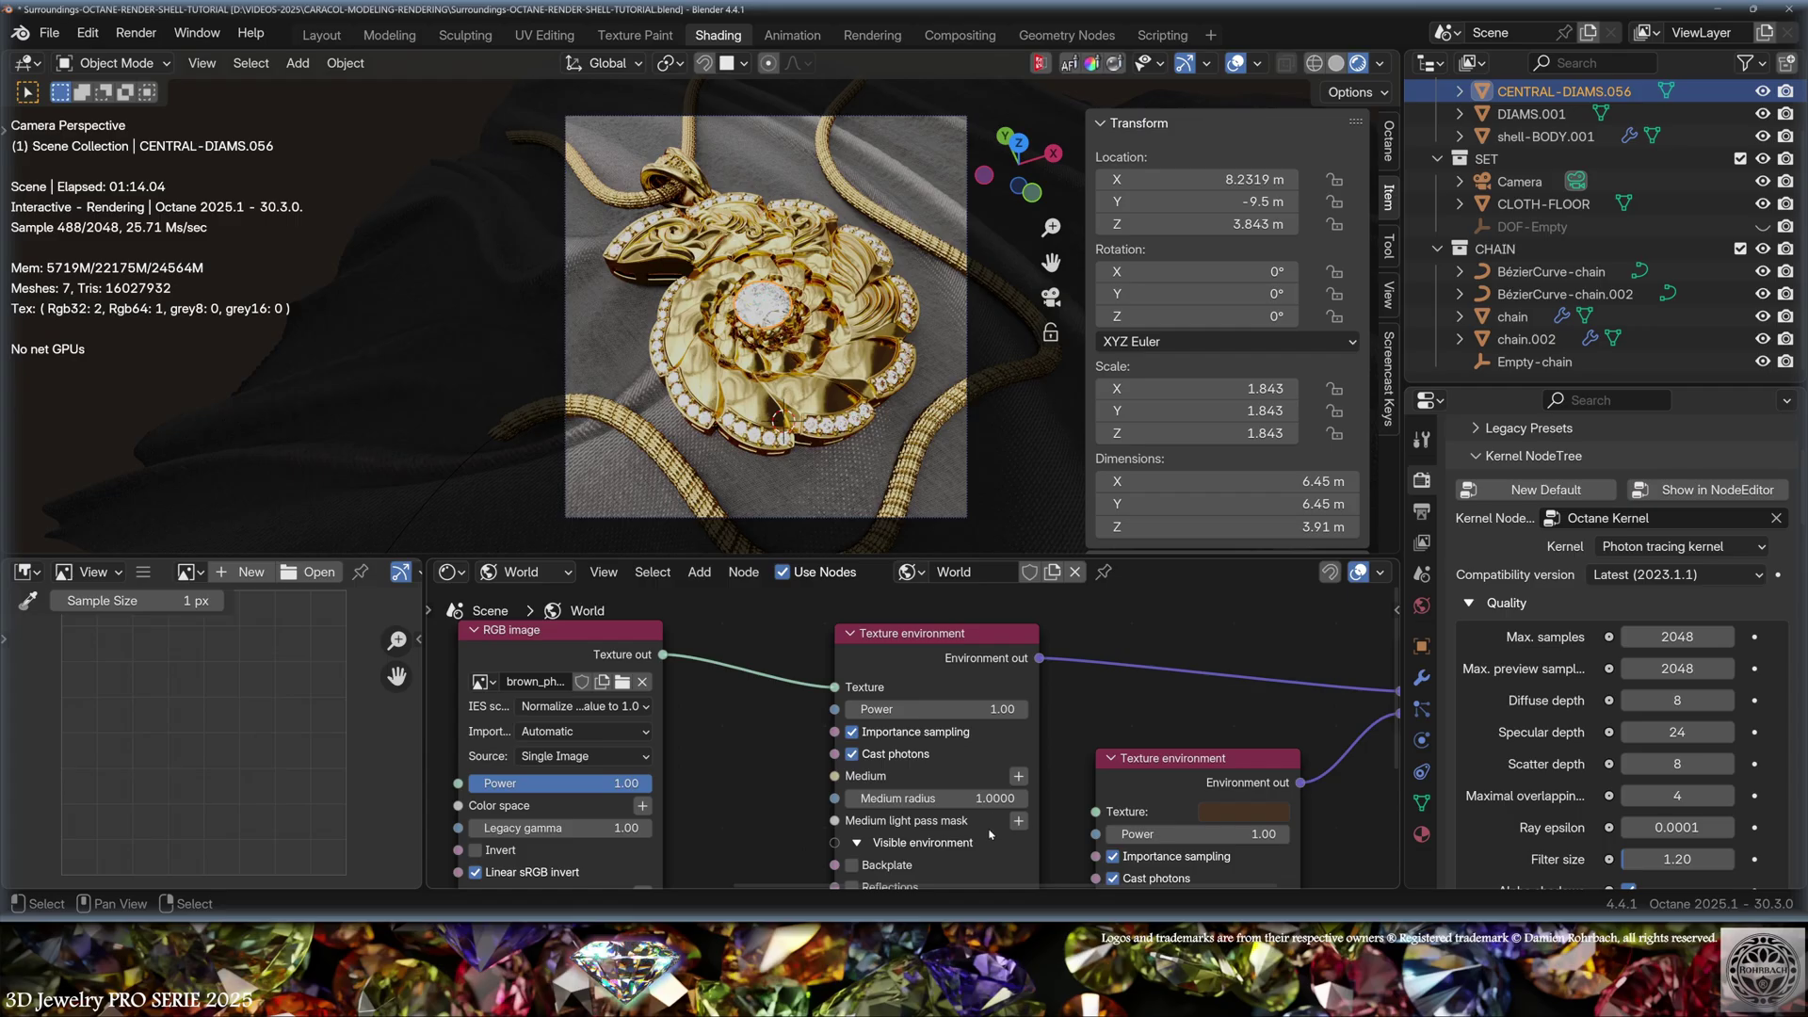
{"action": "left_click", "coordinate": [927, 709]}
{"action": "type", "text": "0"}
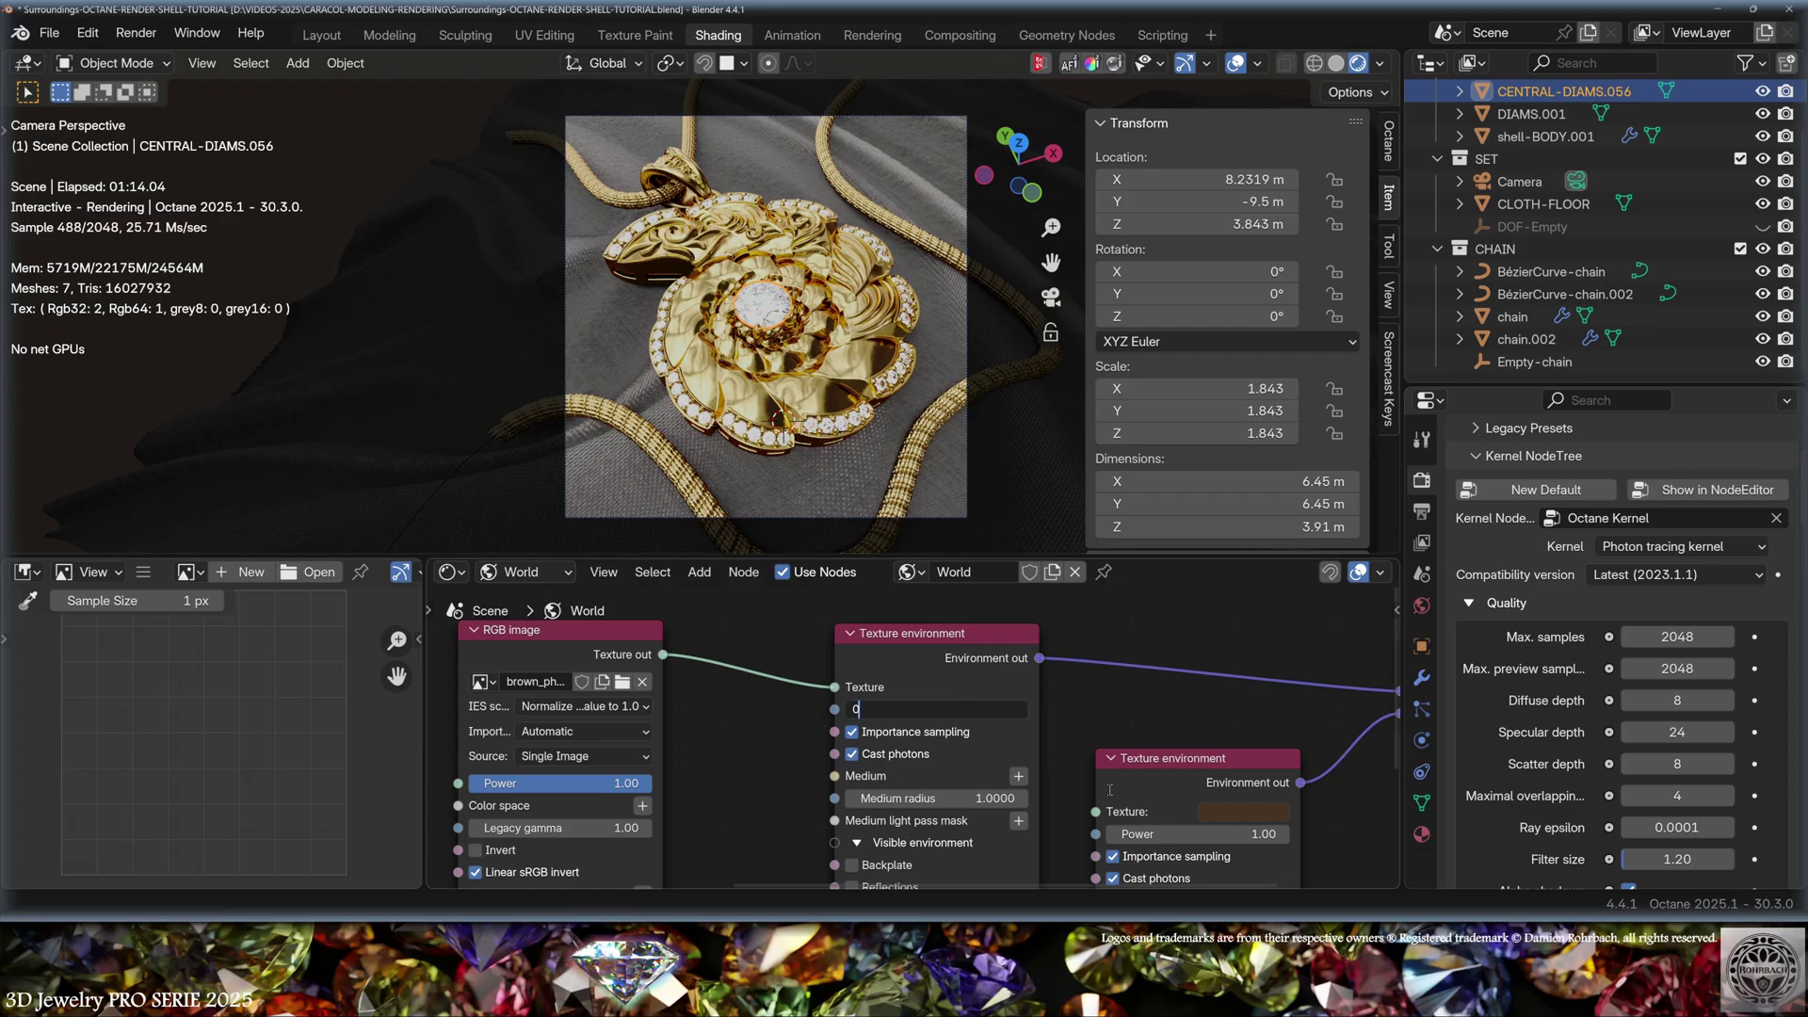
{"action": "key", "text": "Return"}
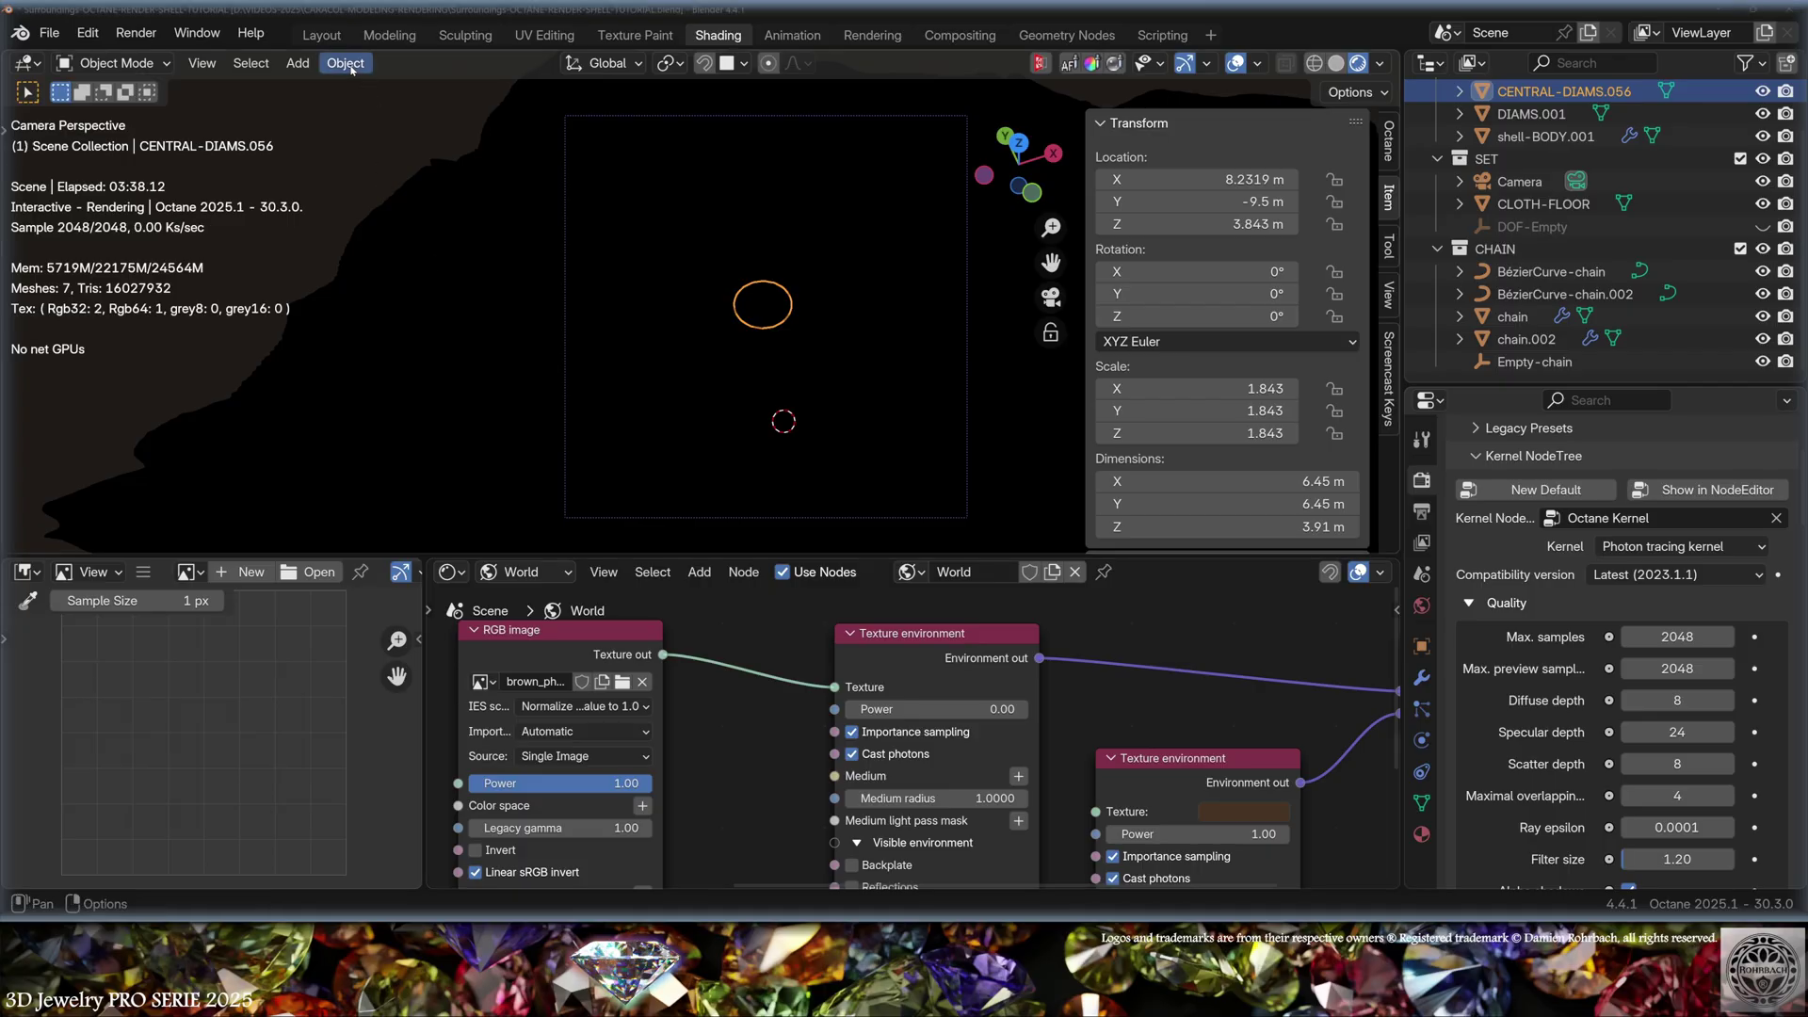
Add an Octane Area Light and rotate it about 33.4° around the X axis so it points at the pendant.
{"action": "left_click", "coordinate": [298, 62]}
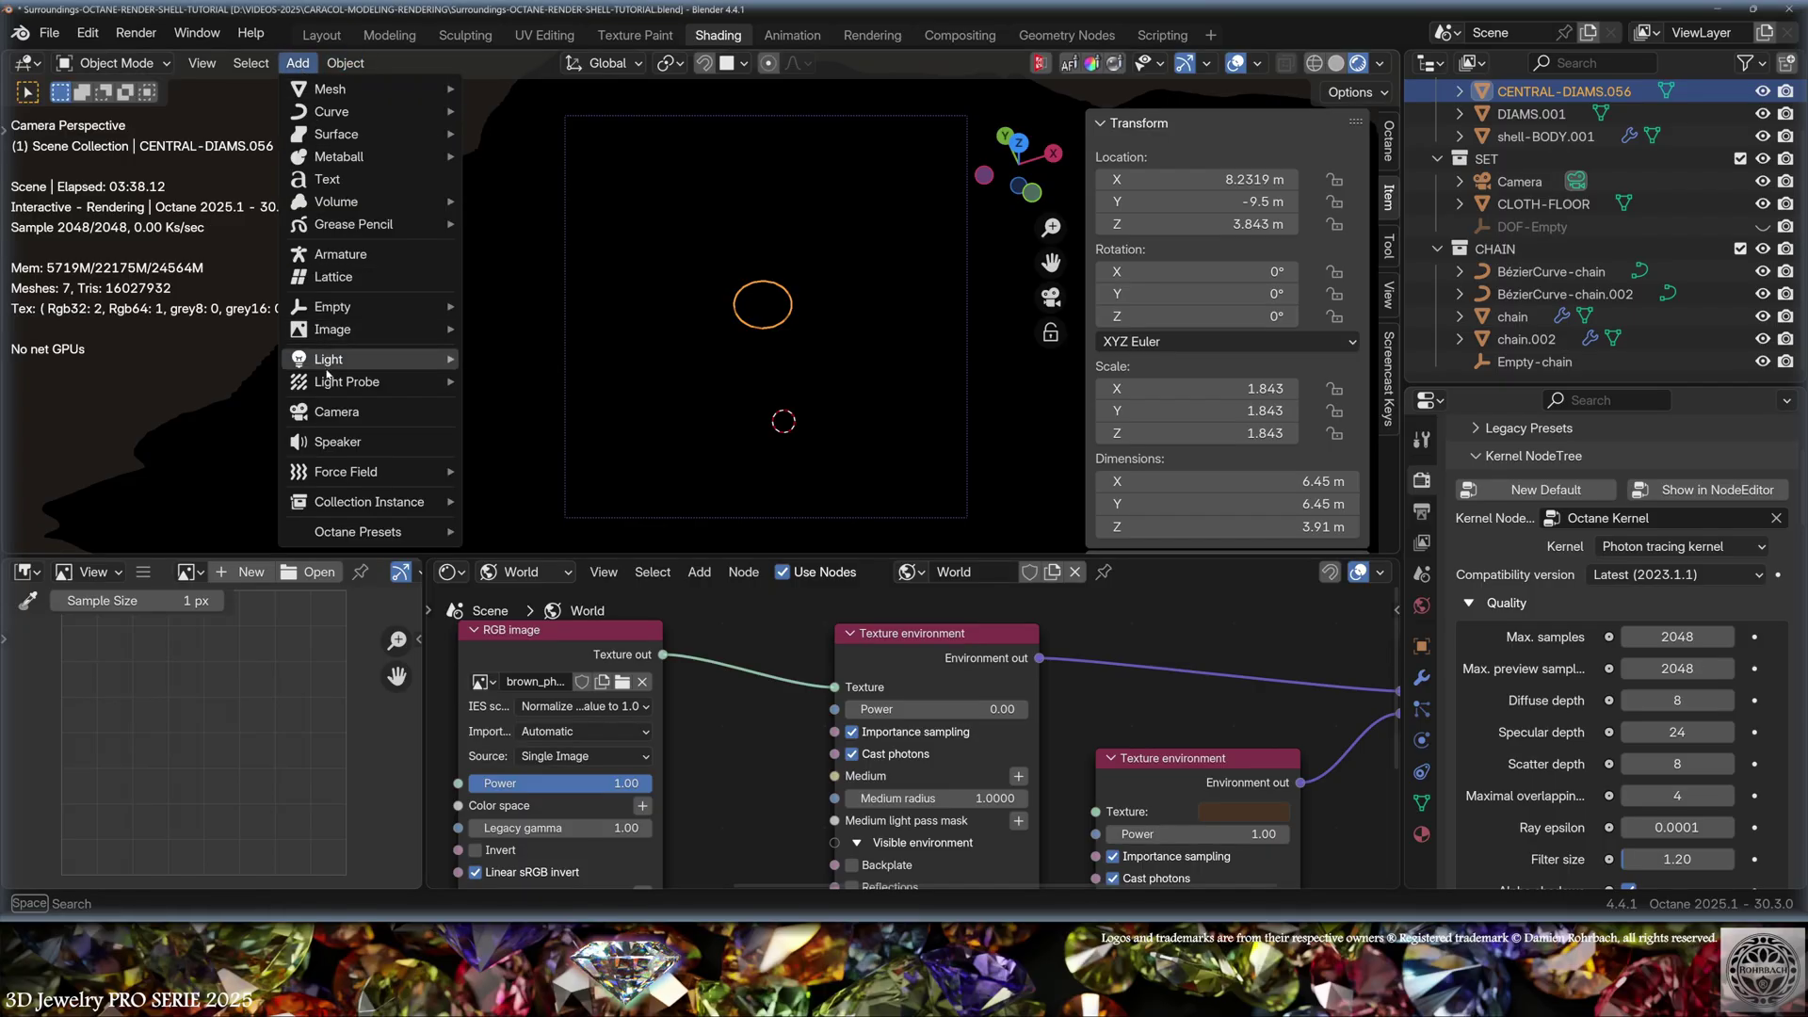
{"action": "mouse_move", "coordinate": [326, 363]}
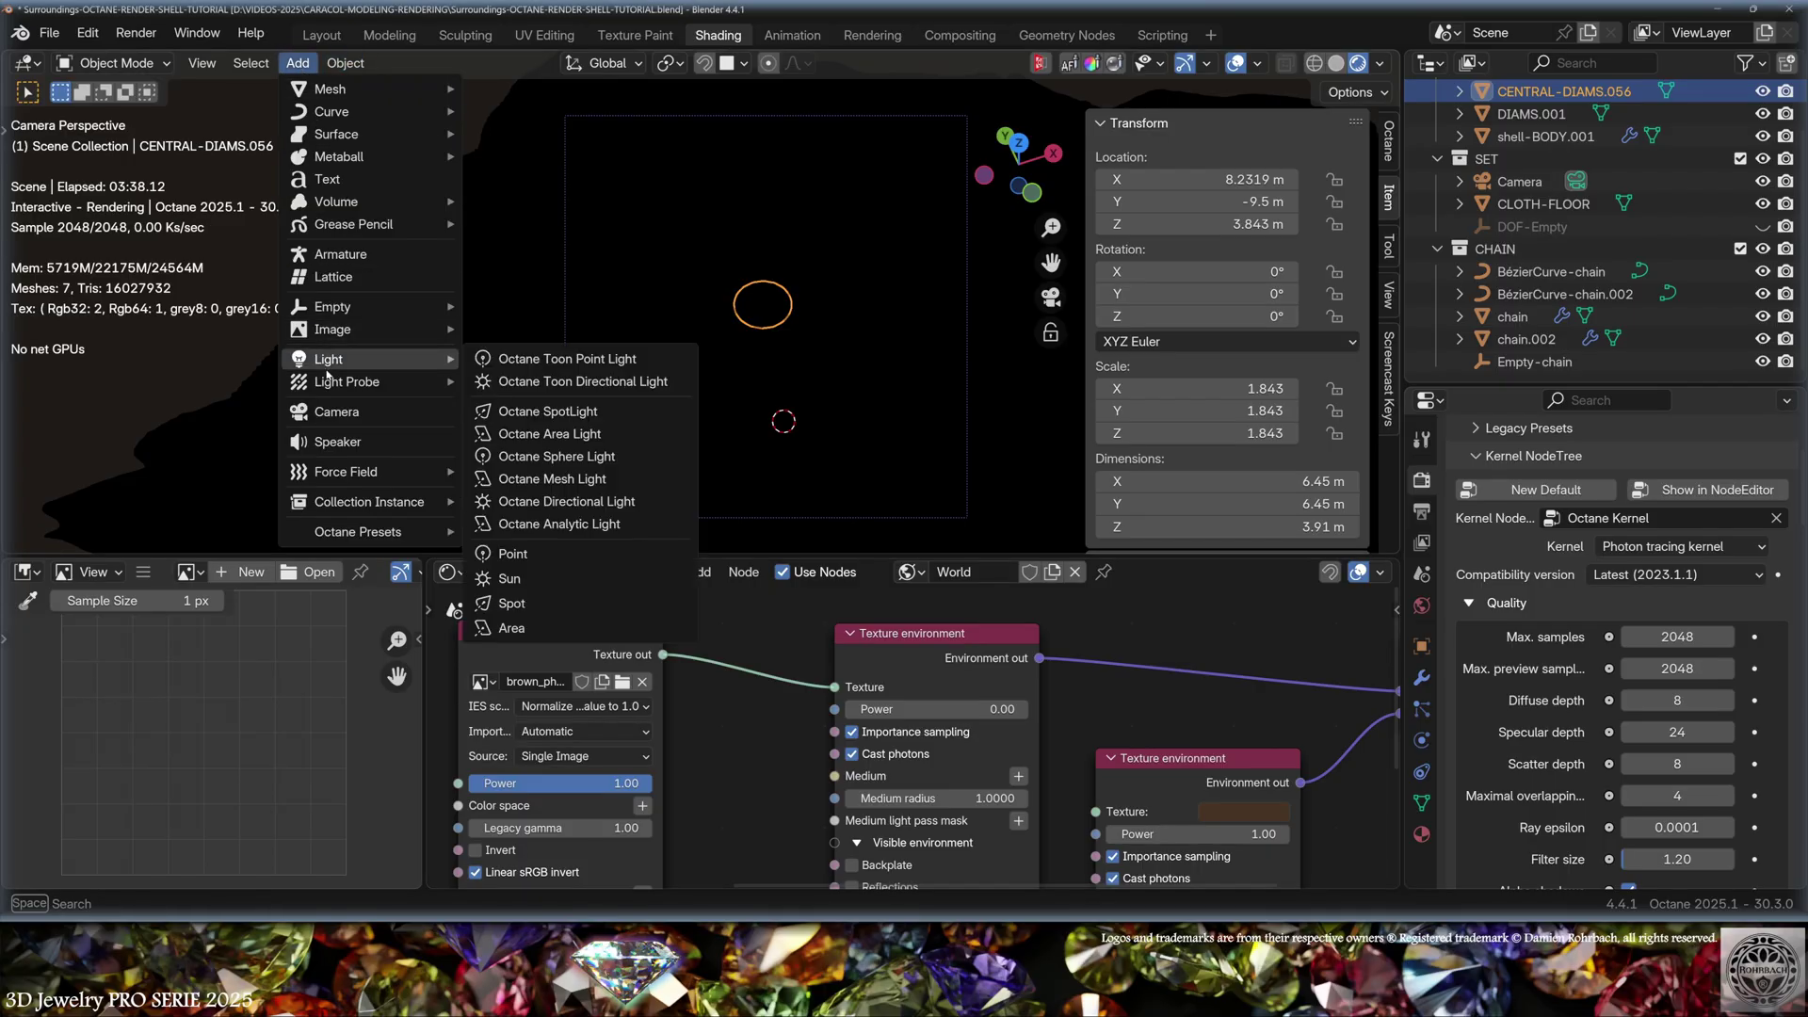
{"action": "left_click", "coordinate": [569, 436]}
{"action": "key", "text": "KP_3"}
{"action": "key", "text": "r"}
{"action": "left_click", "coordinate": [674, 321]}
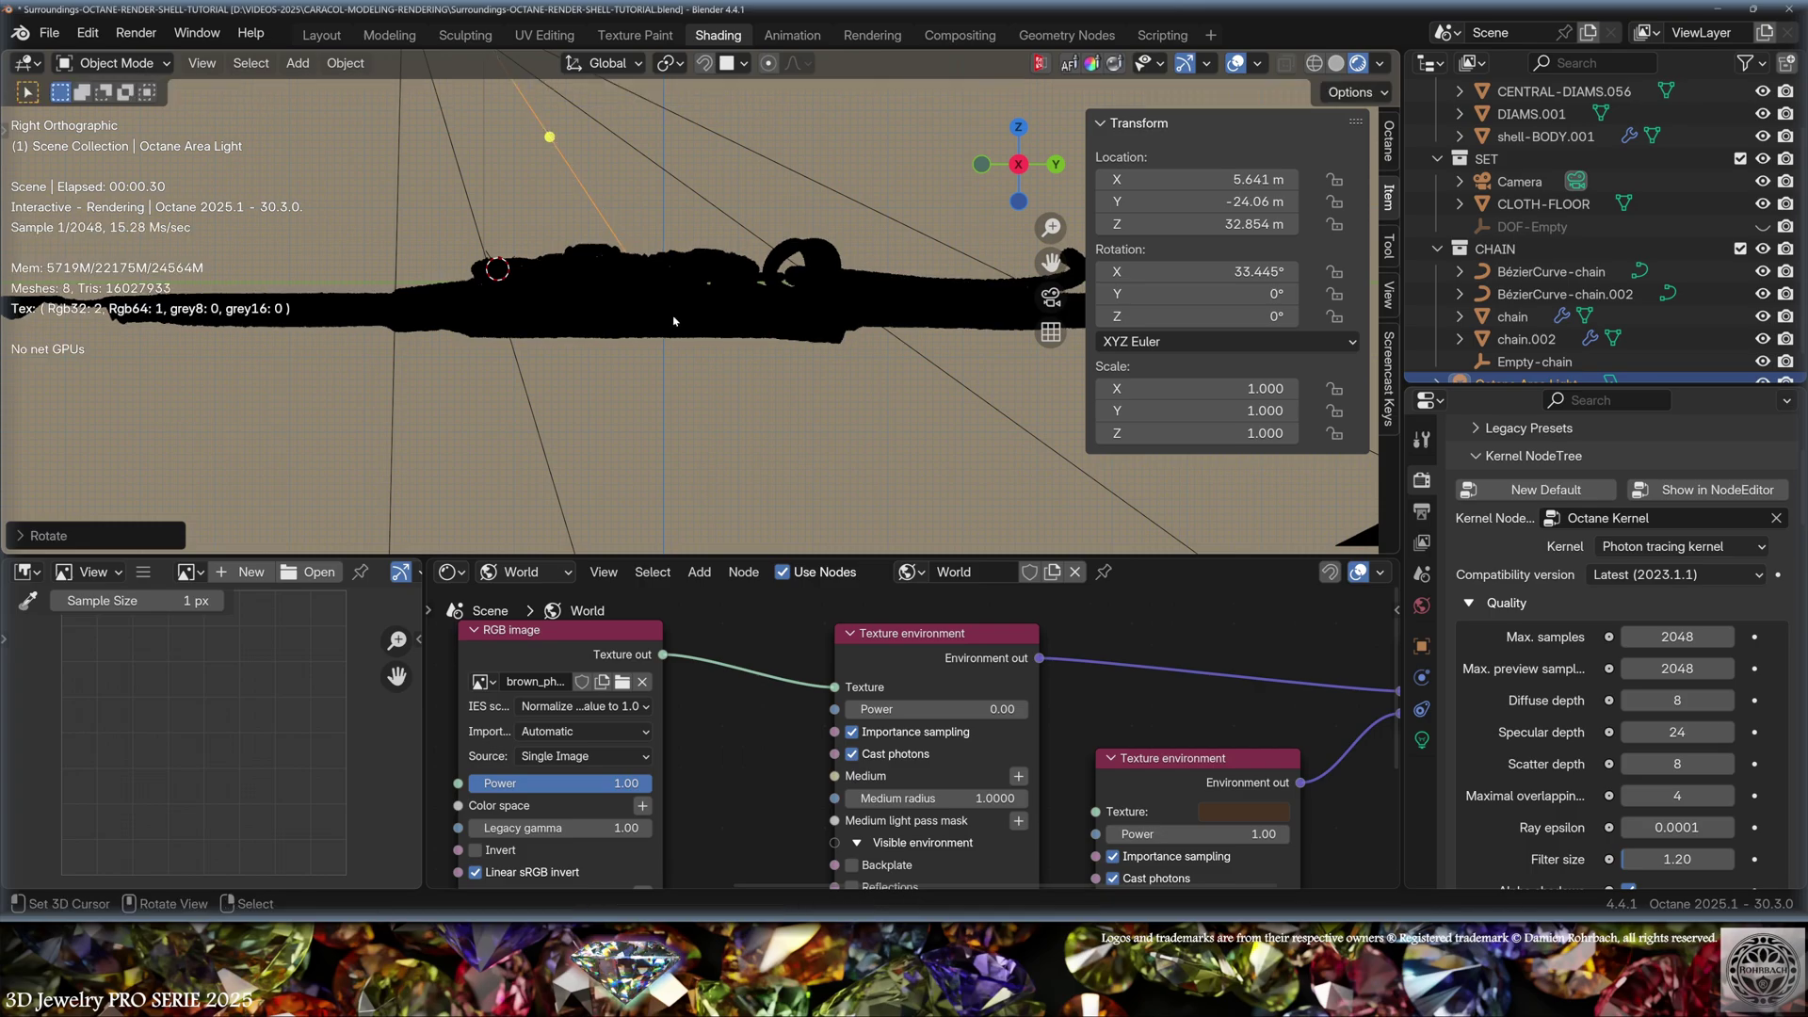
{"action": "key", "text": "KP_7"}
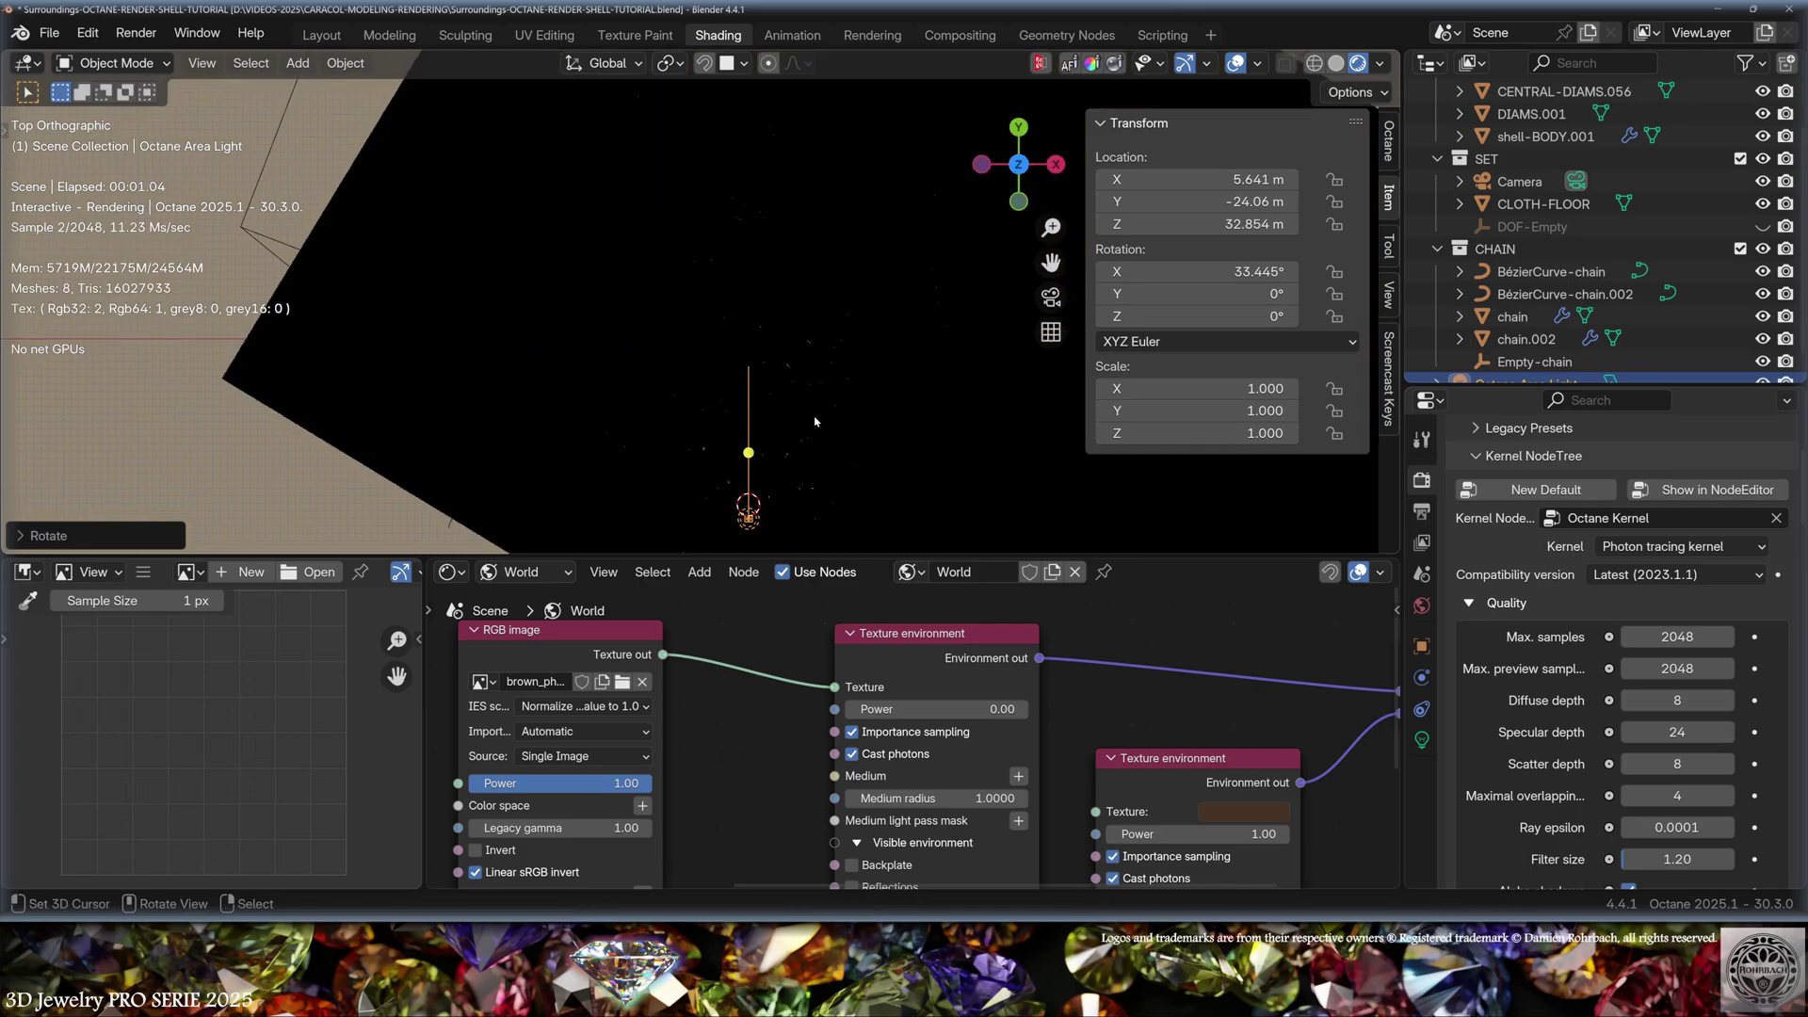
{"action": "key", "text": "KP_0"}
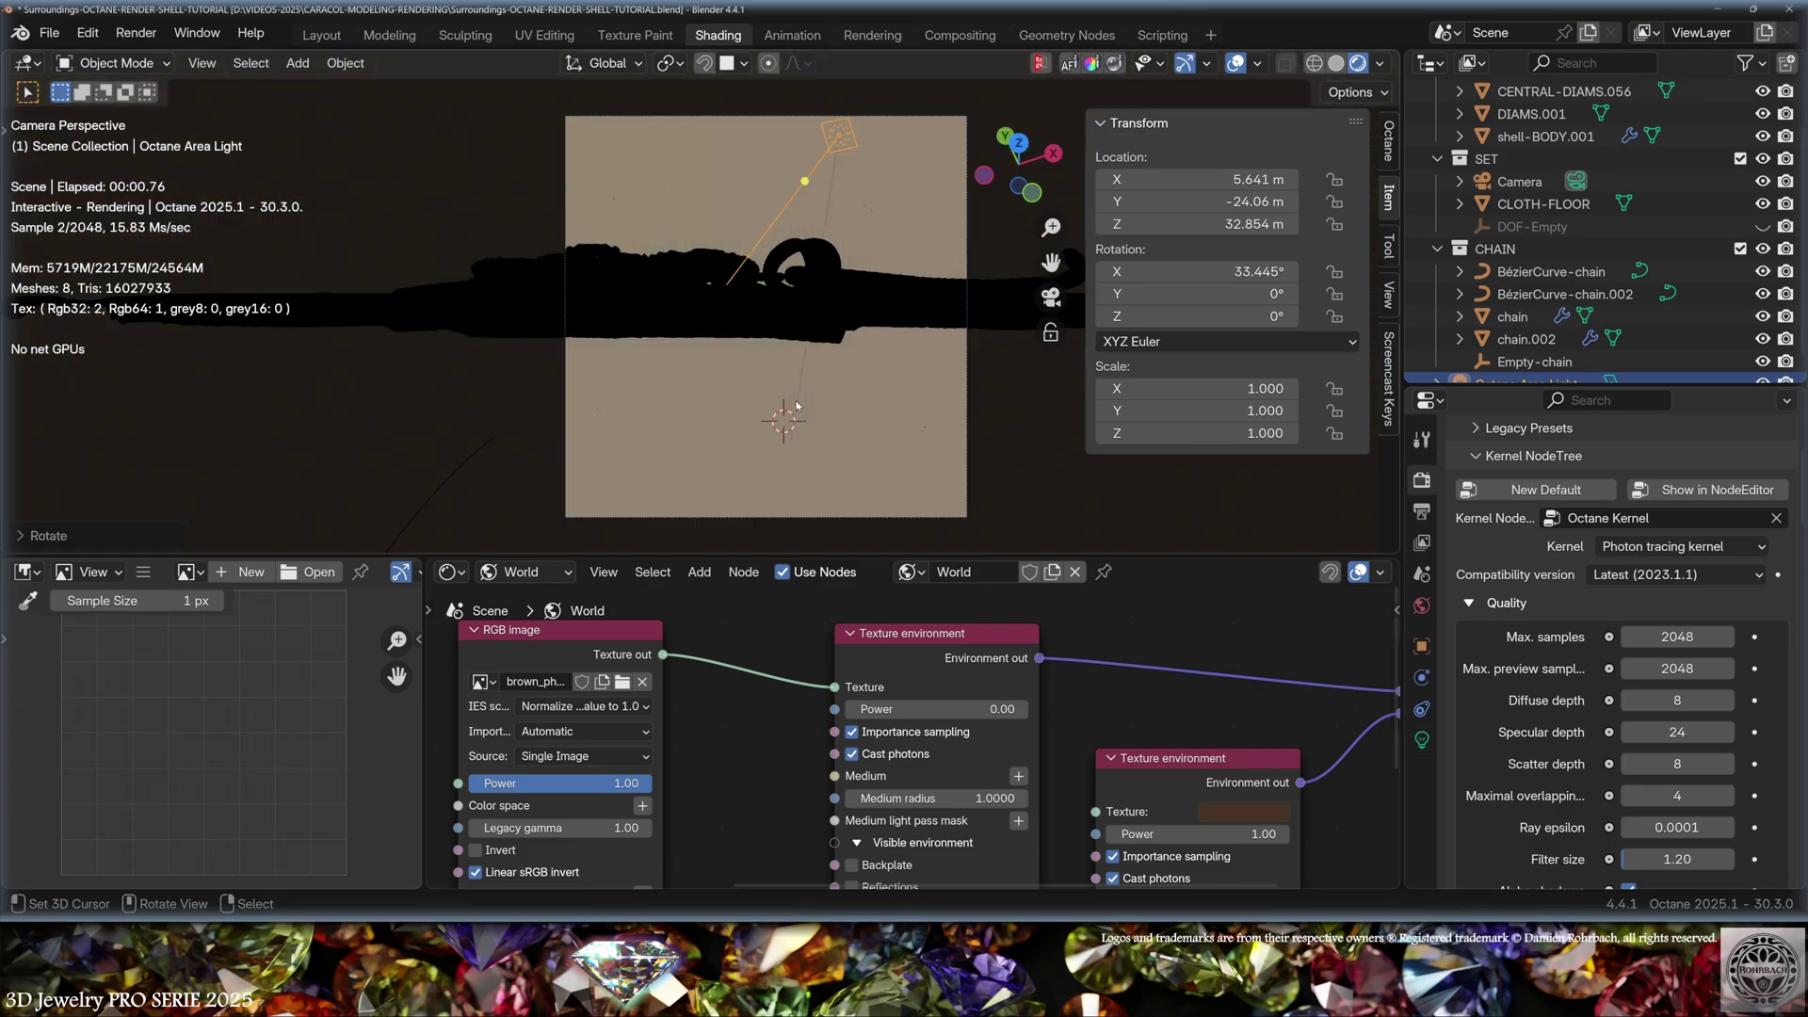
Set the area light's Texture emission Power to 50000 and Distribution to 250, saving the file along the way.
{"action": "left_click", "coordinate": [527, 572]}
{"action": "key", "text": "Home"}
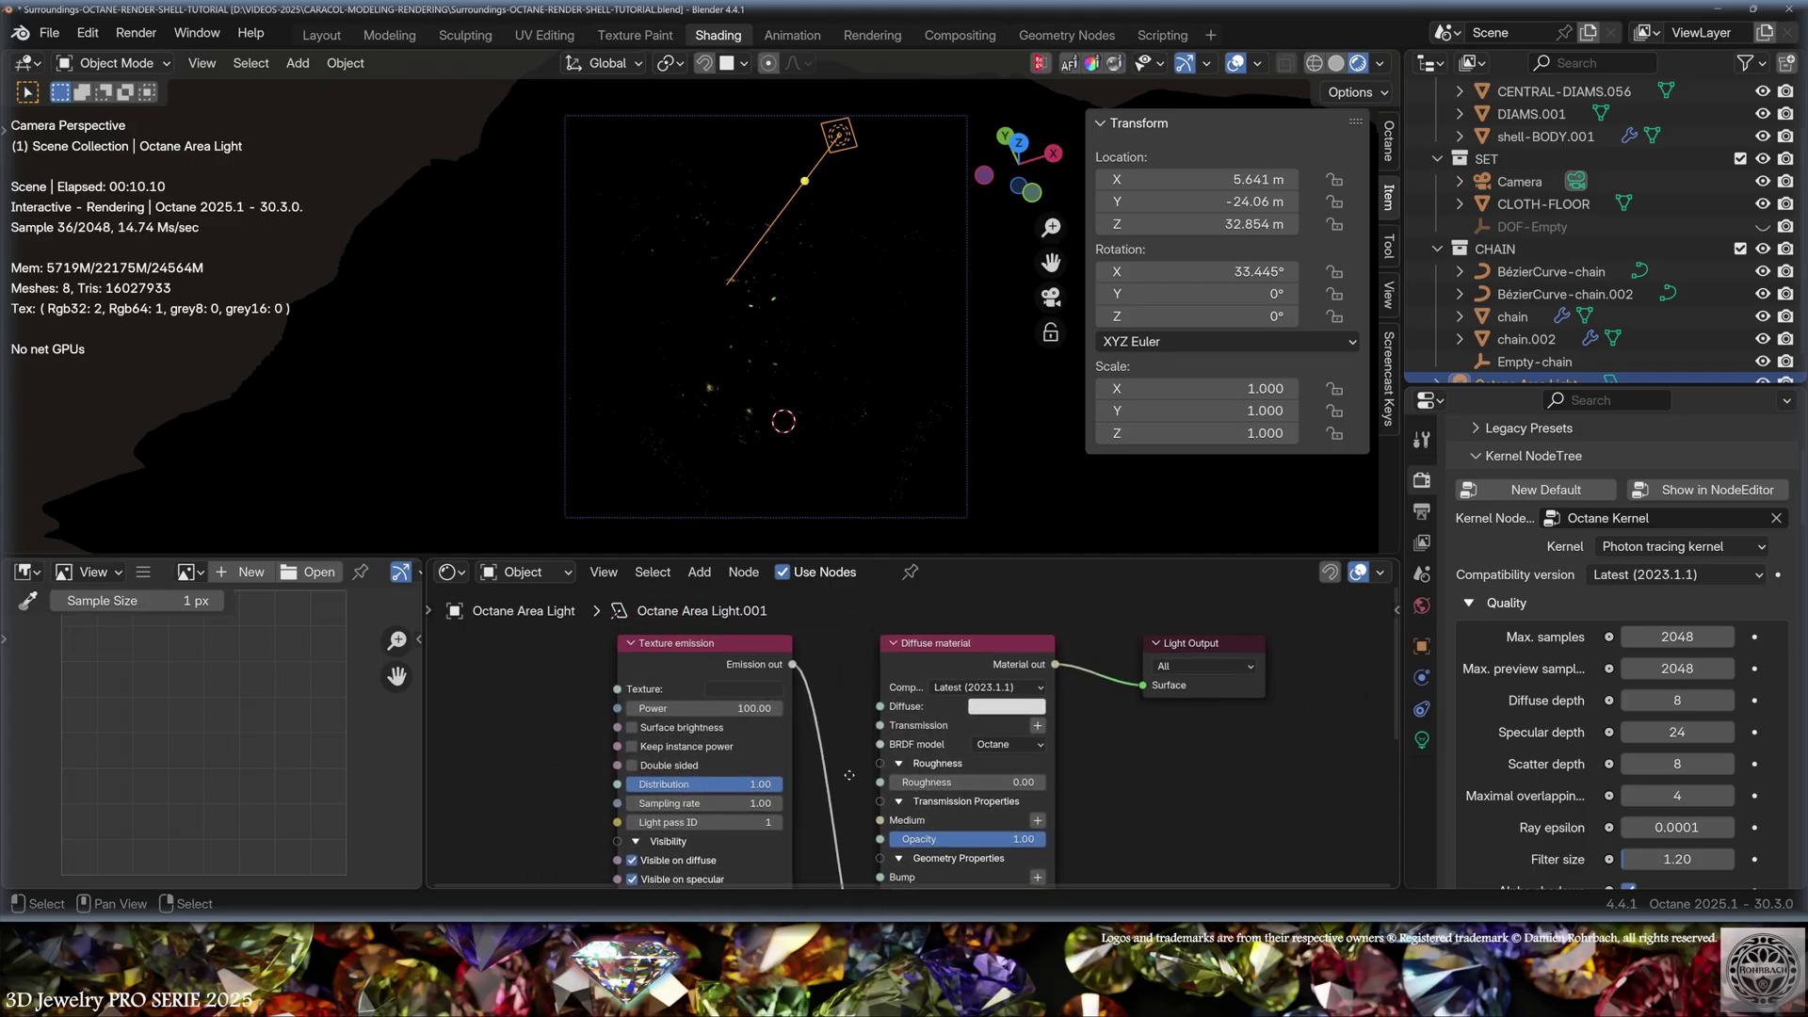
{"action": "key", "text": "ctrl+s"}
{"action": "double_click", "coordinate": [714, 701]}
{"action": "type", "text": "50000"}
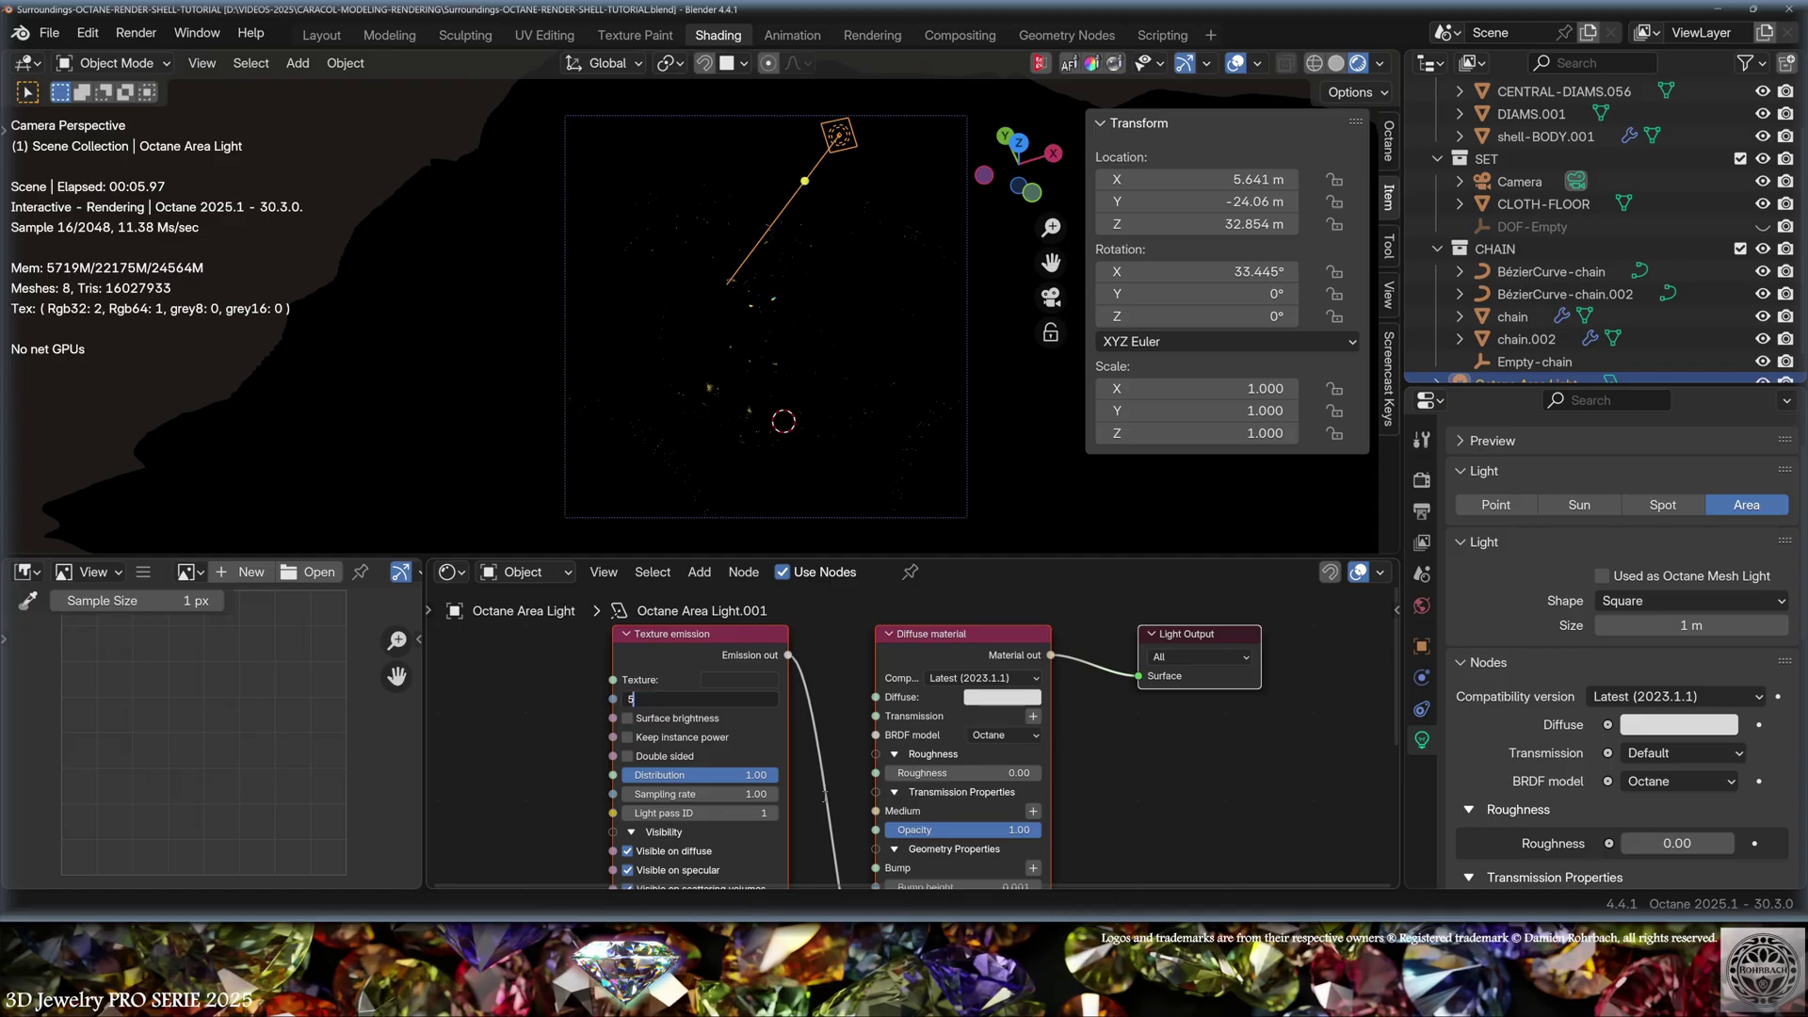
{"action": "key", "text": "Return"}
{"action": "double_click", "coordinate": [701, 775]}
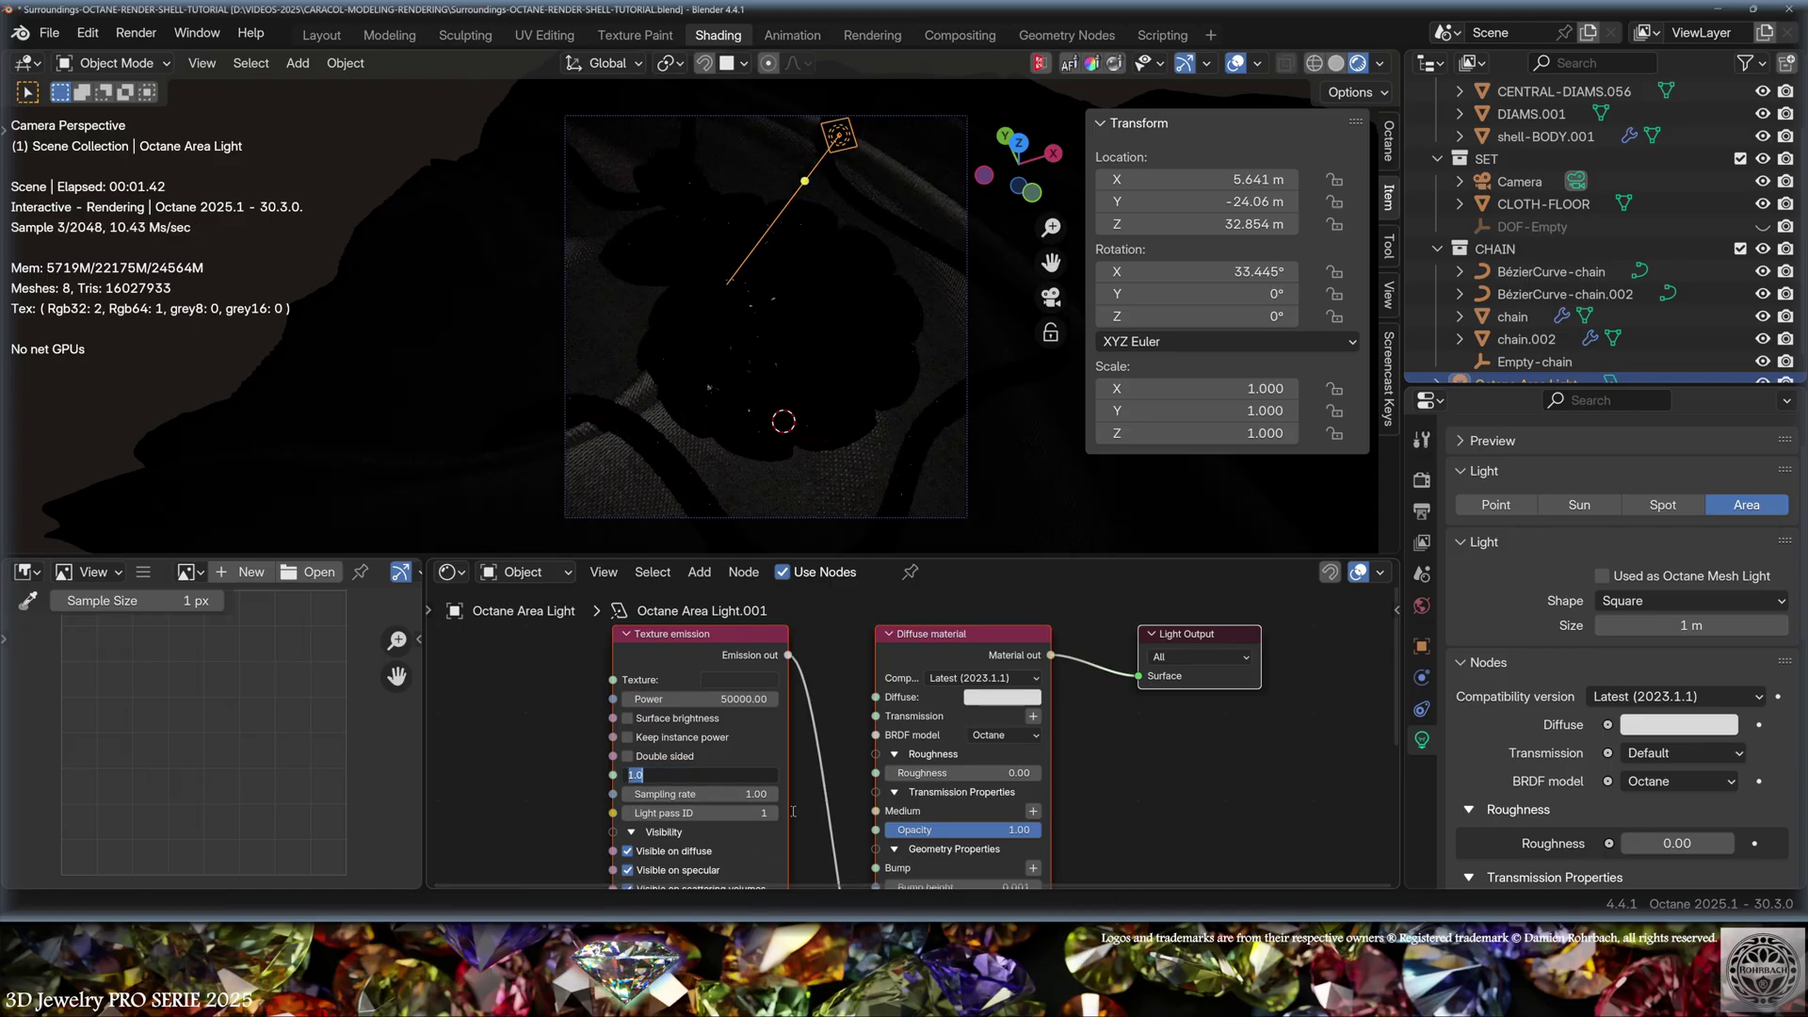
{"action": "type", "text": "250"}
{"action": "key", "text": "Return"}
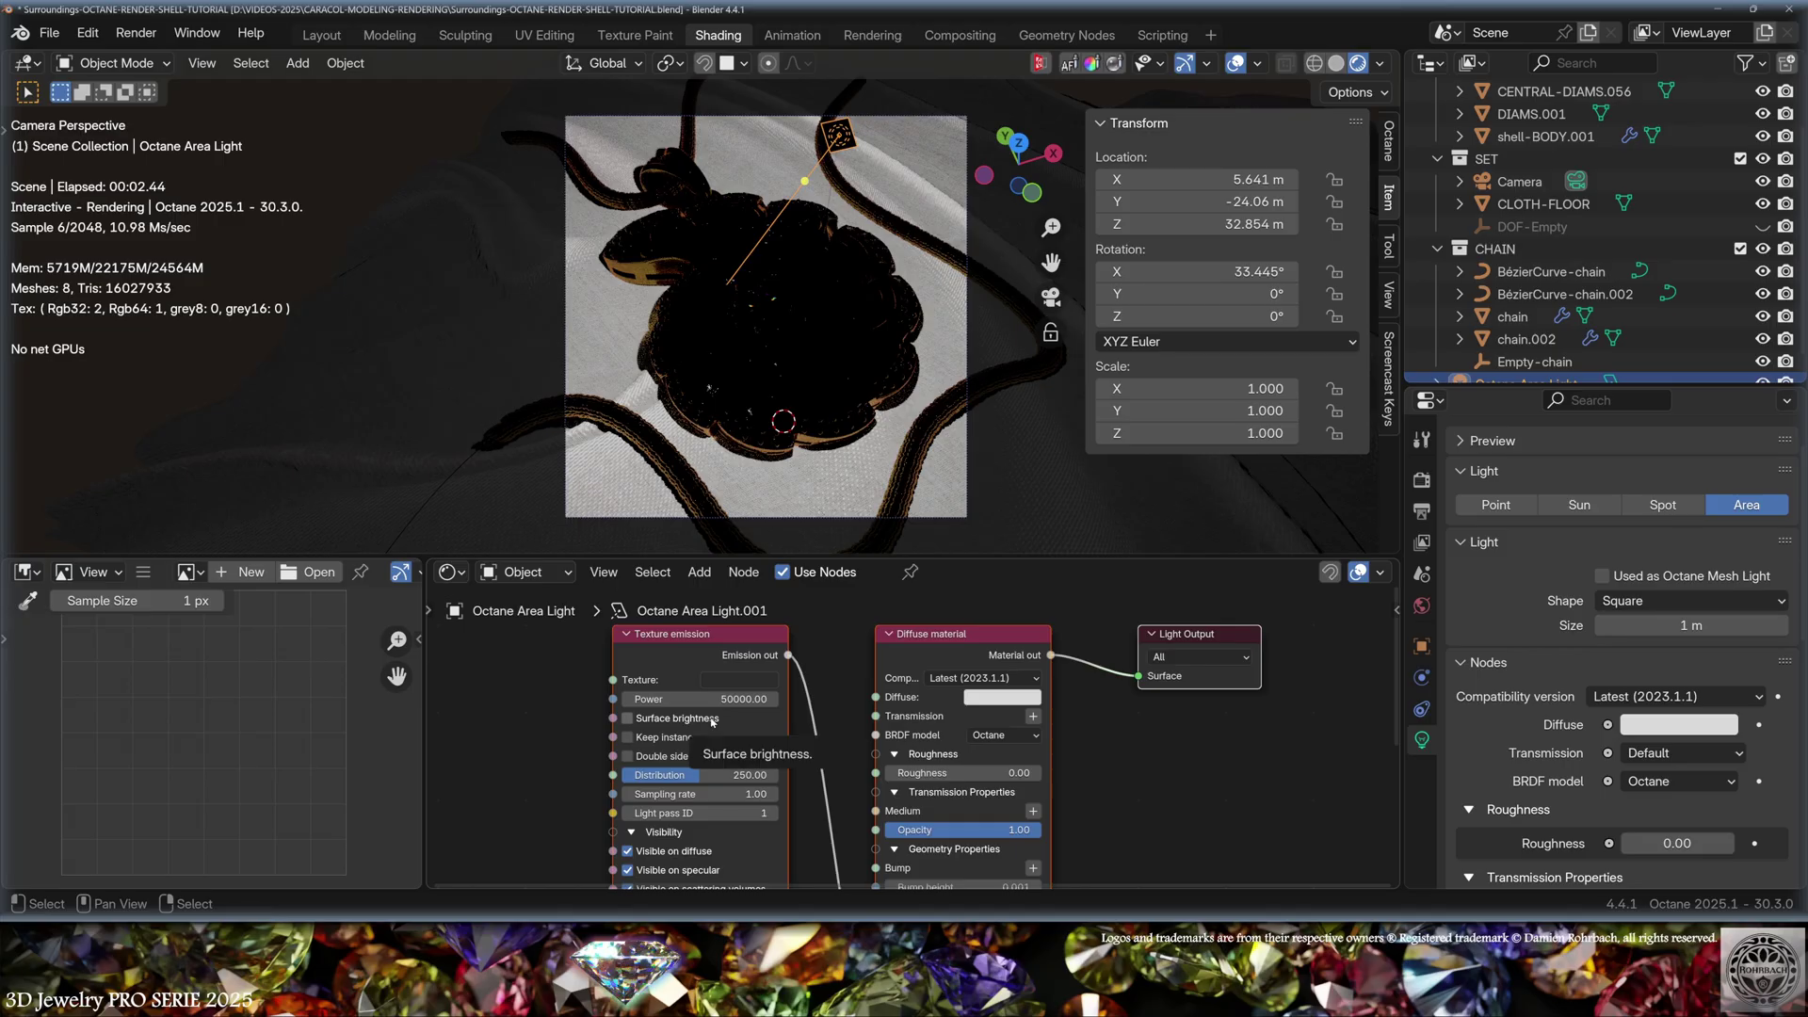
Change the area light's emission texture colour to white and its size to 0.1 m.
{"action": "left_click", "coordinate": [739, 679]}
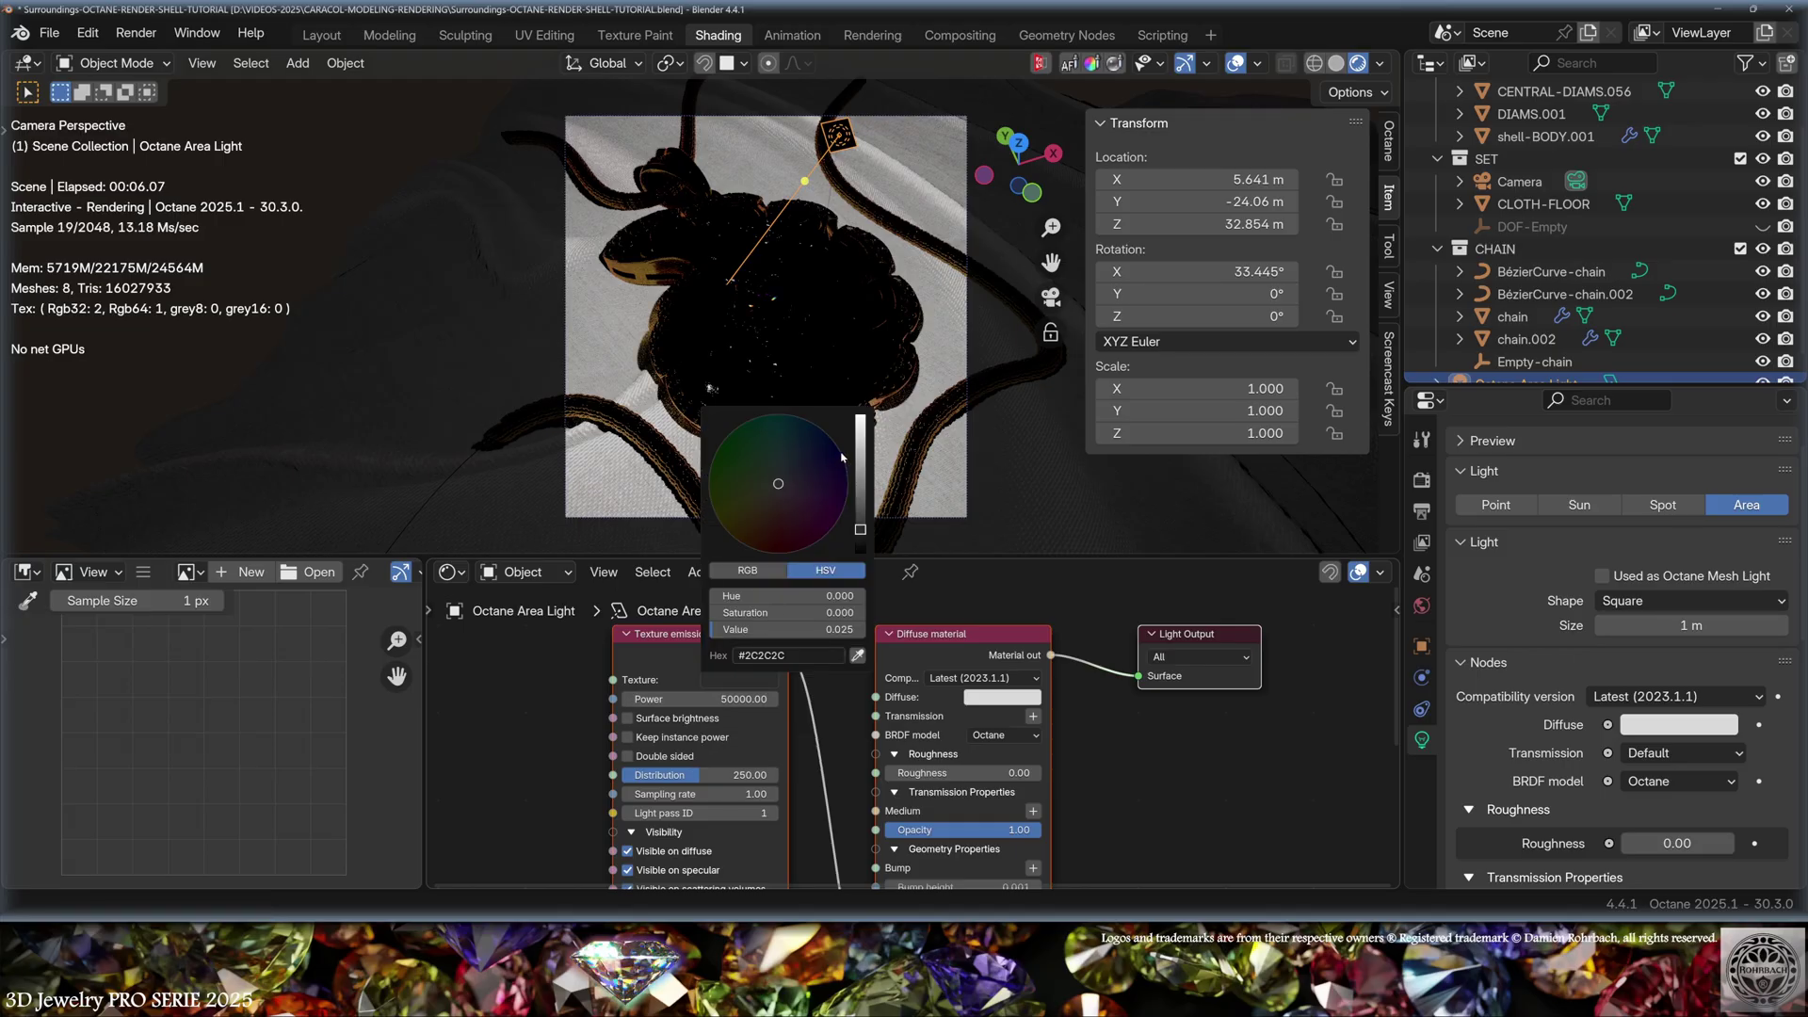
{"action": "left_click", "coordinate": [1685, 624]}
{"action": "key", "text": "BackSpace"}
{"action": "type", "text": "0.1"}
{"action": "key", "text": "Return"}
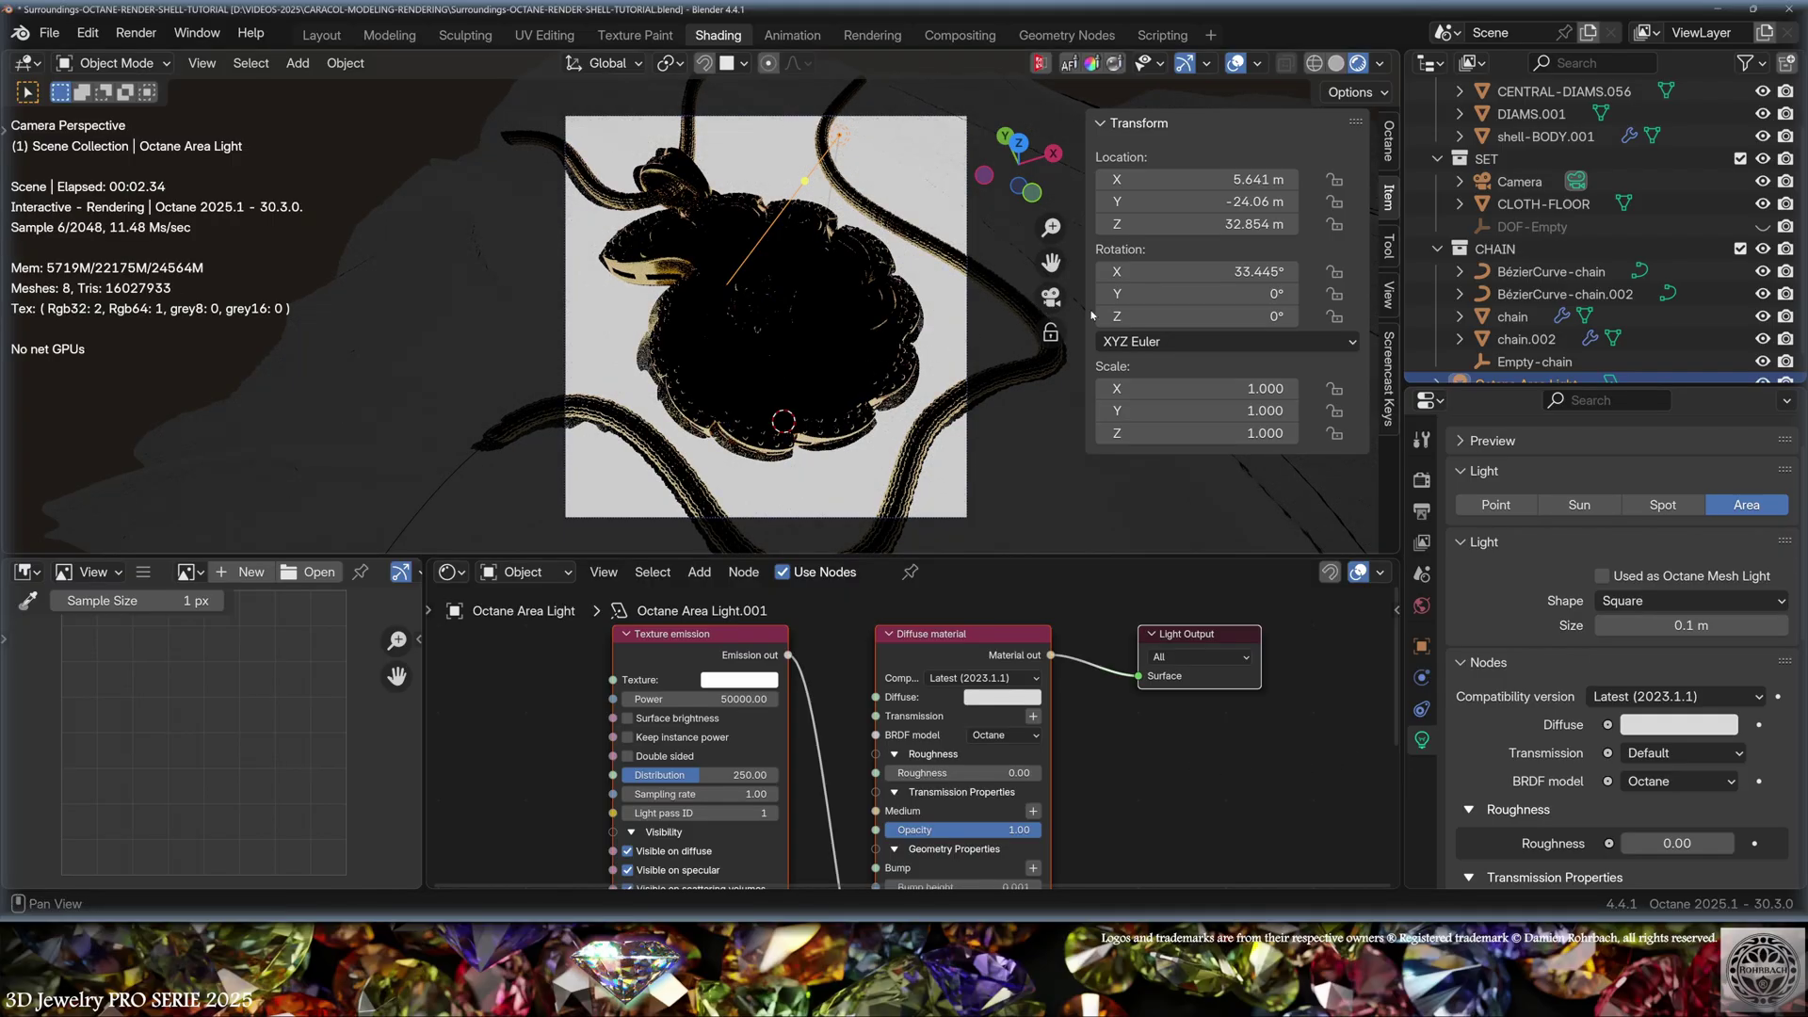
Try a Z location of 5.5 m for the area light.
{"action": "left_click", "coordinate": [1196, 223]}
{"action": "type", "text": "5.5"}
{"action": "key", "text": "Return"}
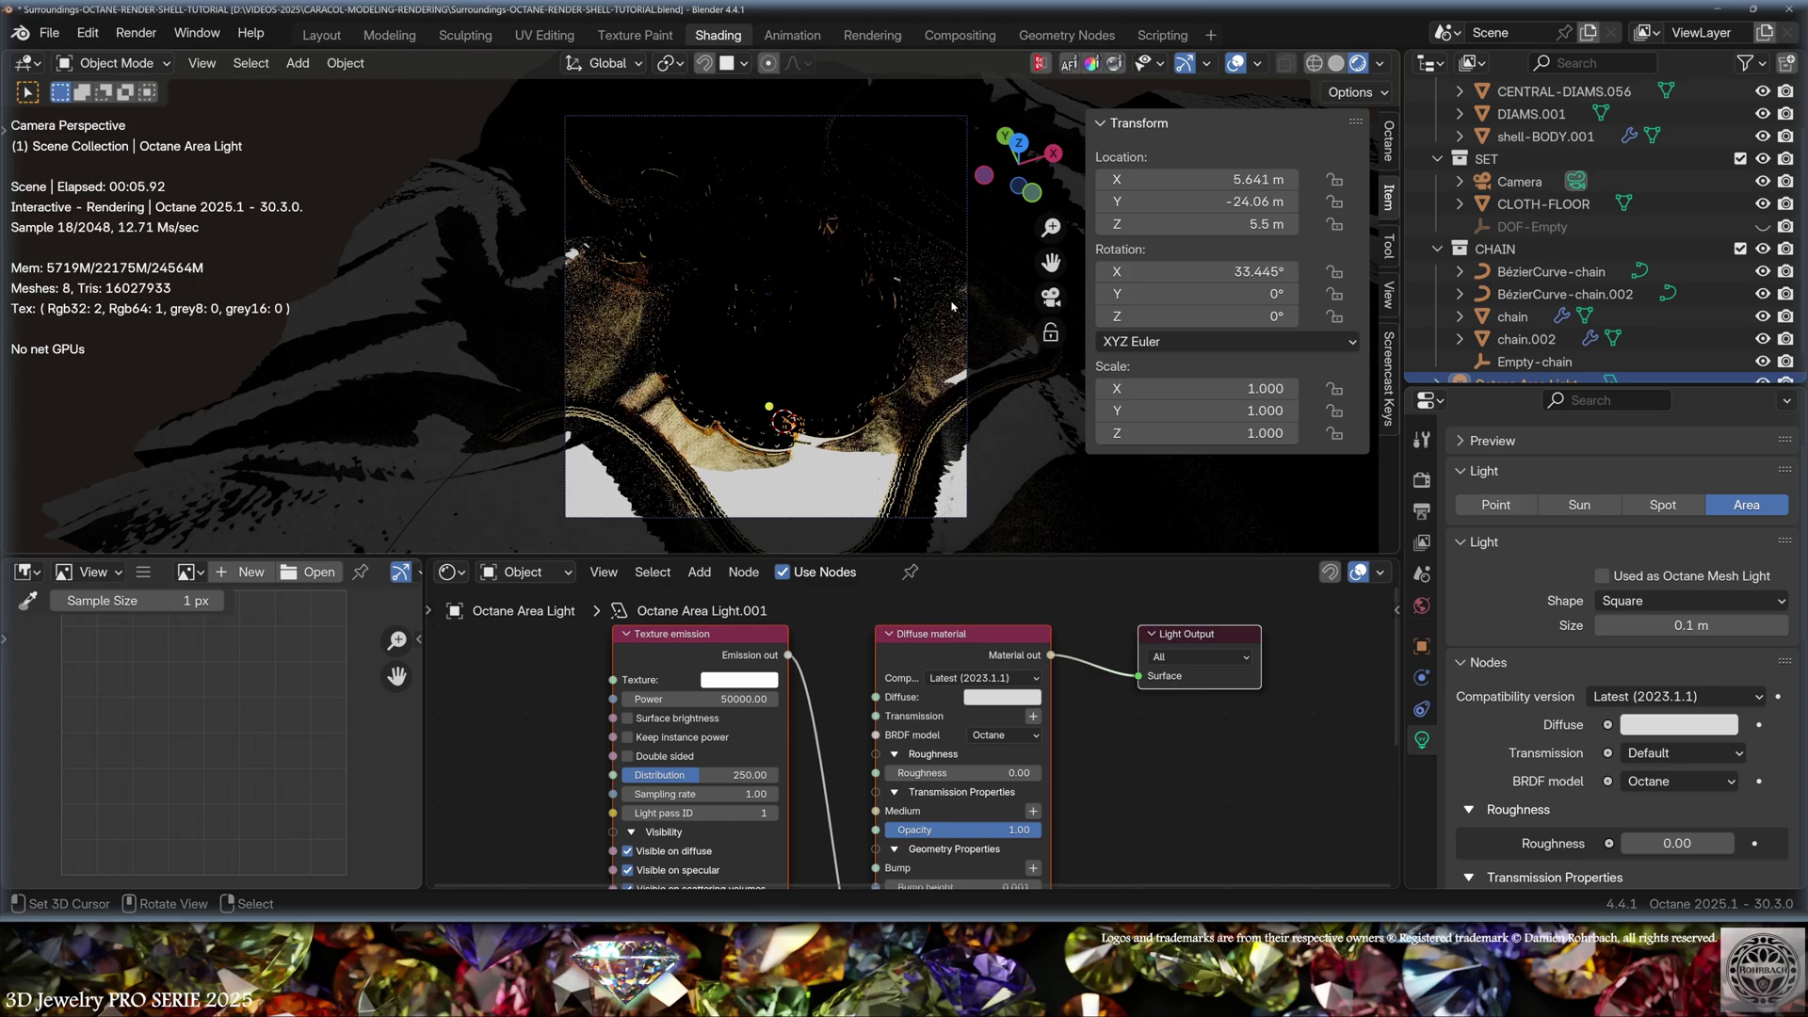
{"action": "key", "text": "ctrl+z"}
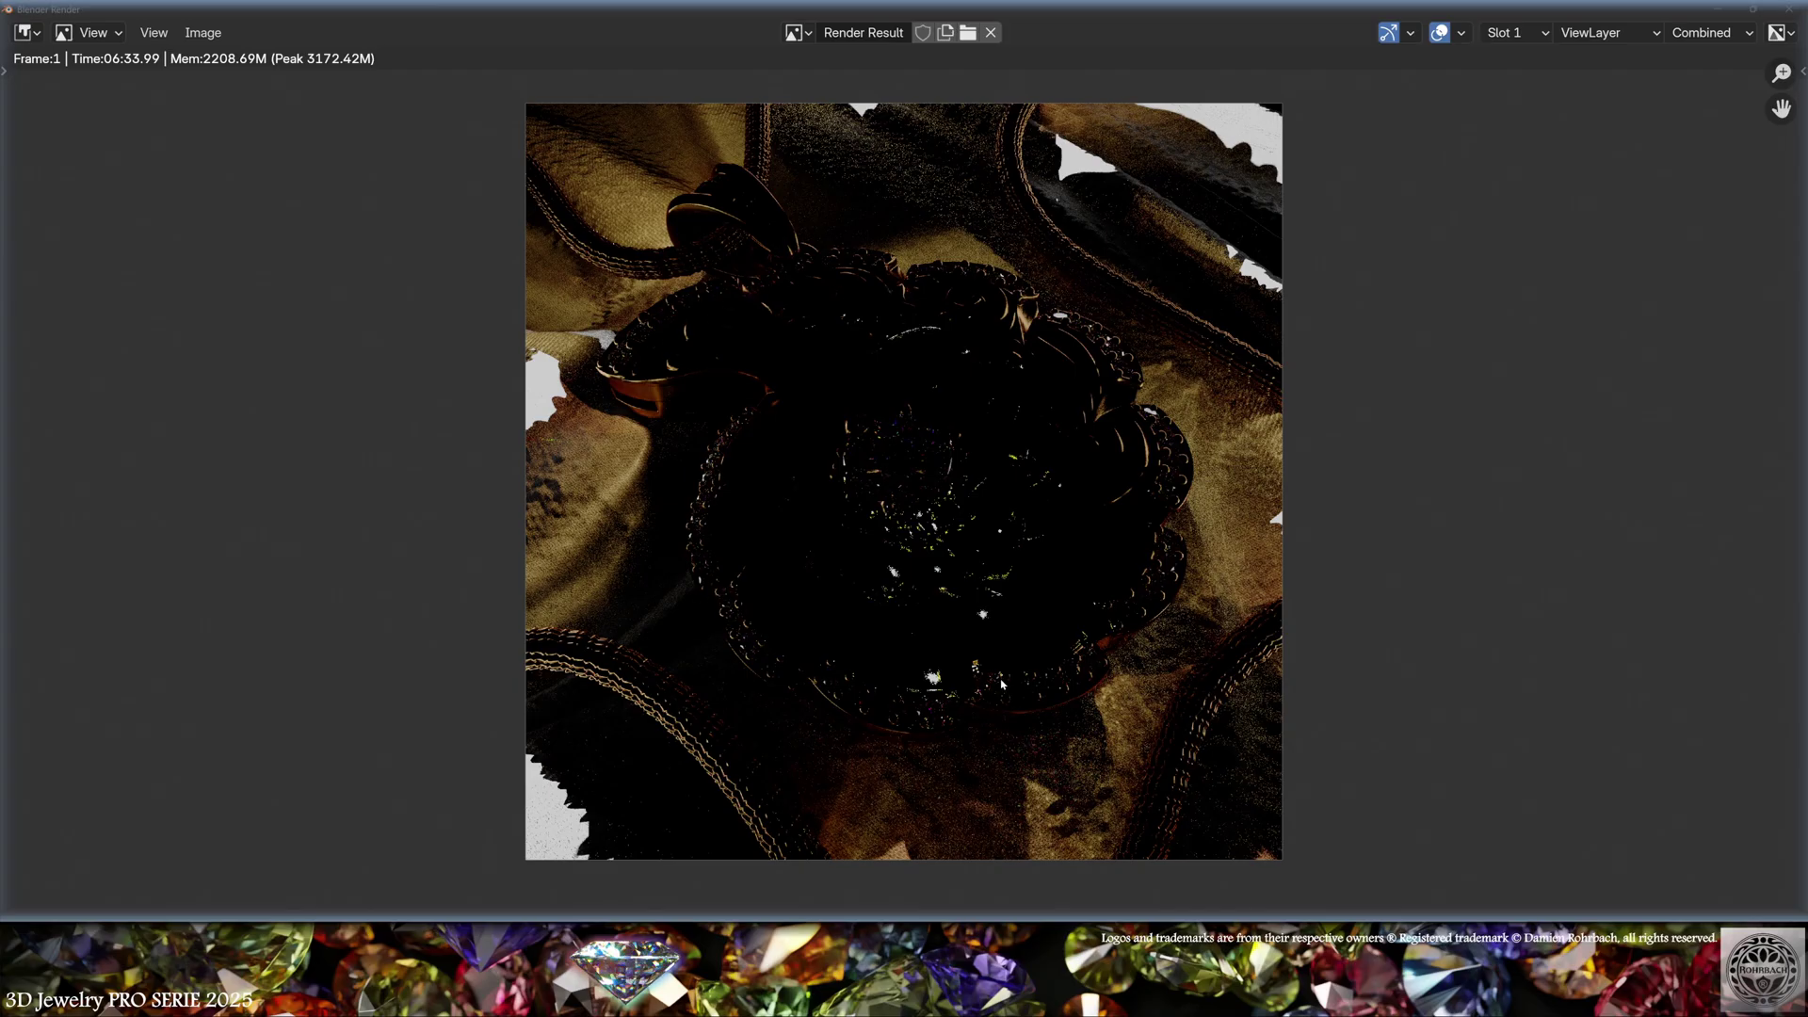
Close the render result, review the three Octane area lights' settings, and hide all three from the viewport and render.
{"action": "key", "text": "Escape"}
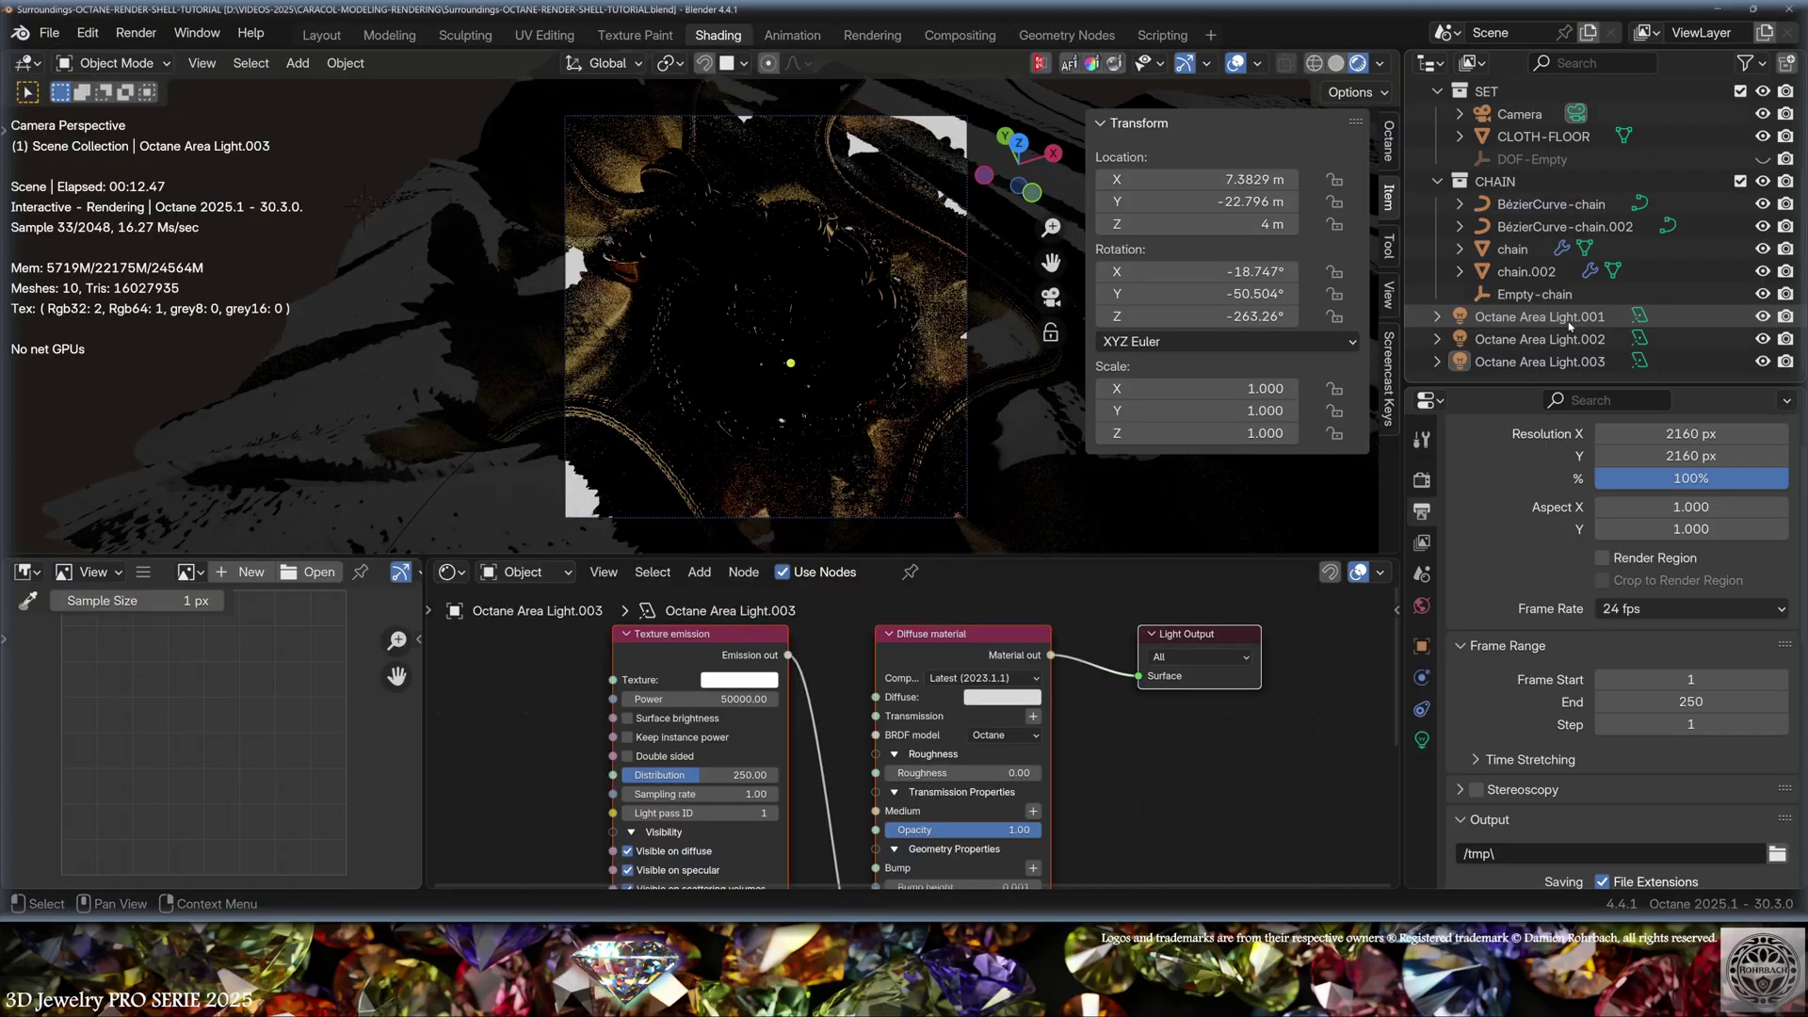
{"action": "left_click", "coordinate": [1553, 339]}
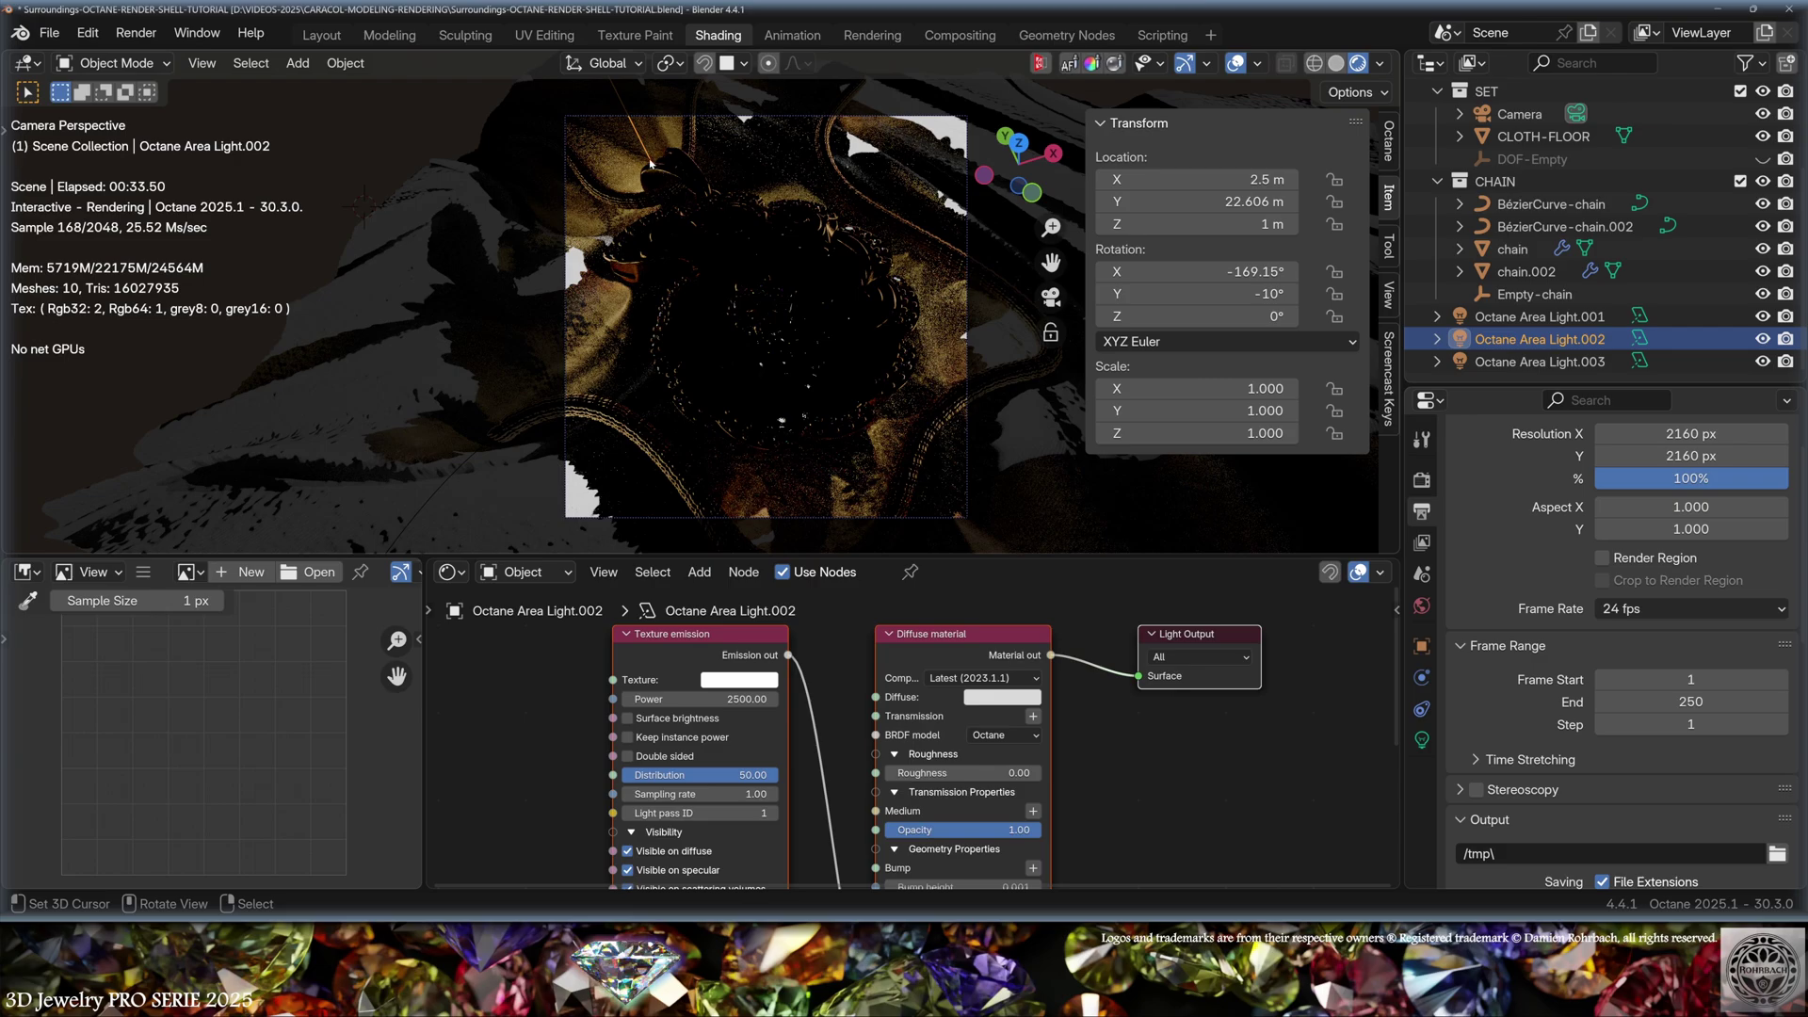
{"action": "left_click", "coordinate": [815, 341]}
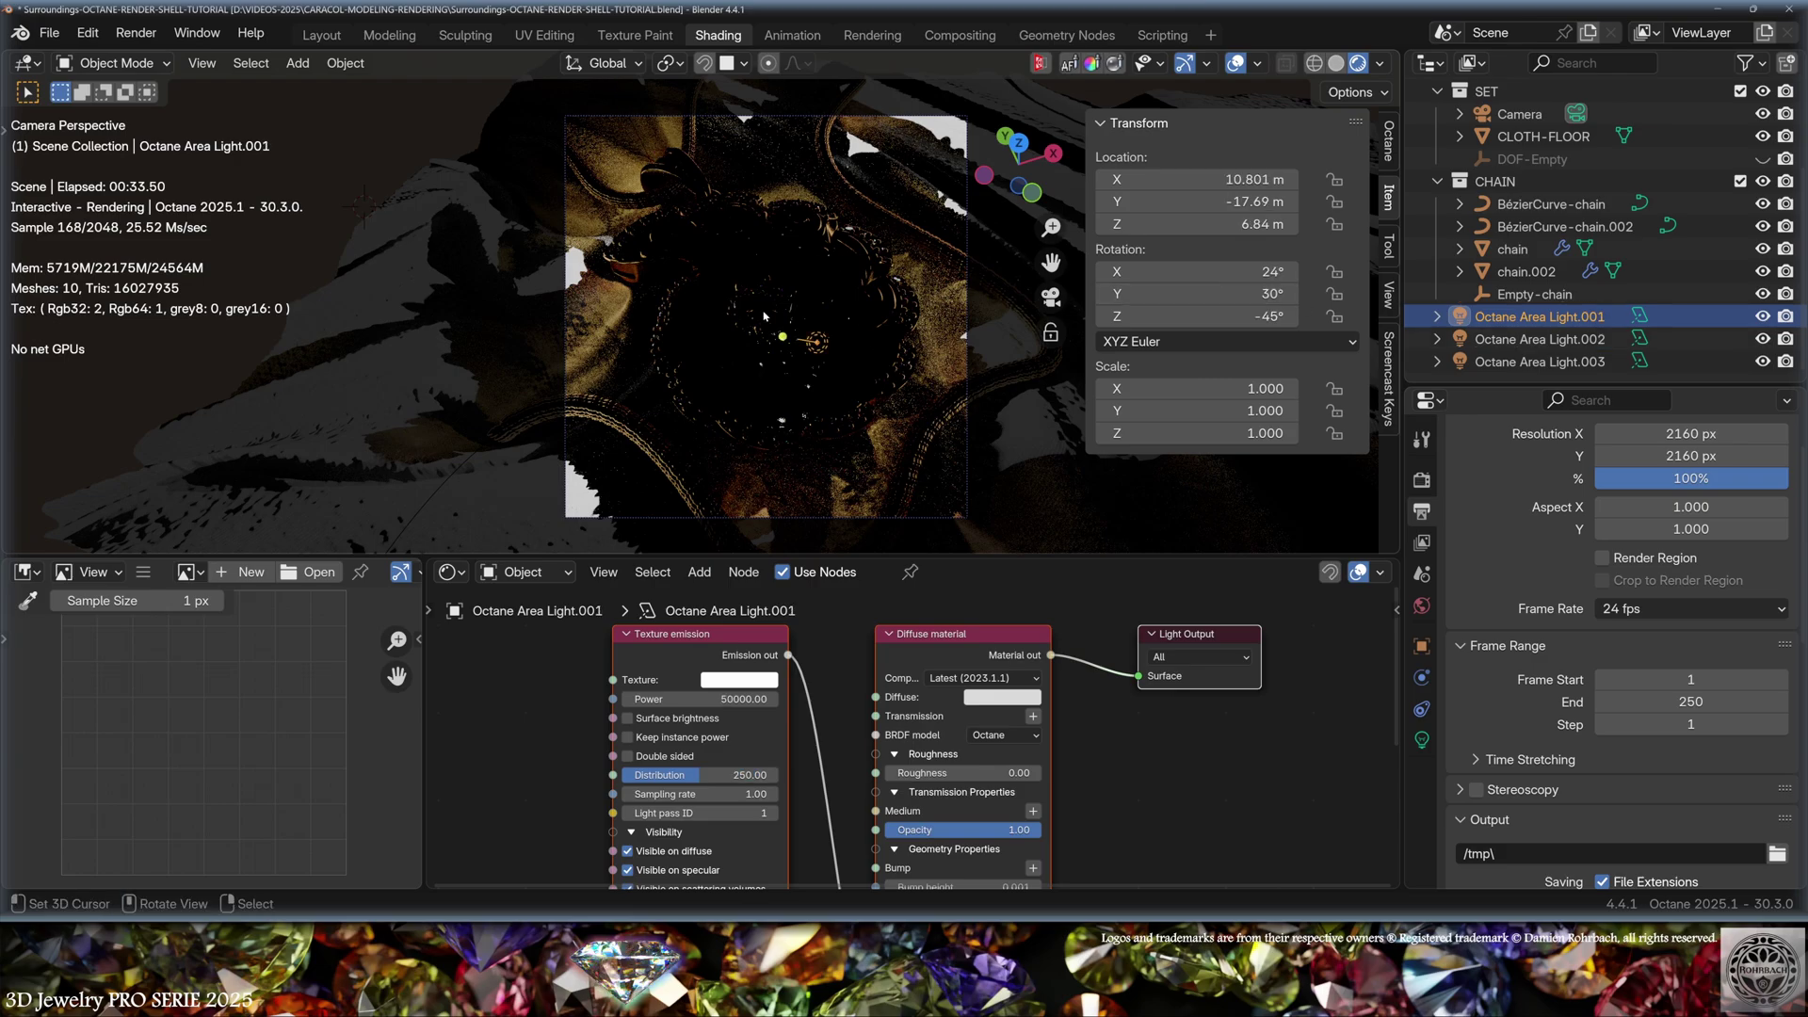
{"action": "left_click", "coordinate": [803, 412]}
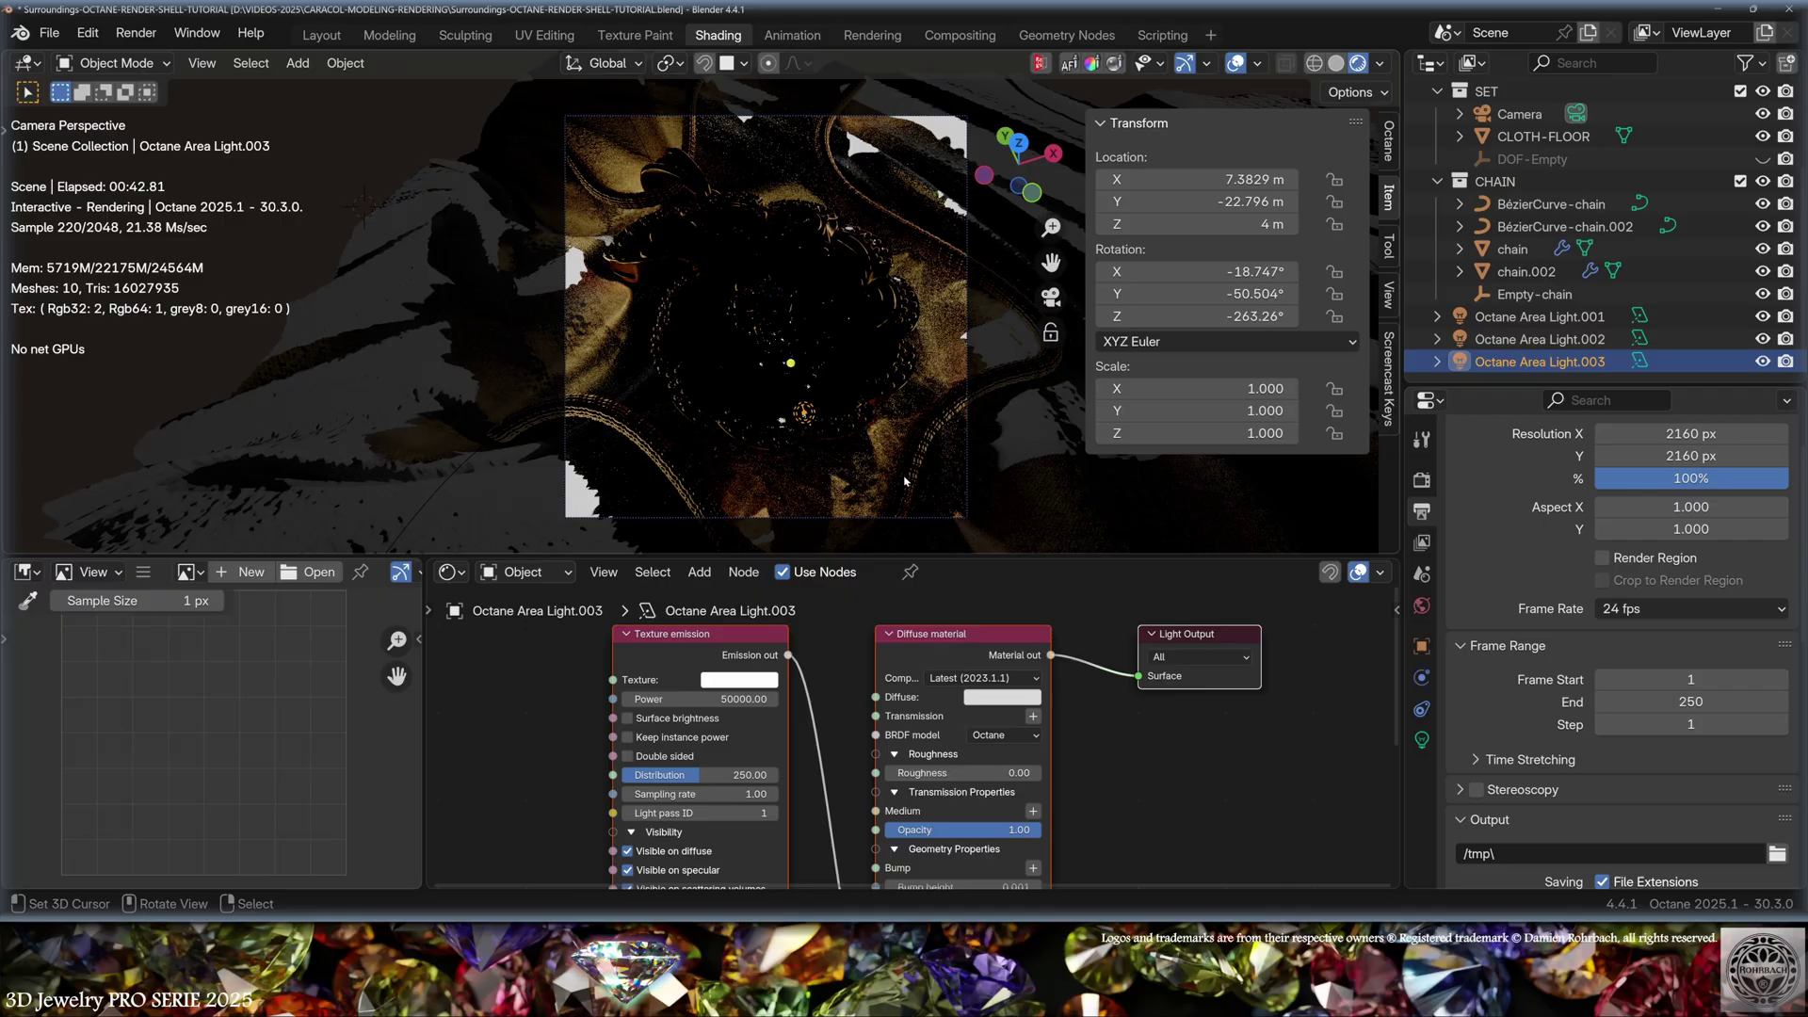
{"action": "left_click_drag", "start_coordinate": [1762, 316], "coordinate": [1762, 361]}
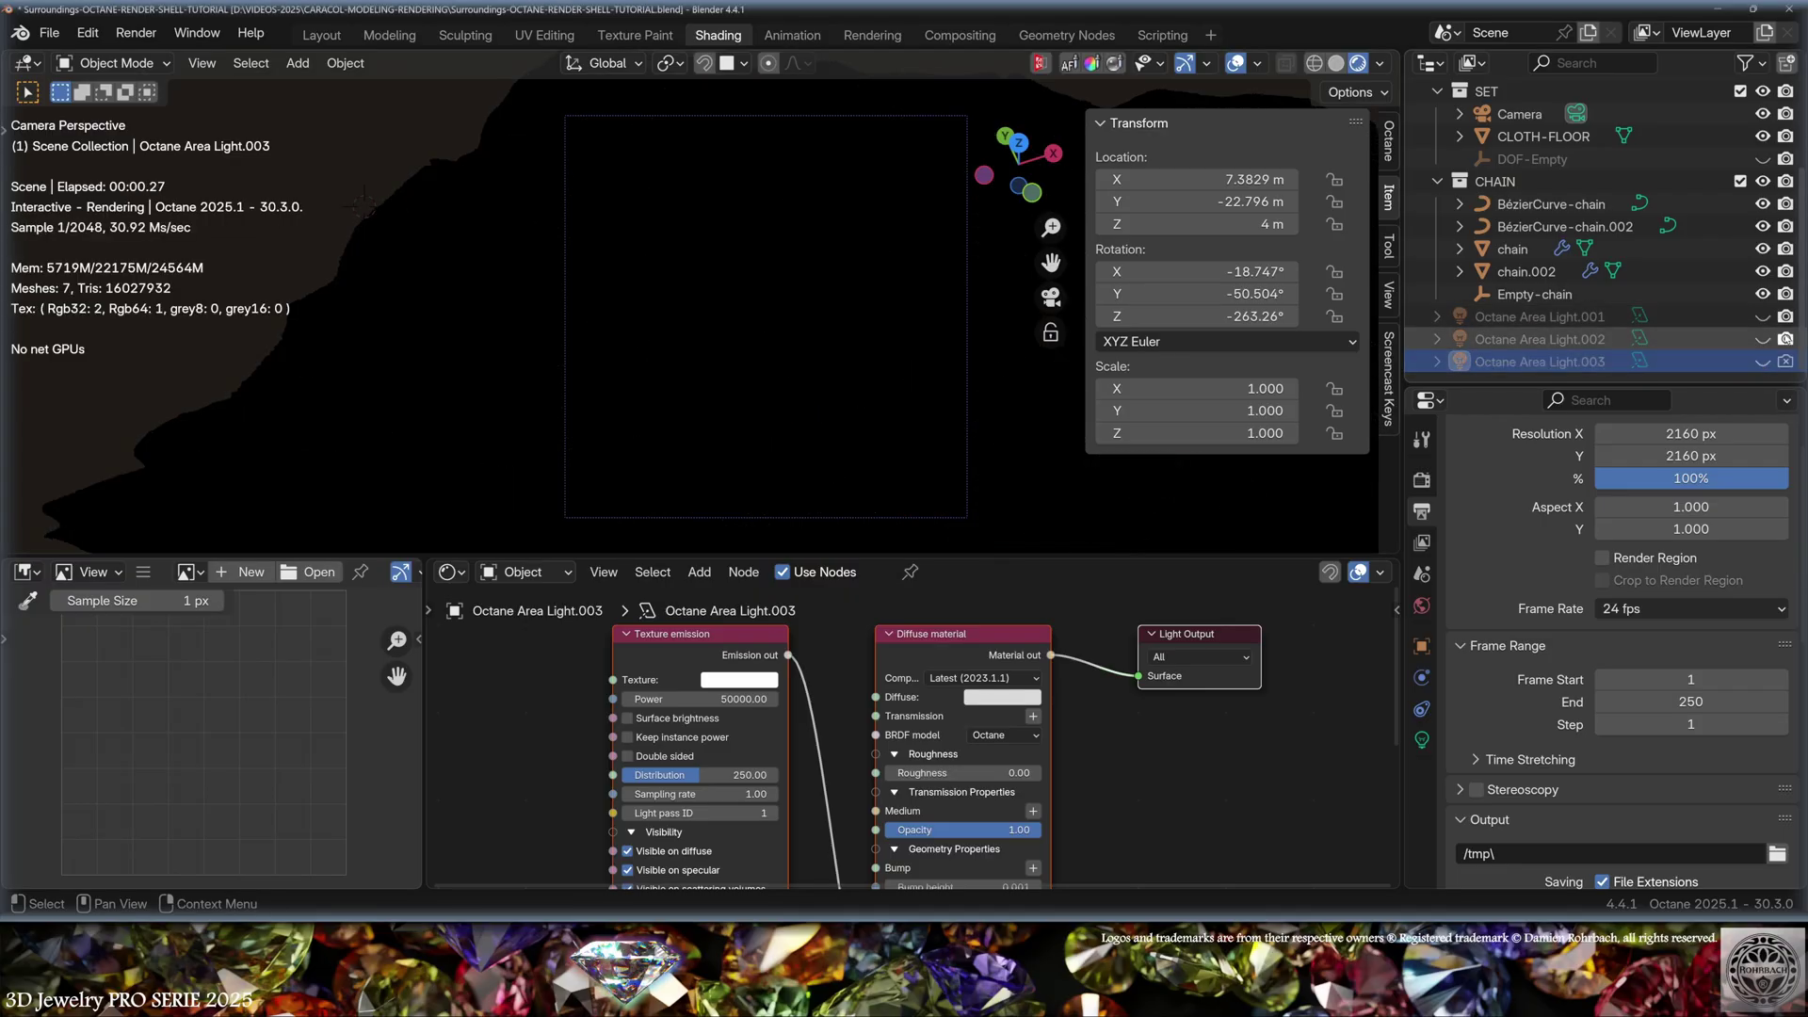
Return to the World shader nodes and set the image-driven Texture environment's Power to 0.15.
{"action": "left_click", "coordinate": [525, 572]}
{"action": "left_click", "coordinate": [528, 631]}
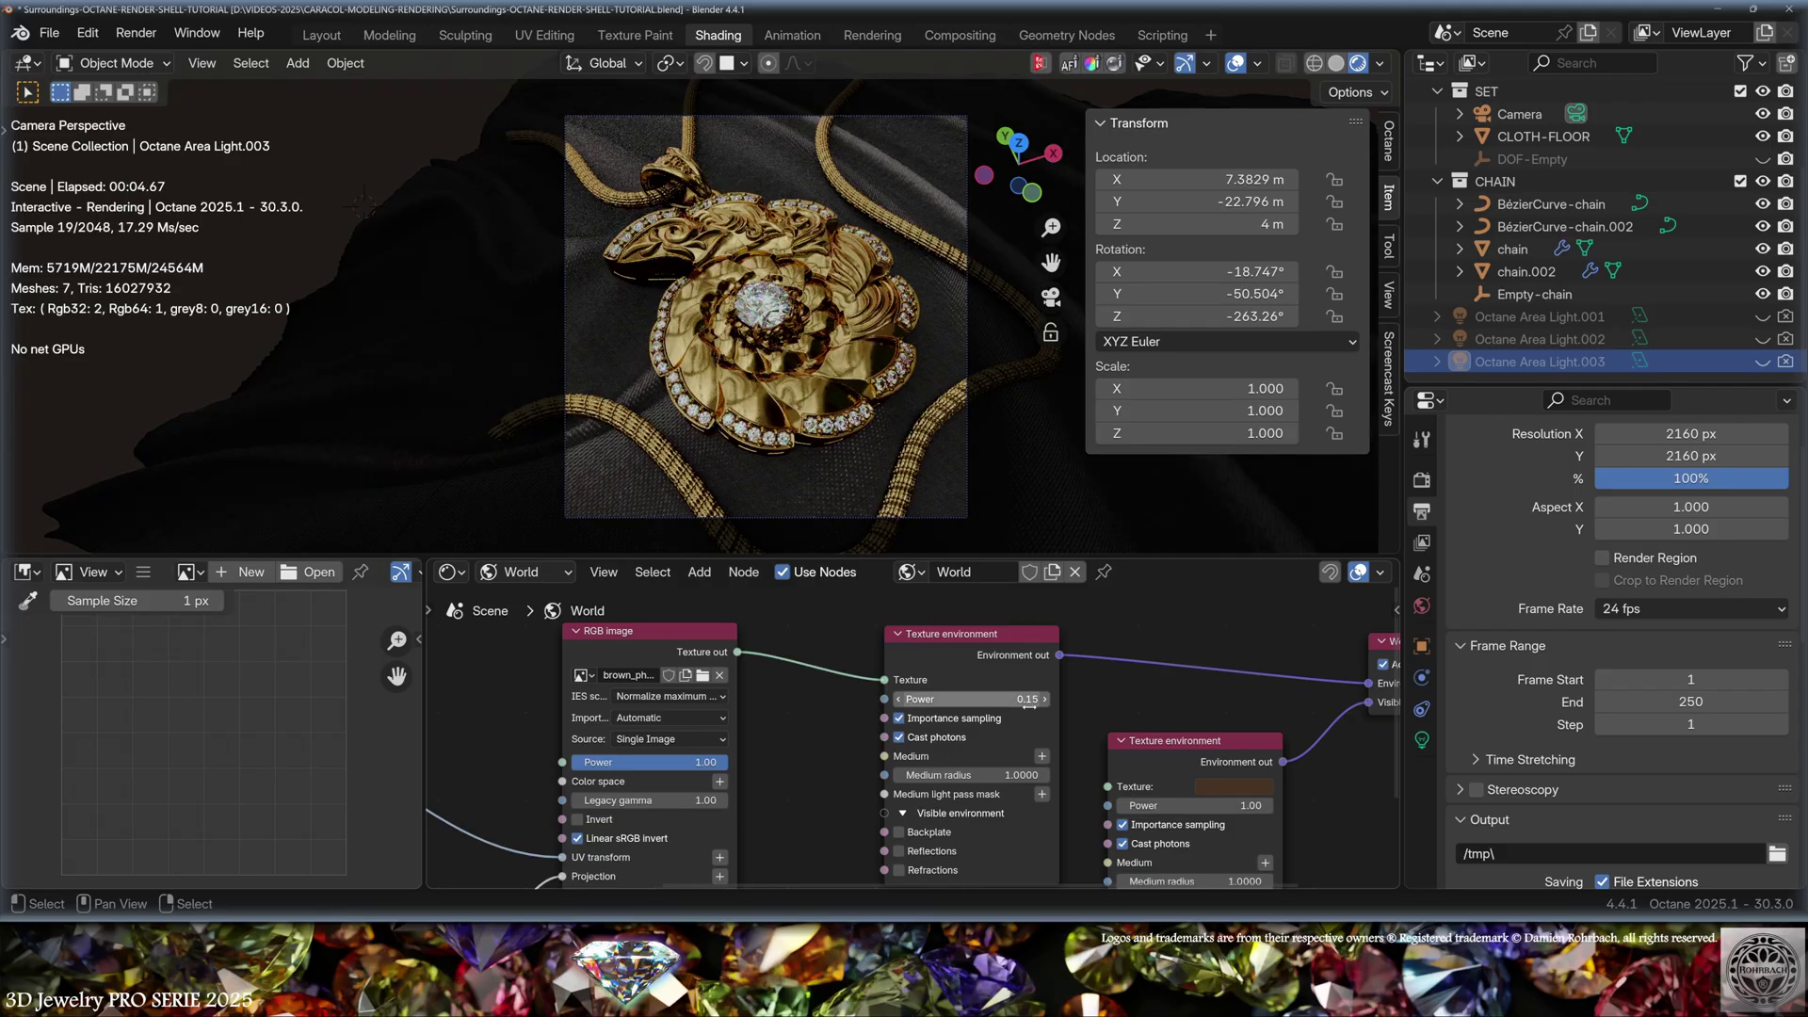
{"action": "left_click_drag", "start_coordinate": [970, 699], "coordinate": [1008, 698]}
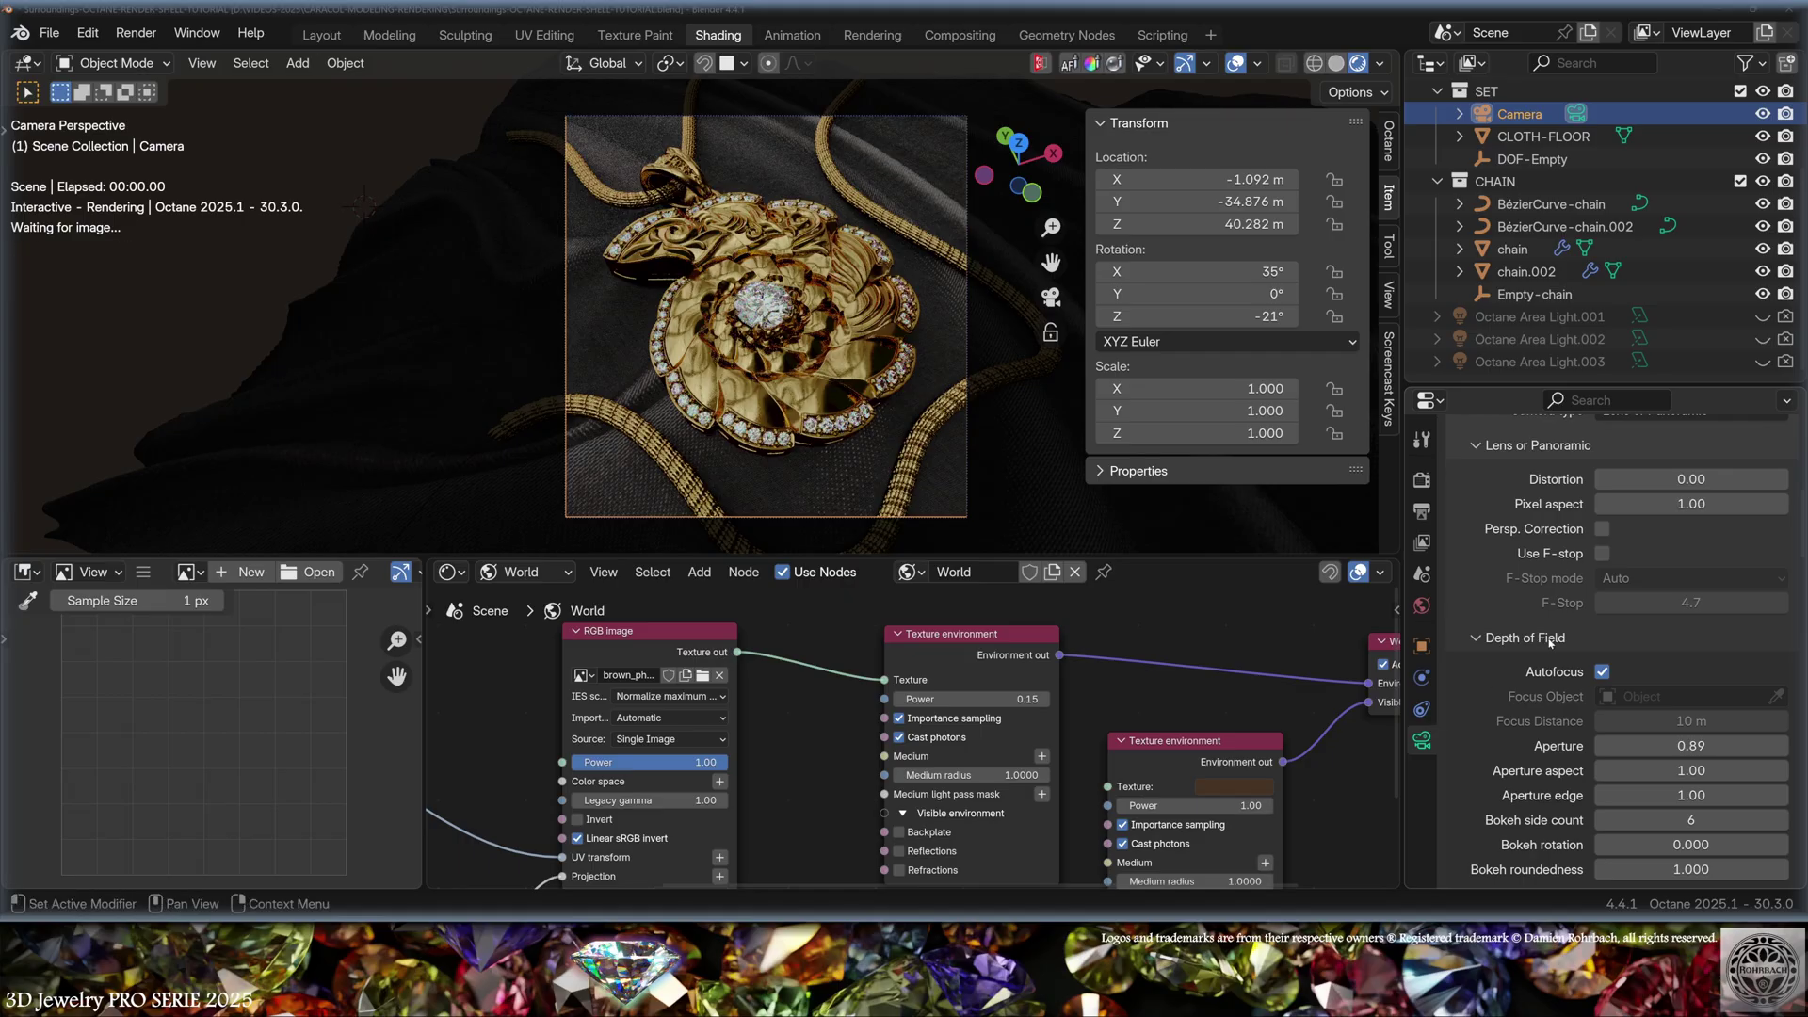
Turn off the camera's Autofocus and choose CENTRAL-DIAMS.056 as the depth of field focus object.
{"action": "left_click", "coordinate": [1601, 671]}
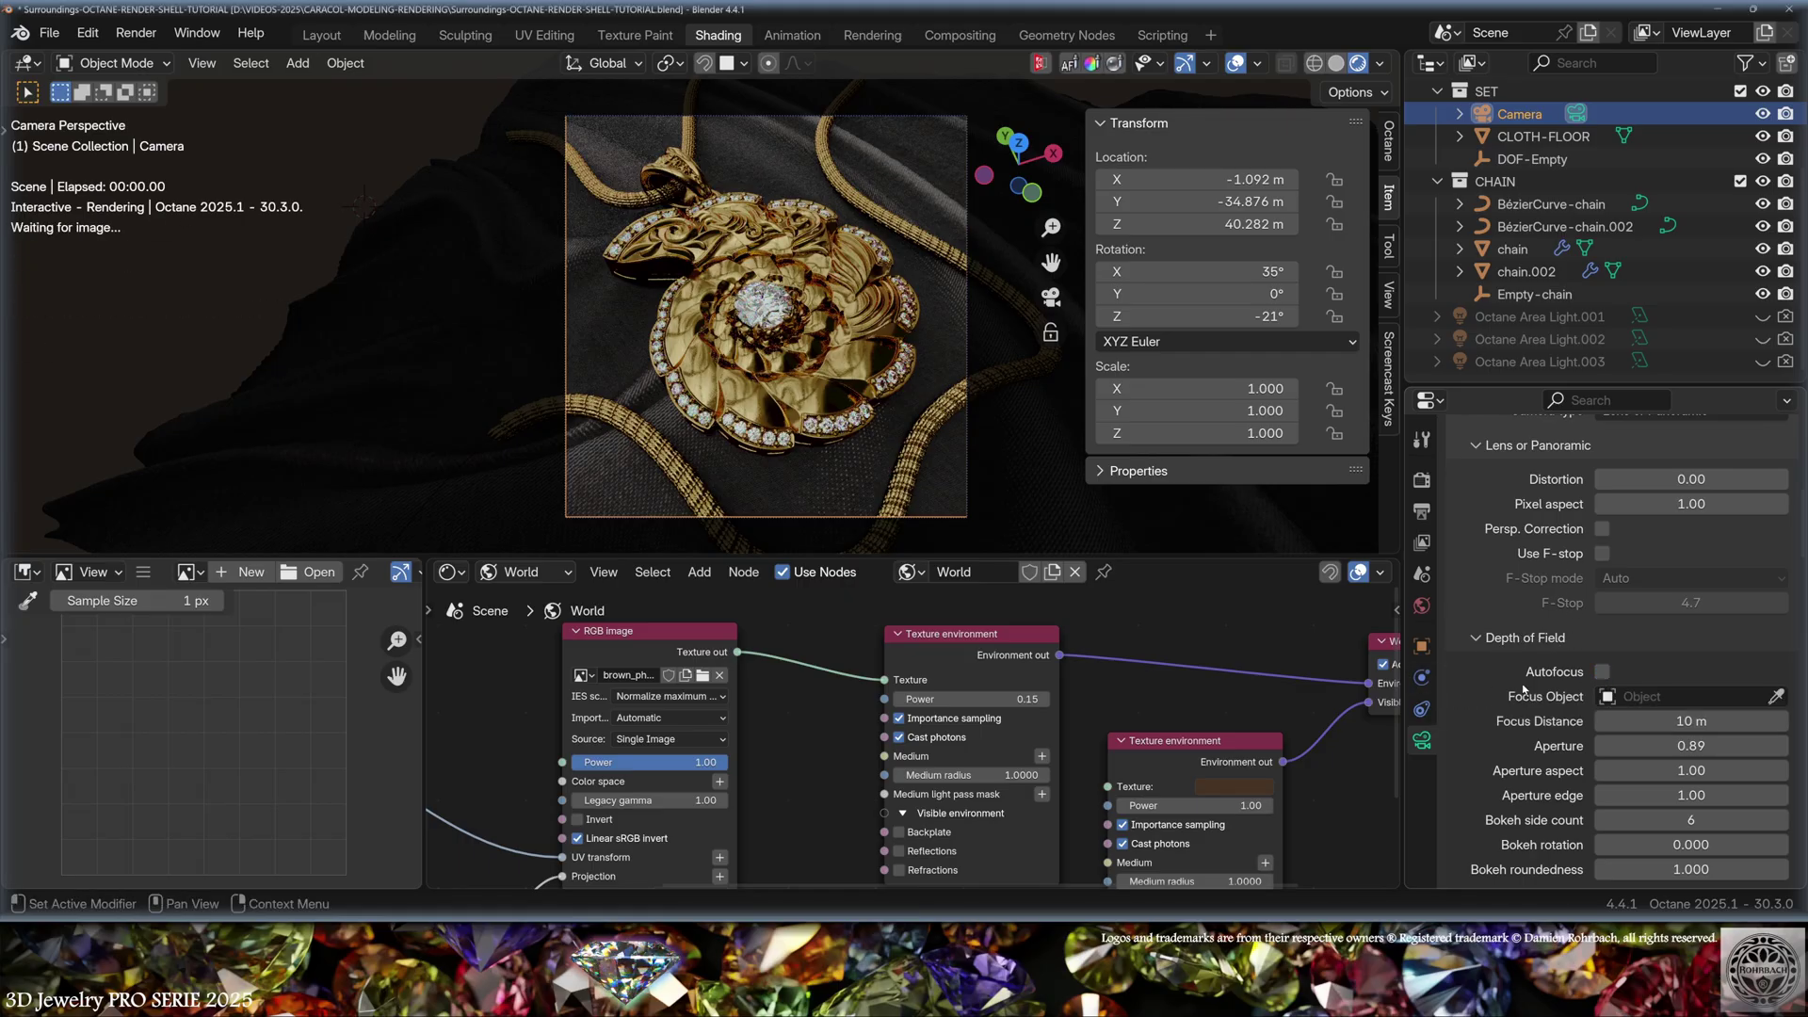
{"action": "left_click", "coordinate": [1665, 697]}
{"action": "left_click", "coordinate": [1547, 549]}
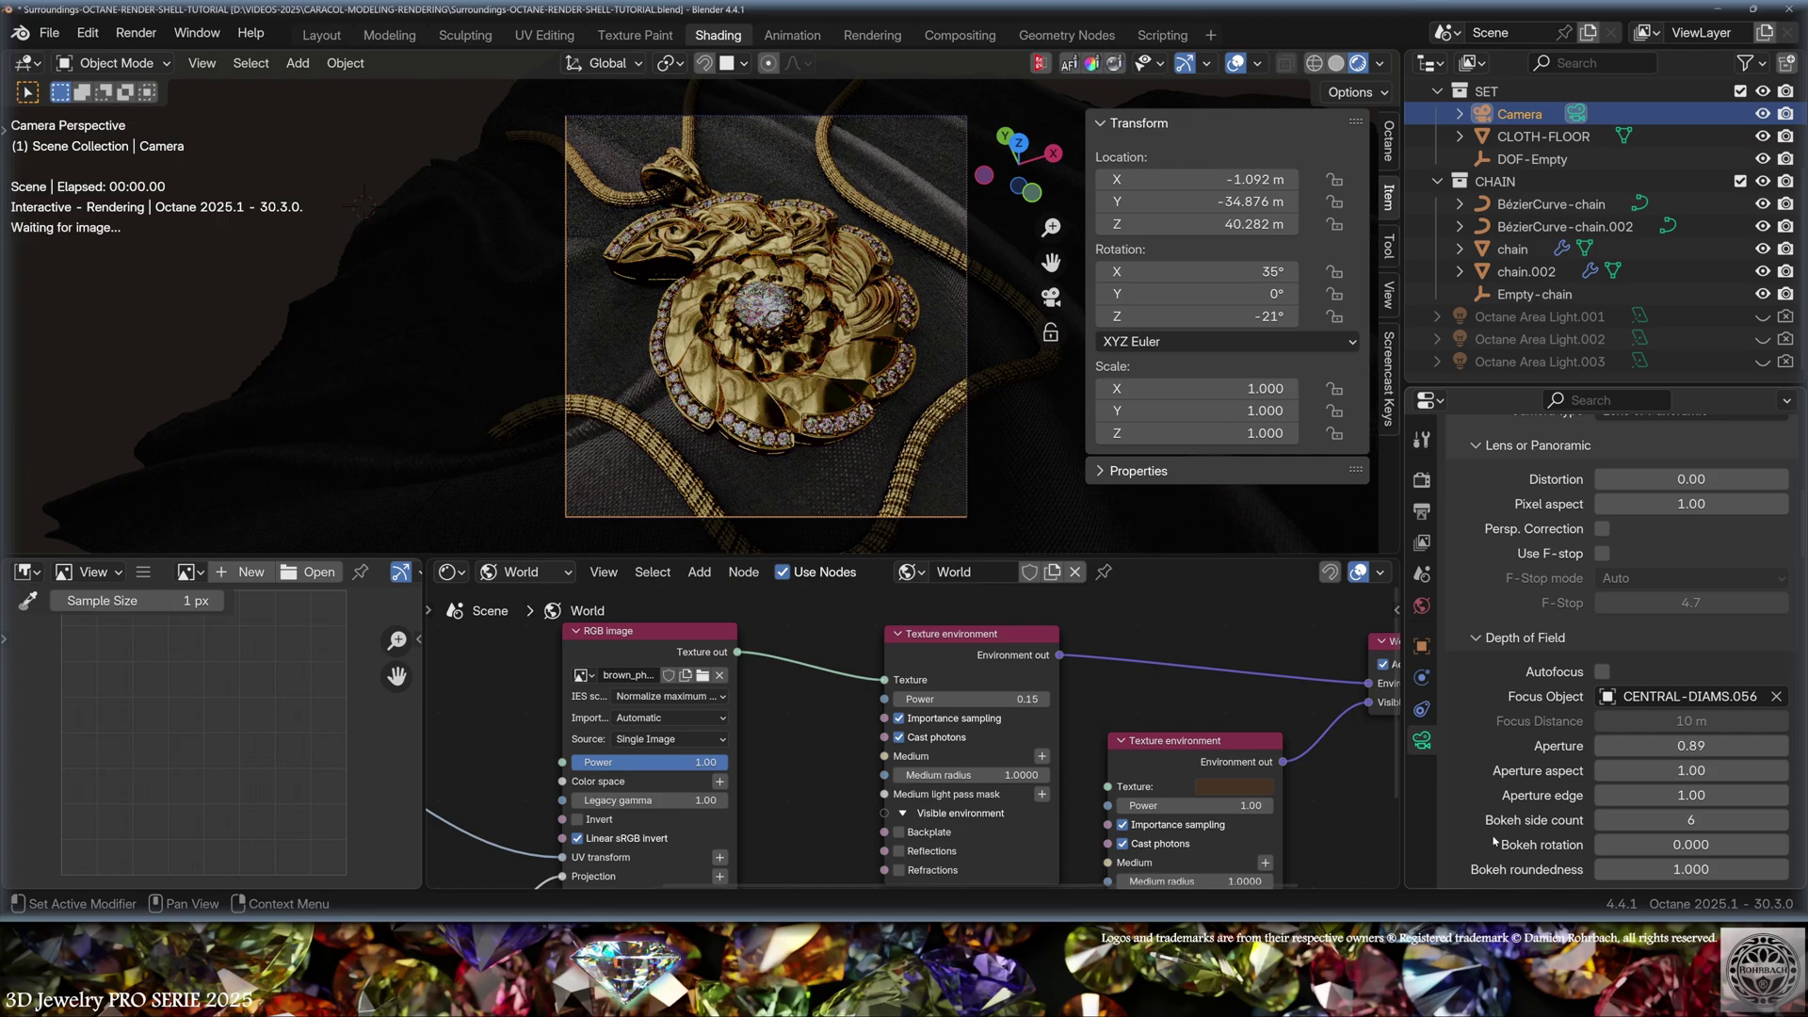
Try a camera Aperture of 50, and settle on 75 for the depth of field.
{"action": "left_click", "coordinate": [1676, 746]}
{"action": "type", "text": "50"}
{"action": "key", "text": "Return"}
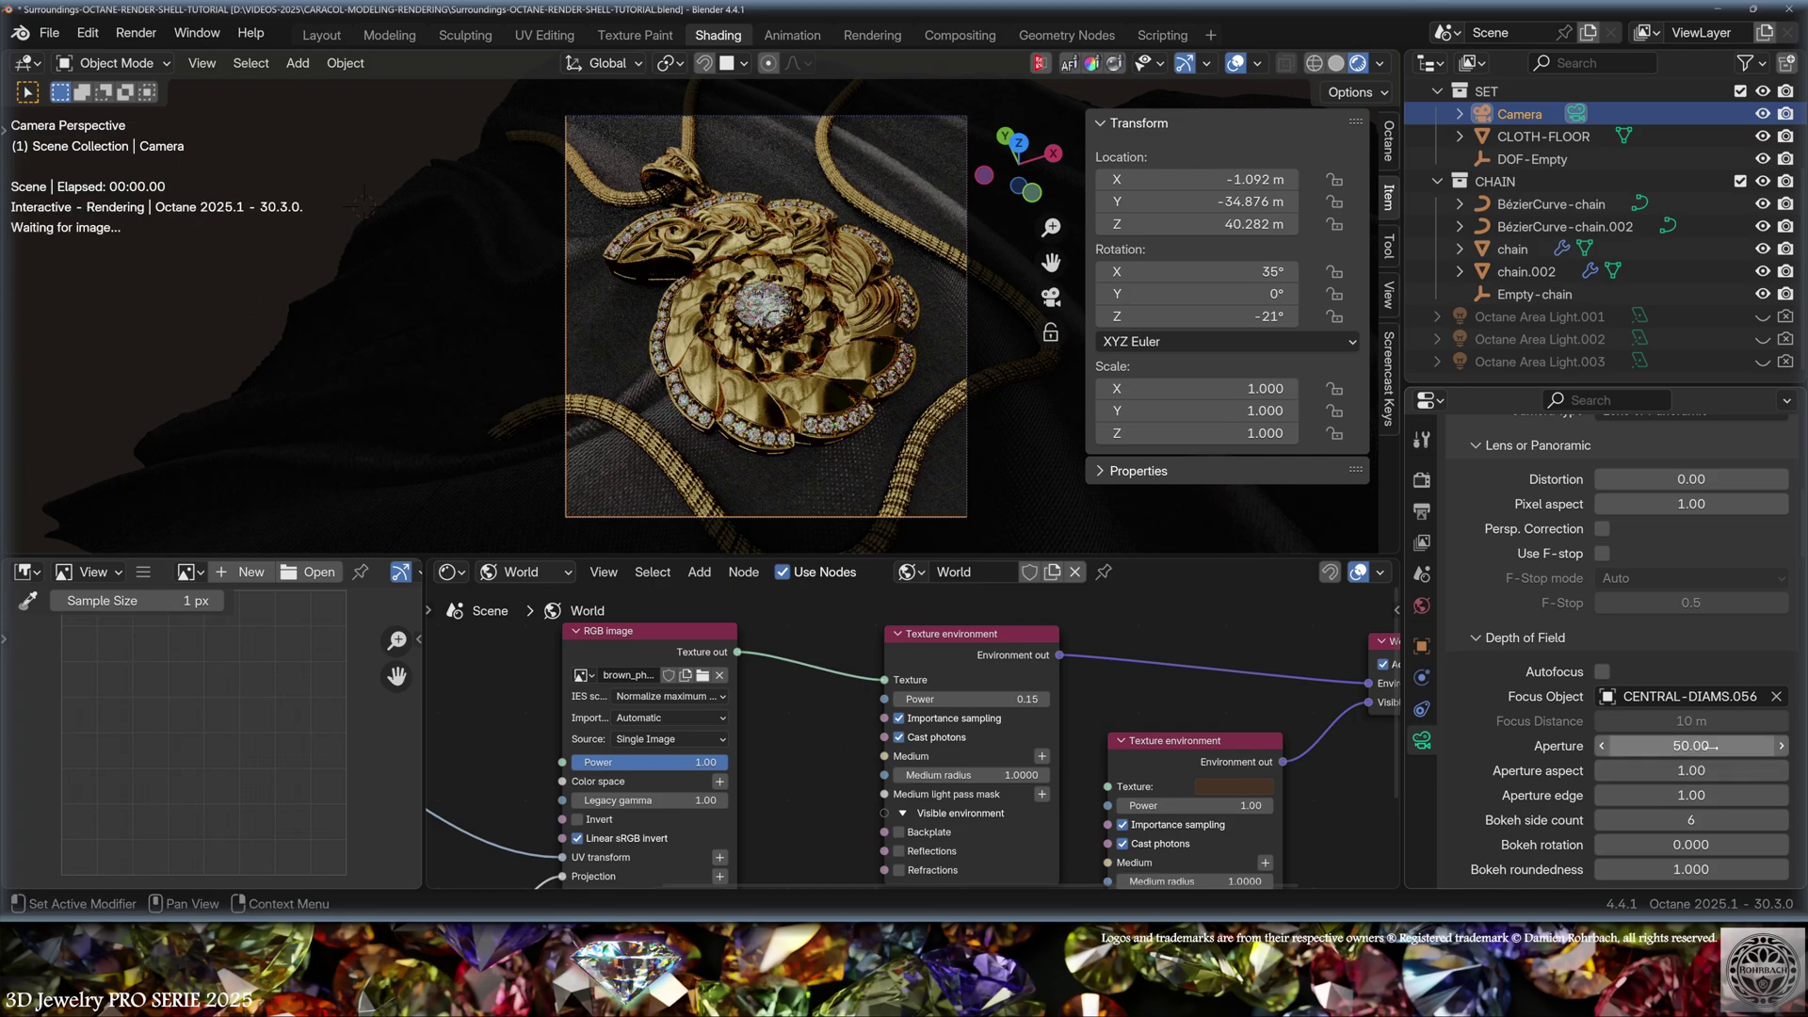
{"action": "left_click", "coordinate": [1686, 746]}
{"action": "type", "text": "75"}
{"action": "key", "text": "Return"}
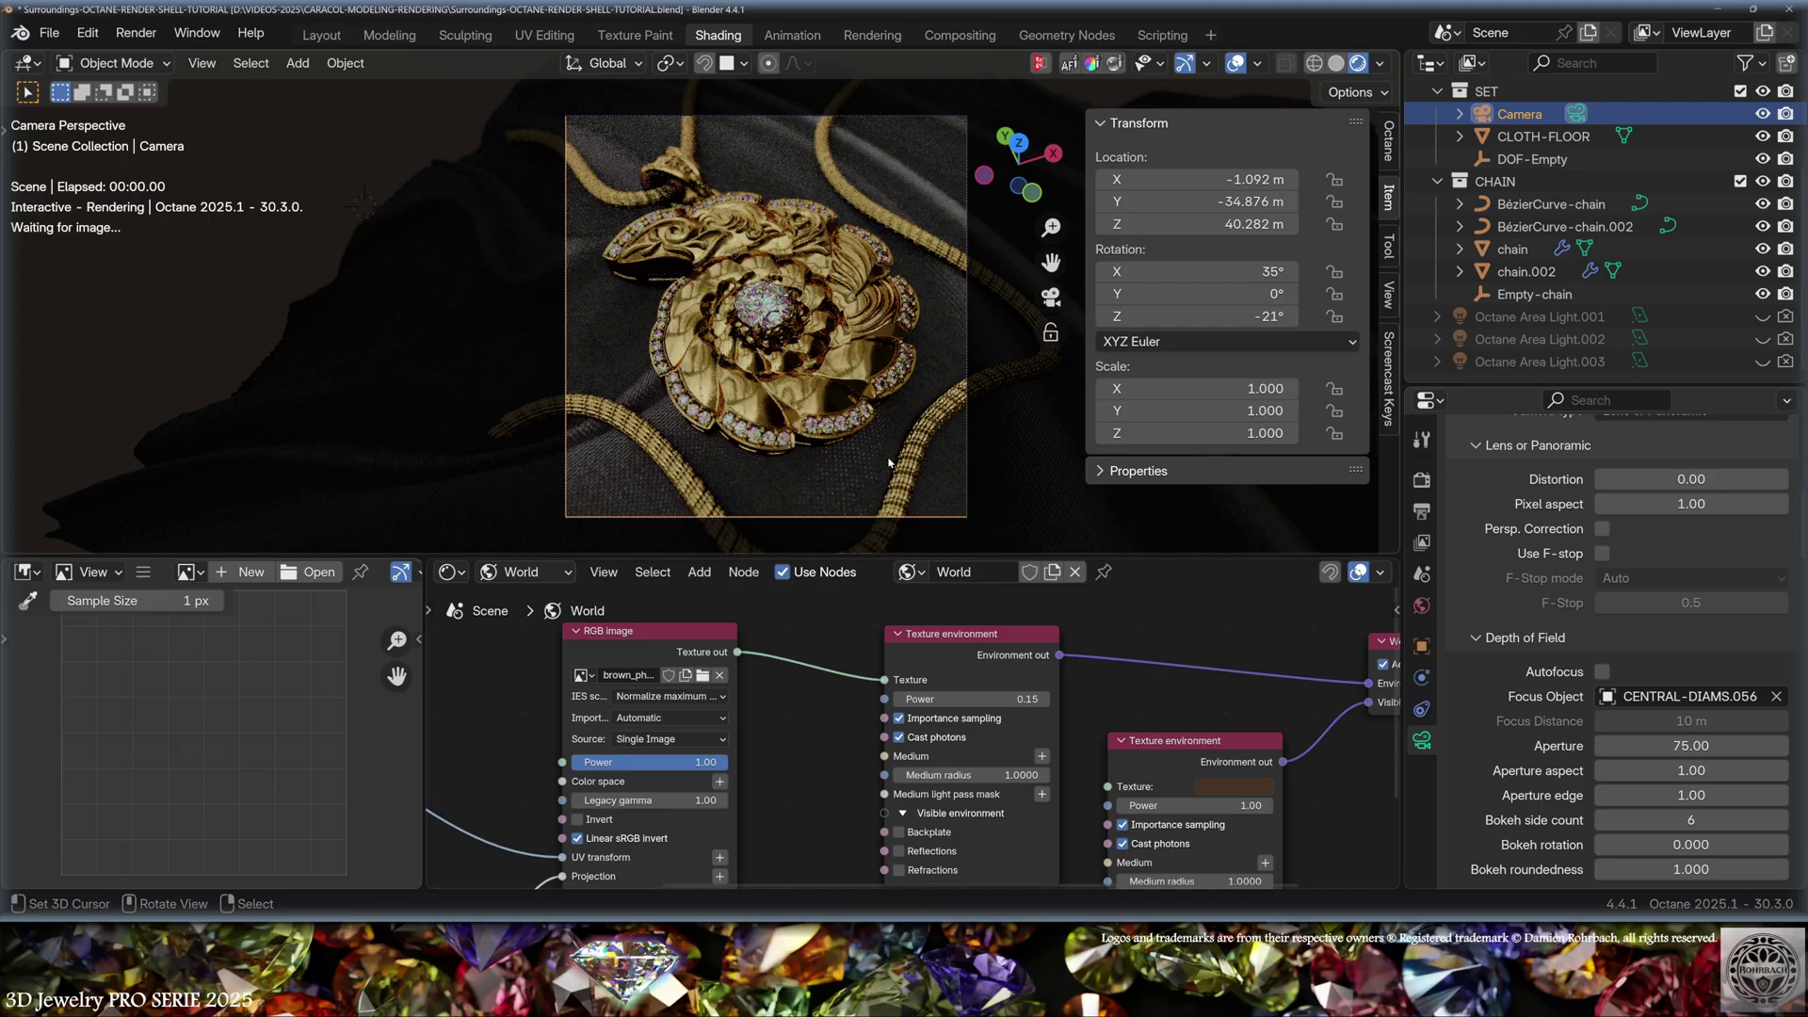
Disable Allow caustics in the central diamond's DIAMOND material and use the Path tracing kernel for Octane.
{"action": "left_click", "coordinate": [727, 405]}
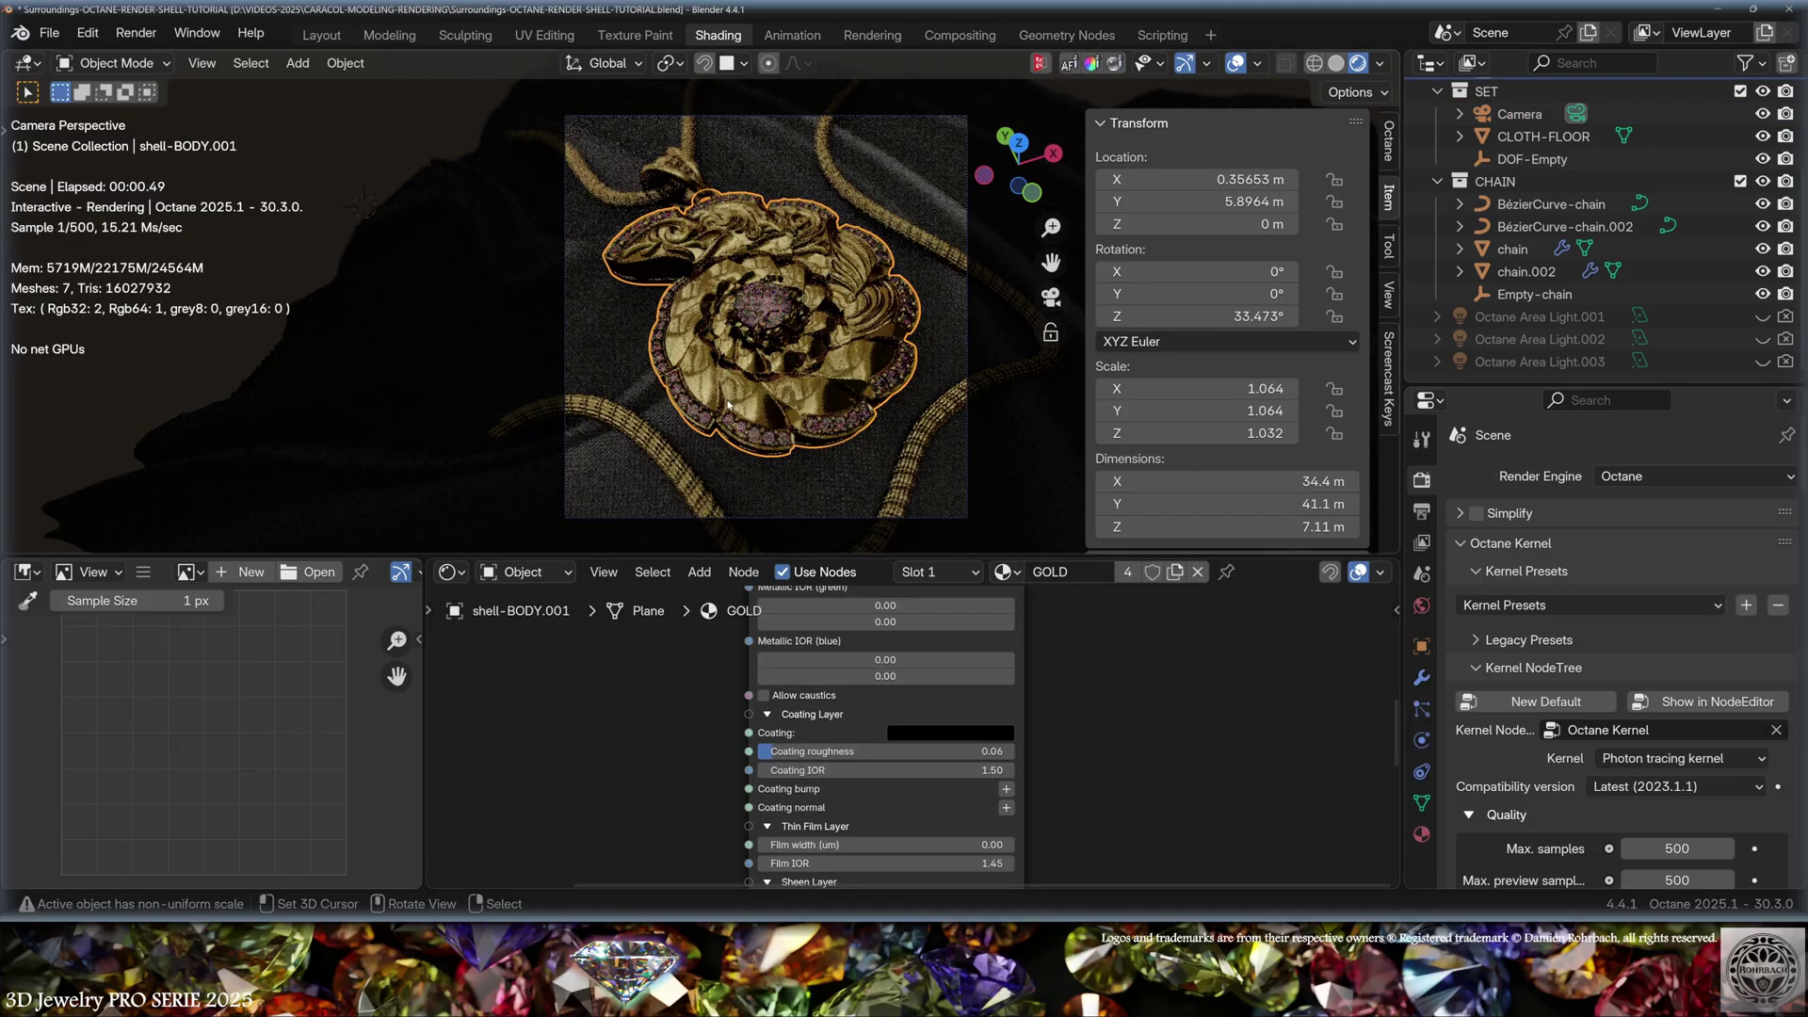
{"action": "left_click", "coordinate": [770, 317]}
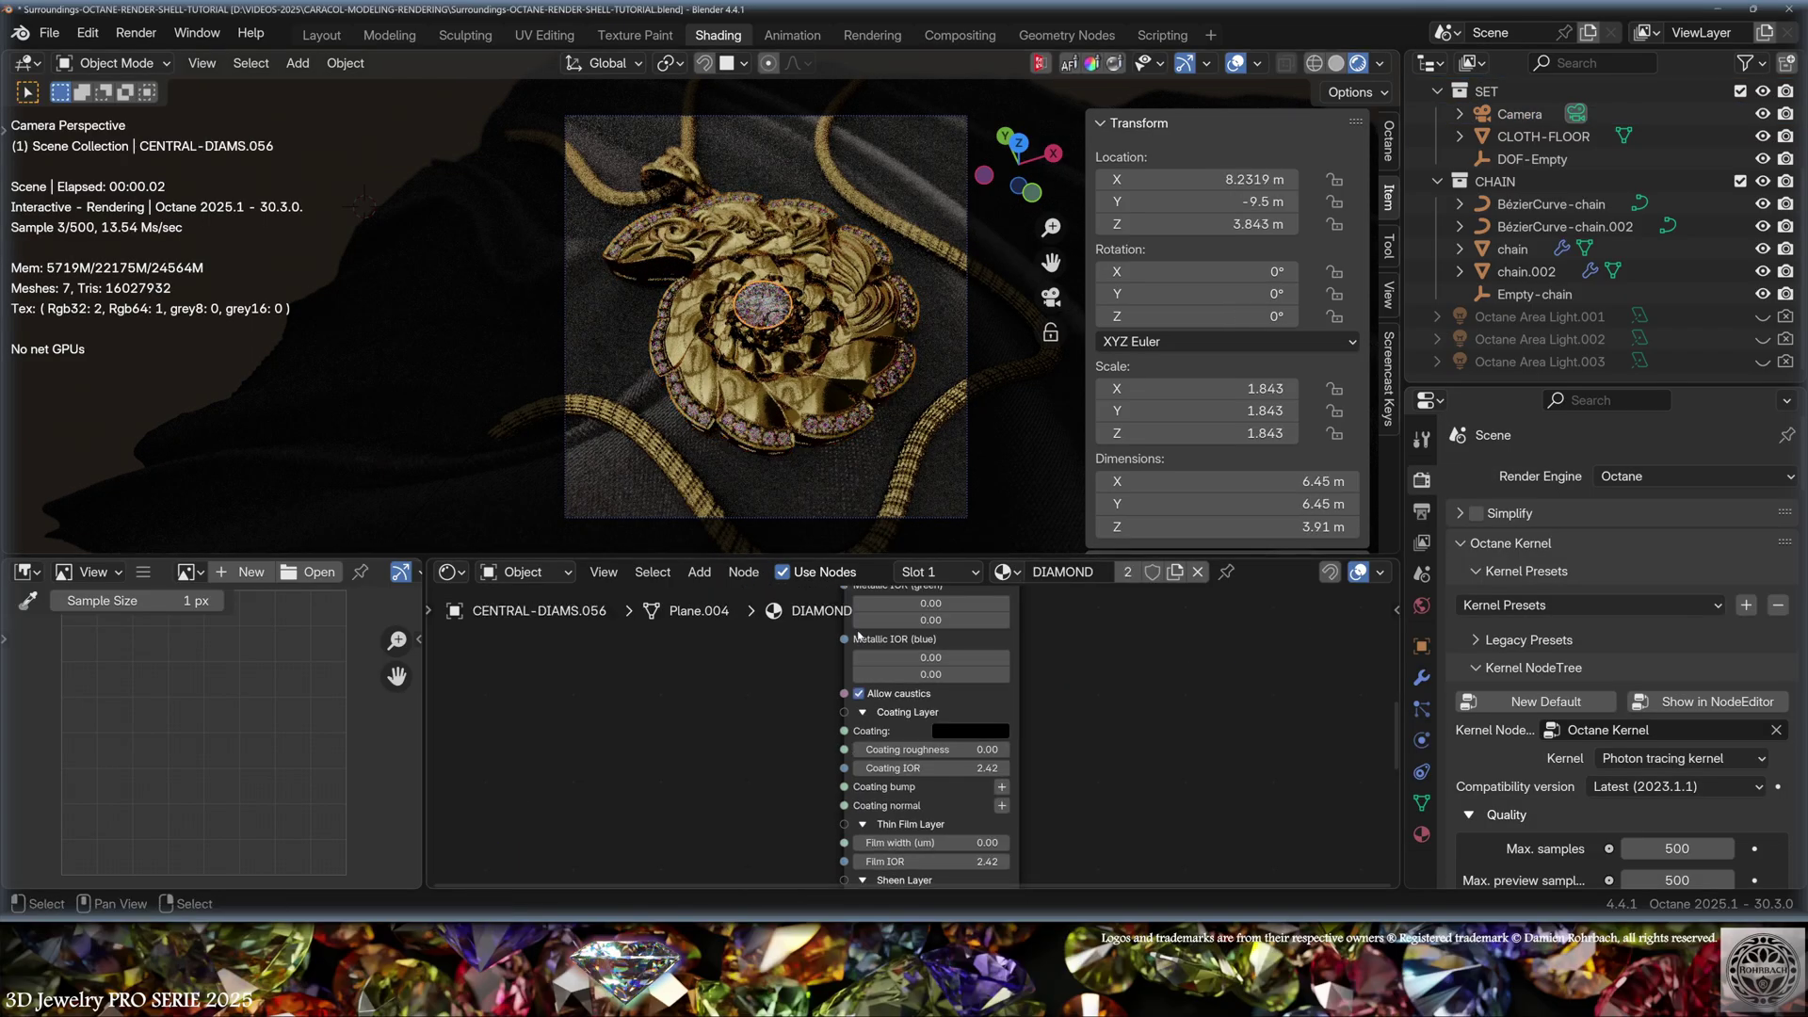
{"action": "left_click", "coordinate": [859, 695]}
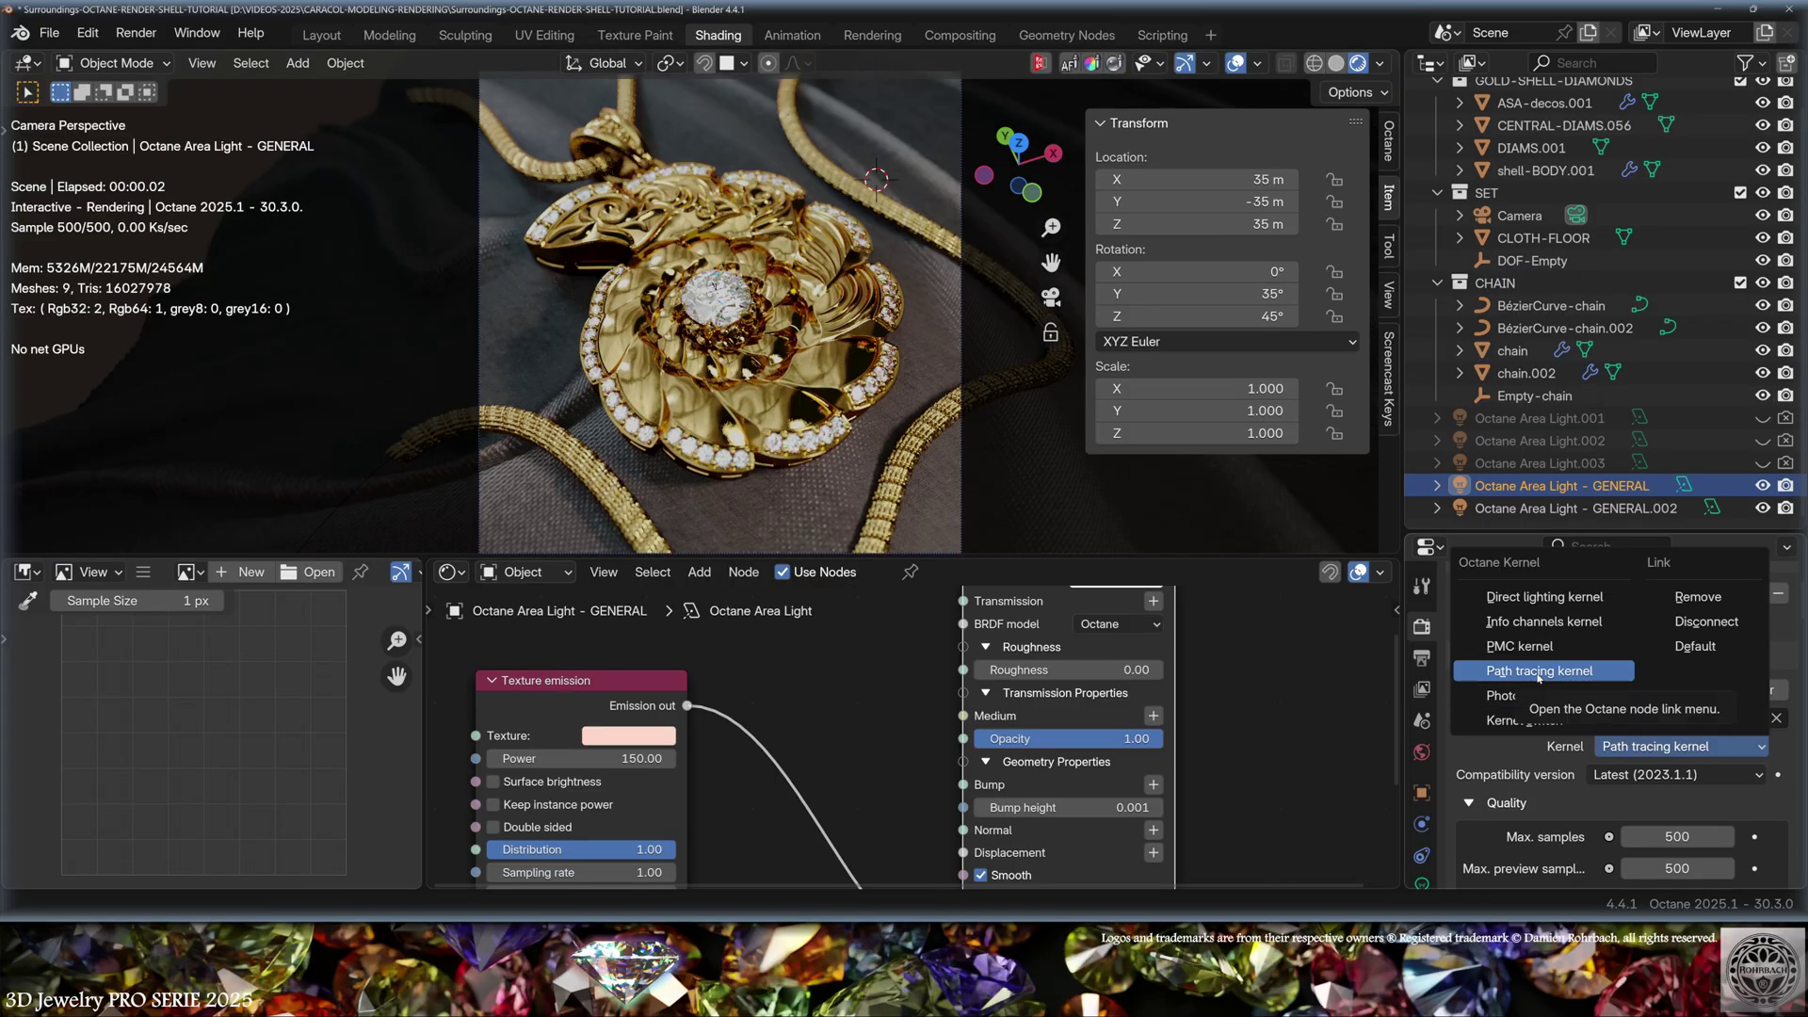
{"action": "left_click", "coordinate": [1512, 750]}
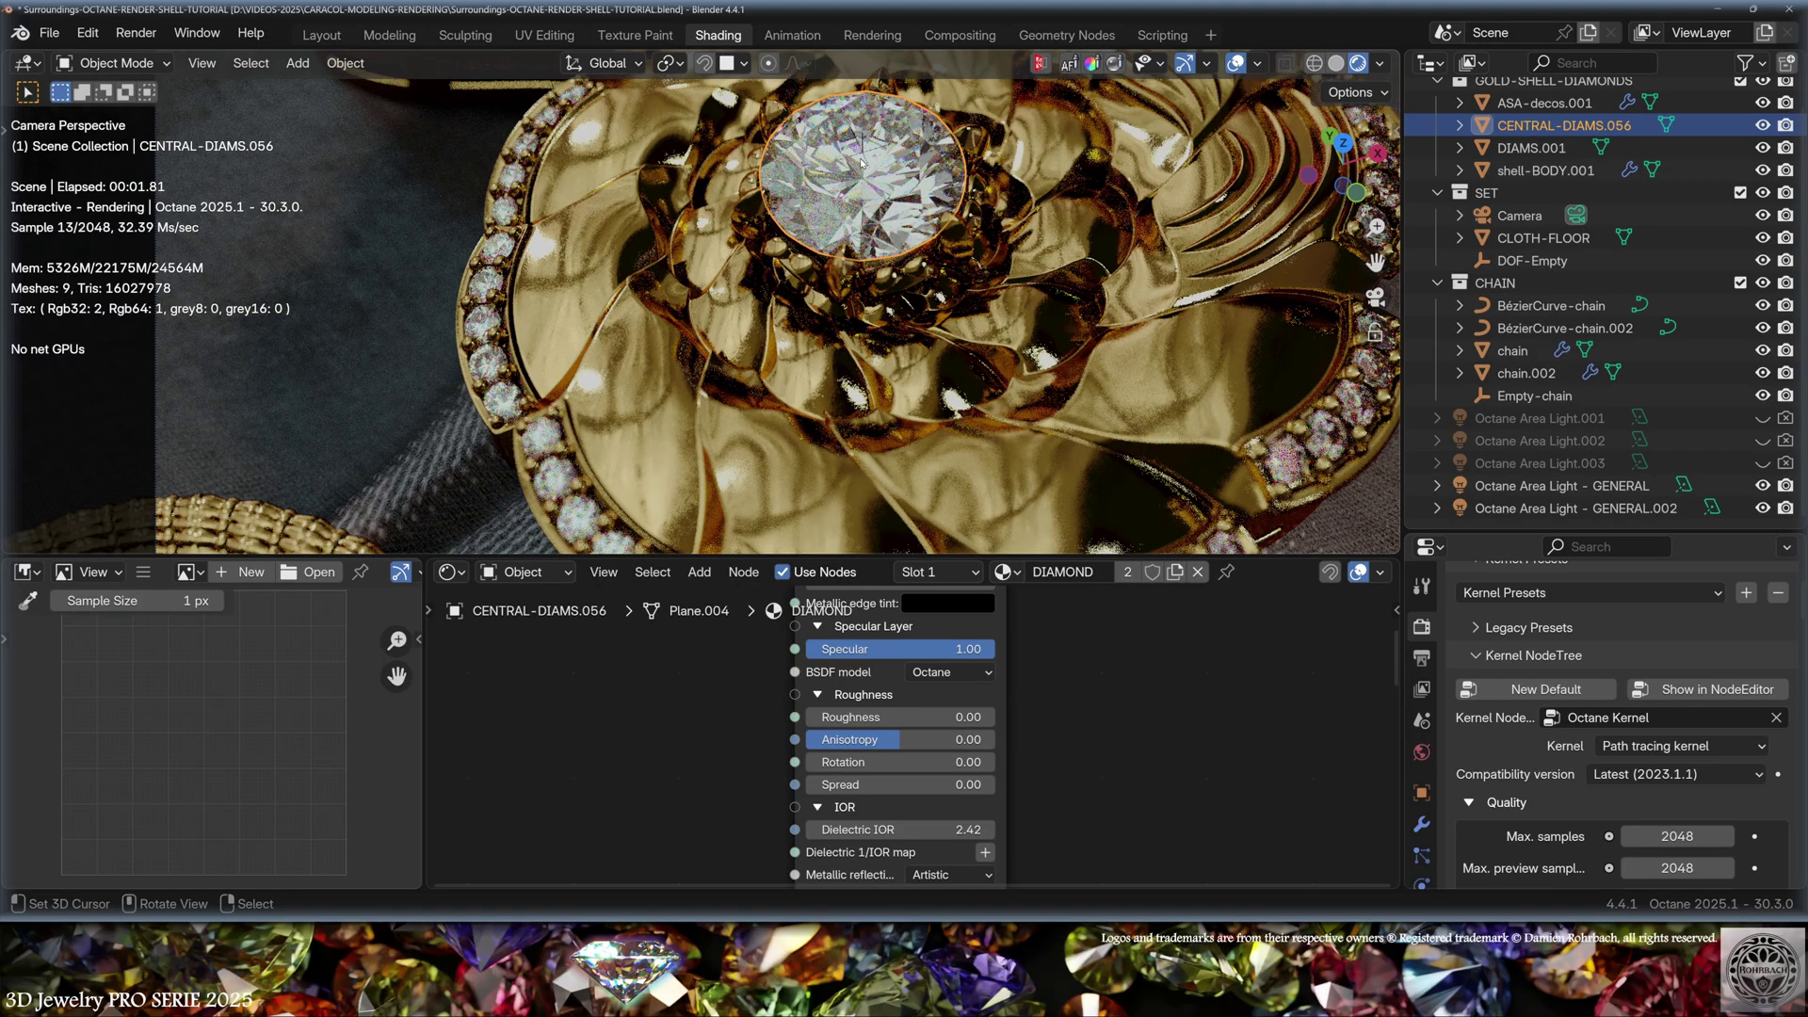
{"action": "key", "text": "BackSpace"}
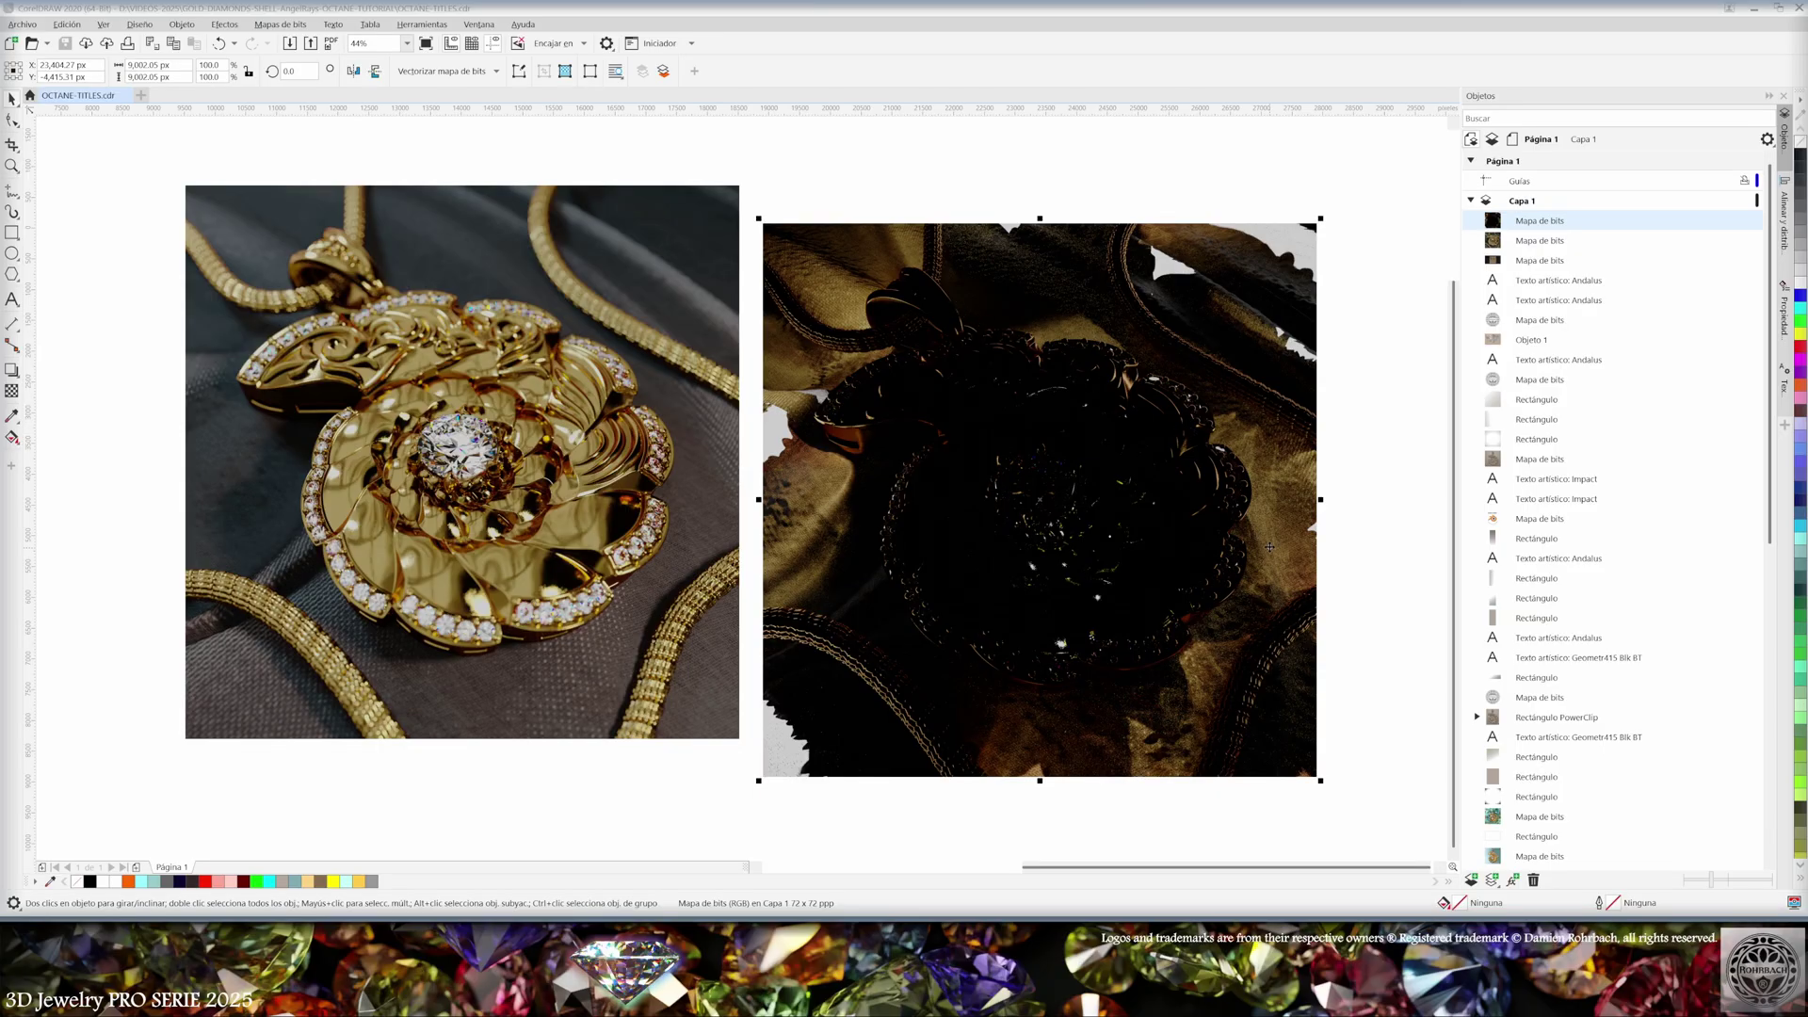
Switch to CorelDRAW, open the caustics bitmap for editing in PHOTO-PAINT, fill its white patches with black, and finish the edit.
{"action": "double_click", "coordinate": [1196, 386]}
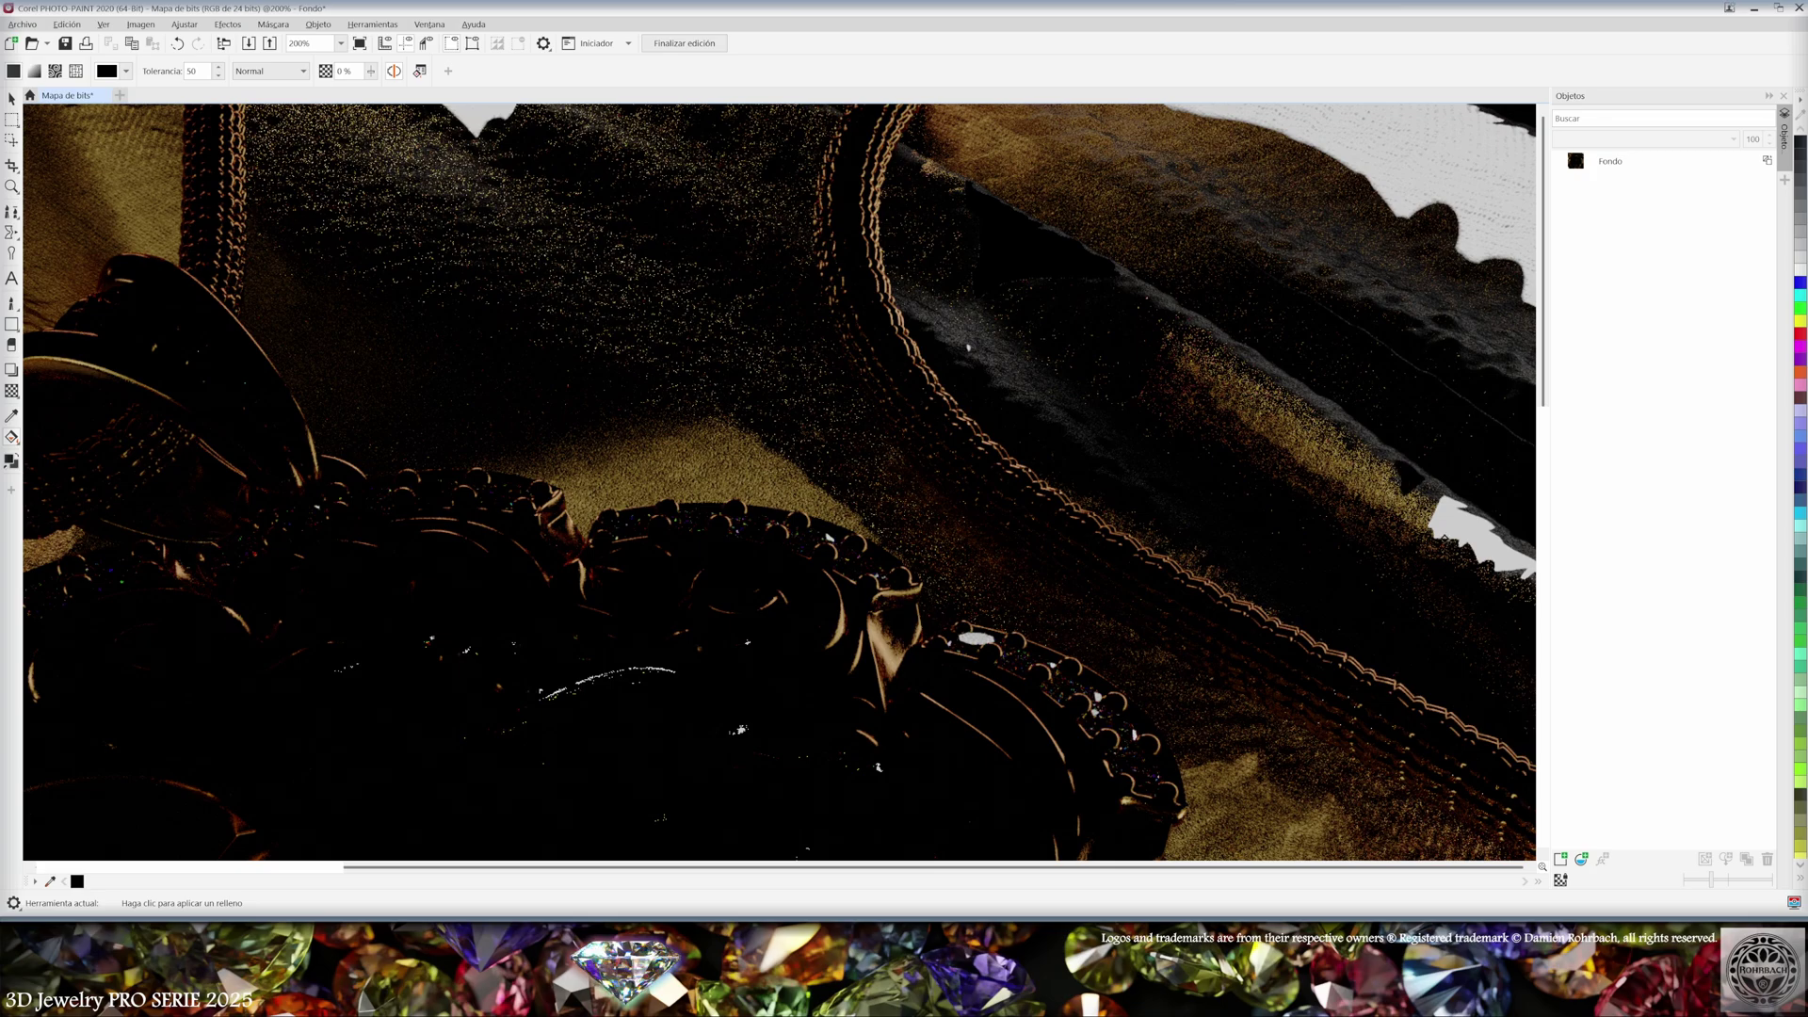
{"action": "left_click", "coordinate": [1446, 534]}
{"action": "left_click", "coordinate": [1438, 156]}
{"action": "left_click", "coordinate": [480, 118]}
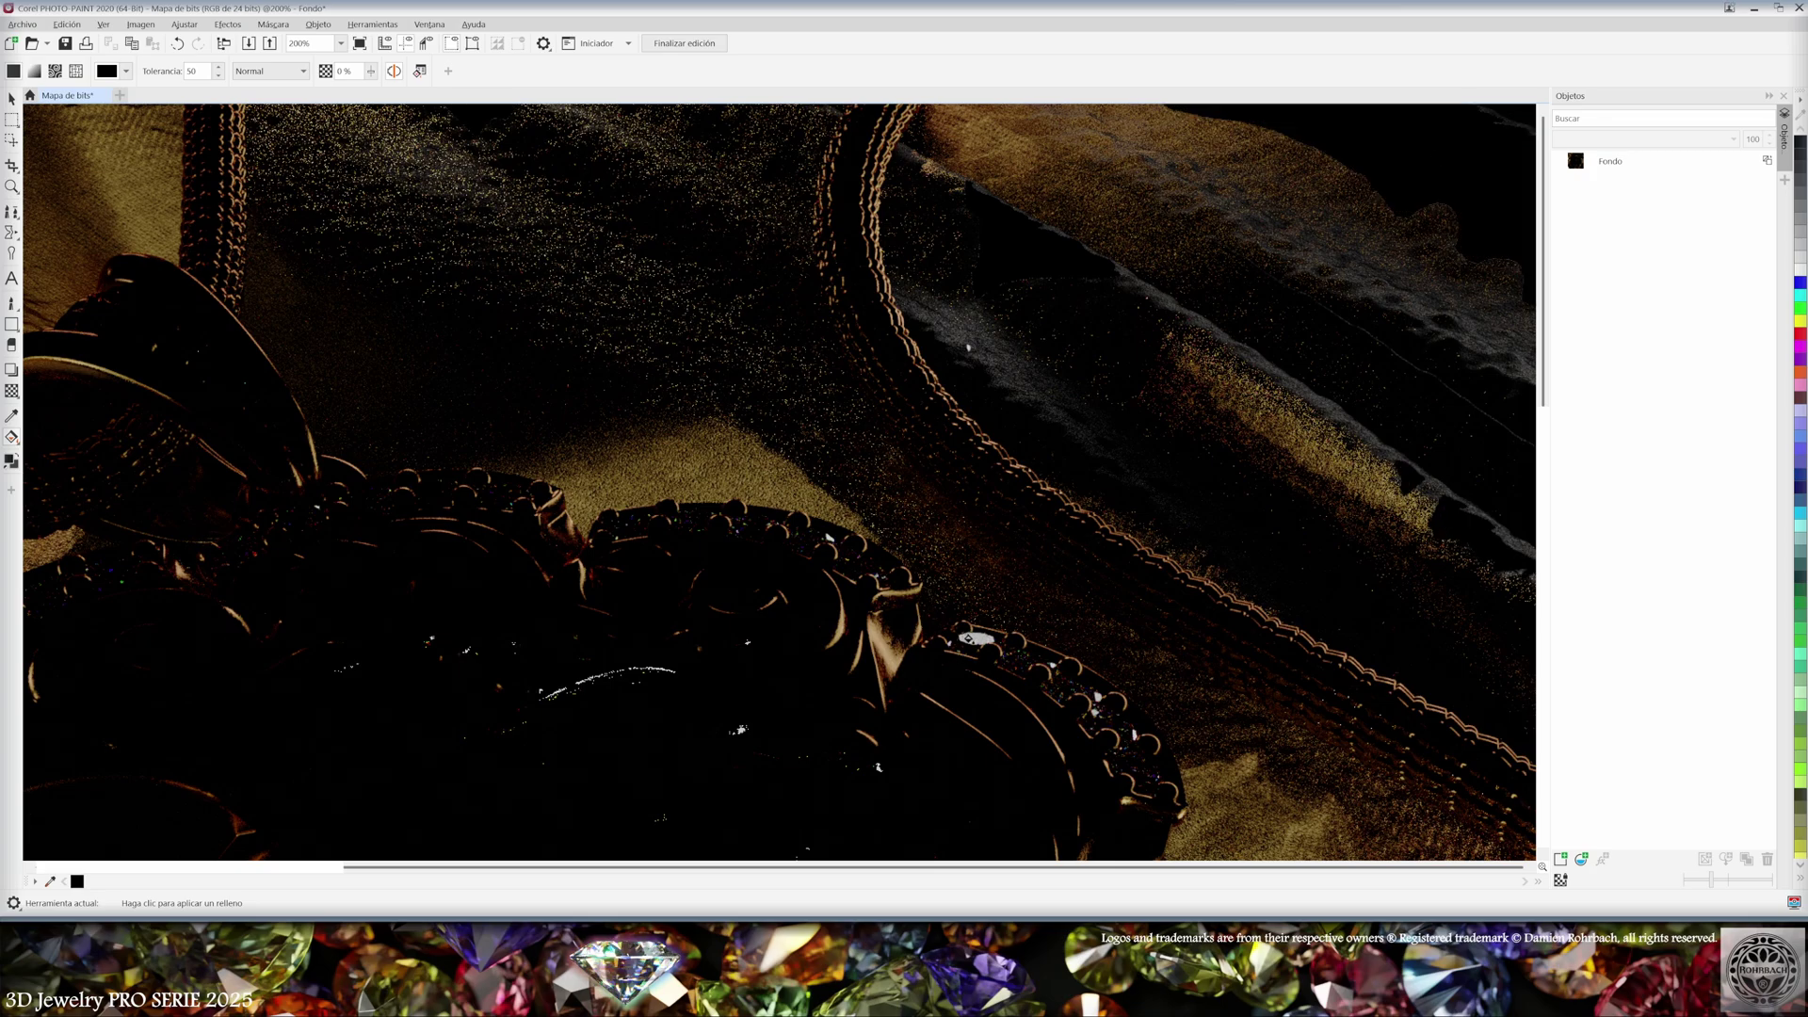
{"action": "scroll", "coordinate": [951, 556], "scroll_direction": "down", "scroll_amount": 3}
{"action": "scroll", "coordinate": [294, 484], "scroll_direction": "up", "scroll_amount": 3}
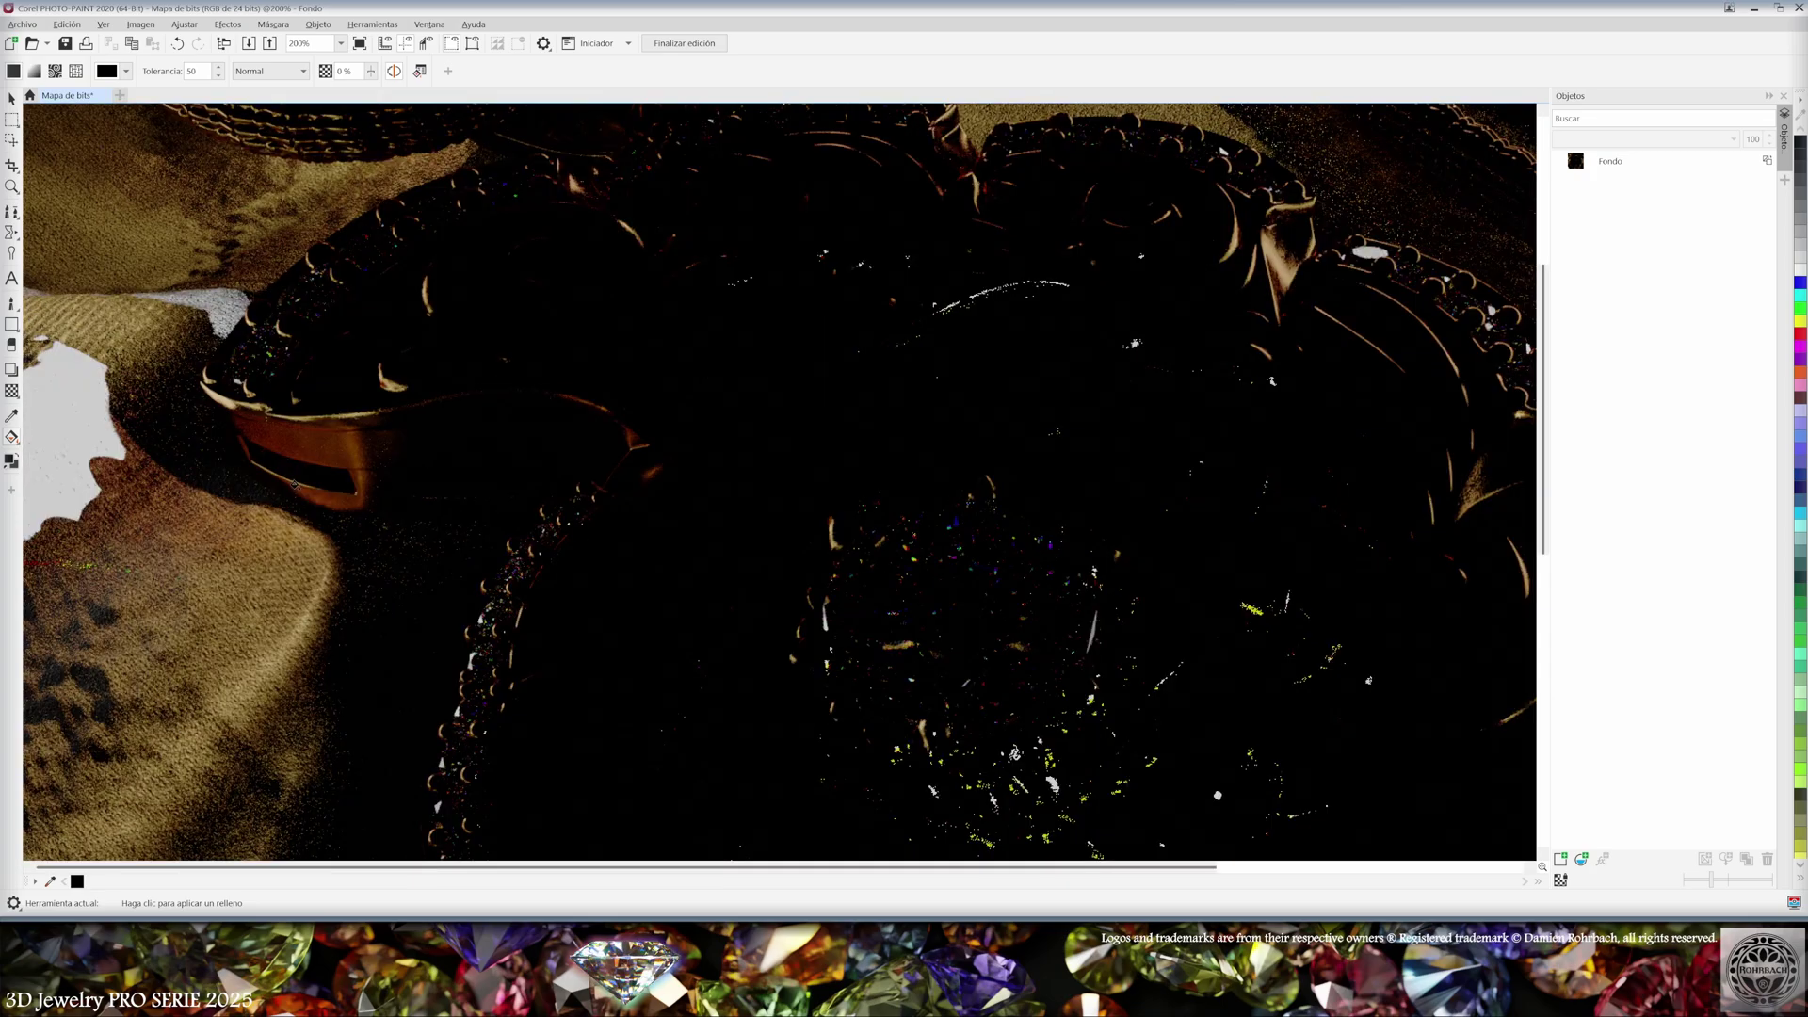
{"action": "left_click", "coordinate": [87, 419]}
{"action": "left_click", "coordinate": [685, 44]}
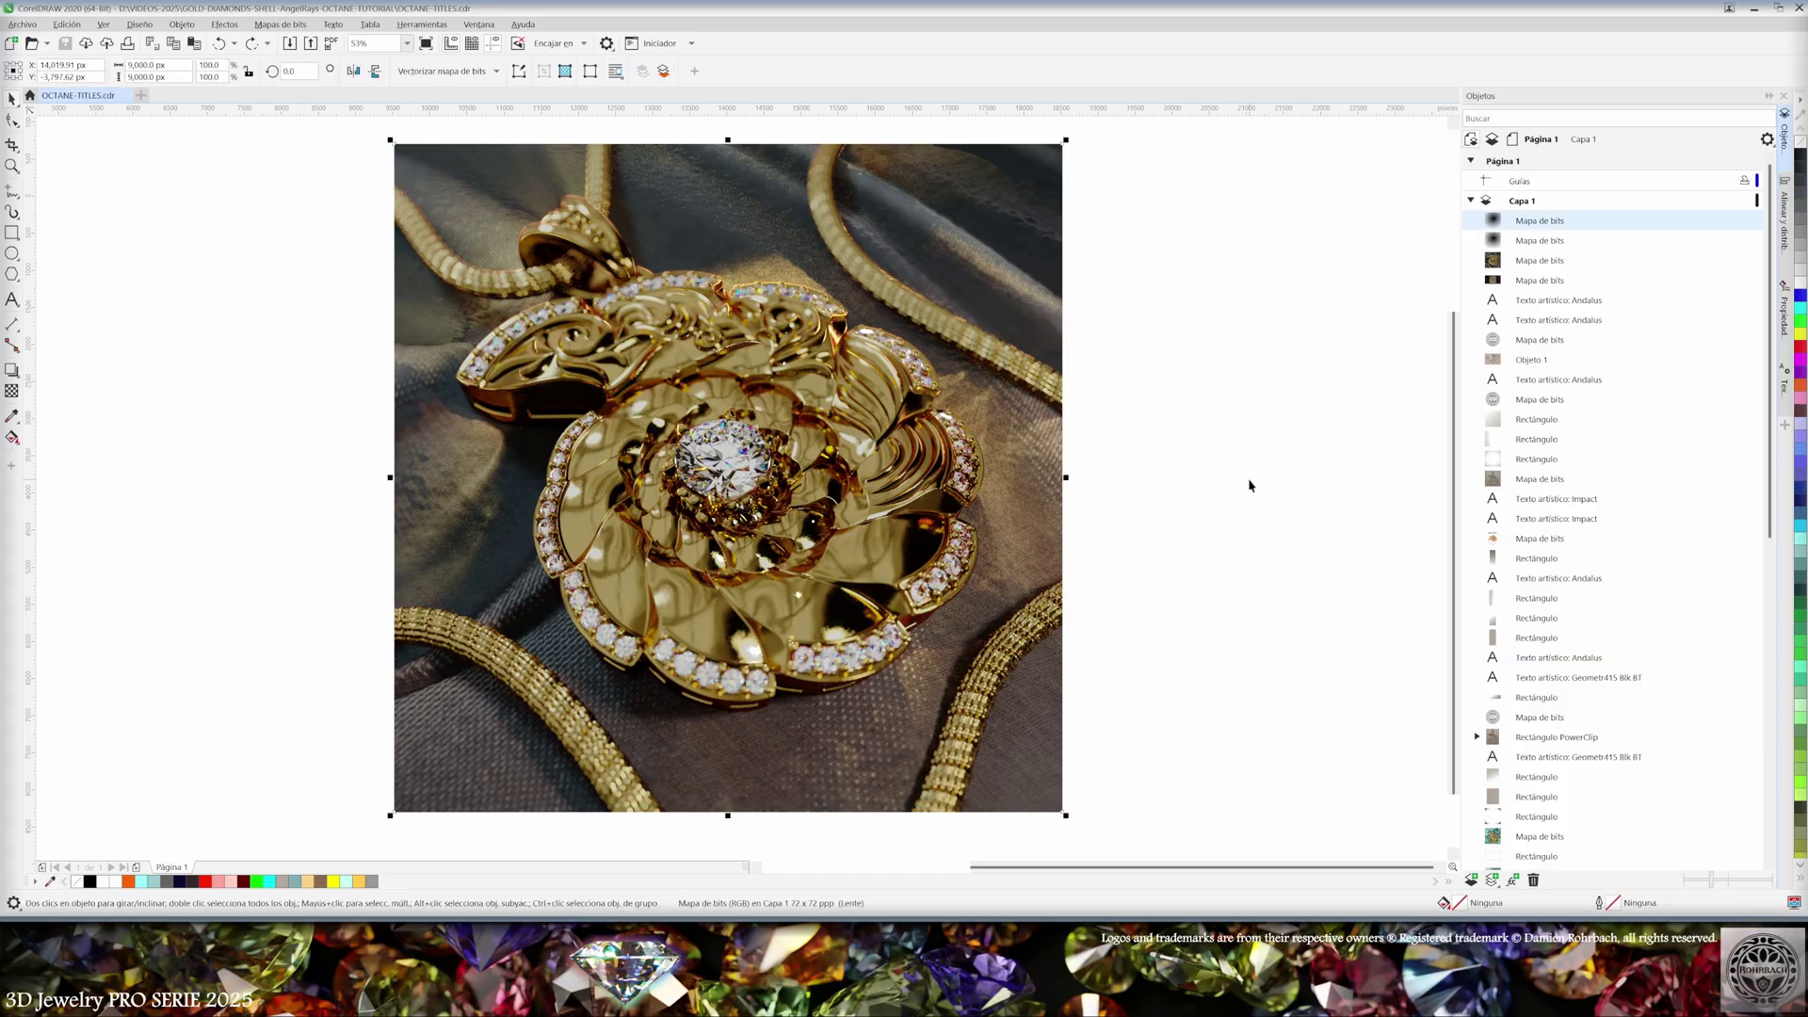
Delete the two caustics bitmaps overlaid on the pendant render to compare the image, and undo the deletion.
{"action": "left_click", "coordinate": [1180, 498], "text": "shift"}
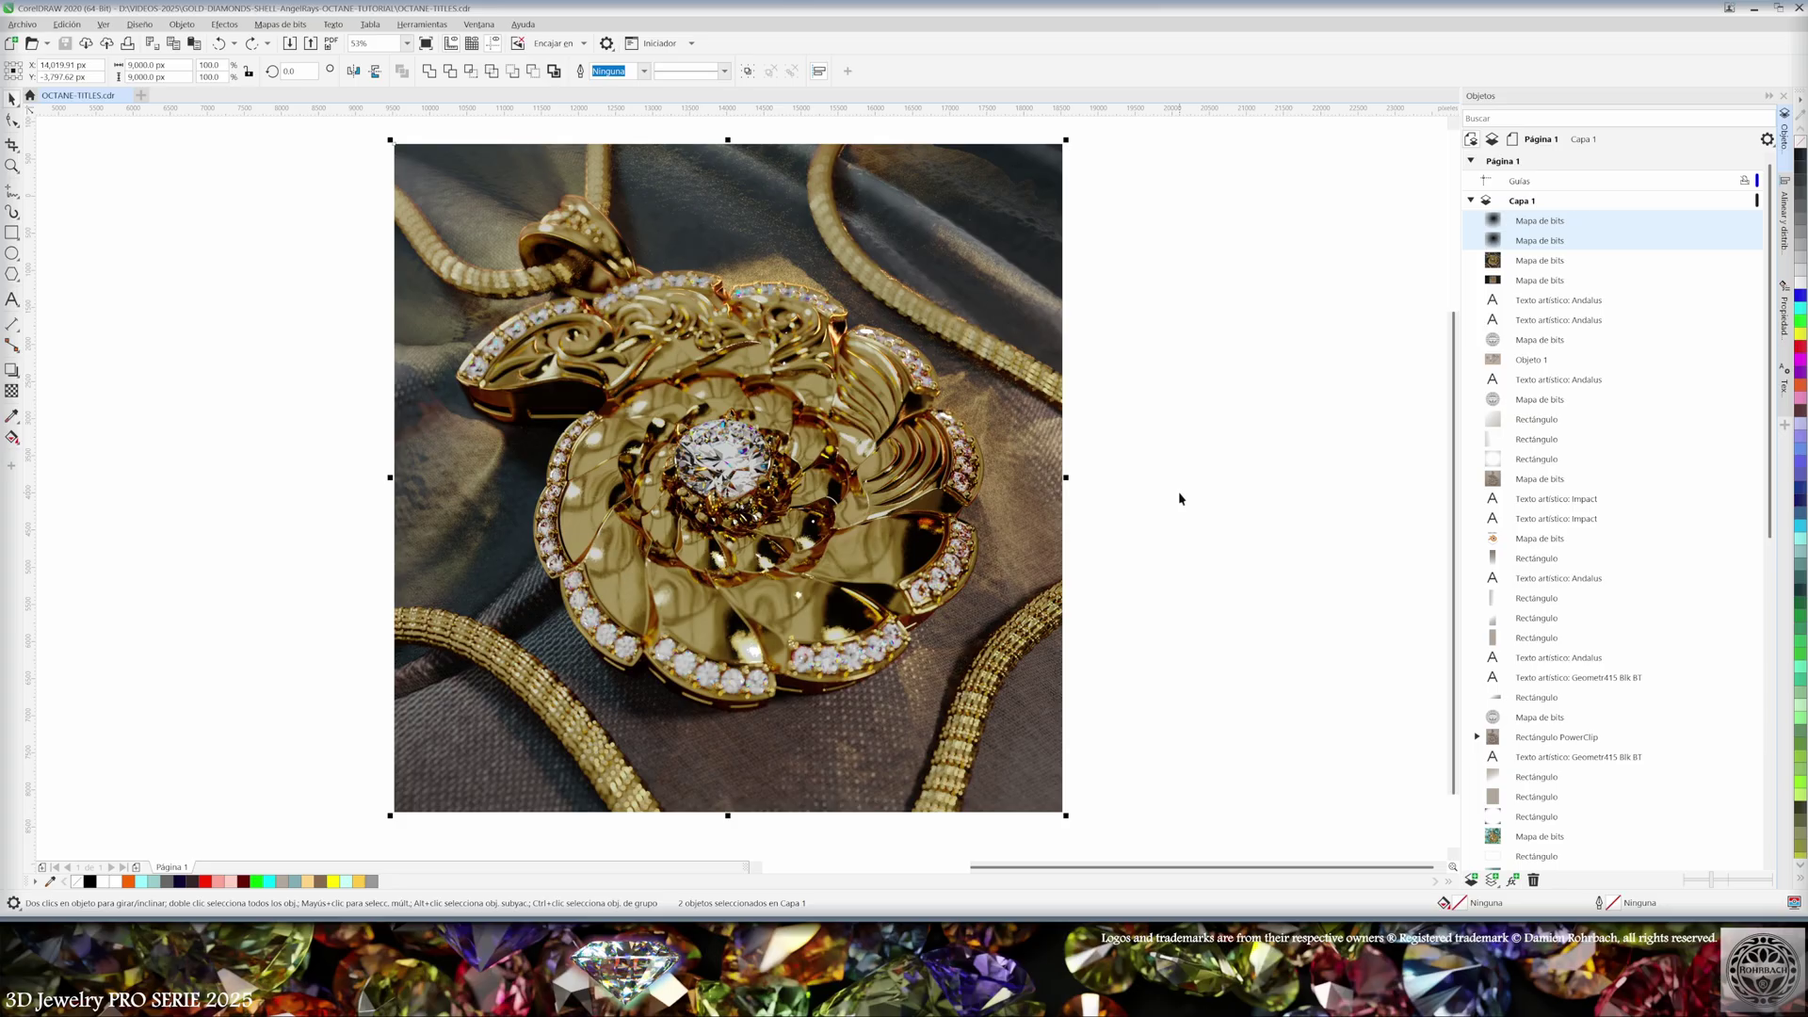
{"action": "key", "text": "Delete"}
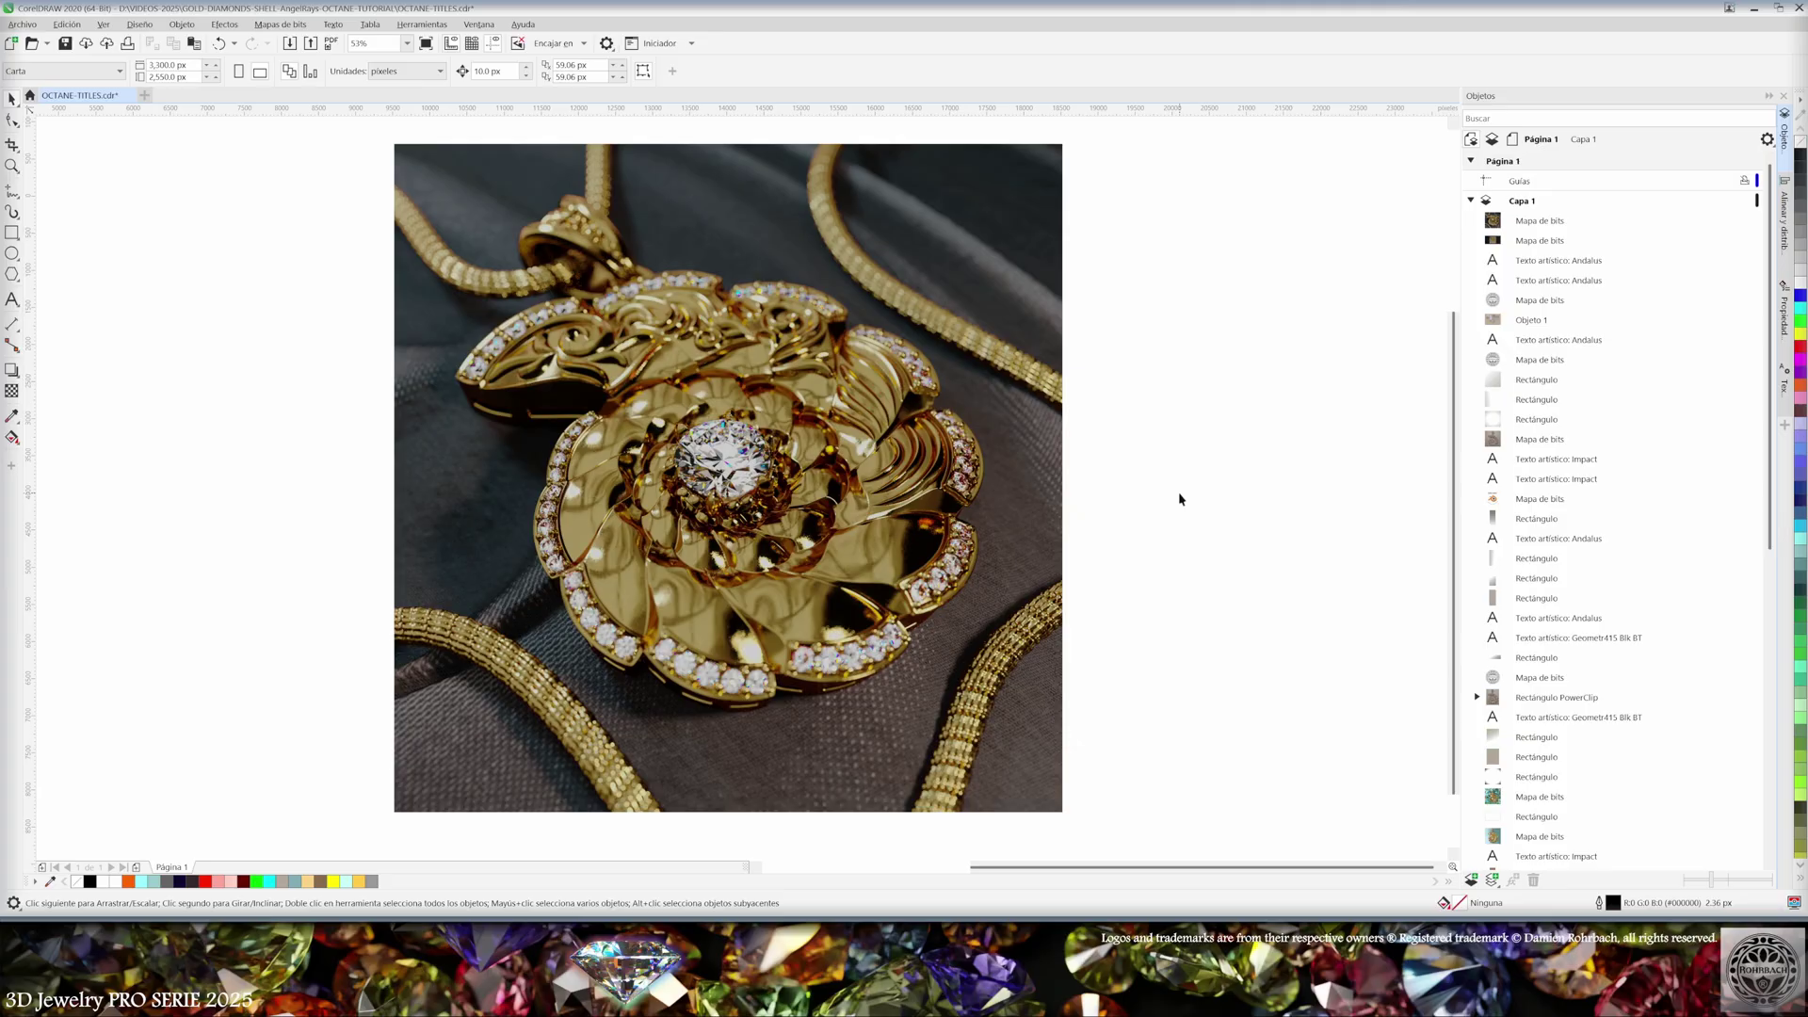
{"action": "key", "text": "ctrl+z"}
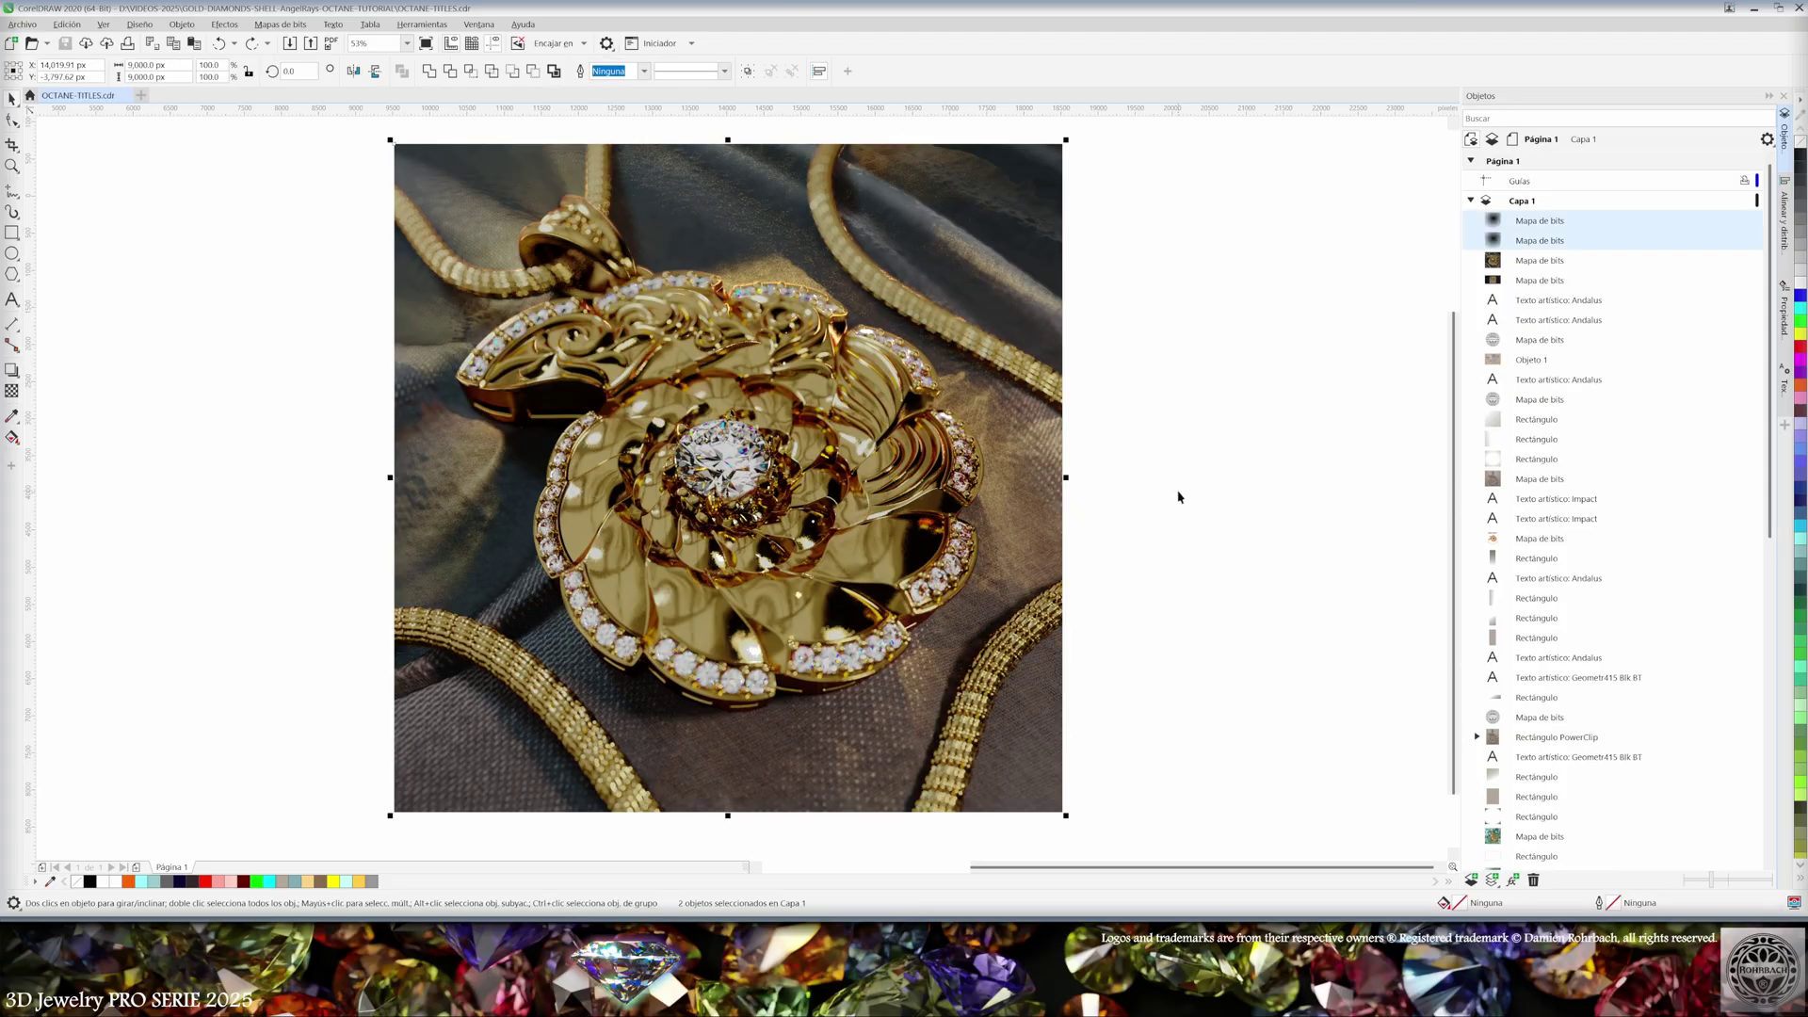